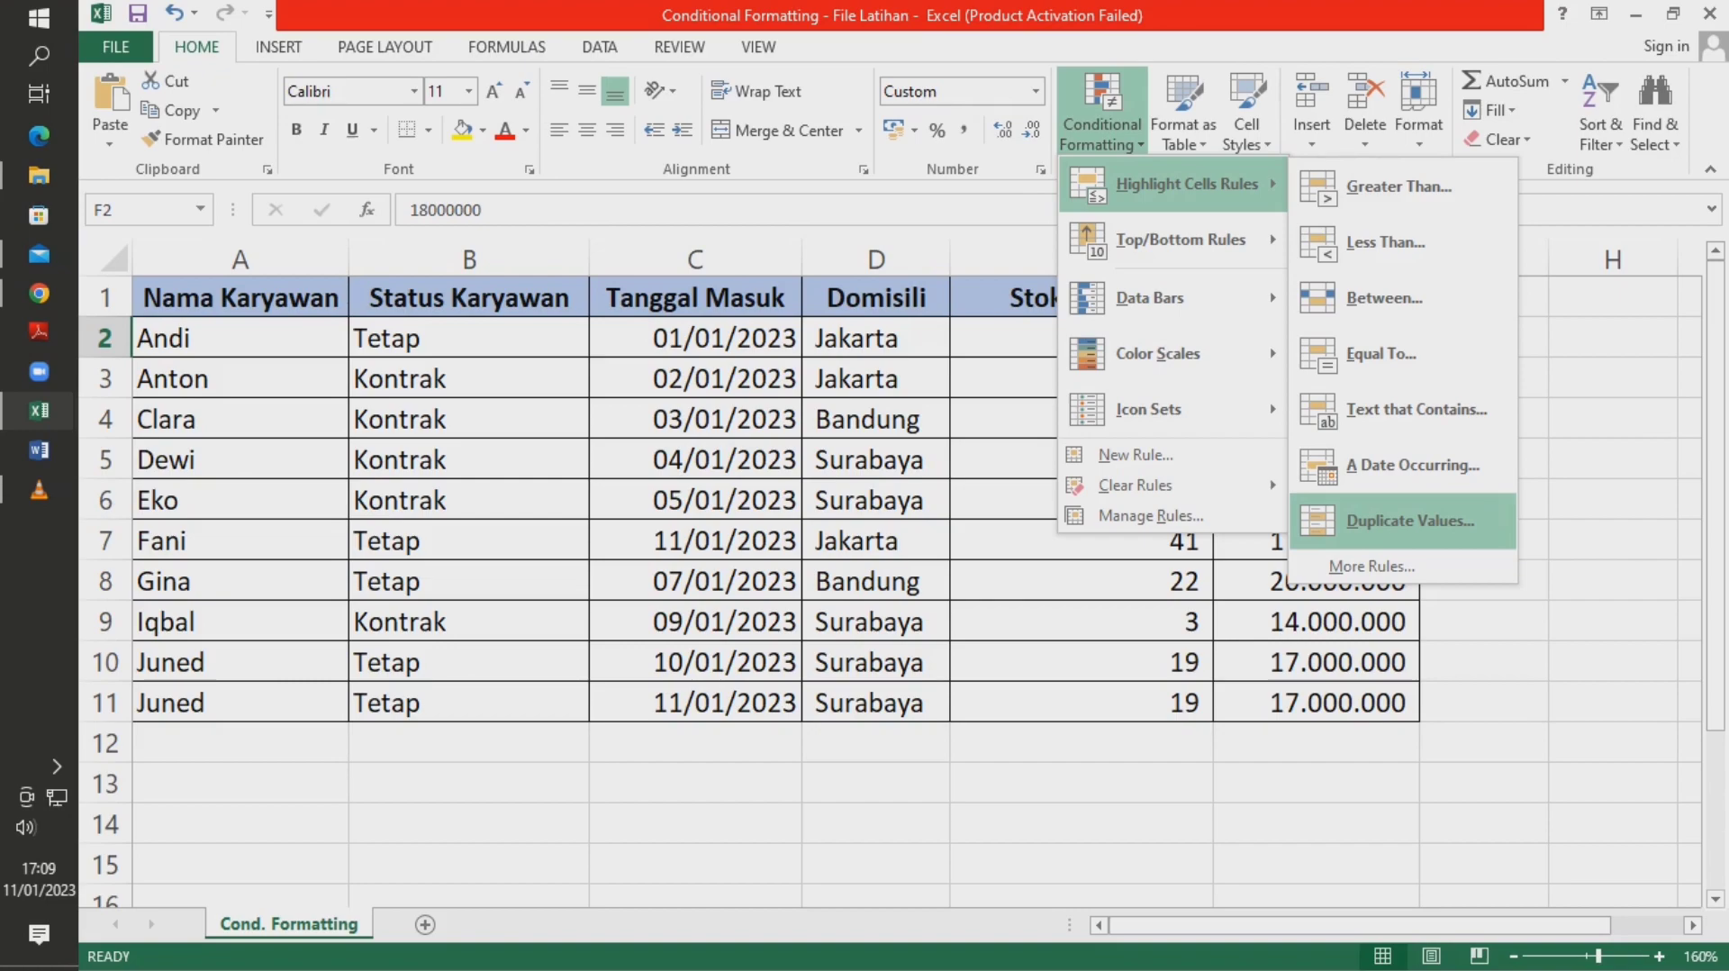
{"action": "key", "text": "Escape"}
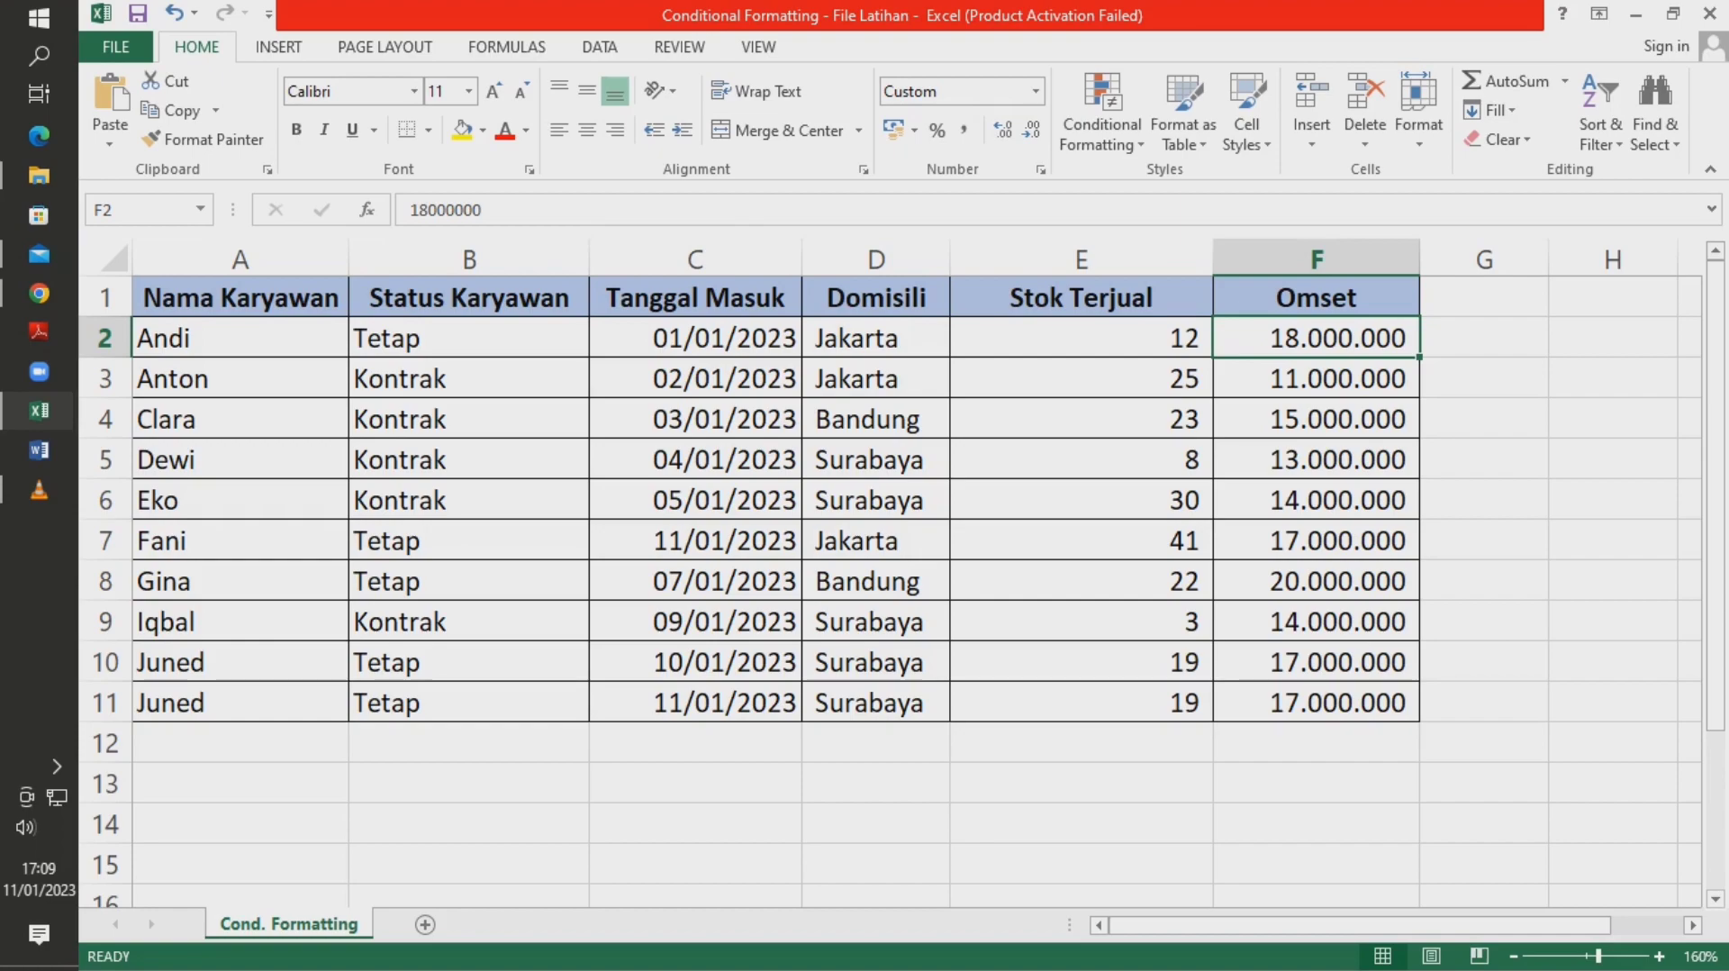
{"action": "left_click", "coordinate": [1316, 500]}
{"action": "left_click", "coordinate": [1317, 459]}
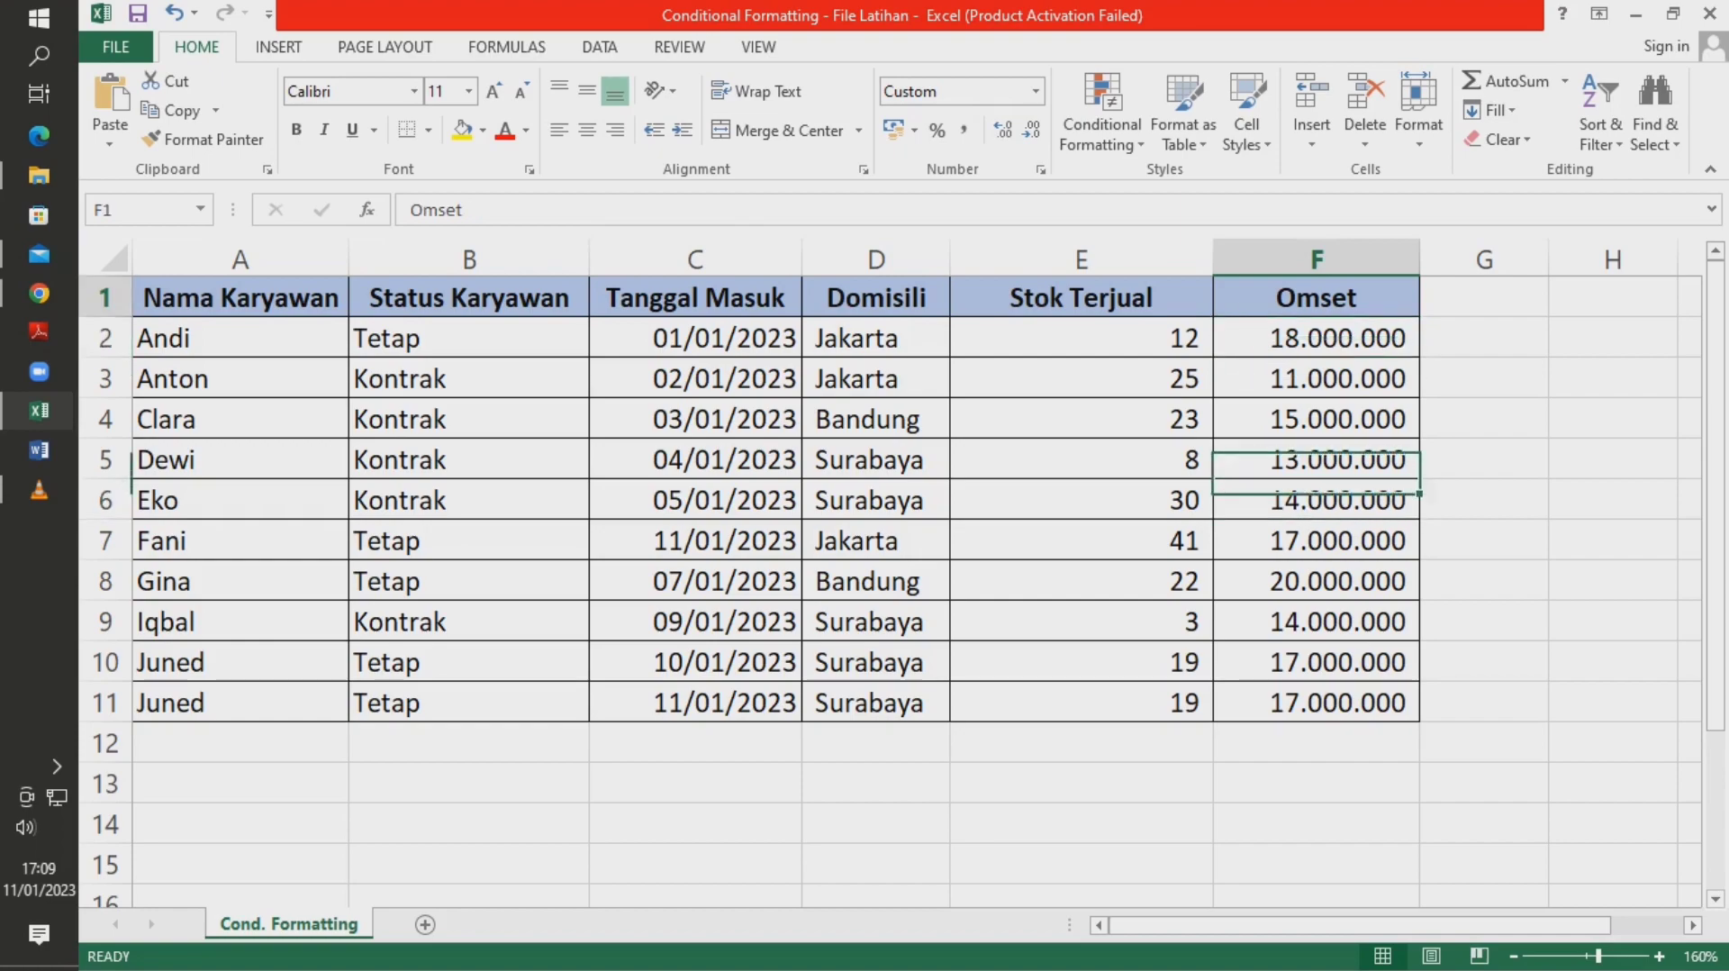
{"action": "left_click", "coordinate": [1484, 297]}
{"action": "left_click", "coordinate": [1484, 419]}
- Set up a Greater Than highlight rule with the threshold 15000000 for the Omset values in F2:F11
{"action": "left_click_drag", "start_coordinate": [1317, 337], "coordinate": [1316, 703]}
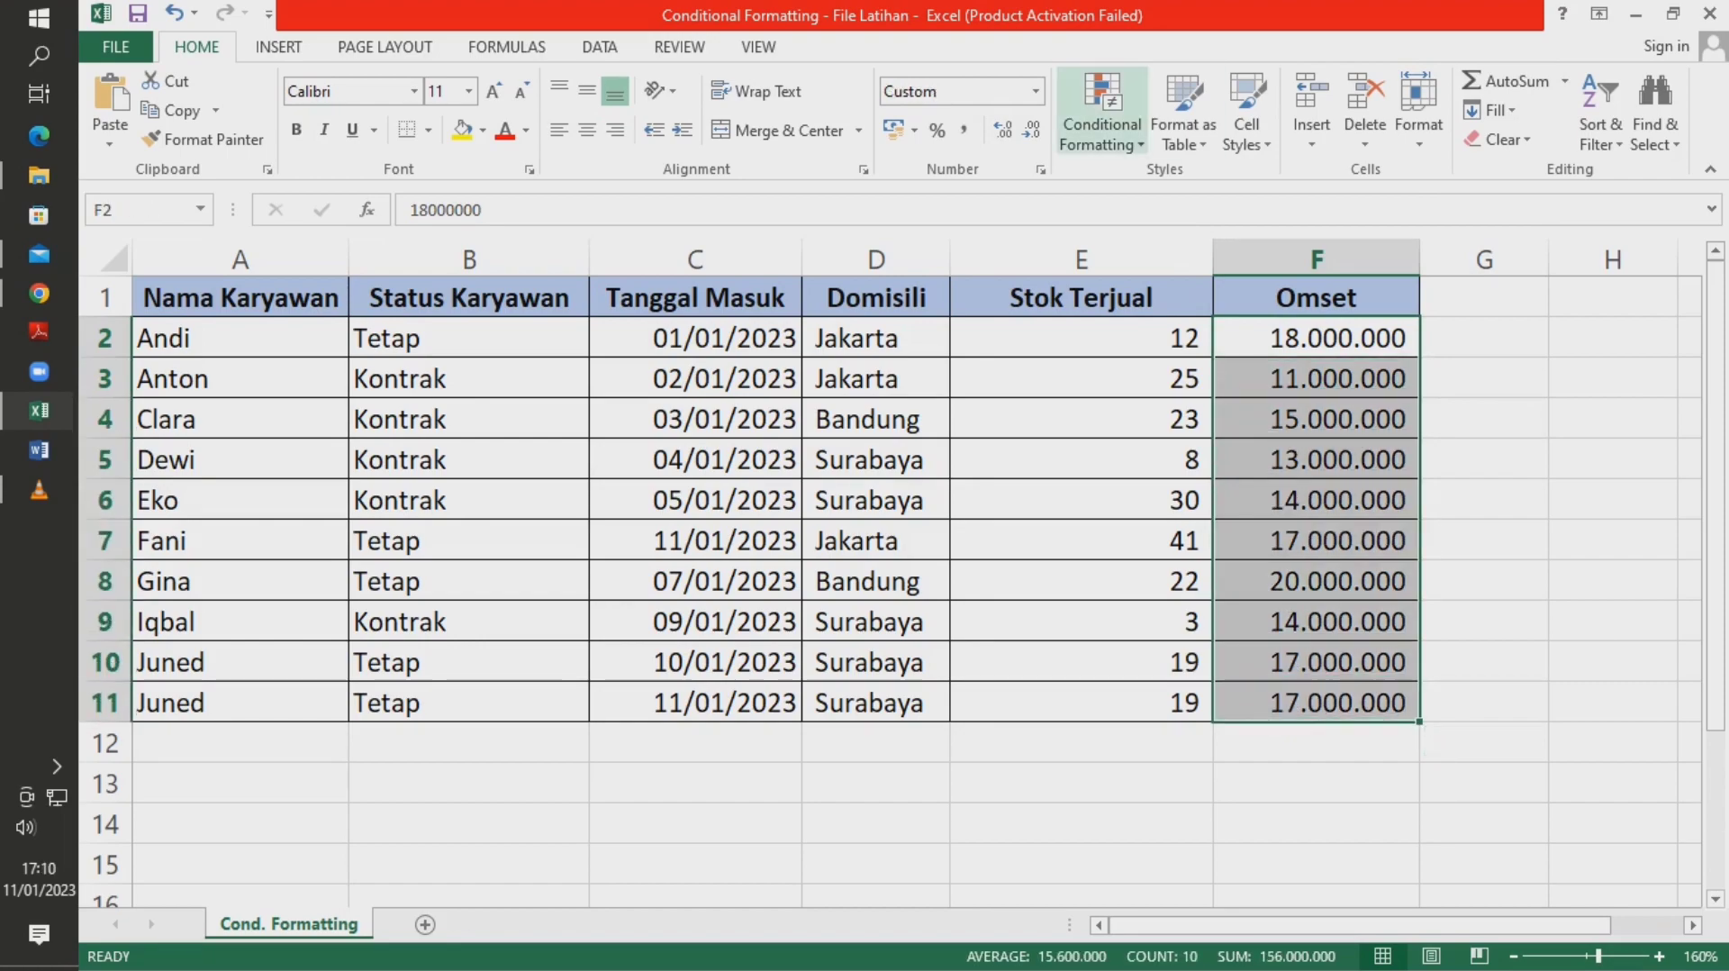
{"action": "left_click", "coordinate": [1102, 113]}
{"action": "mouse_move", "coordinate": [1187, 183]}
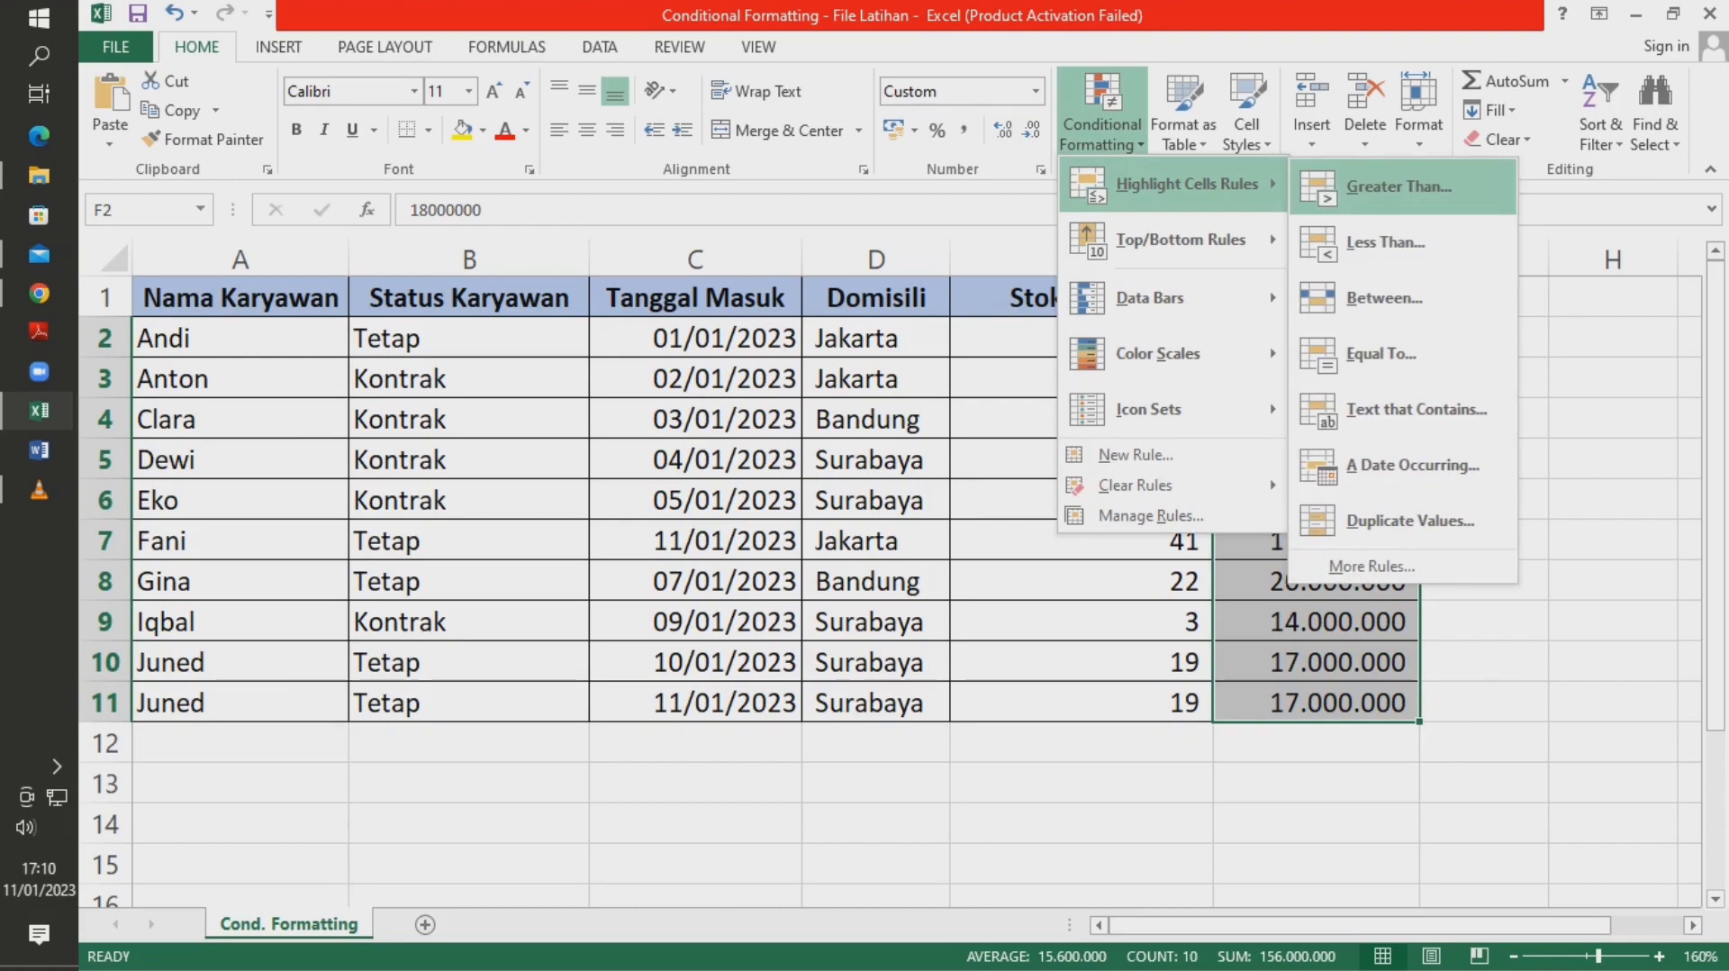
{"action": "left_click", "coordinate": [1399, 187]}
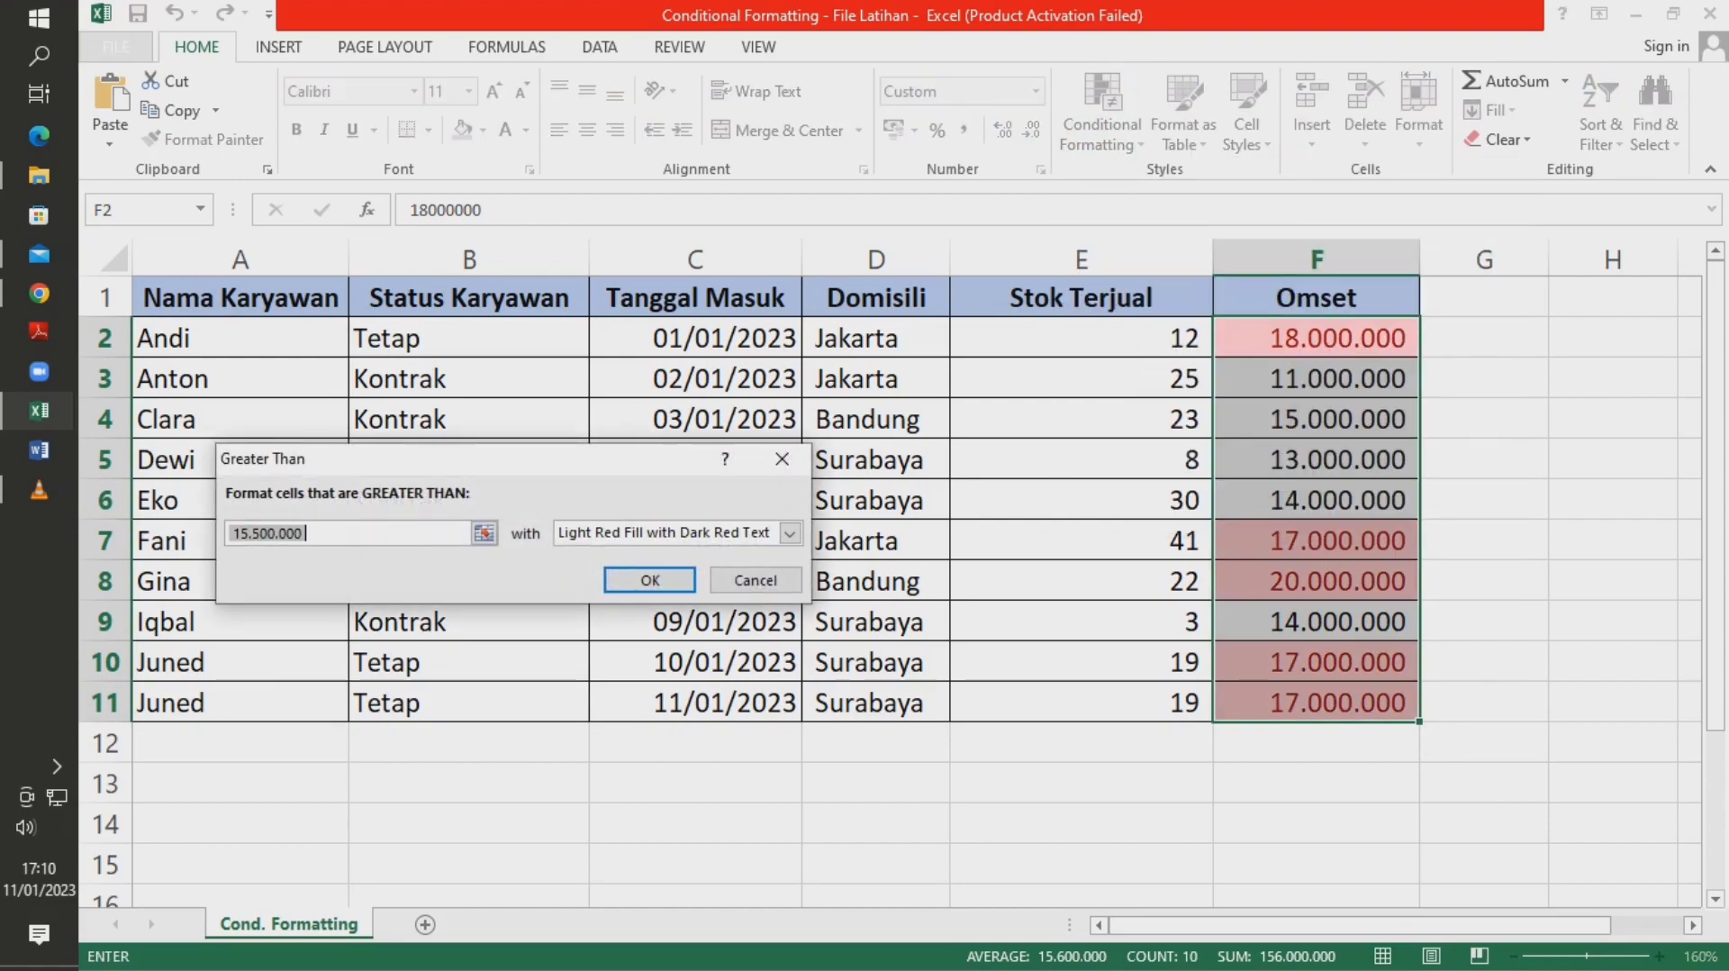
{"action": "key", "text": "BackSpace"}
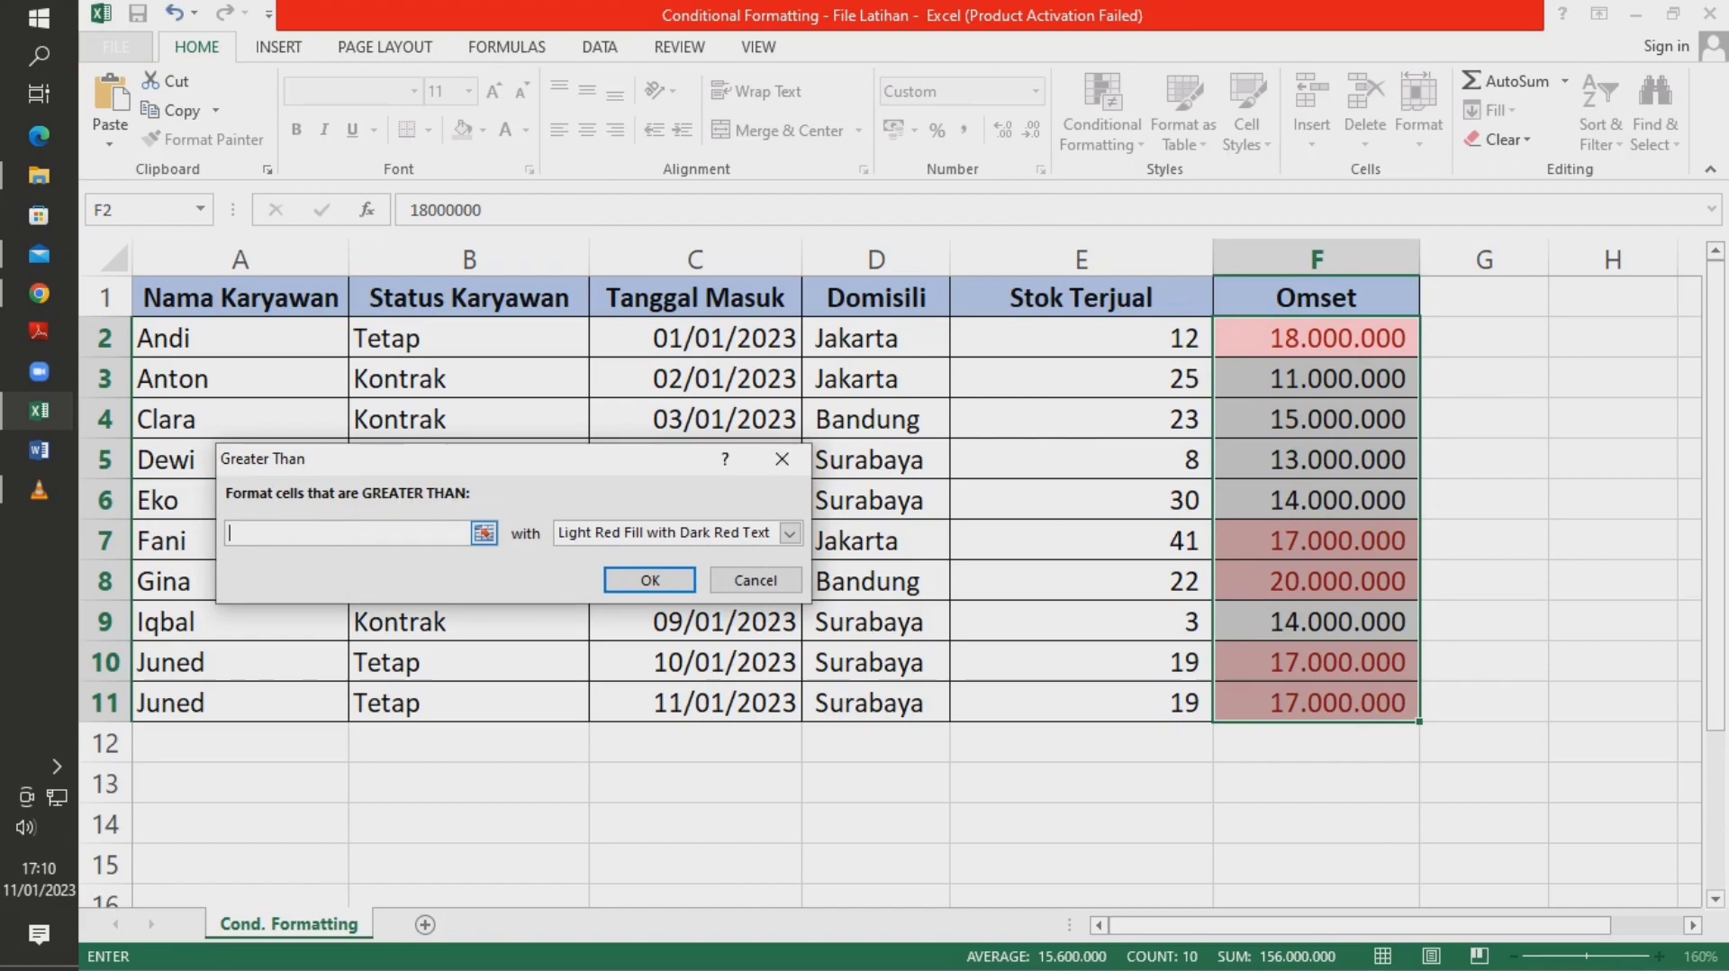
{"action": "type", "text": "15000"}
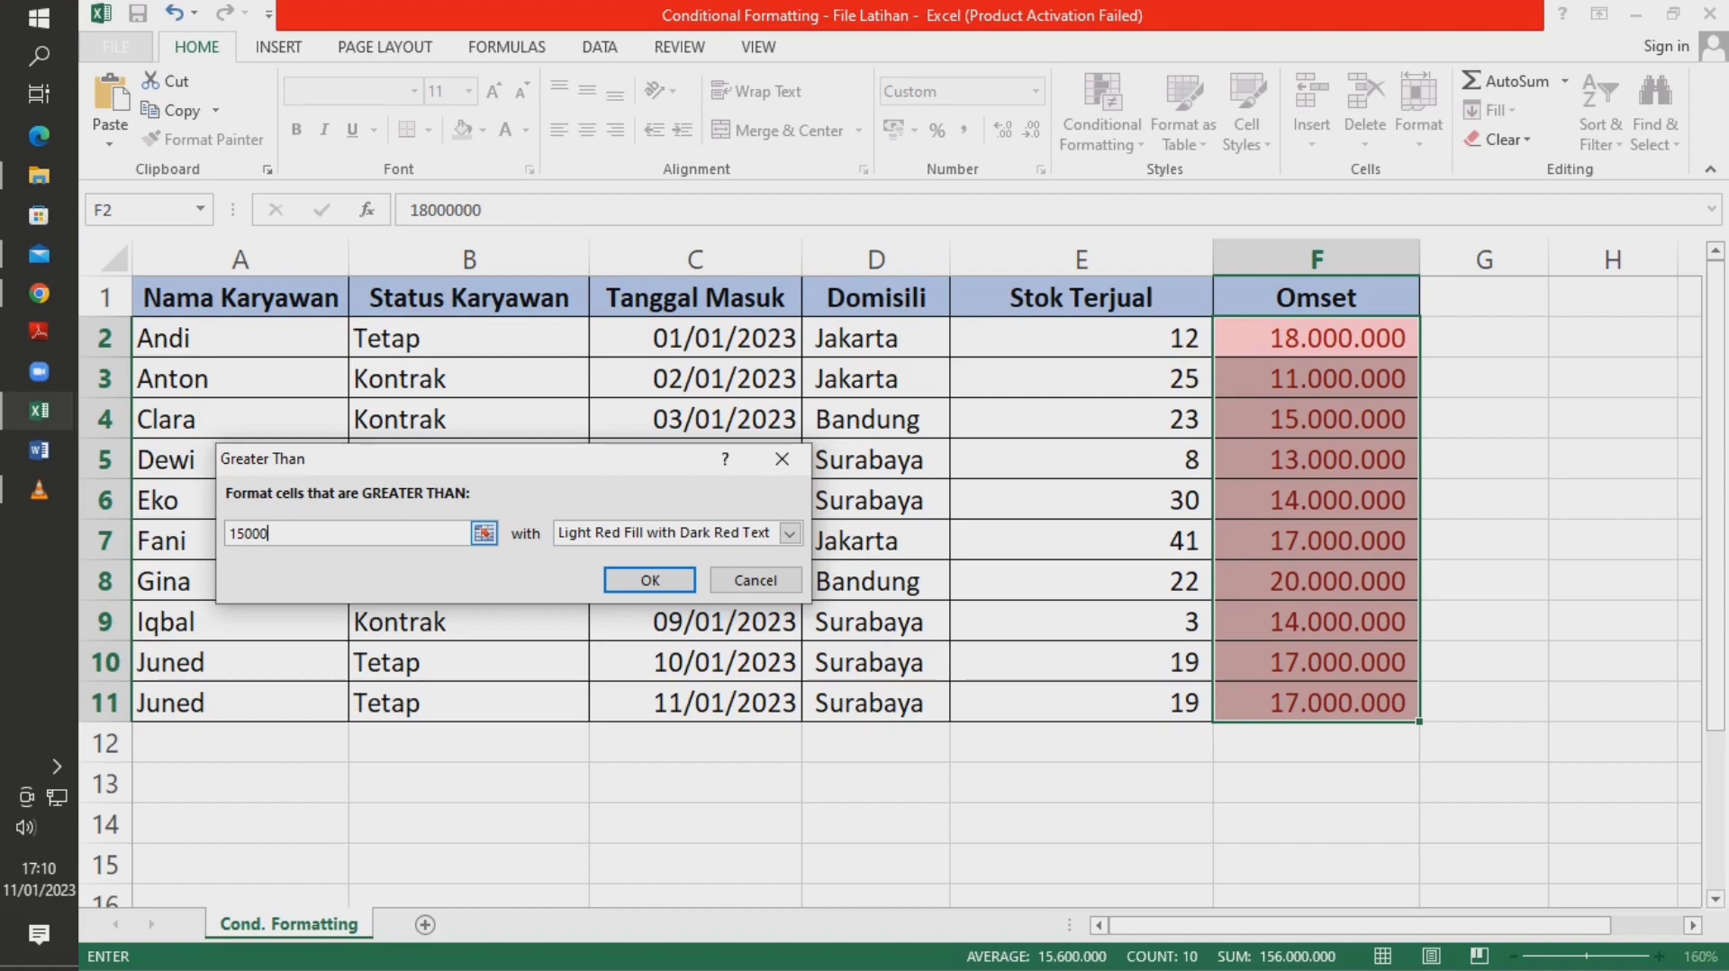
{"action": "type", "text": "000"}
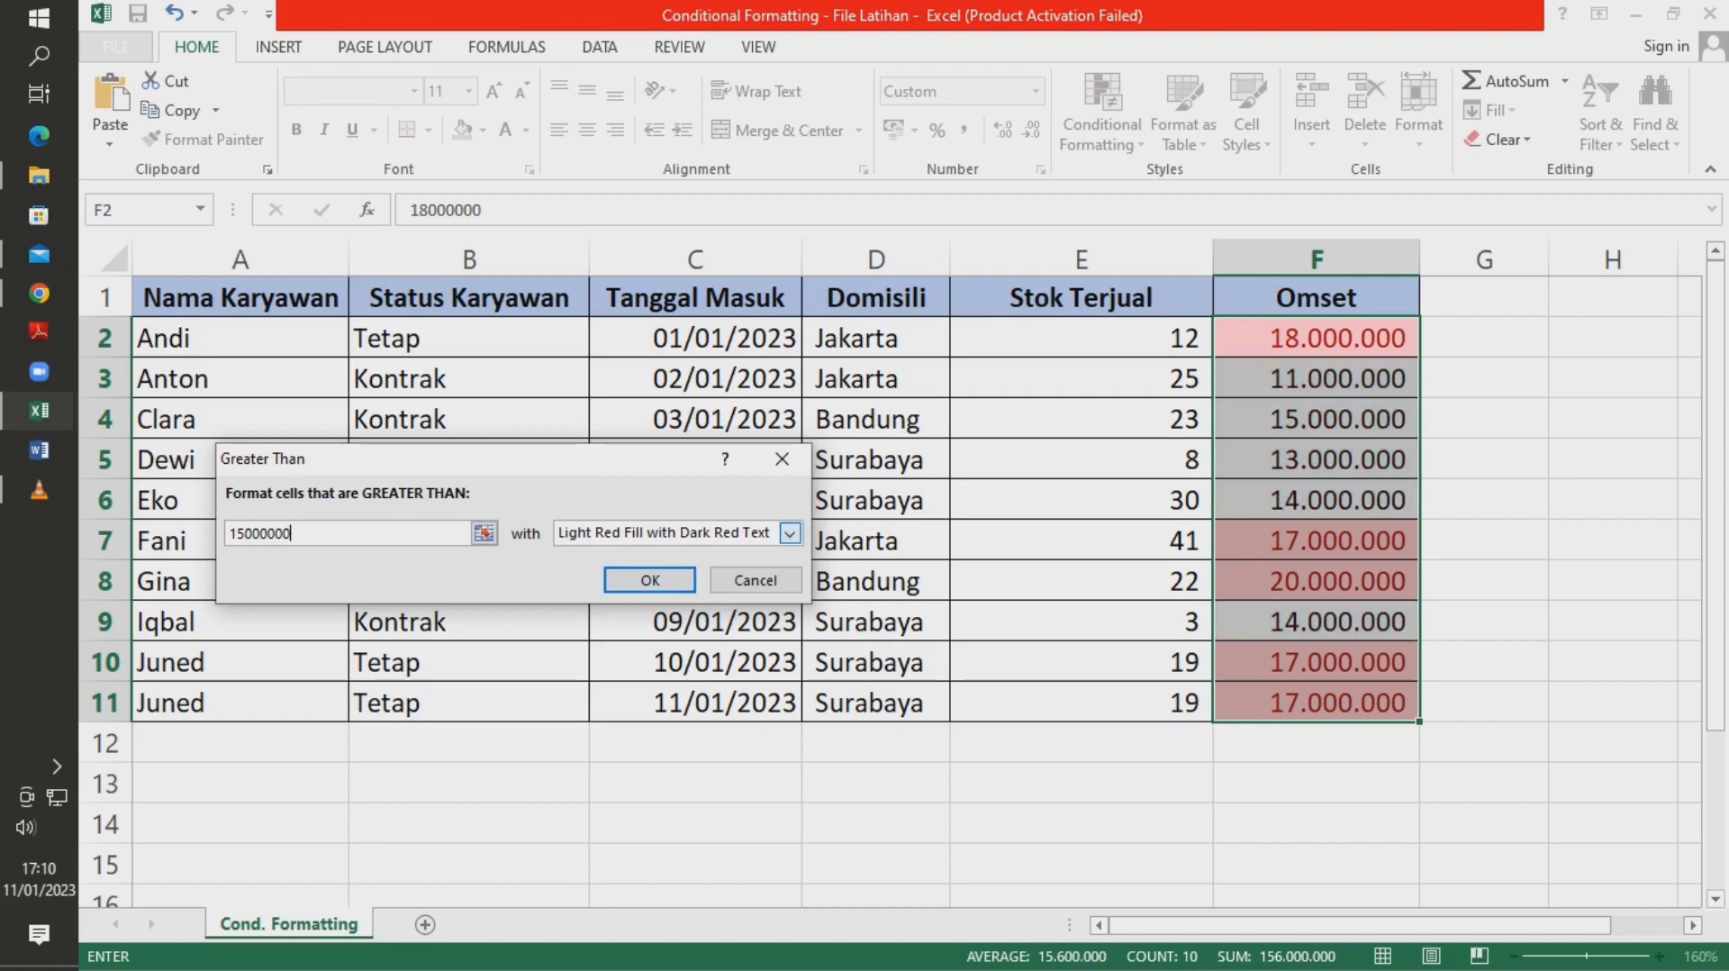
- Give the Greater Than rule a custom format with a light green fill and apply it to the Omset cells
{"action": "left_click", "coordinate": [789, 533]}
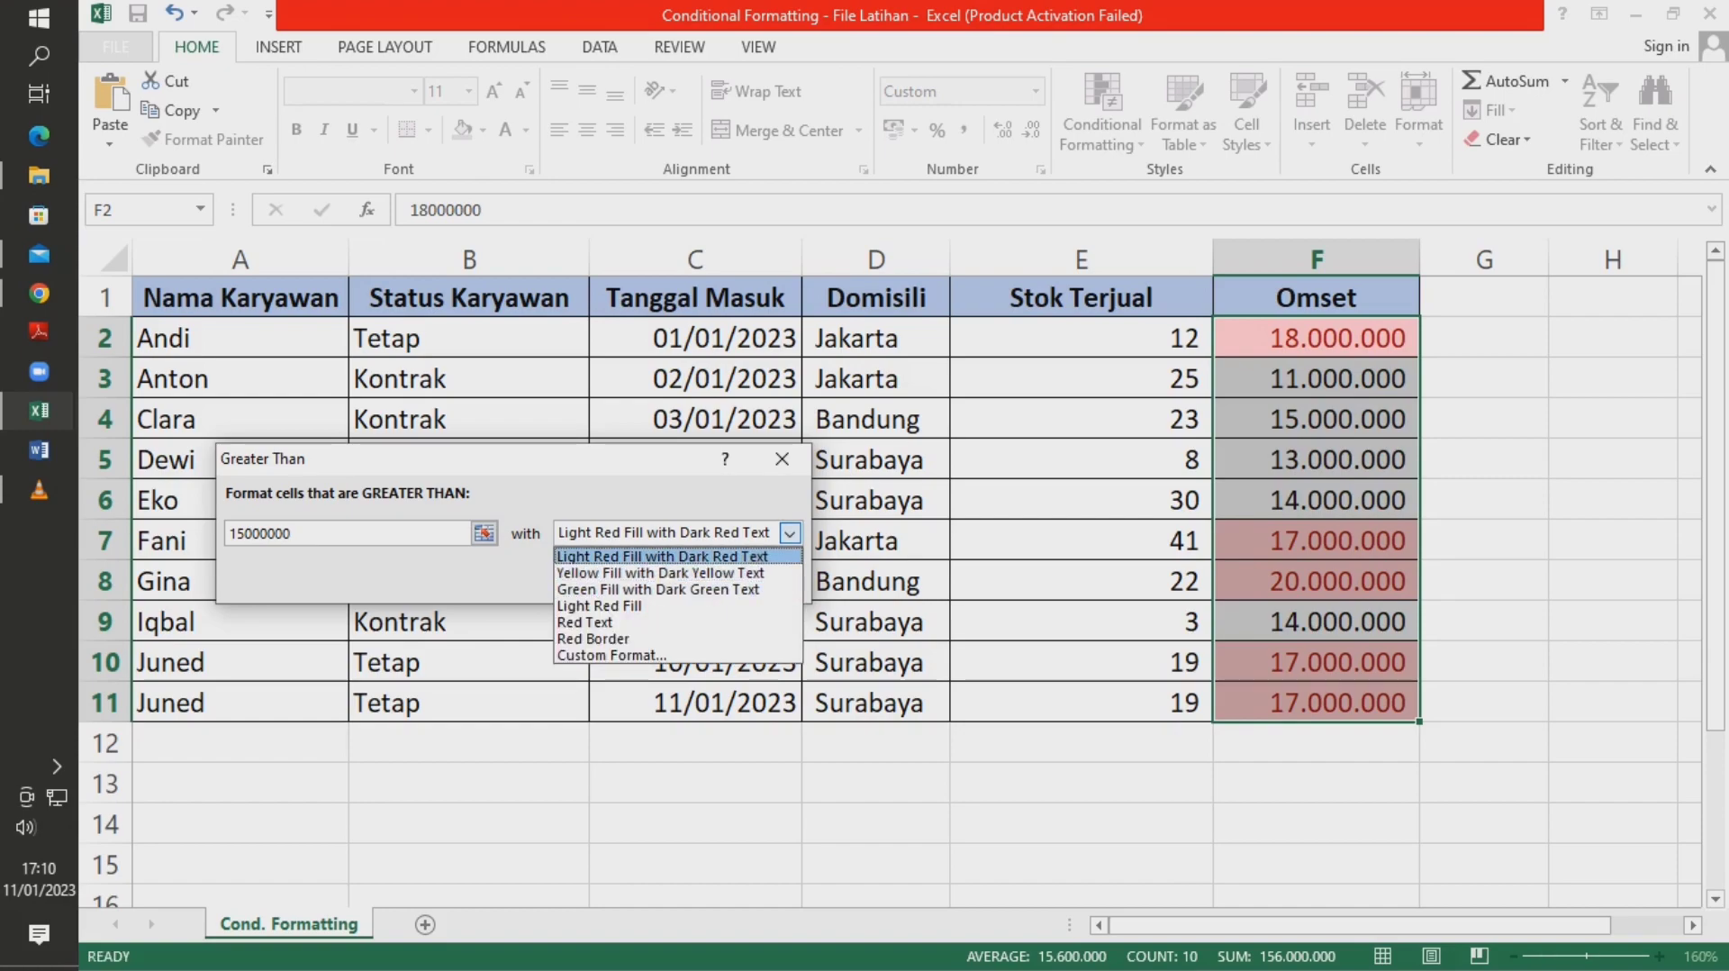
{"action": "key", "text": "Down"}
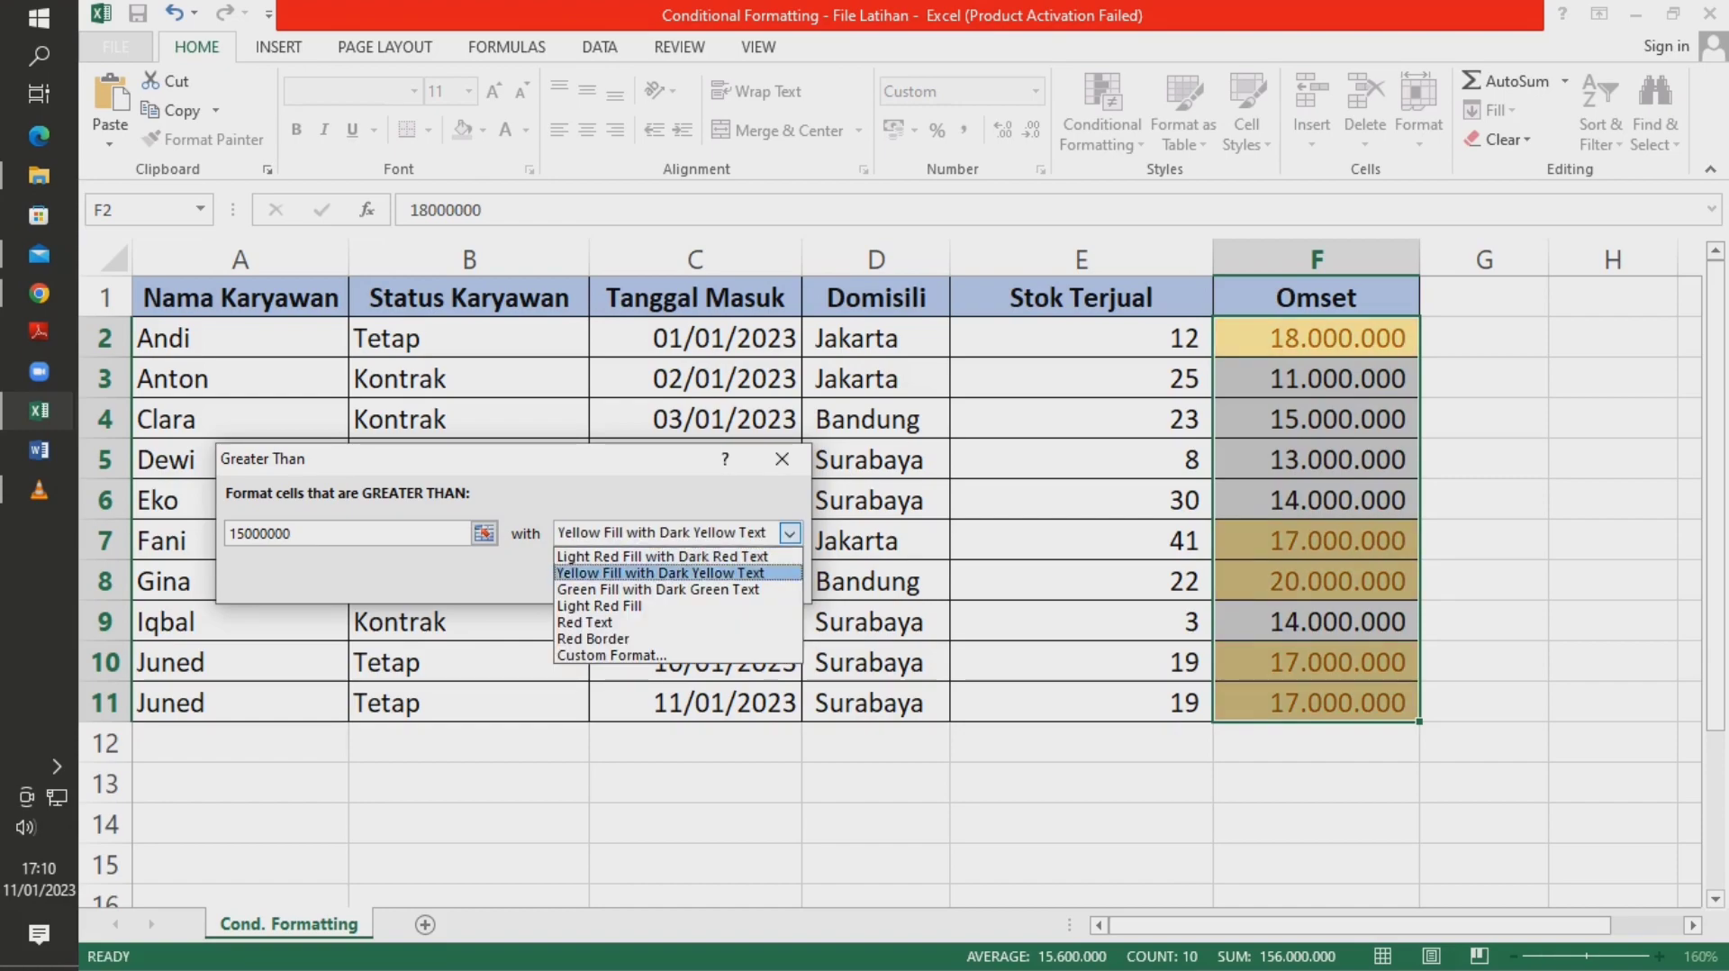
{"action": "key", "text": "Return"}
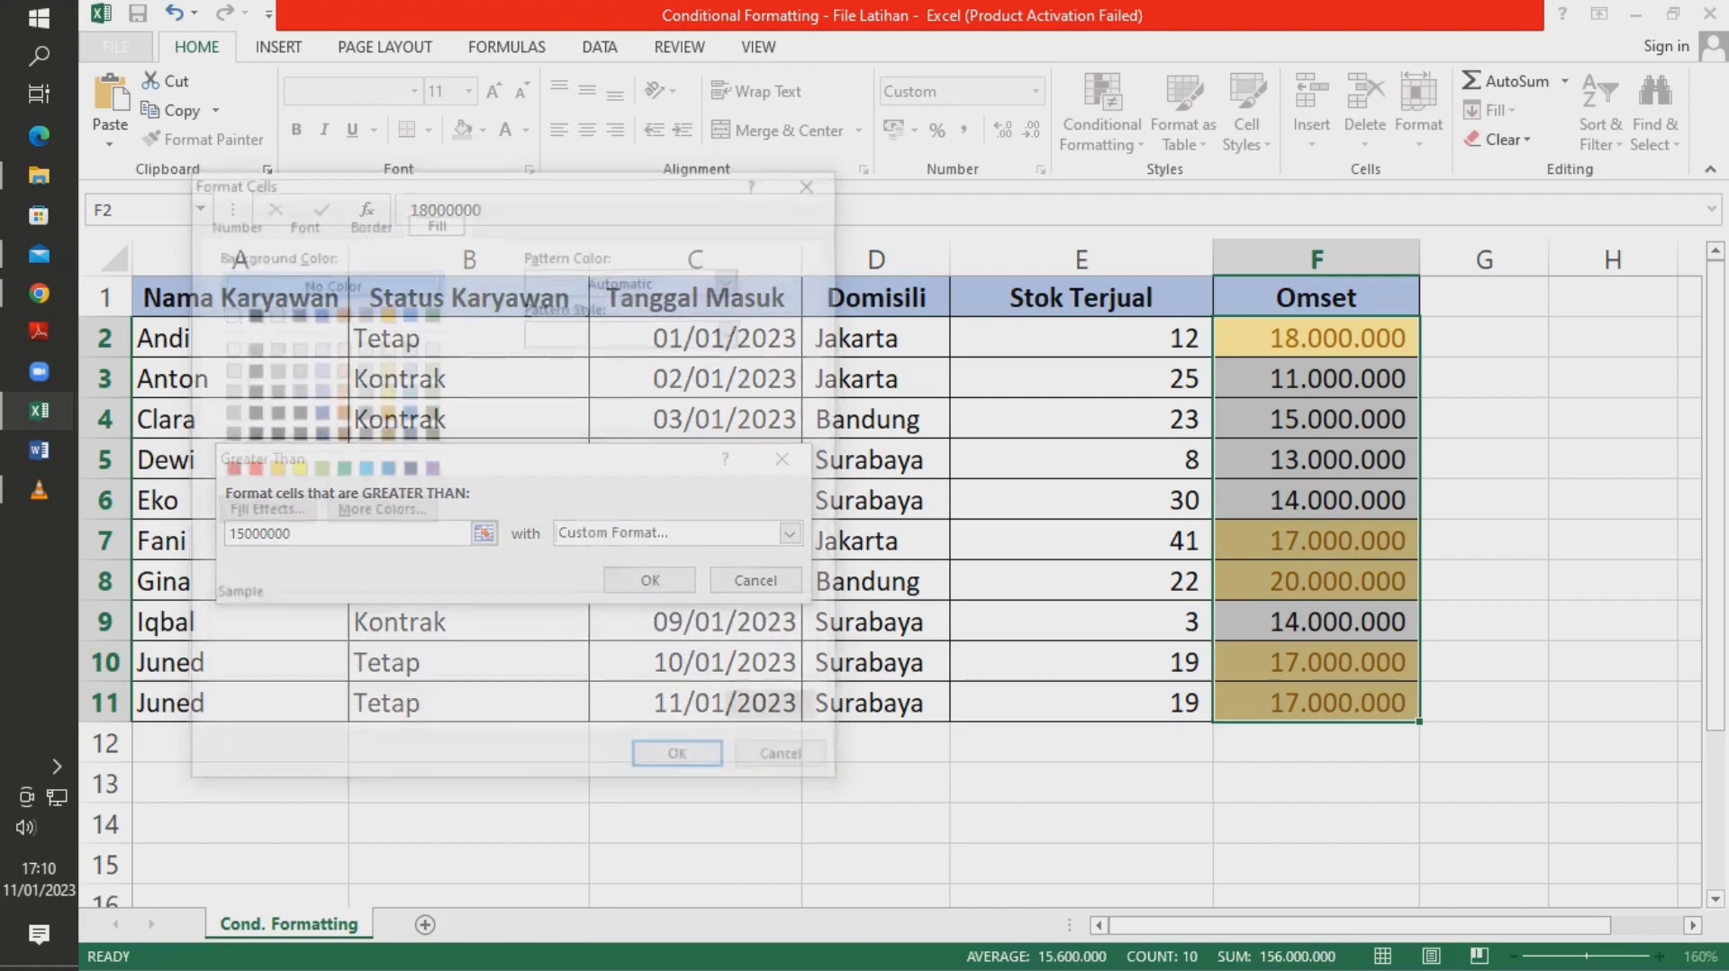
{"action": "key", "text": "ctrl+Tab"}
{"action": "key", "text": "ctrl+Tab"}
{"action": "key", "text": "ctrl+Tab"}
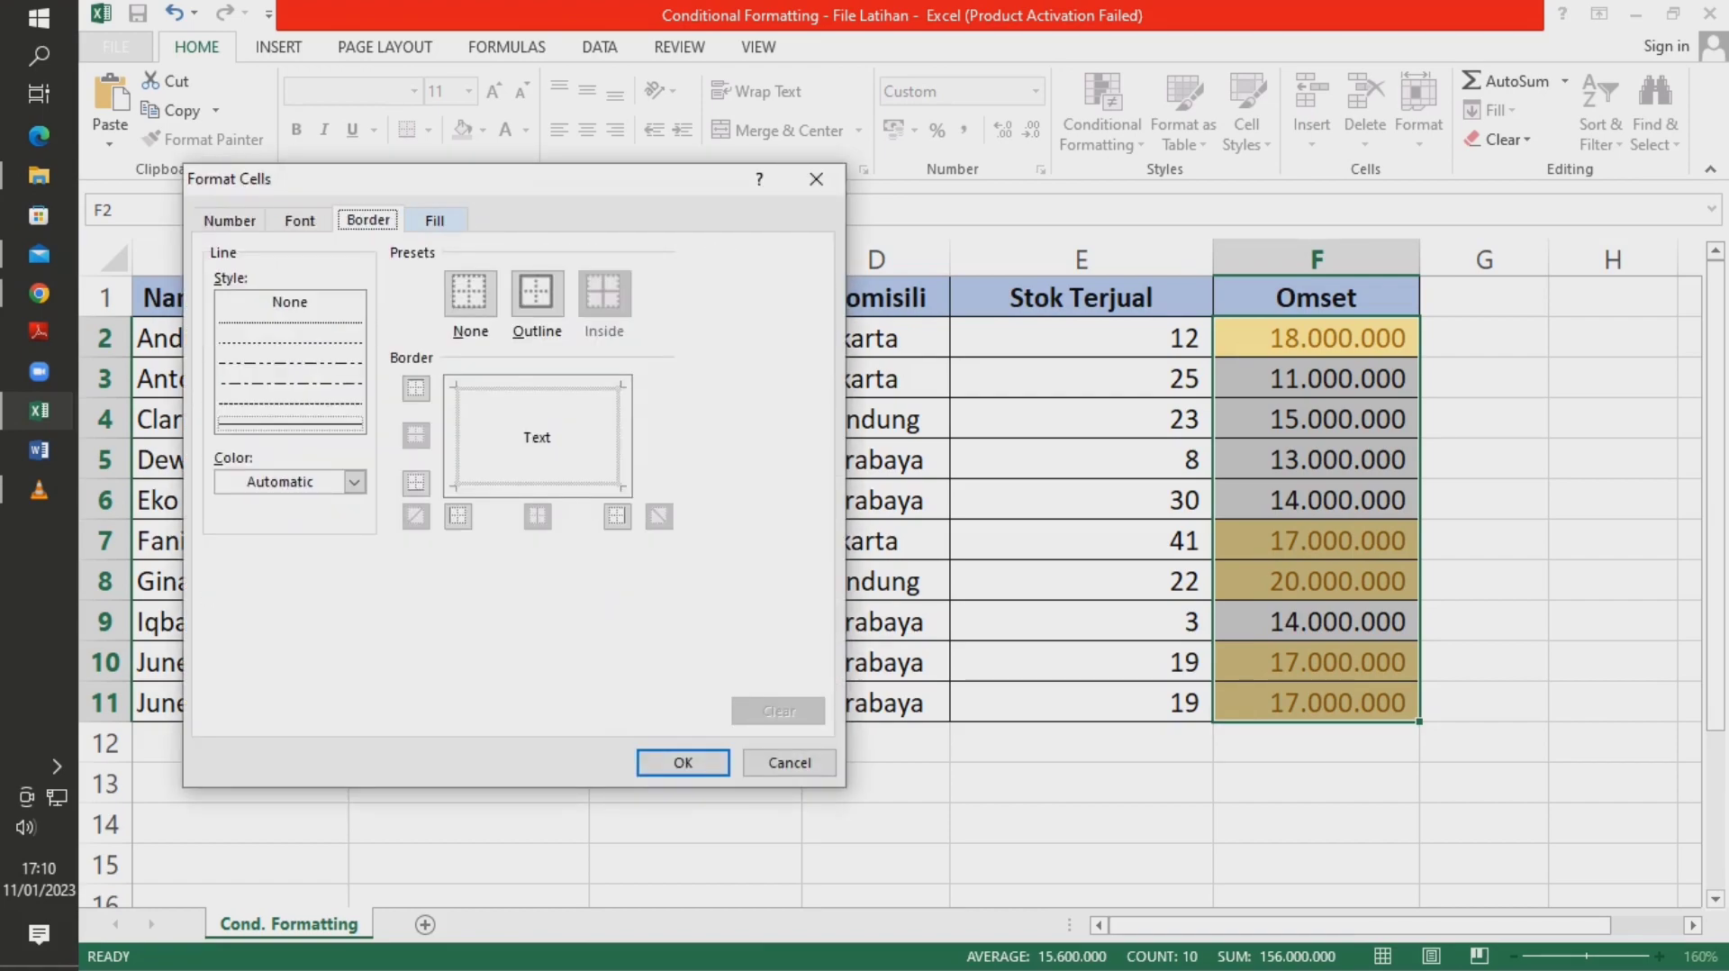
{"action": "key", "text": "ctrl+Tab"}
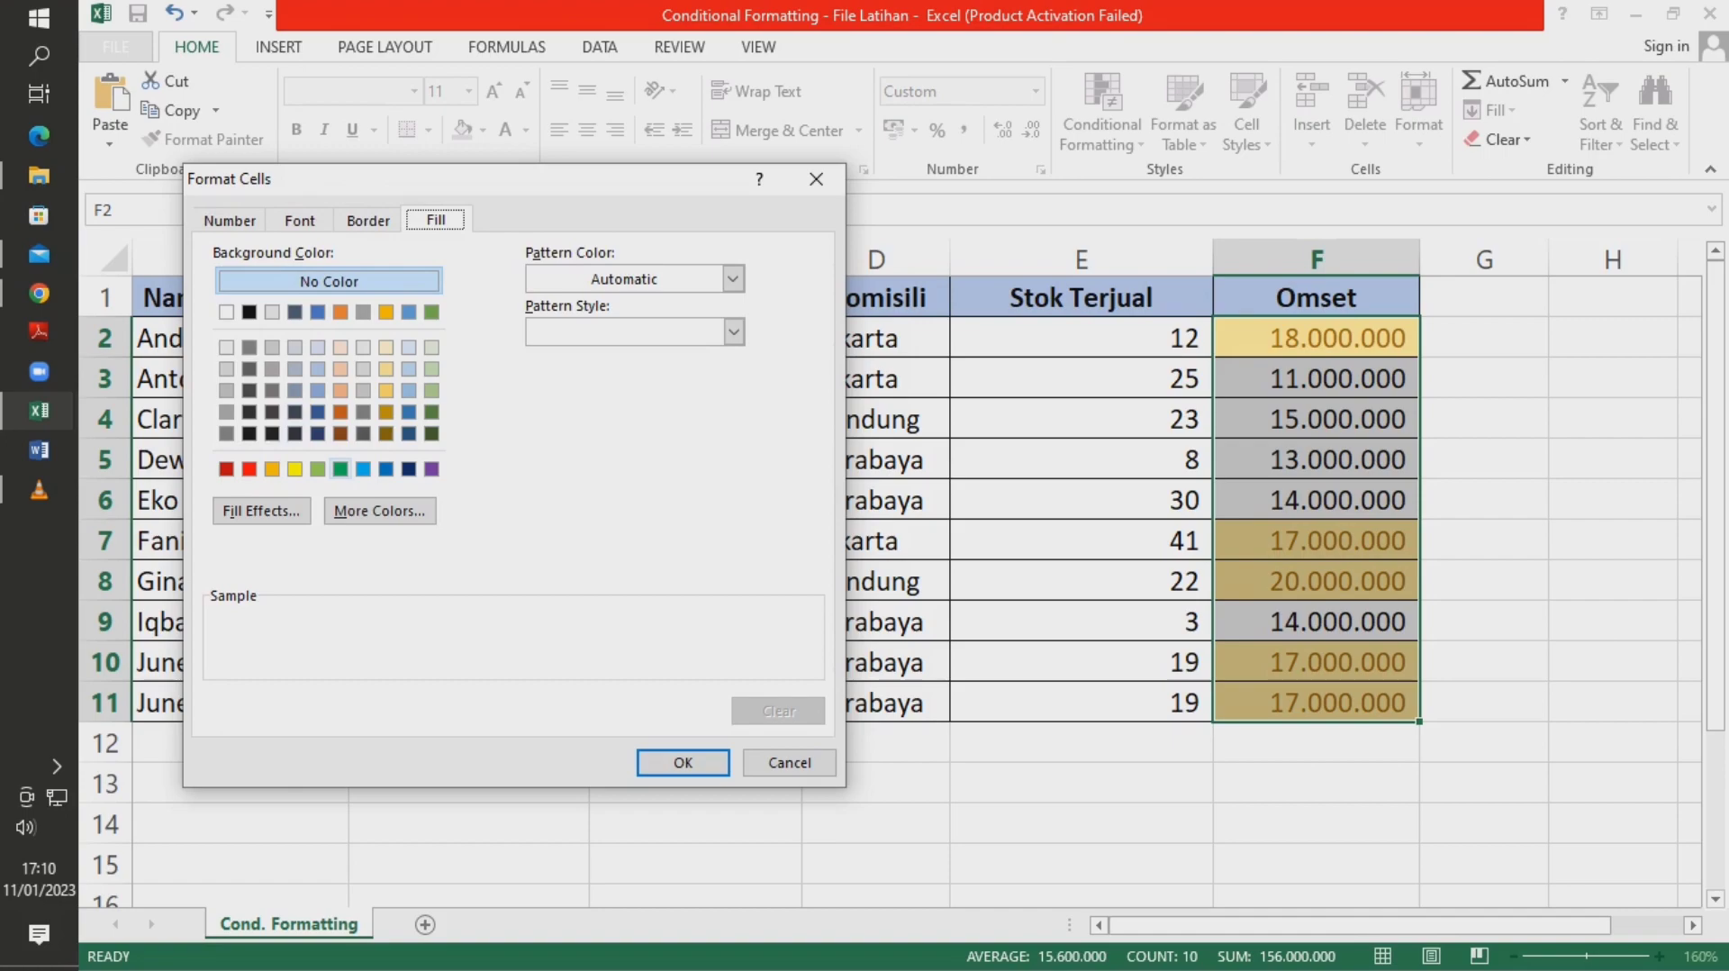
{"action": "left_click", "coordinate": [317, 469]}
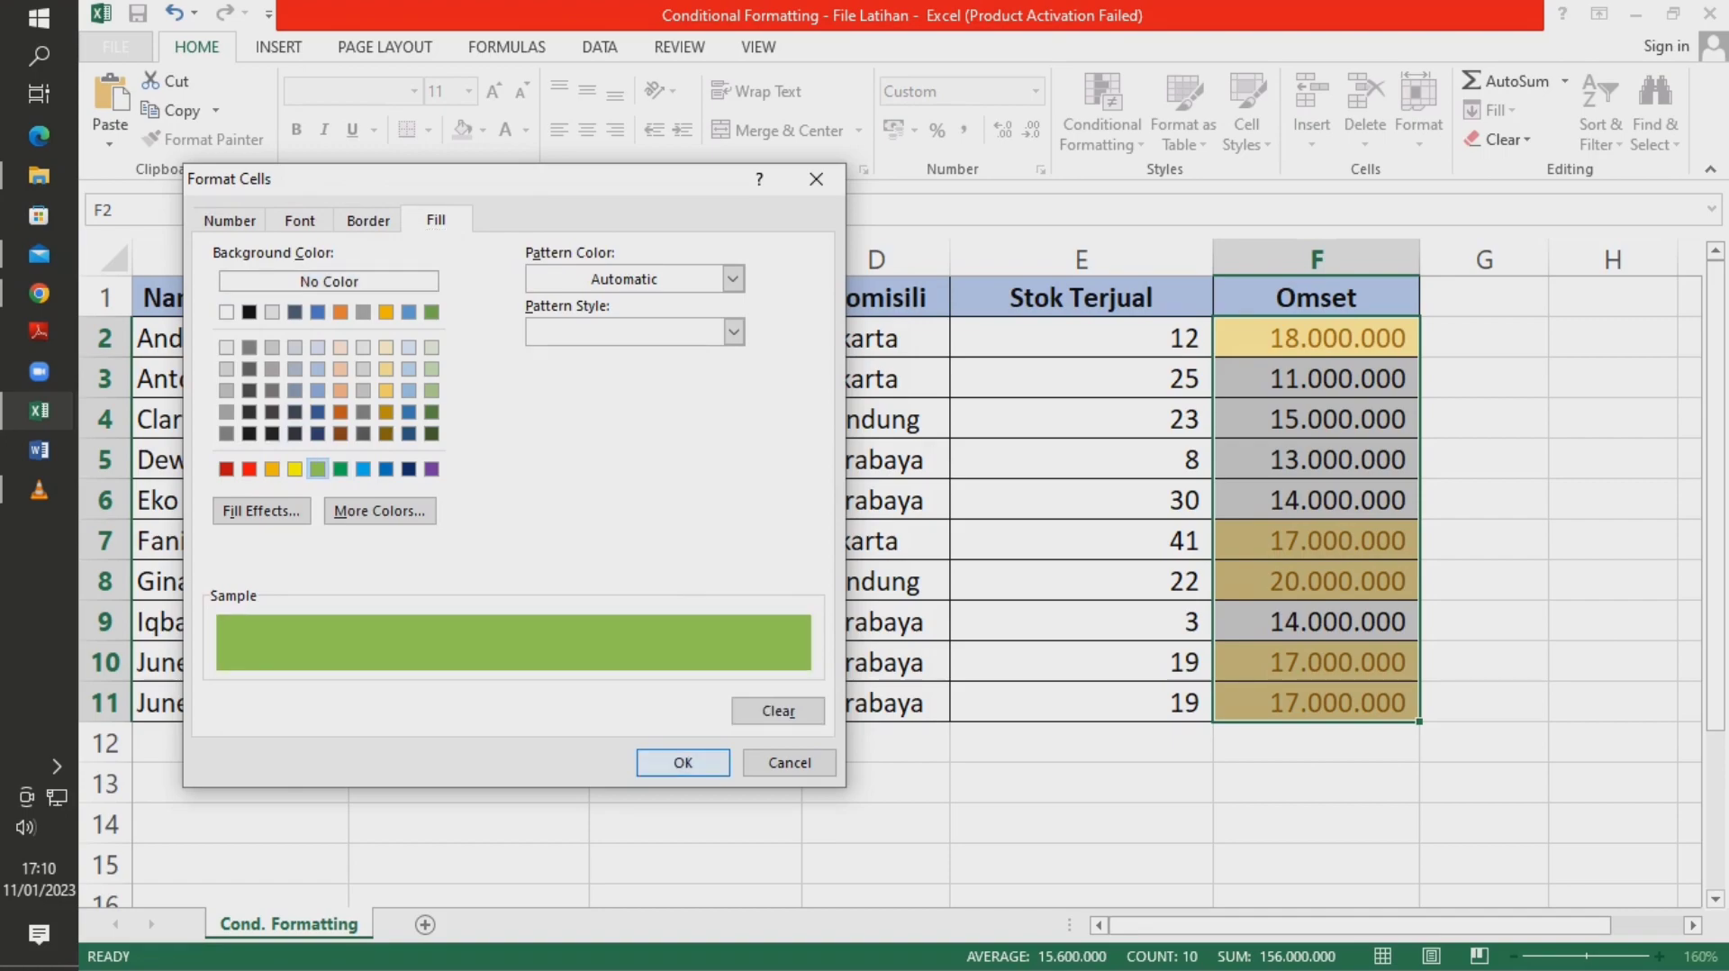
{"action": "key", "text": "Return"}
{"action": "key", "text": "Return"}
{"action": "left_click", "coordinate": [1483, 539]}
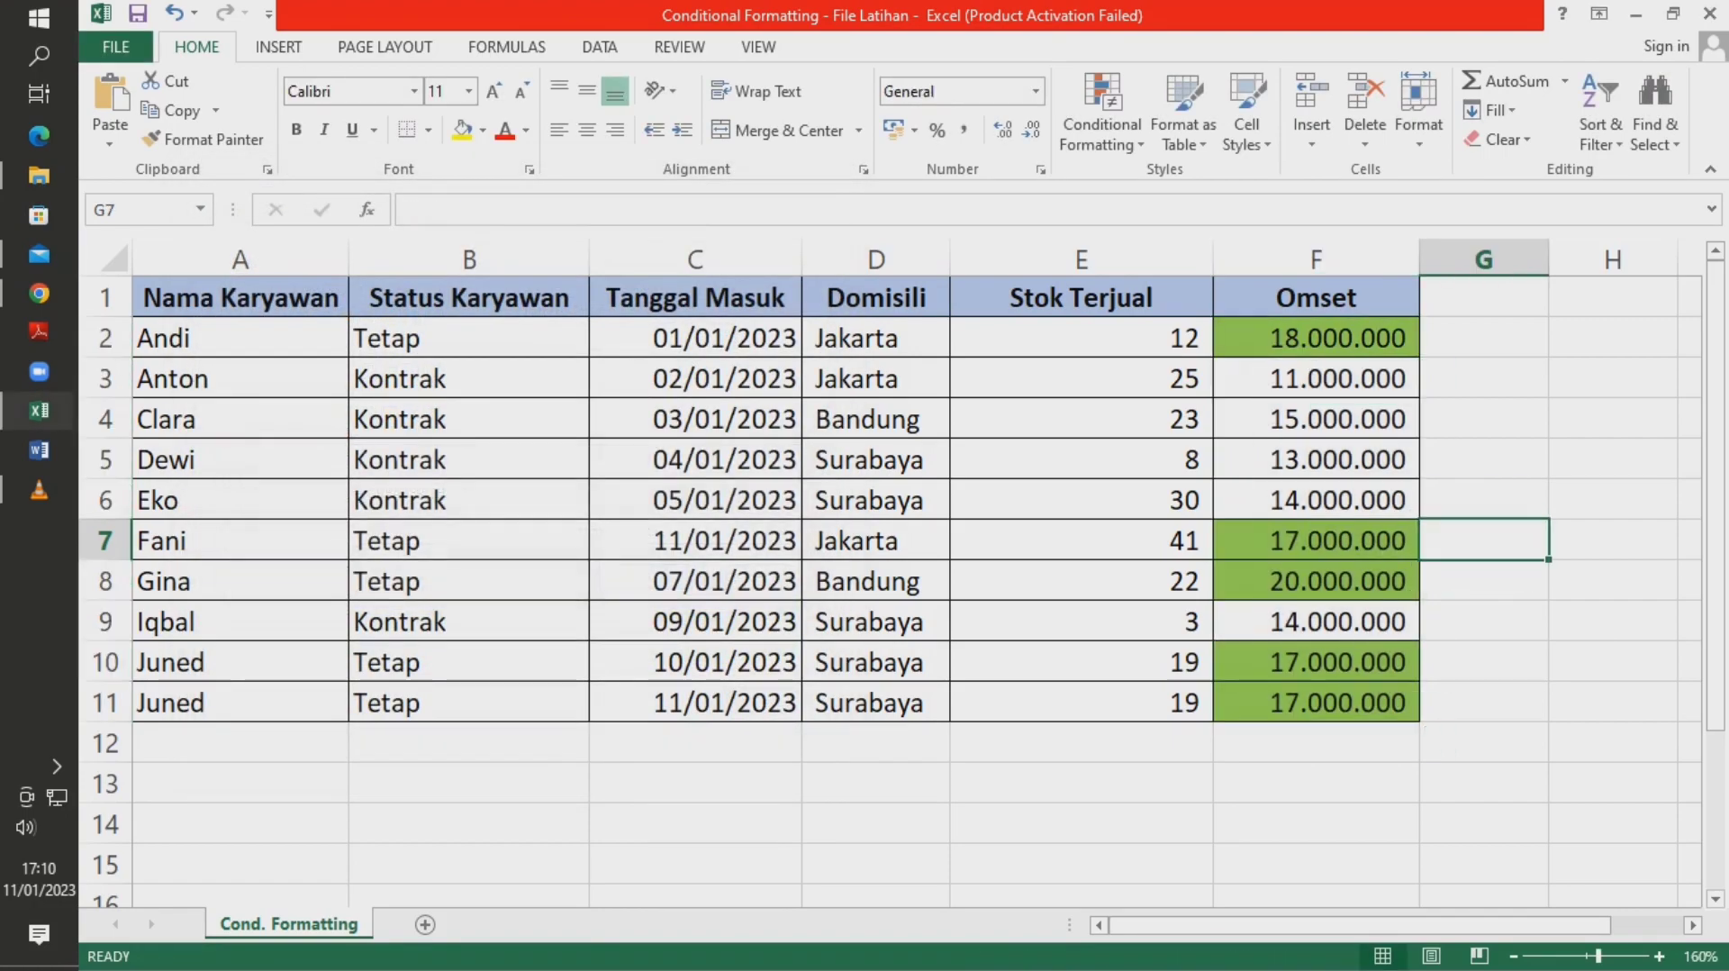
- Review the green Omset cells by selecting F2, F7, F8, F10 and F11 together
{"action": "left_click", "coordinate": [1316, 338]}
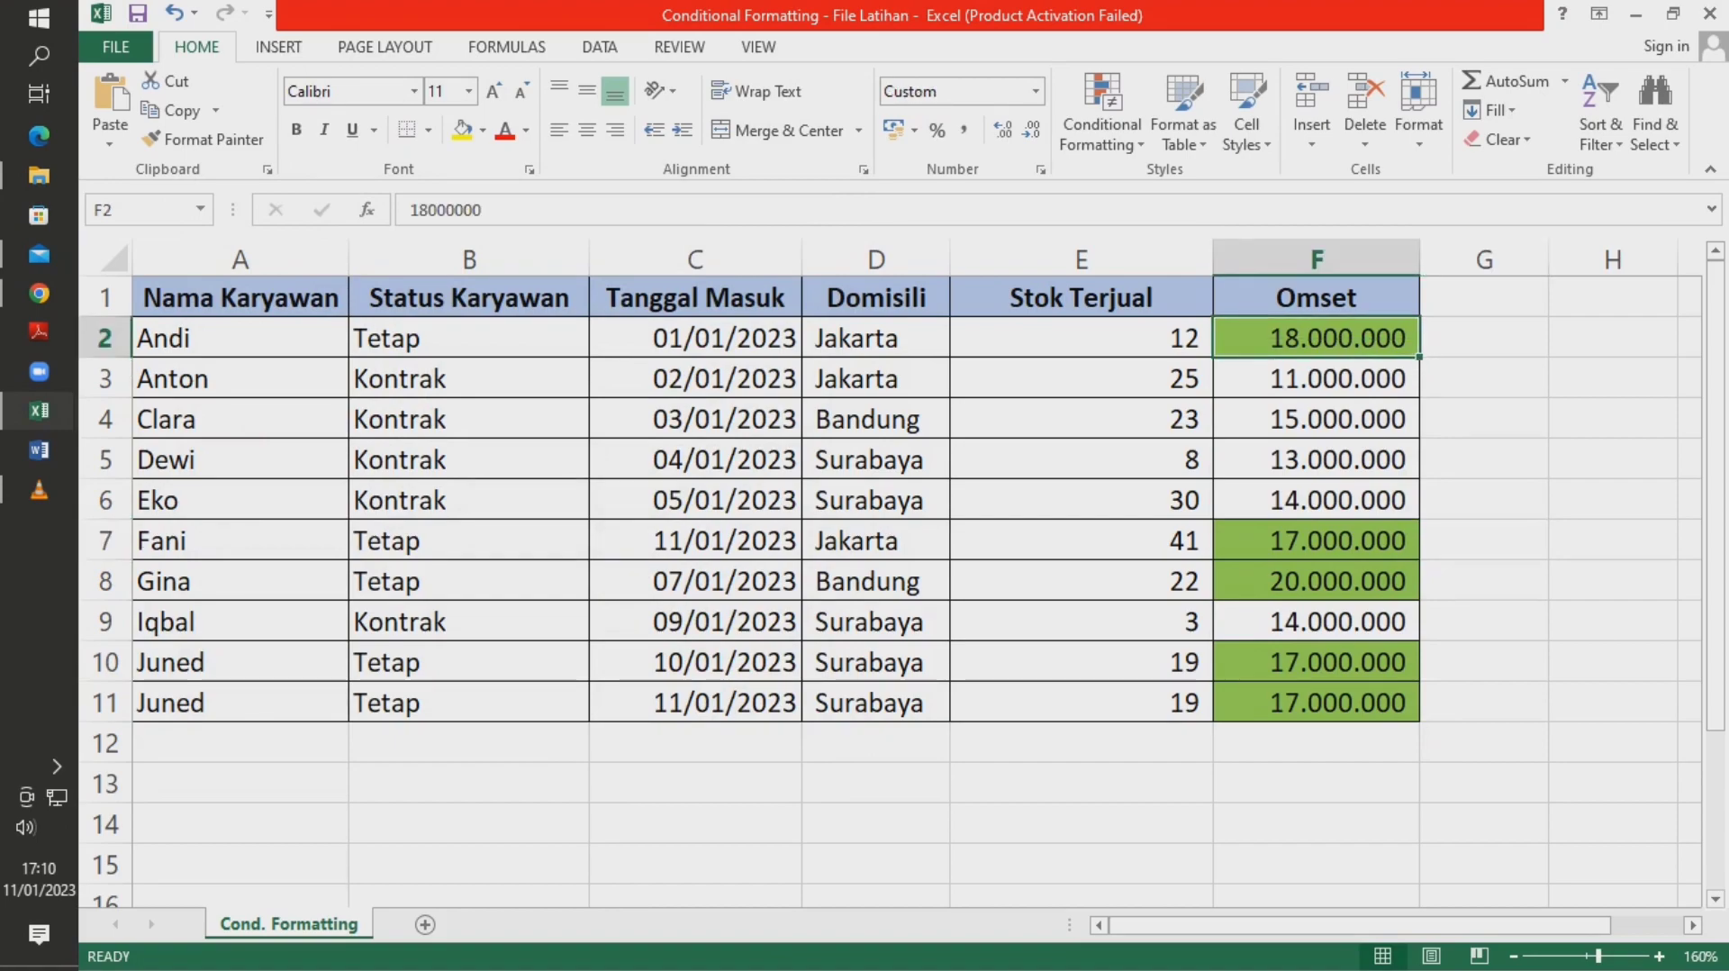
{"action": "left_click", "coordinate": [1316, 540], "text": "ctrl"}
{"action": "left_click", "coordinate": [1316, 581], "text": "ctrl"}
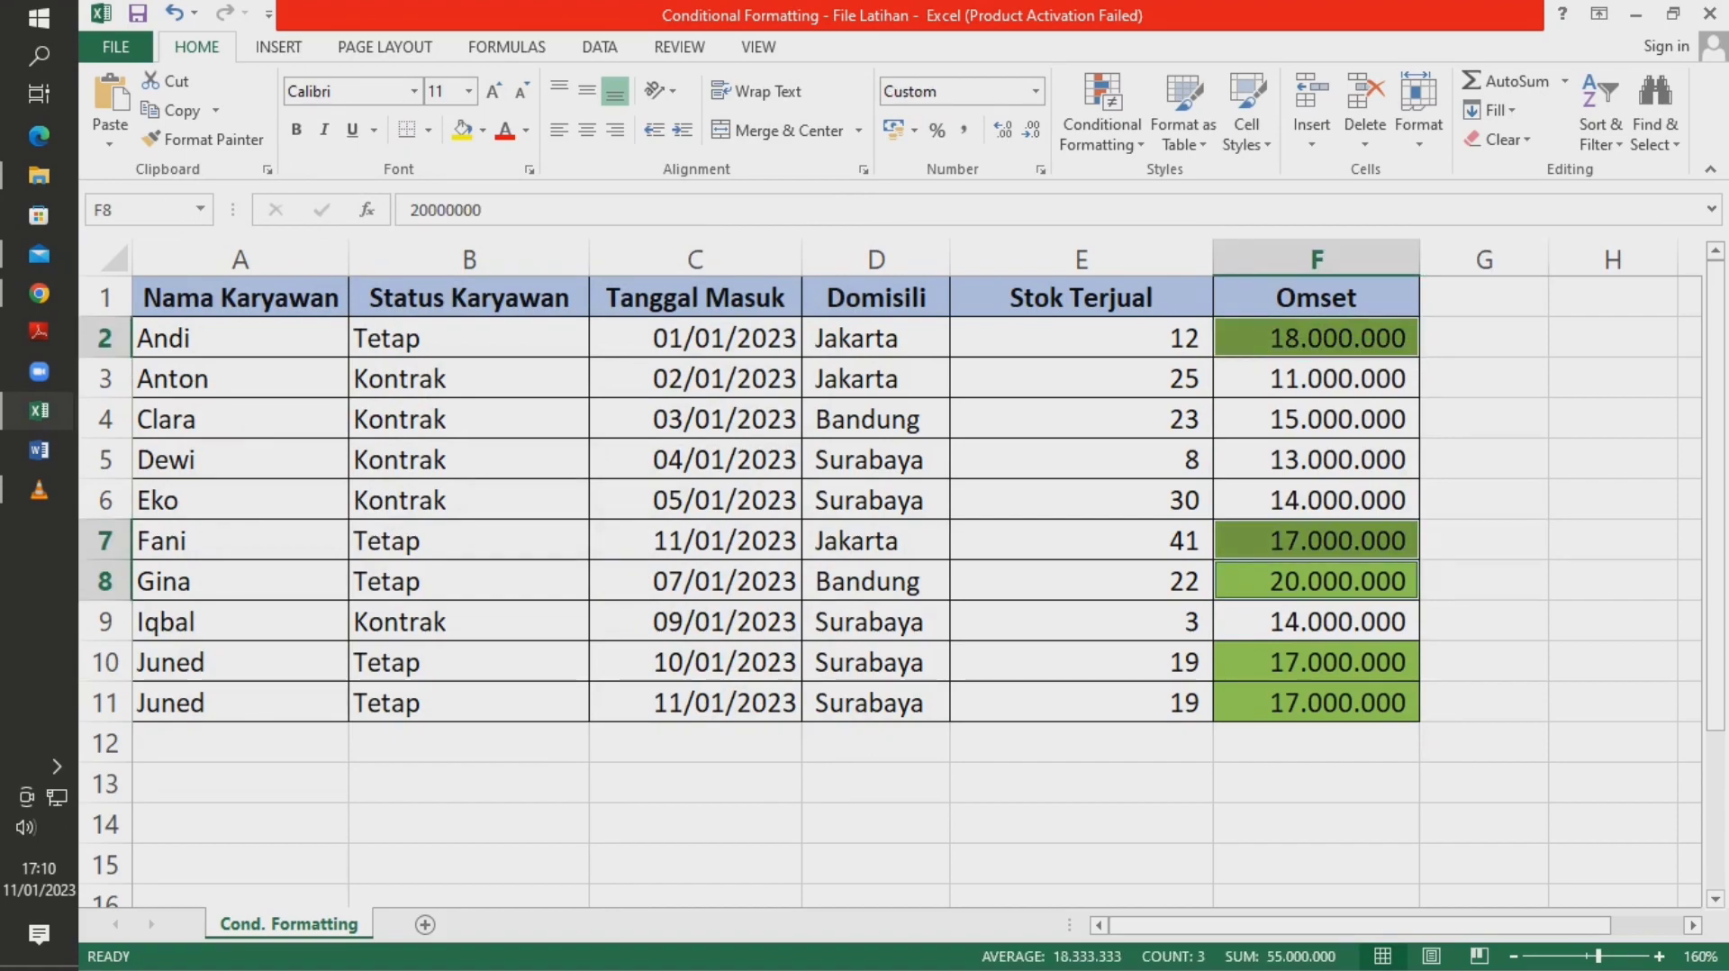
{"action": "left_click", "coordinate": [1316, 662], "text": "ctrl"}
{"action": "left_click", "coordinate": [1315, 702], "text": "ctrl"}
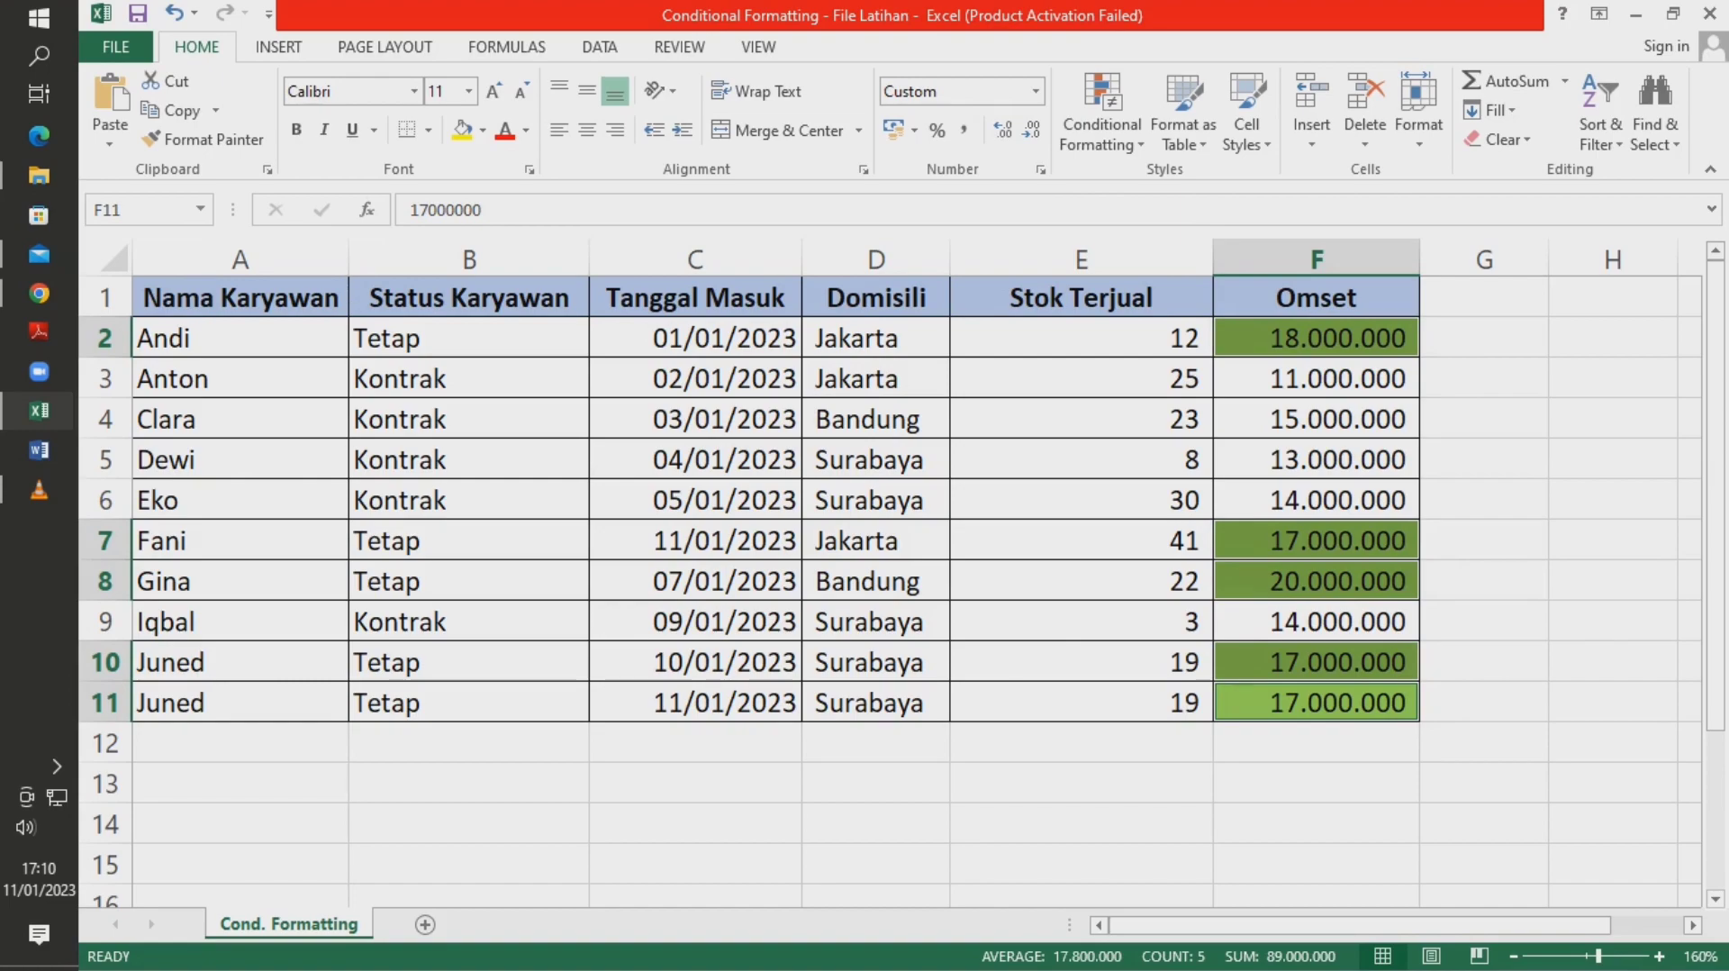
{"action": "left_click", "coordinate": [1483, 498]}
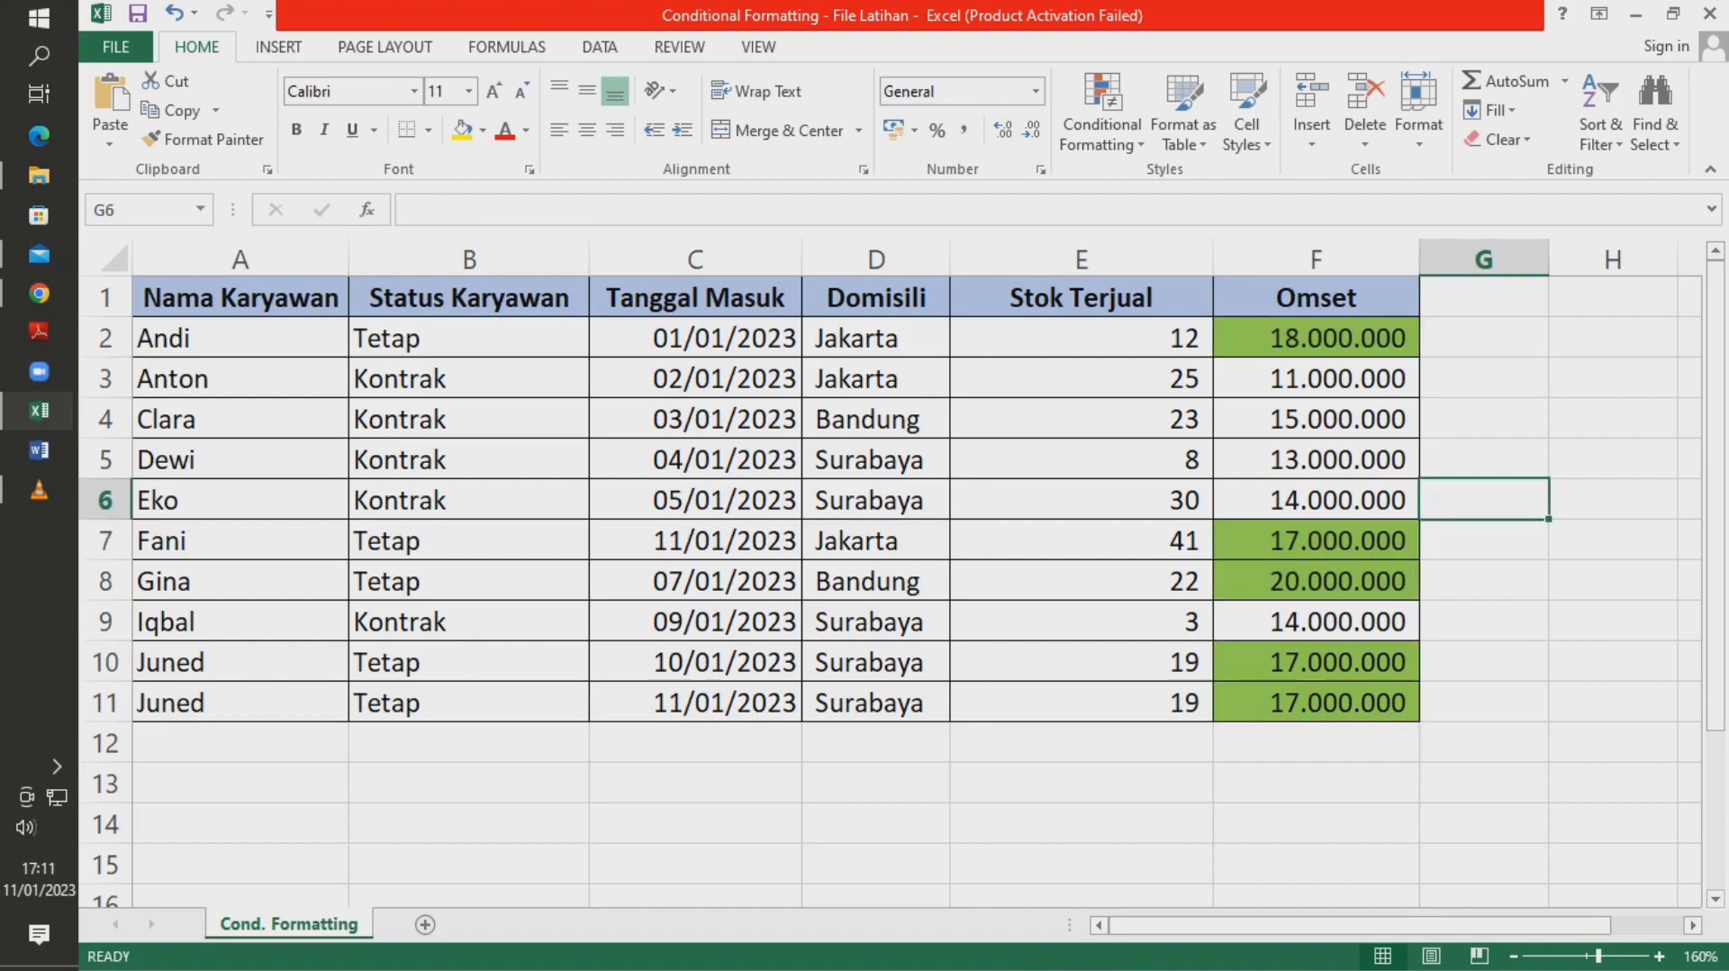
- Set up a Less Than highlight rule with the threshold 15000000 for the Omset values in F2:F11
{"action": "left_click_drag", "start_coordinate": [1315, 338], "coordinate": [1316, 707]}
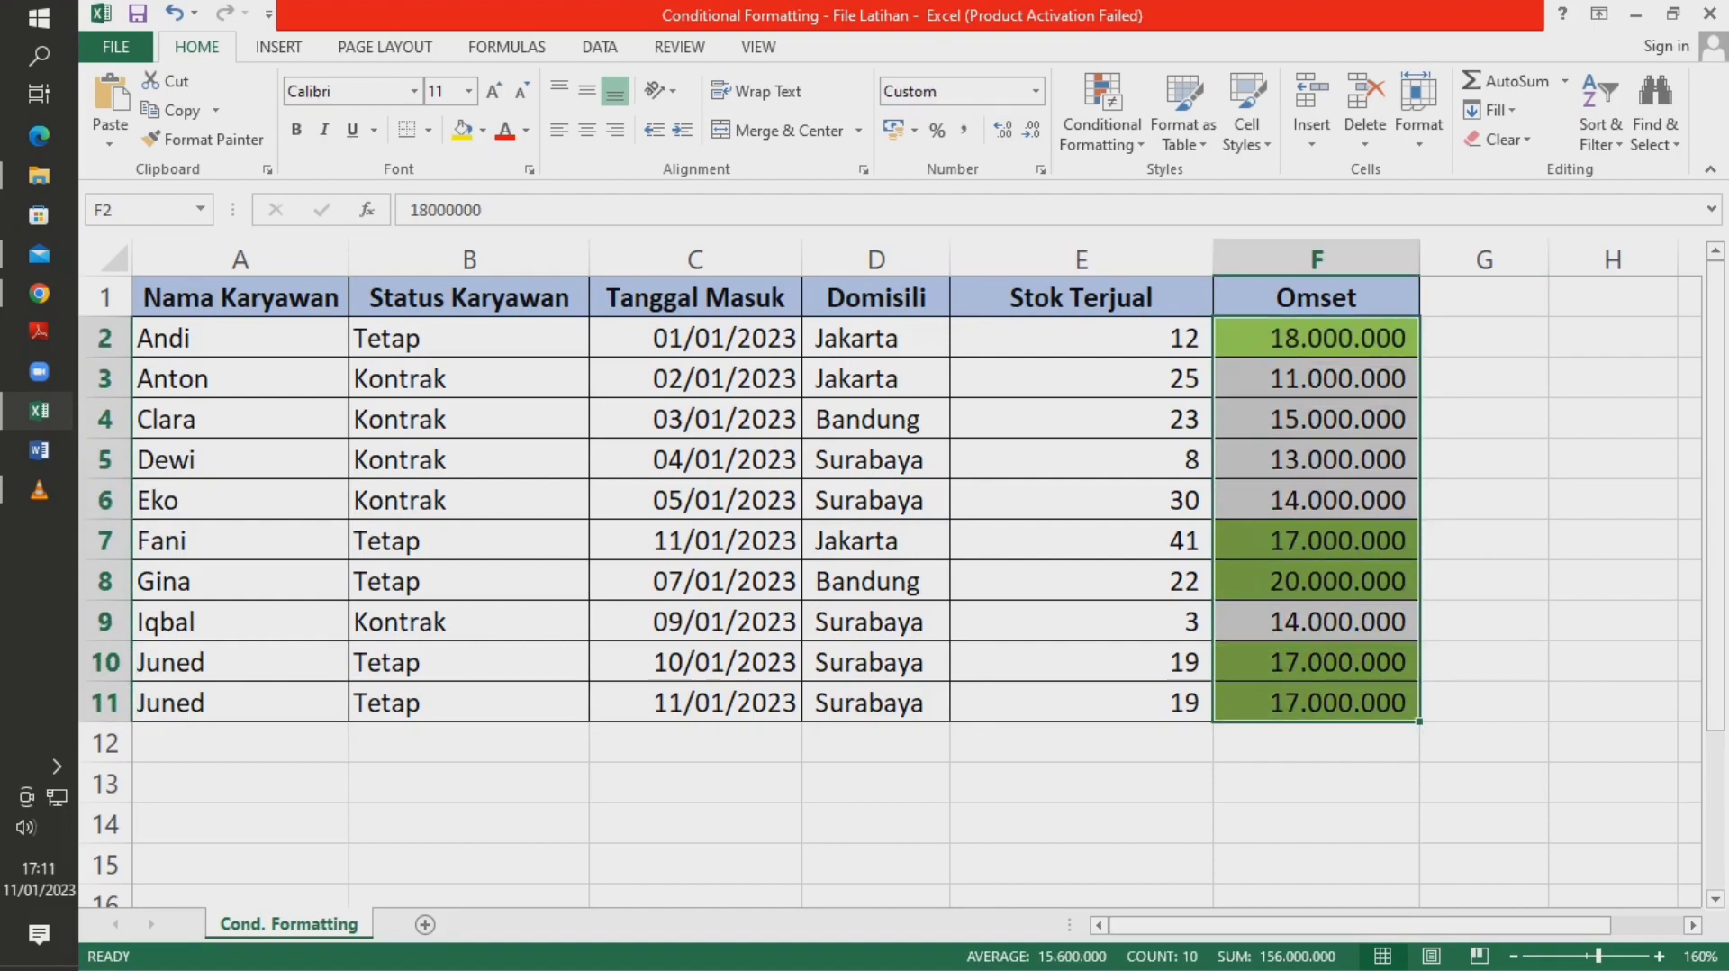
{"action": "left_click", "coordinate": [1102, 113]}
{"action": "mouse_move", "coordinate": [1187, 183]}
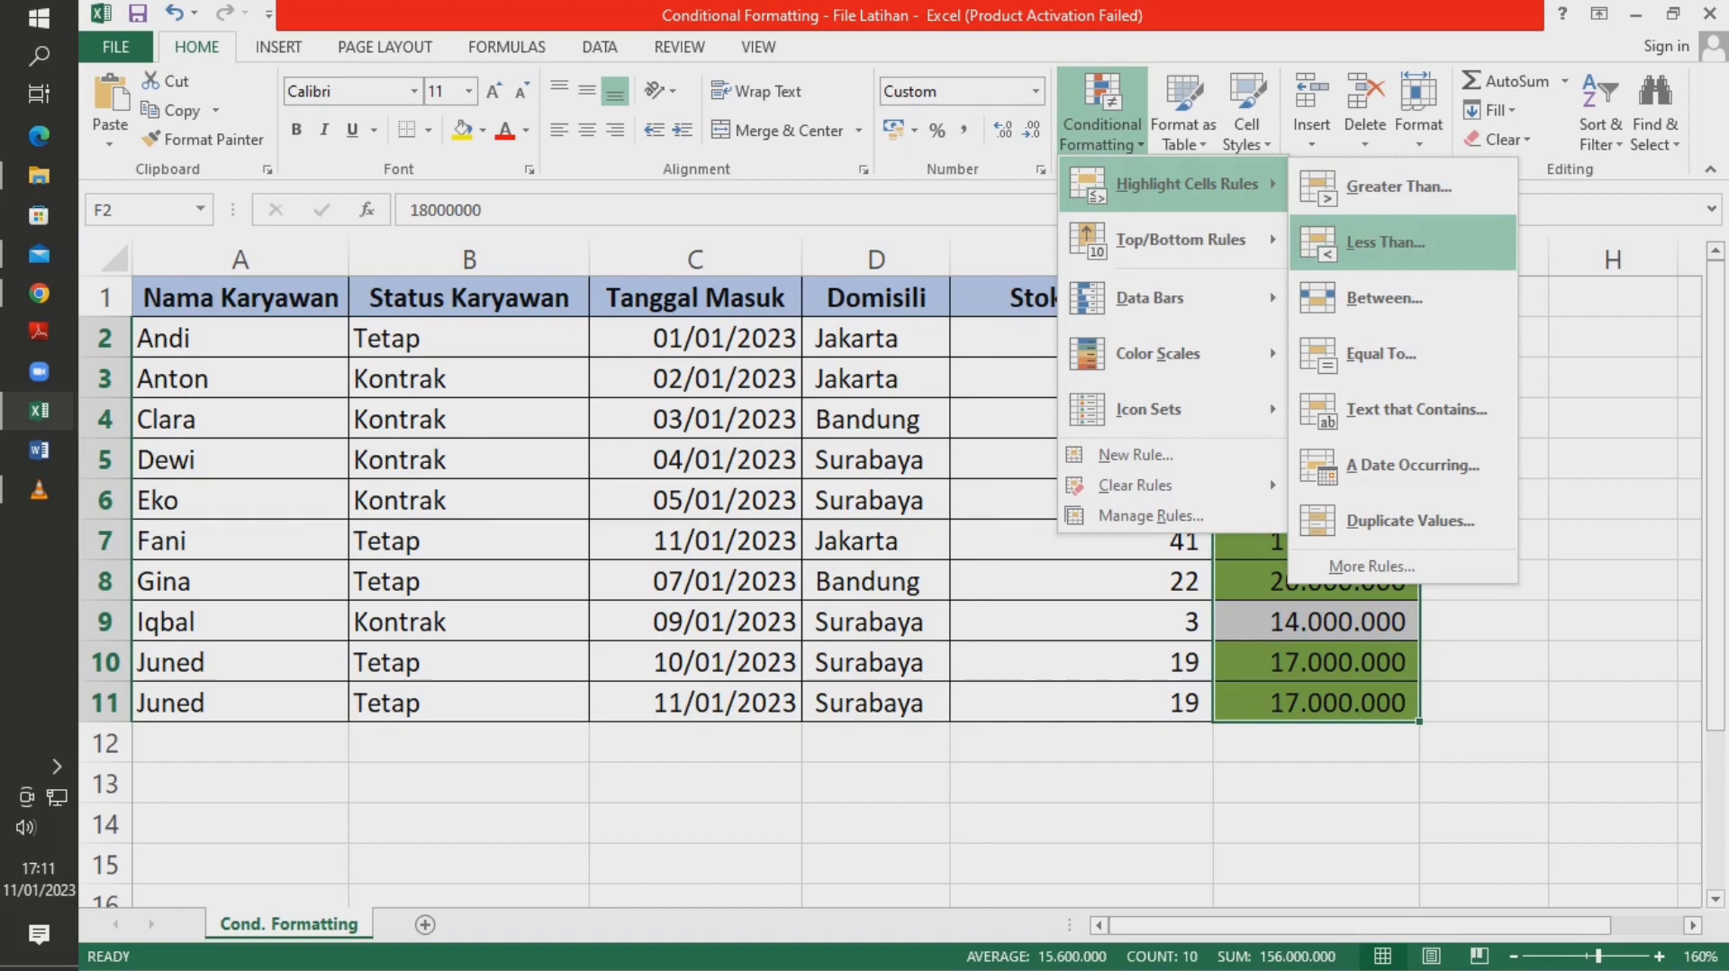
{"action": "left_click", "coordinate": [1385, 242]}
{"action": "type", "text": "1"}
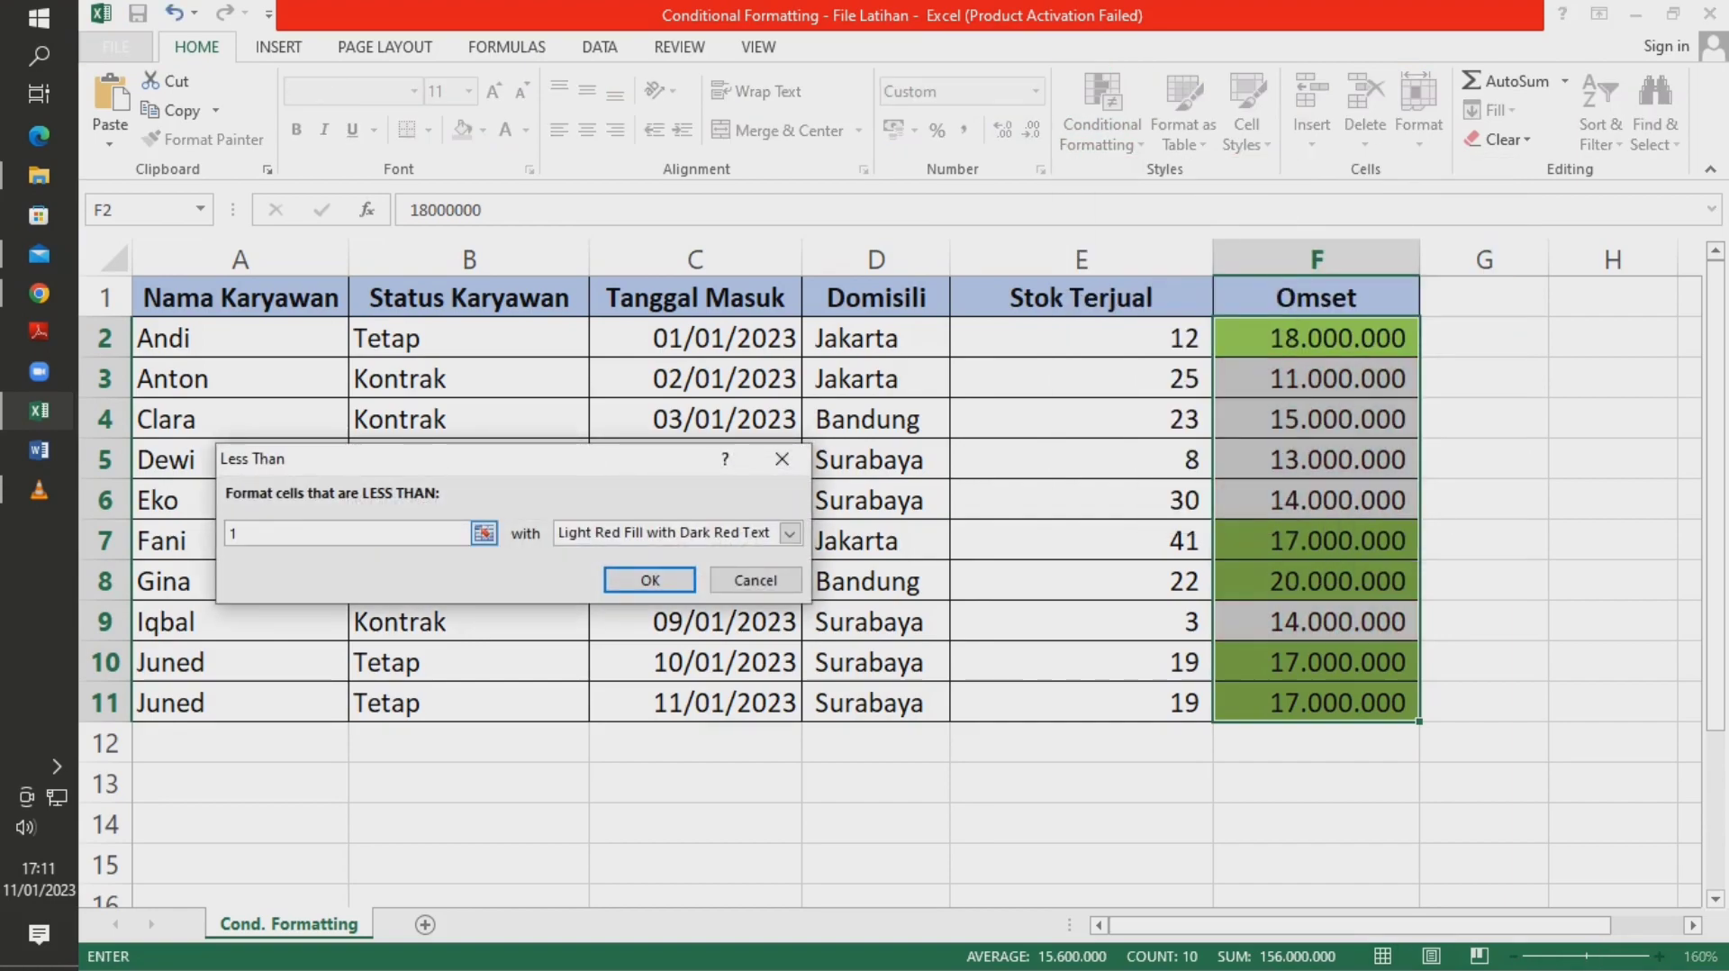
{"action": "type", "text": "5000000"}
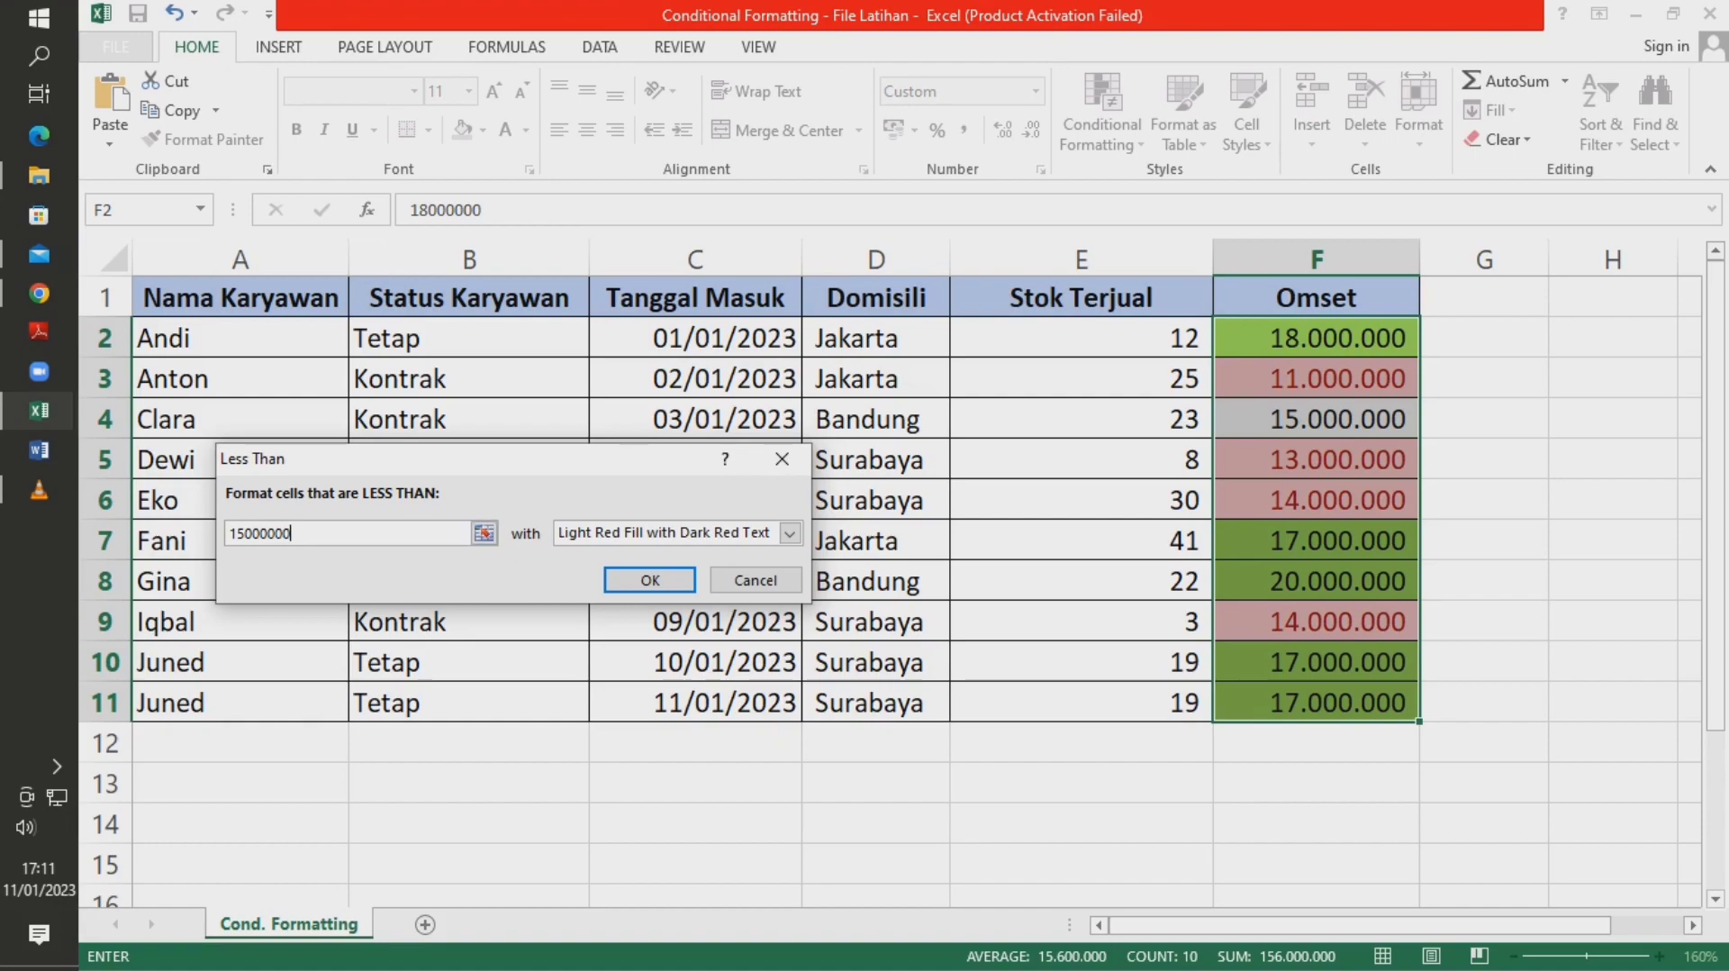
- Give the Less Than rule a custom format with a bright red fill and apply it to the Omset cells
{"action": "left_click", "coordinate": [790, 532]}
{"action": "left_click", "coordinate": [612, 654]}
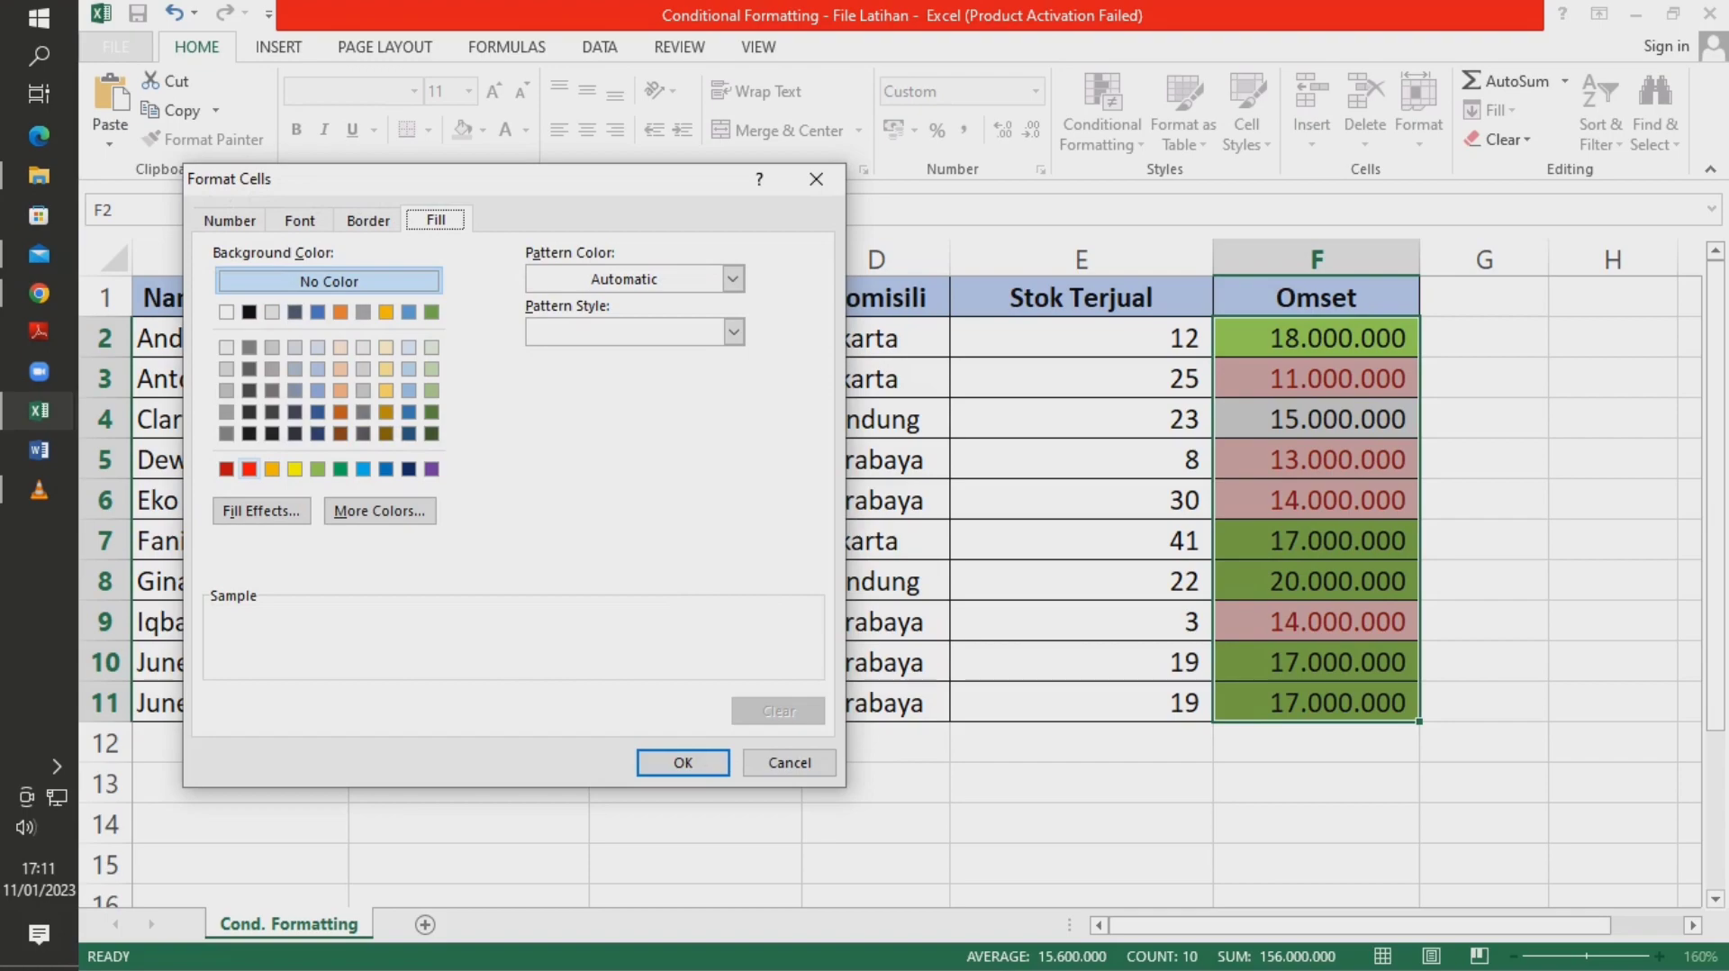
{"action": "left_click", "coordinate": [248, 468]}
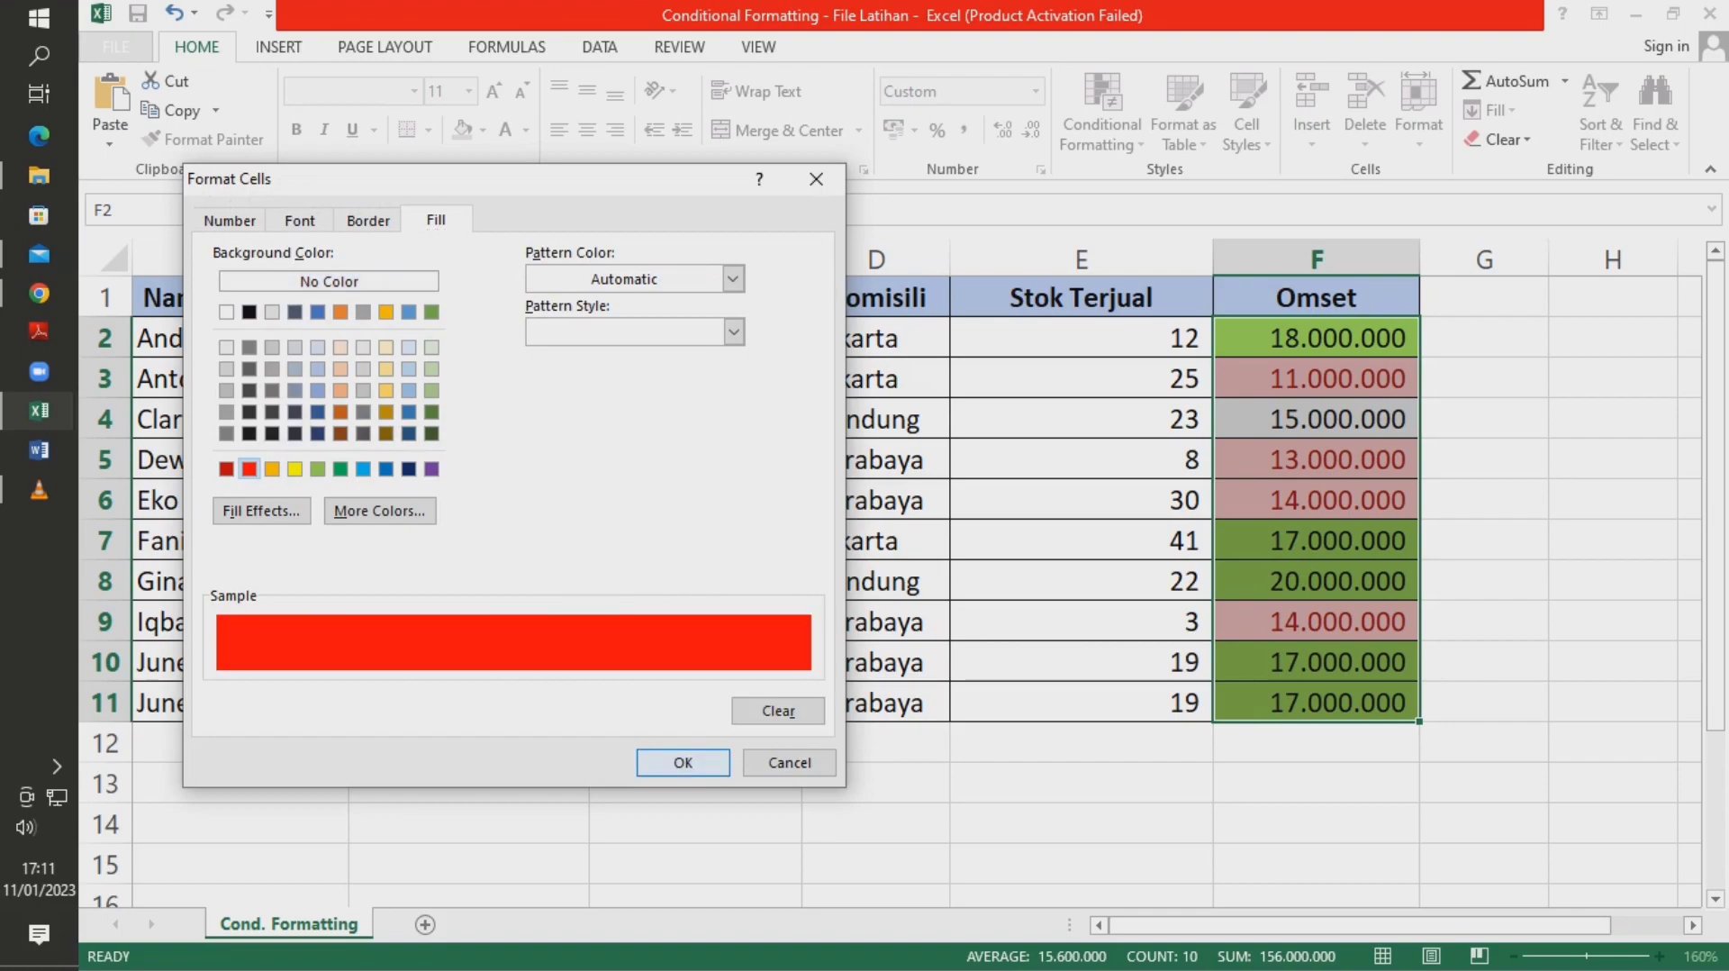
{"action": "key", "text": "Return"}
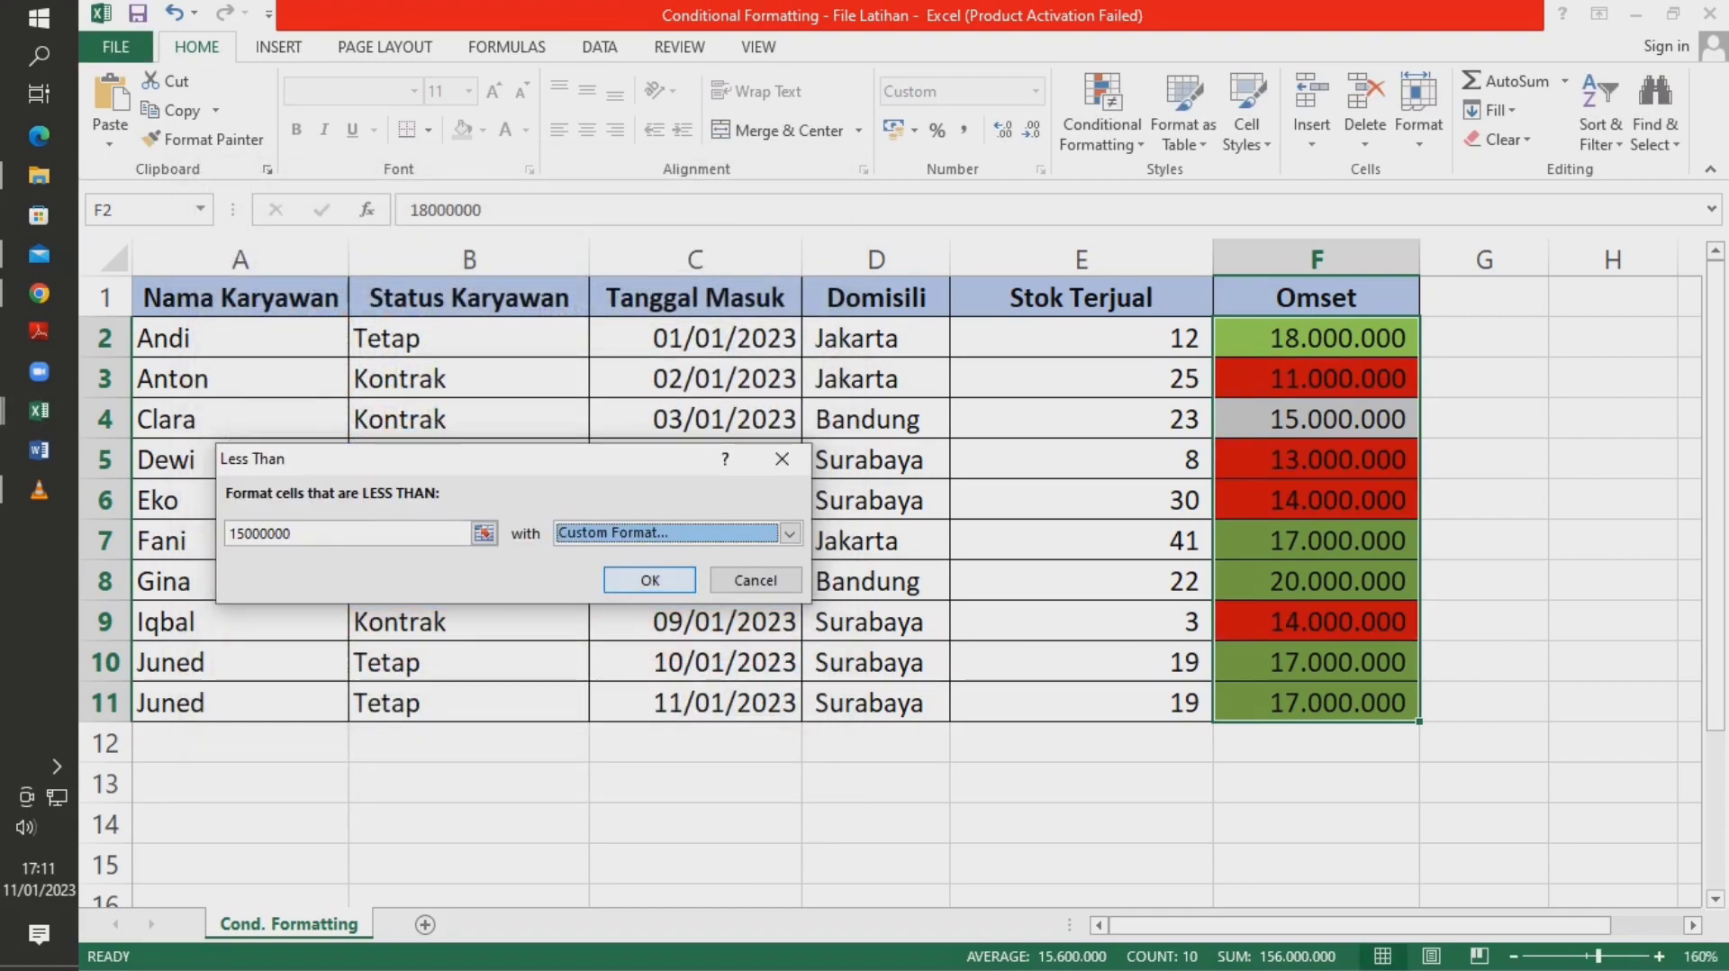
{"action": "left_click", "coordinate": [649, 580]}
{"action": "left_click", "coordinate": [1483, 540]}
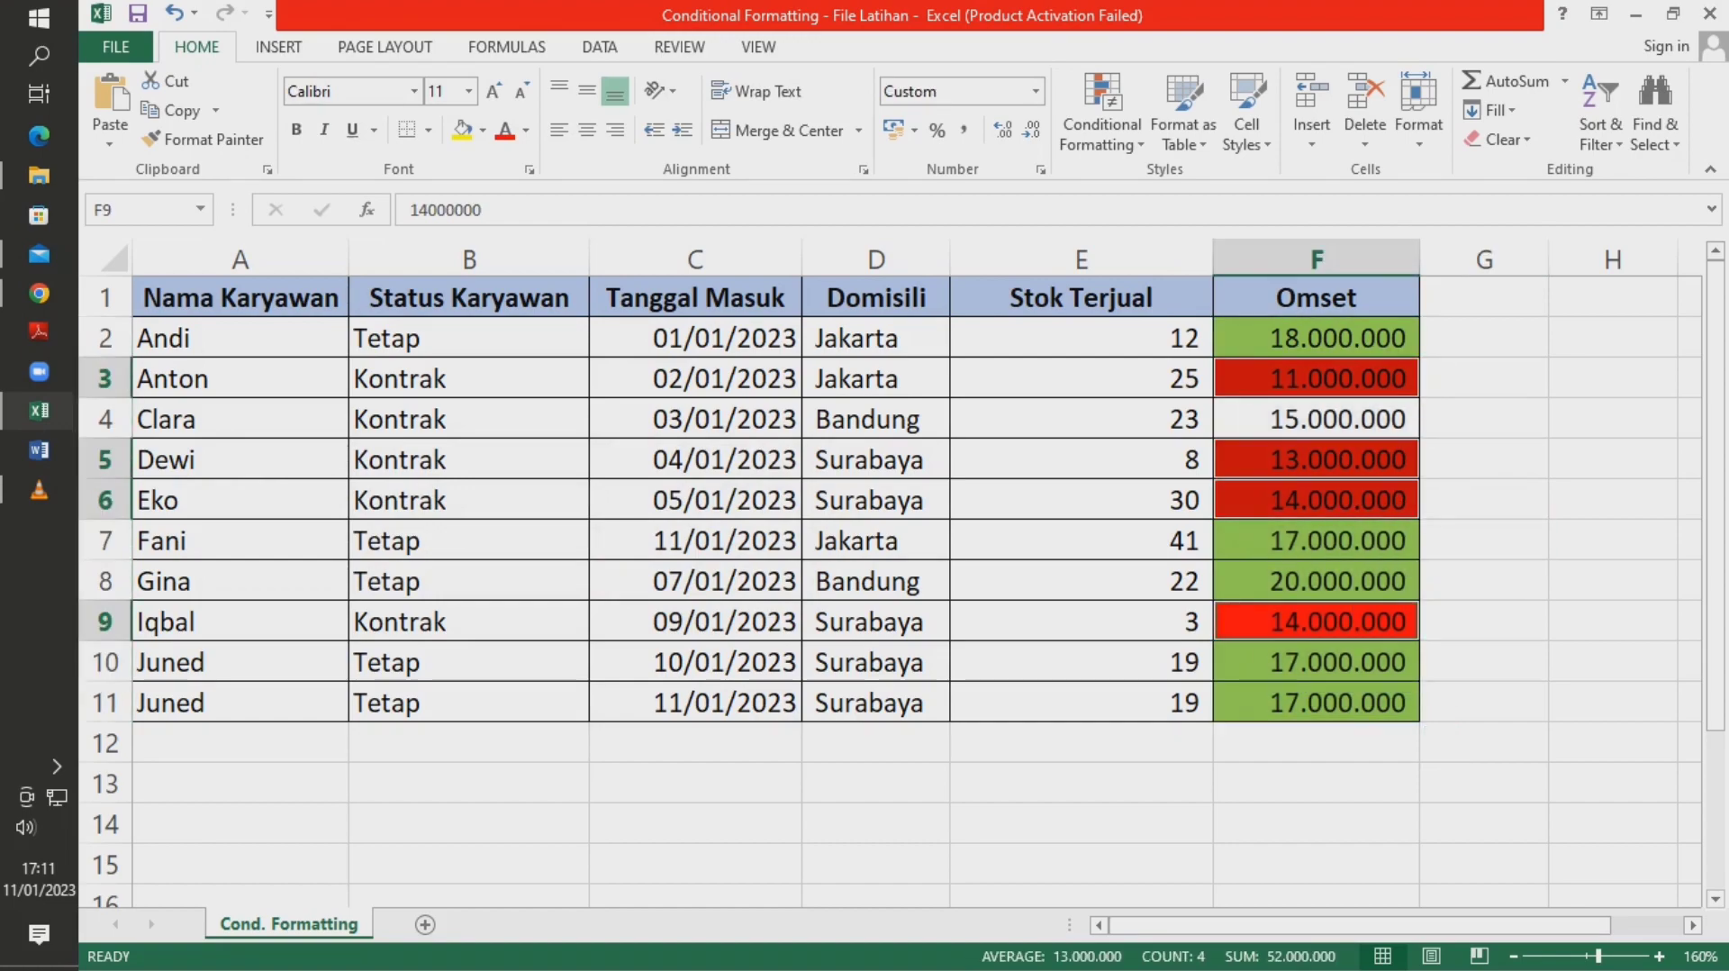
- Check the unhighlighted Omset value in F4 against the Greater Than and Less Than rules
{"action": "left_click", "coordinate": [1315, 541]}
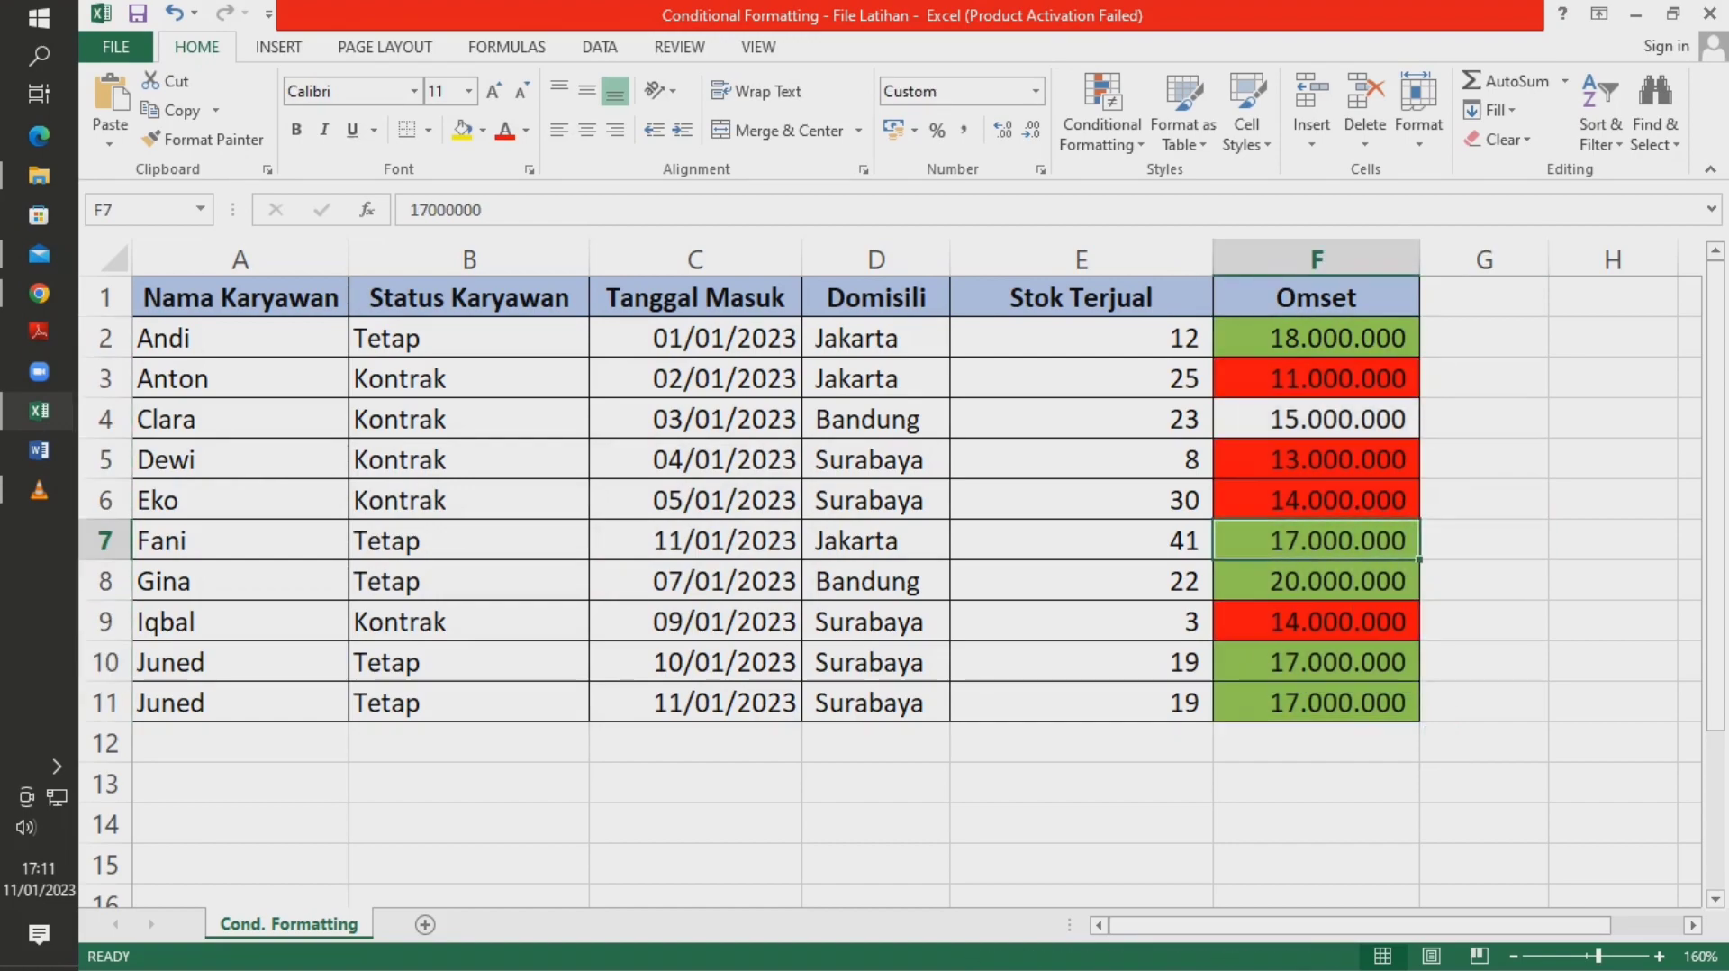
{"action": "left_click", "coordinate": [1316, 419]}
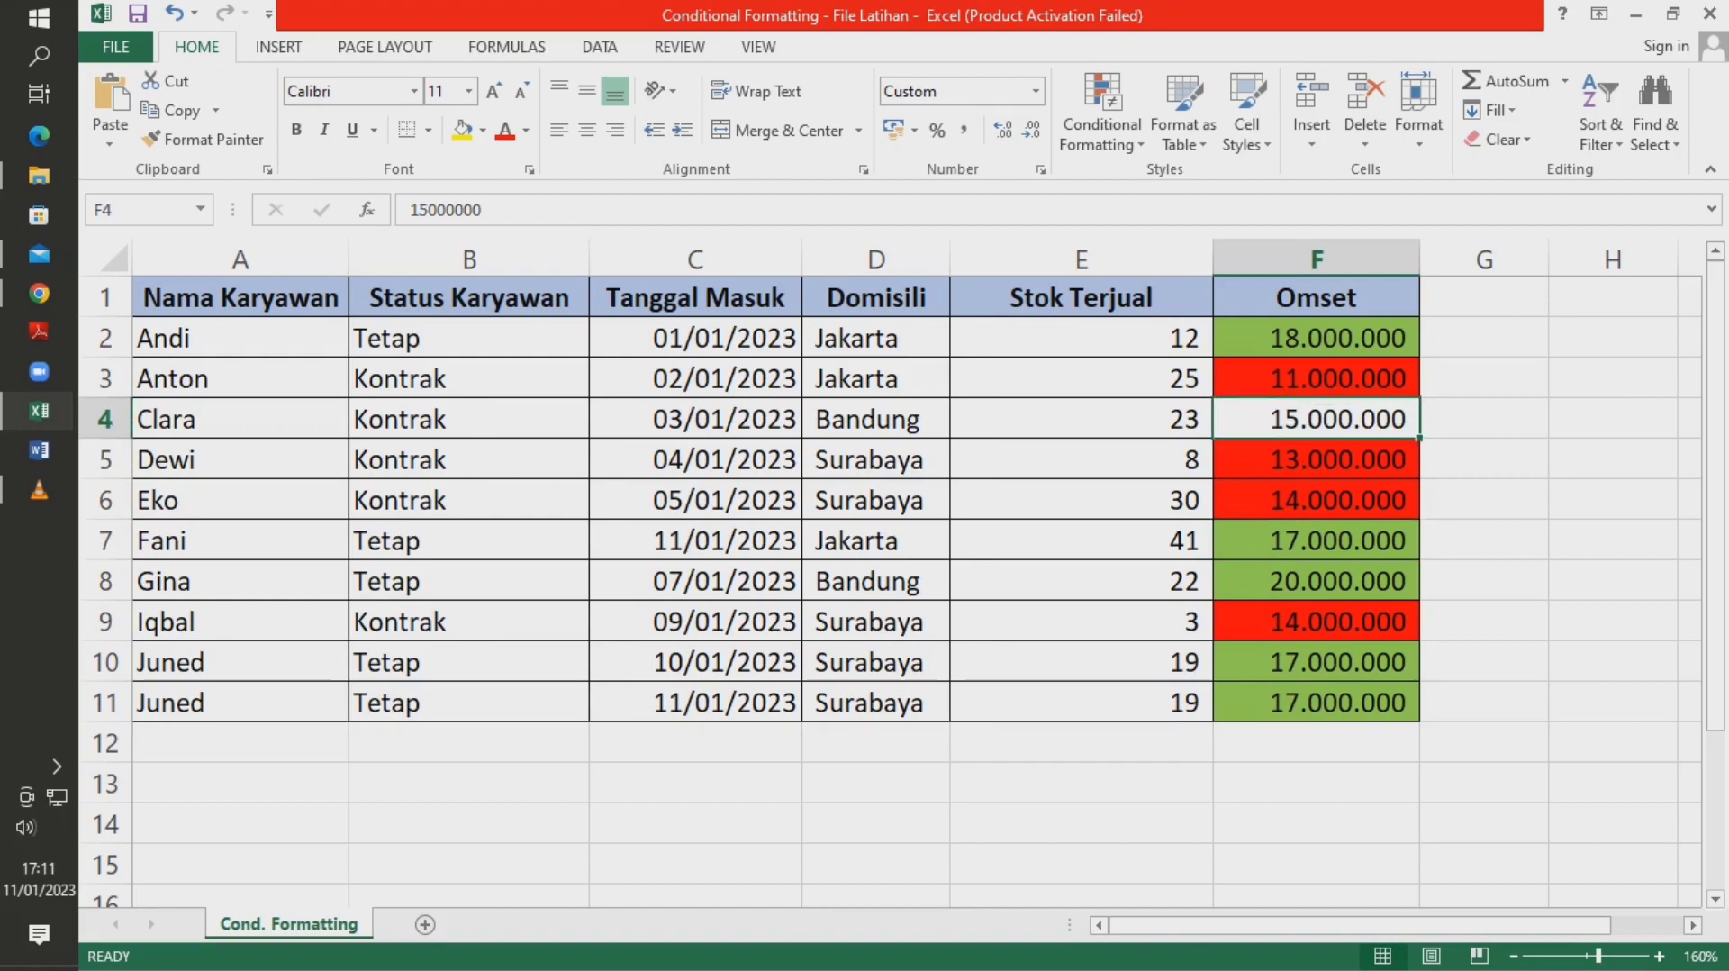
{"action": "left_click", "coordinate": [1484, 418]}
{"action": "left_click", "coordinate": [1316, 419]}
{"action": "left_click", "coordinate": [1484, 418]}
{"action": "left_click", "coordinate": [1315, 419]}
{"action": "left_click", "coordinate": [1484, 419]}
{"action": "left_click", "coordinate": [1316, 419]}
- Change the Omset value in F4 to 15500000 to test the highlight rules
{"action": "double_click", "coordinate": [1327, 420]}
{"action": "left_click_drag", "start_coordinate": [1326, 420], "coordinate": [1337, 420]}
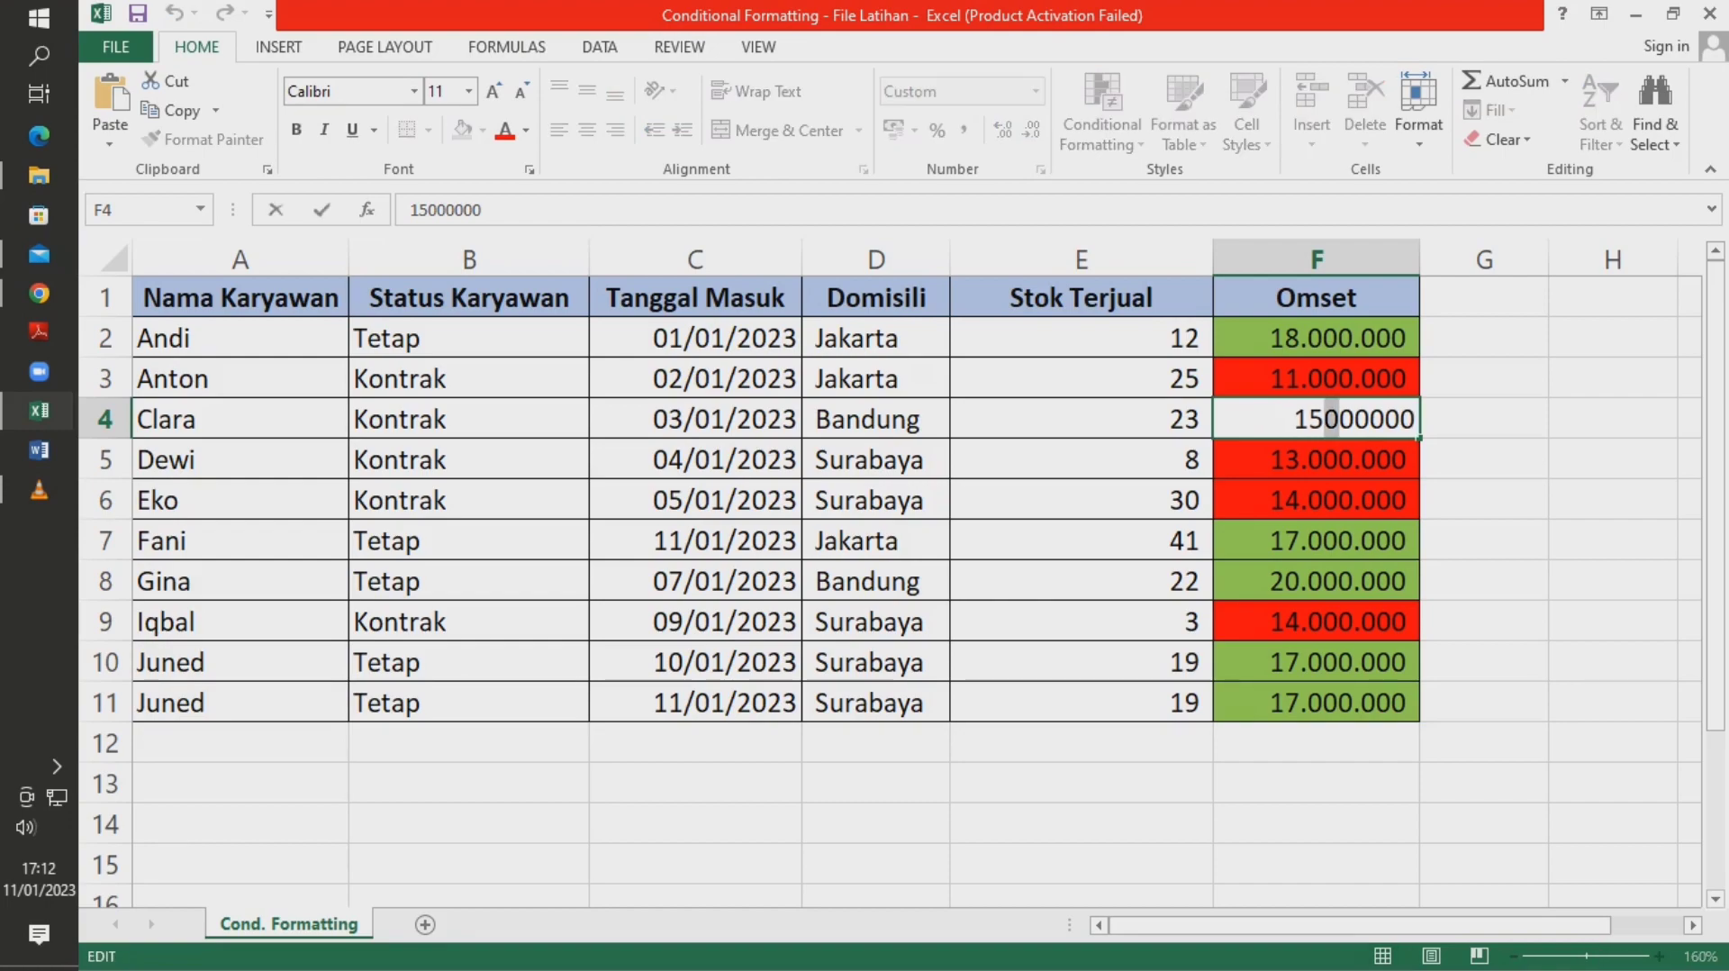
{"action": "type", "text": "5"}
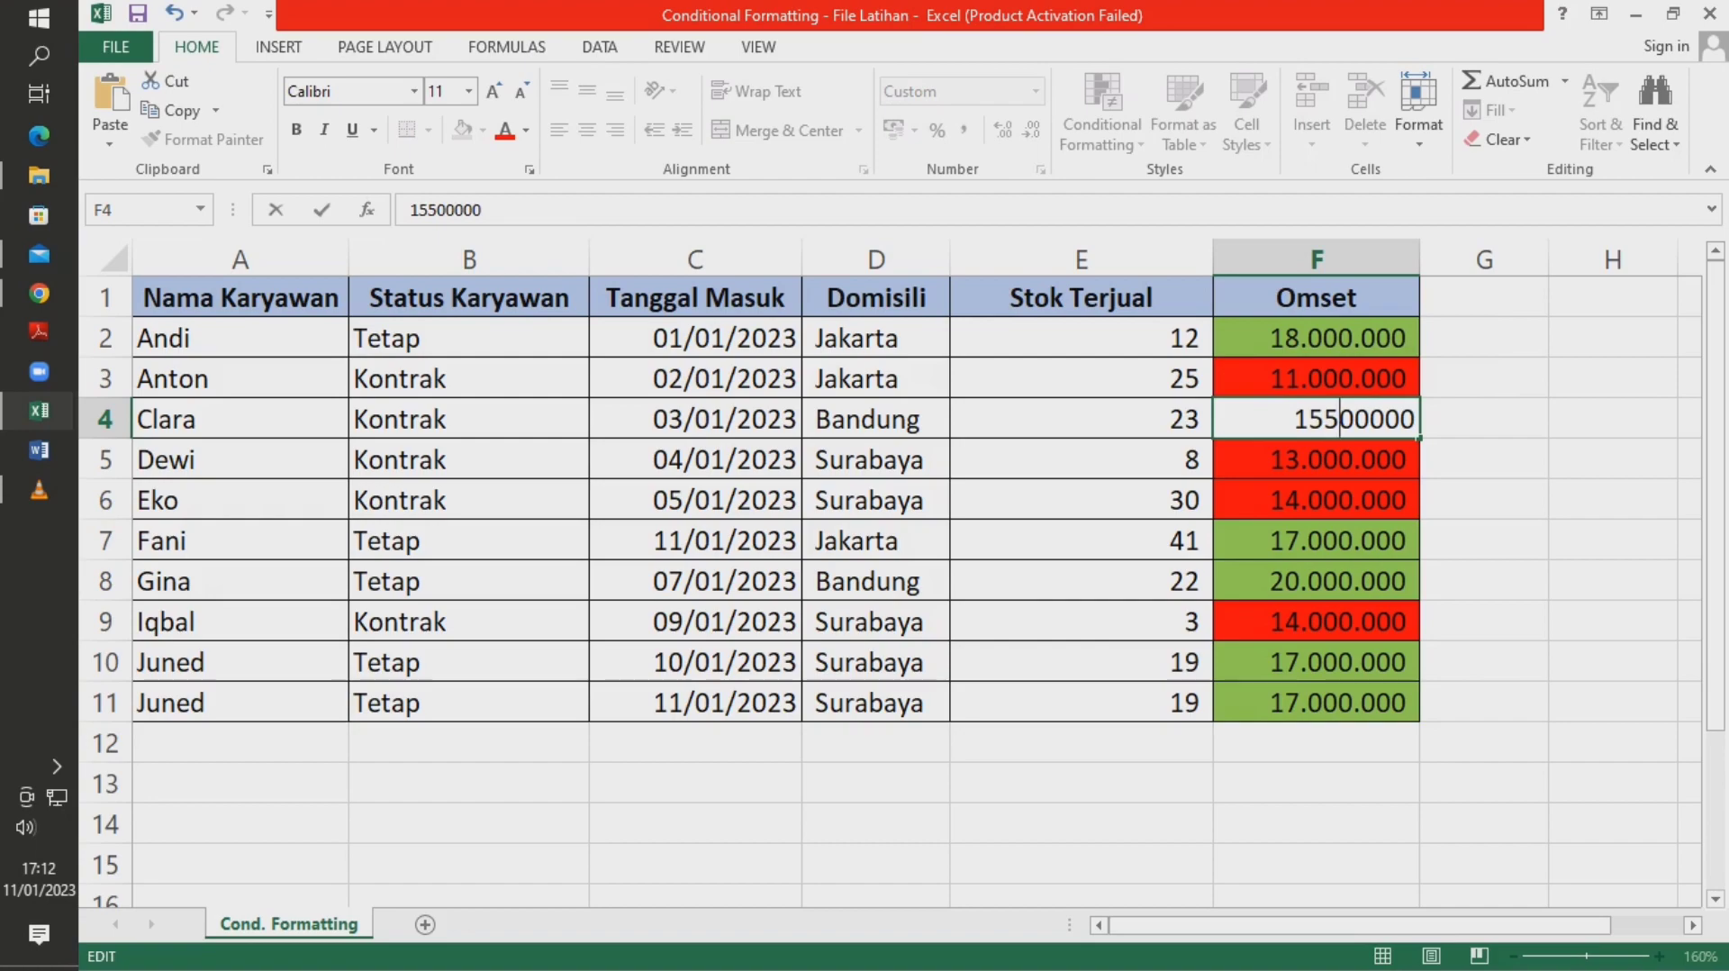
{"action": "key", "text": "Return"}
{"action": "left_click", "coordinate": [1477, 459]}
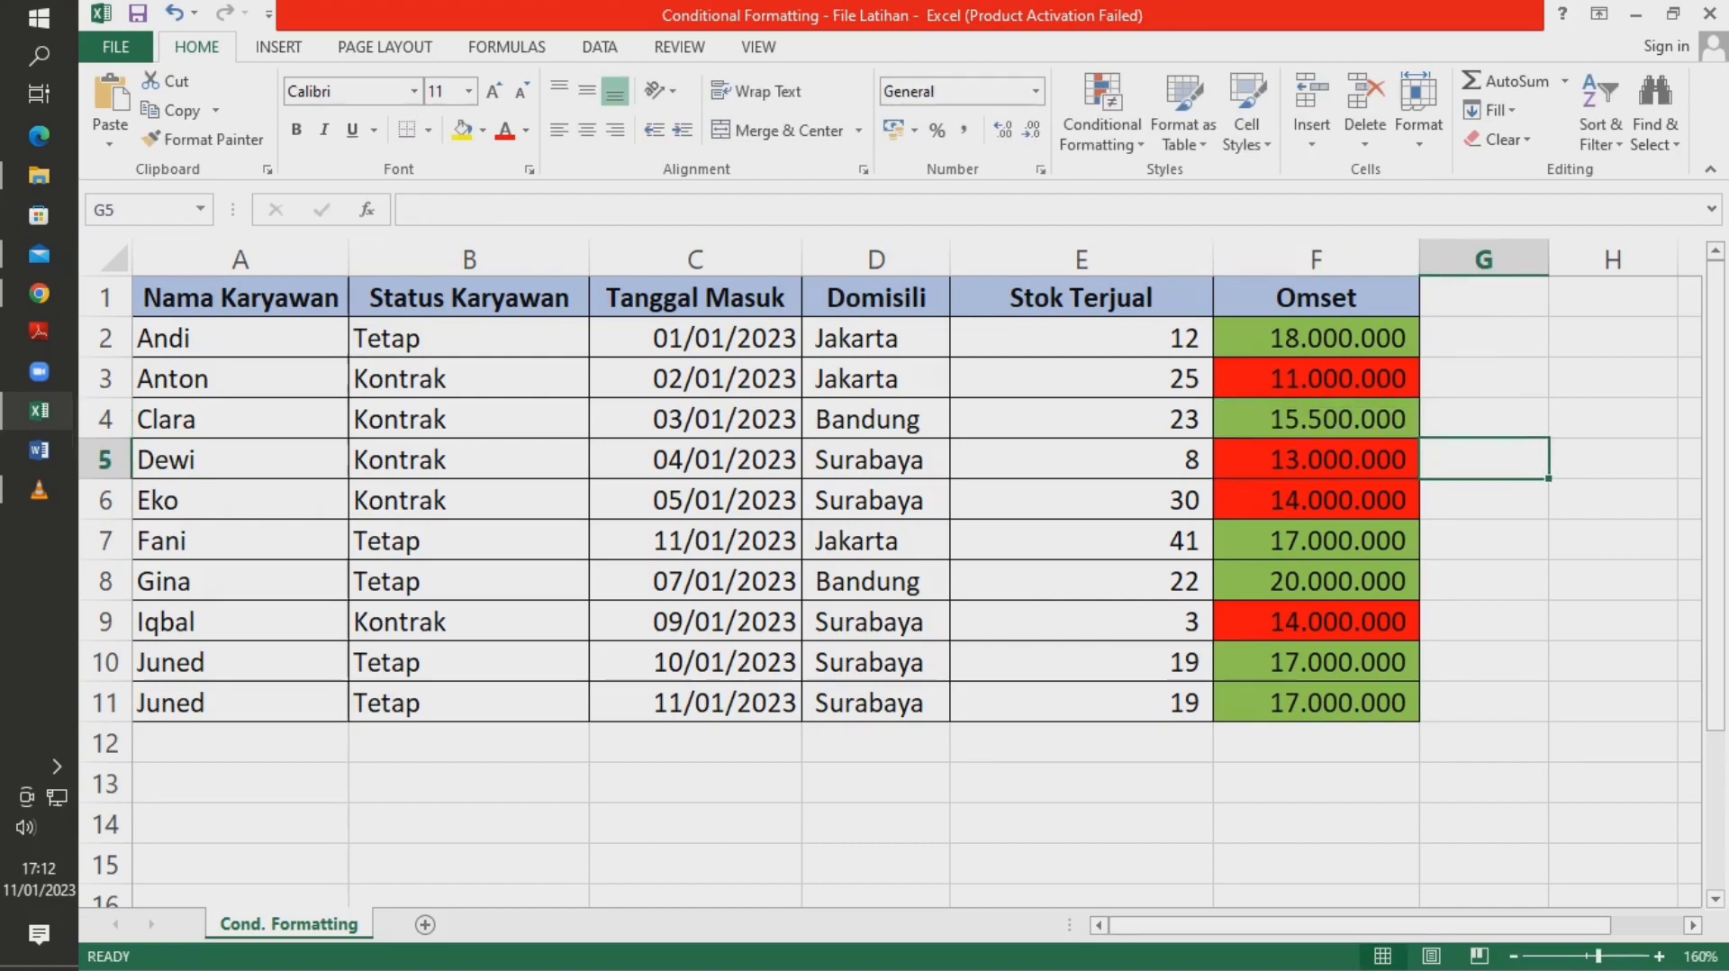
- Clear the conditional formatting rules from the Omset values in F2:F11
{"action": "left_click", "coordinate": [1324, 420]}
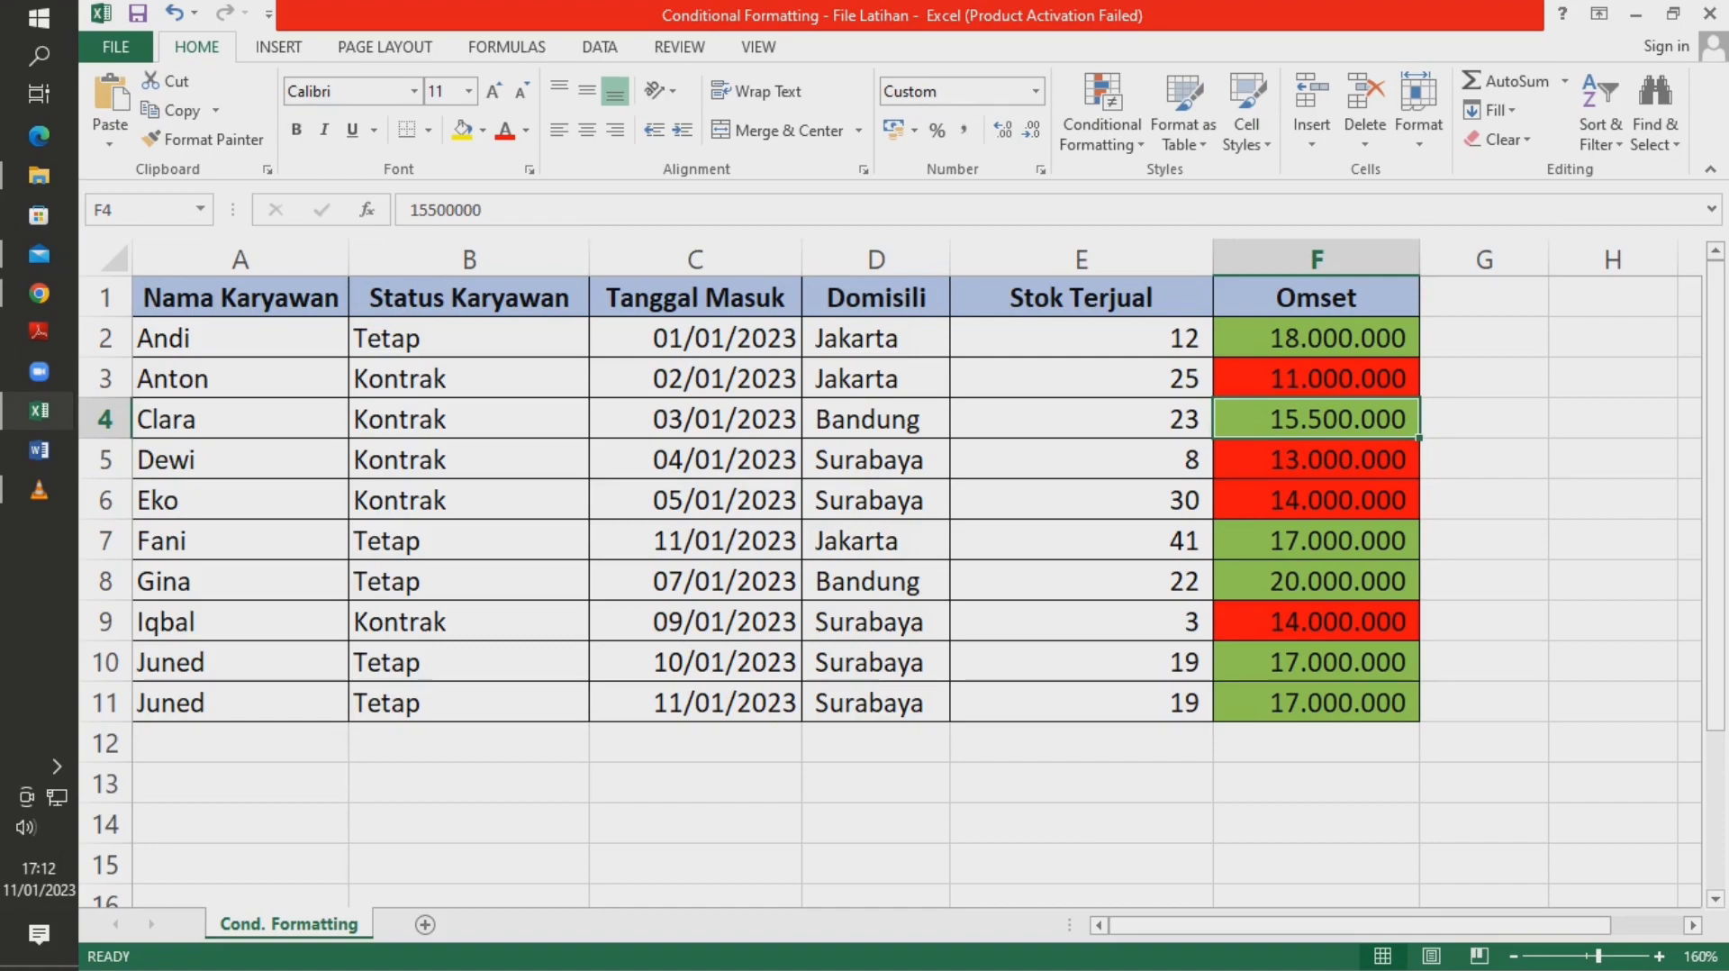
{"action": "left_click", "coordinate": [1317, 460]}
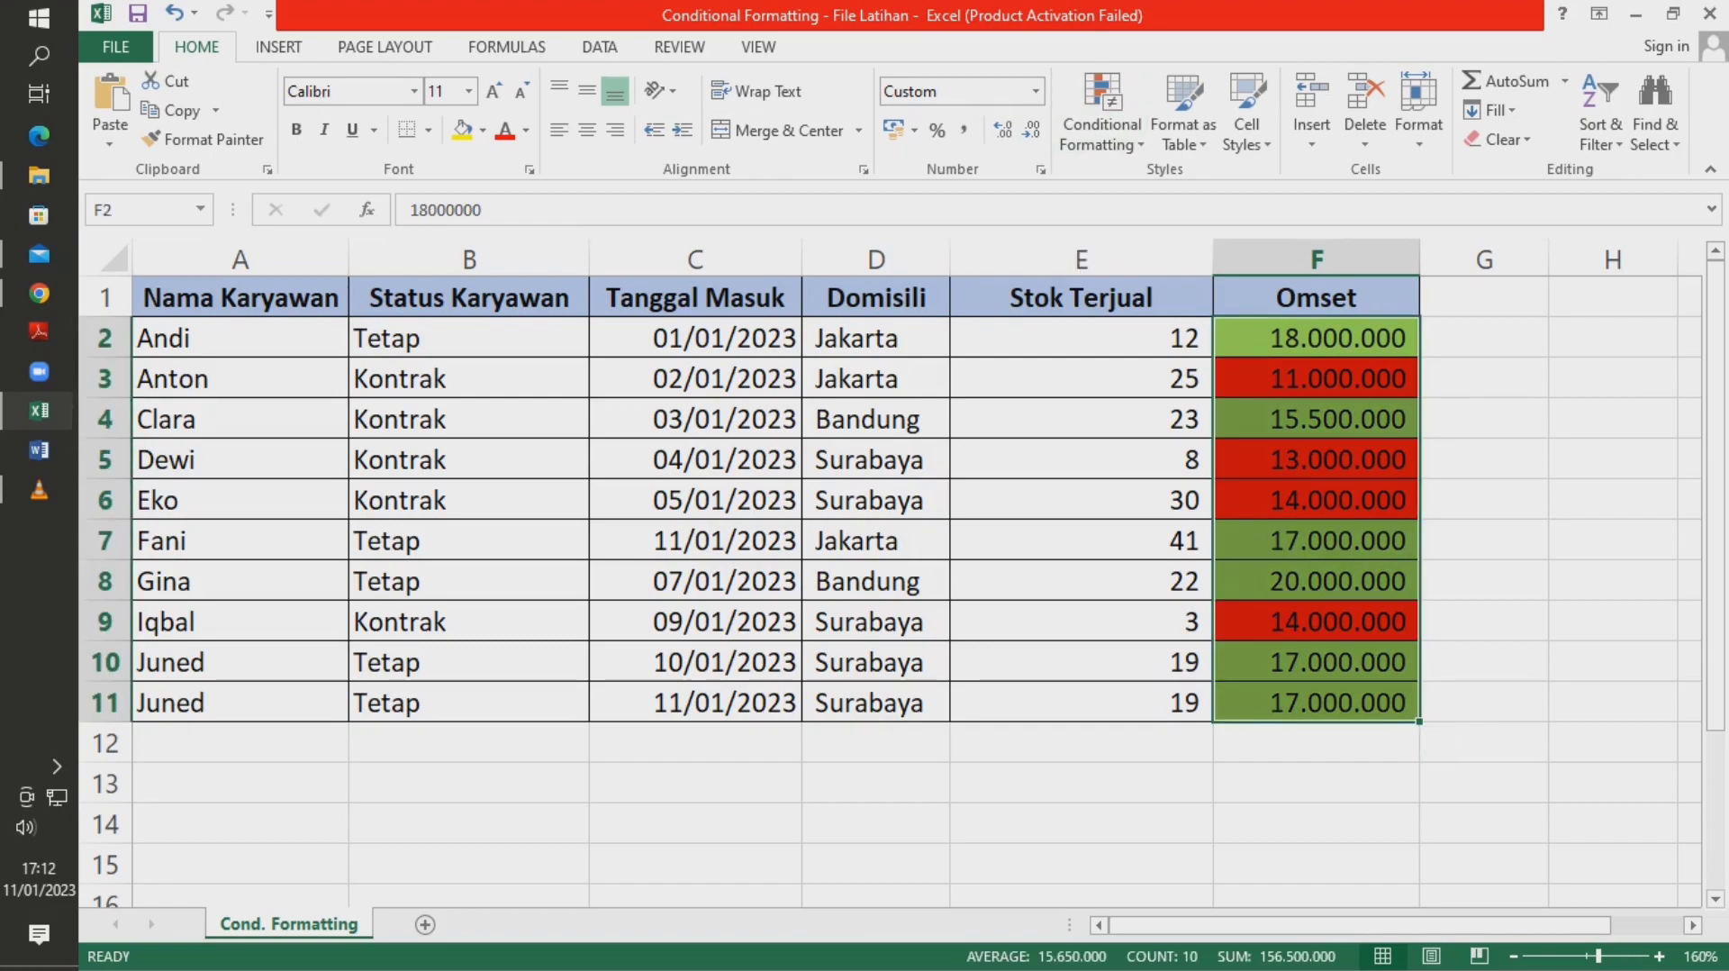
{"action": "left_click", "coordinate": [1102, 112]}
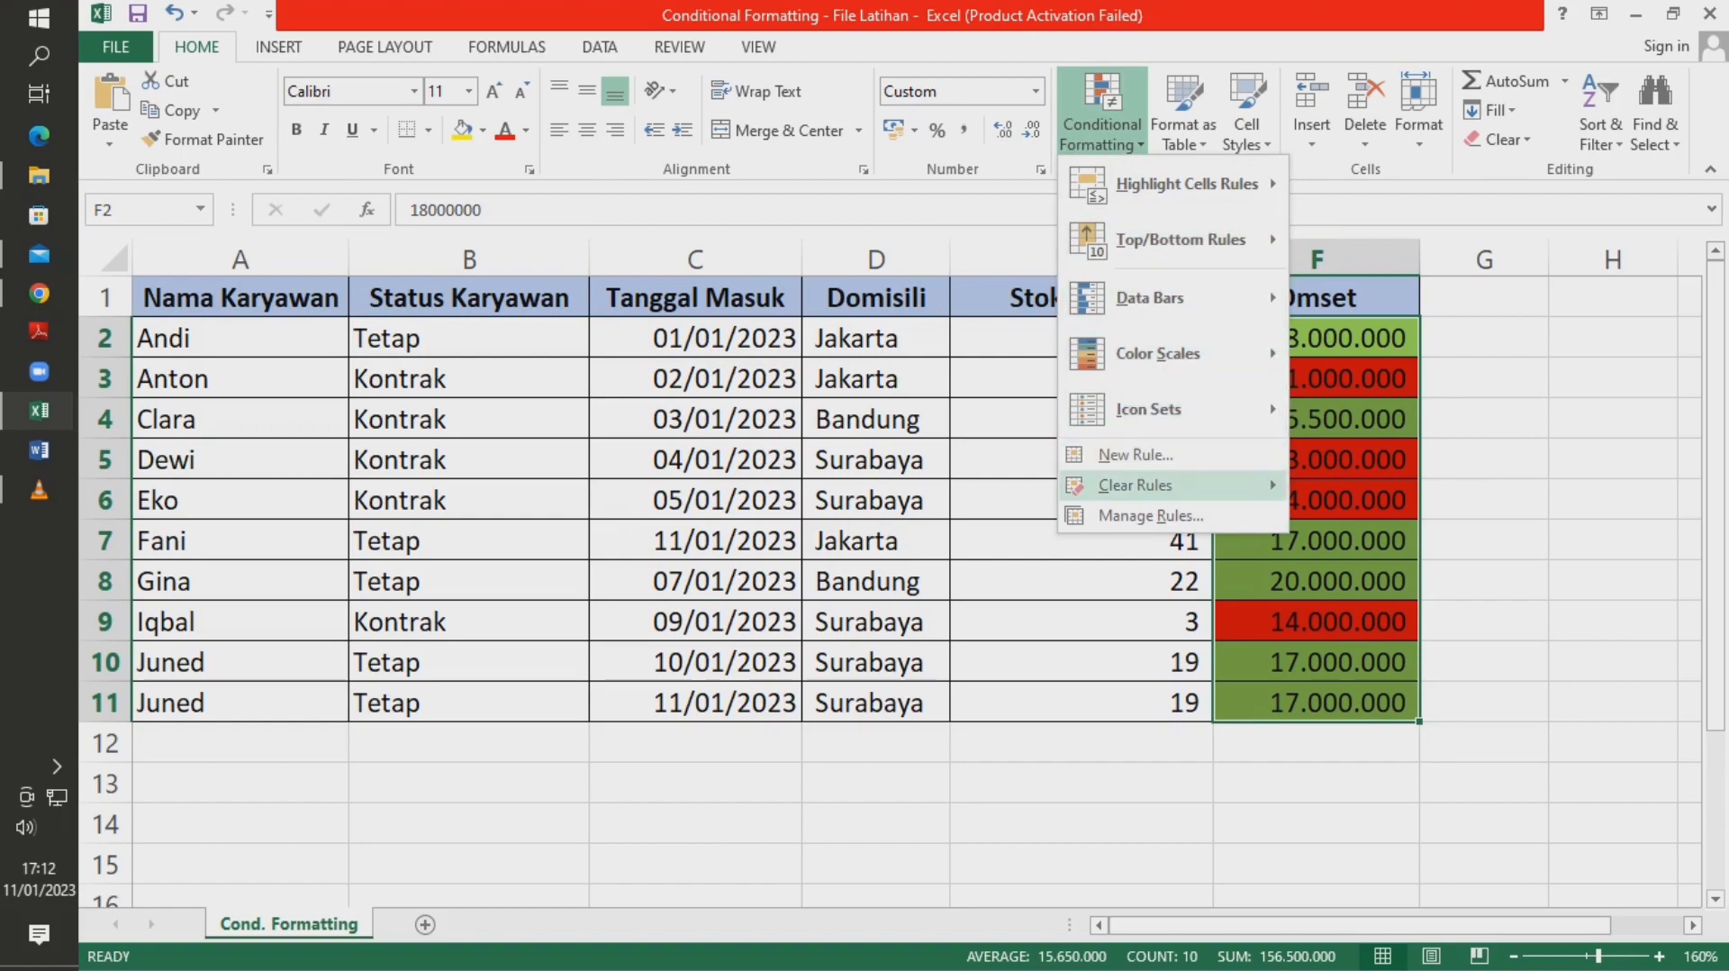
{"action": "mouse_move", "coordinate": [1134, 484]}
{"action": "left_click", "coordinate": [1306, 490]}
- Set up a Between highlight rule for the Omset values in F2:F11 with the limits 13000000 and 18000000
{"action": "left_click_drag", "start_coordinate": [1315, 379], "coordinate": [1314, 419]}
{"action": "left_click_drag", "start_coordinate": [1315, 338], "coordinate": [1315, 702]}
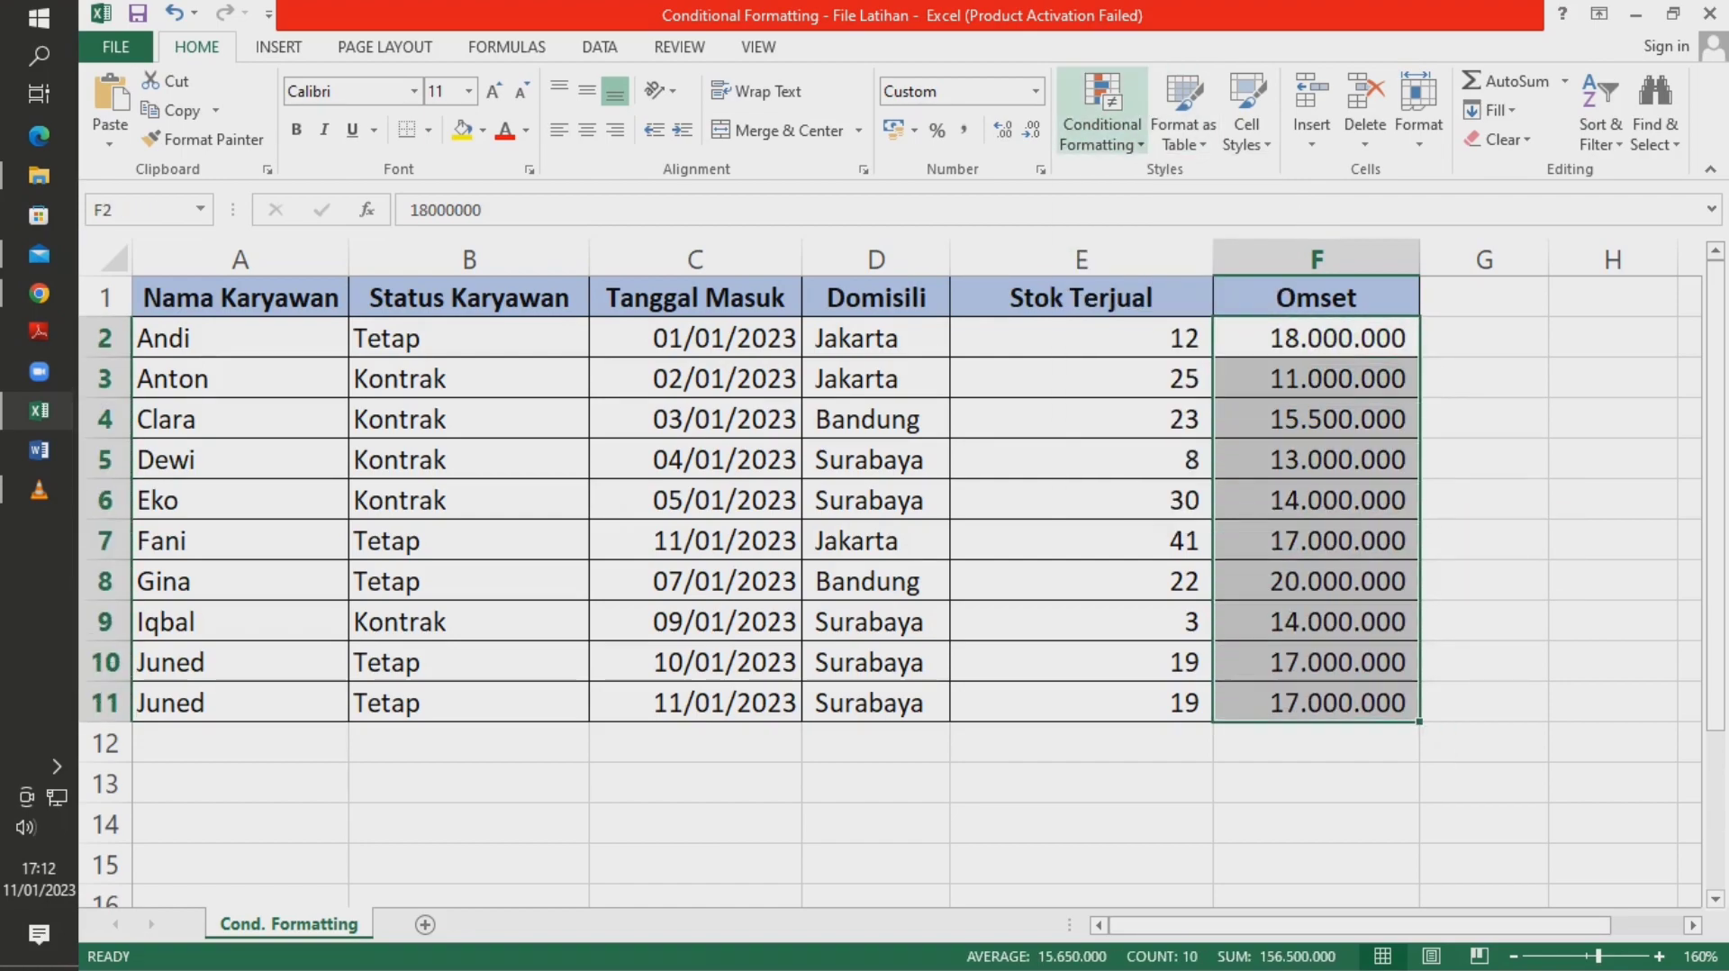
{"action": "left_click", "coordinate": [1102, 108]}
{"action": "mouse_move", "coordinate": [1179, 184]}
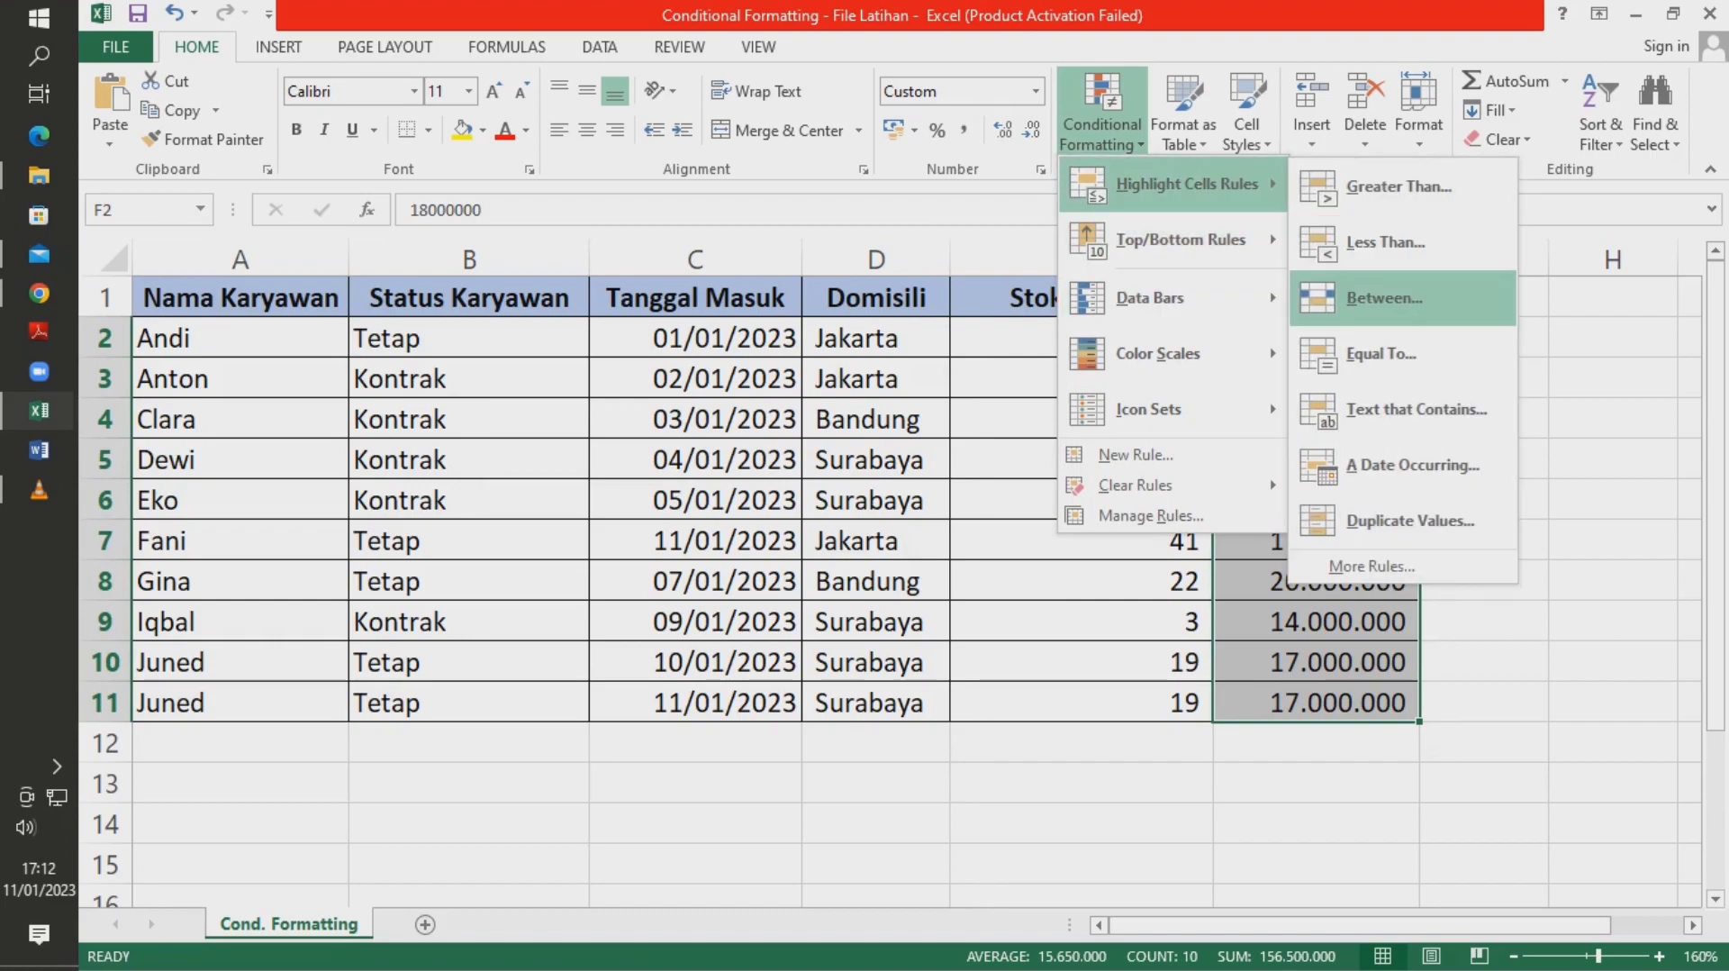
{"action": "left_click", "coordinate": [1384, 297]}
{"action": "type", "text": "13"}
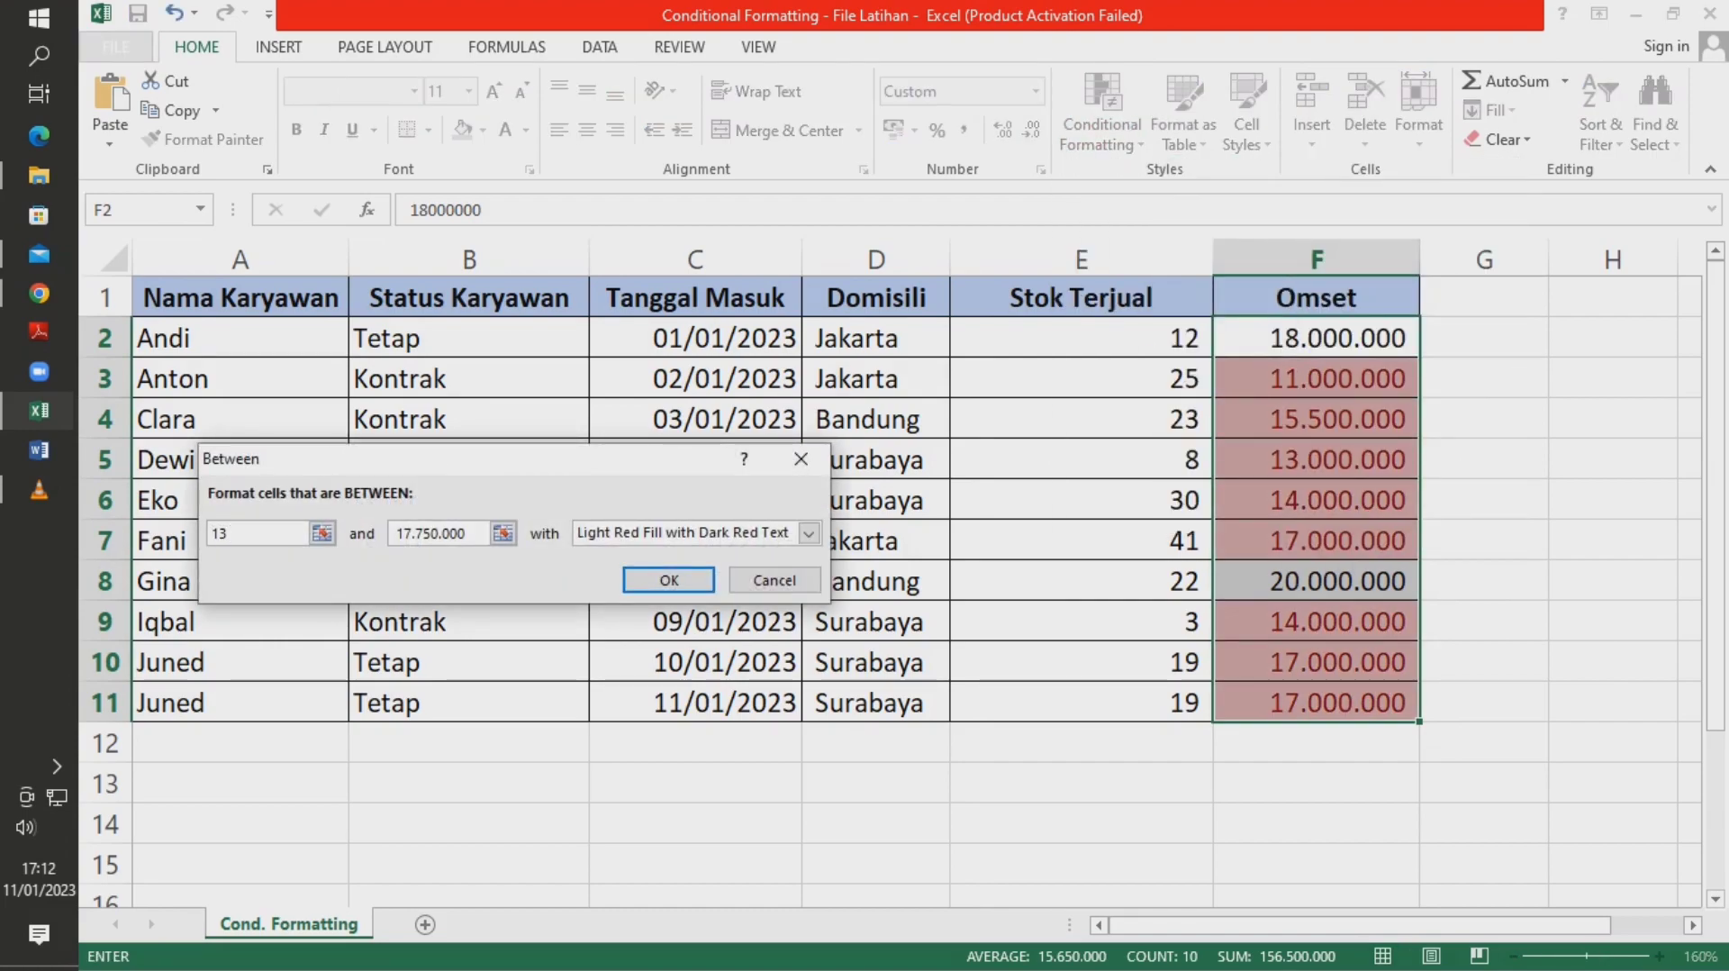
{"action": "type", "text": "000000"}
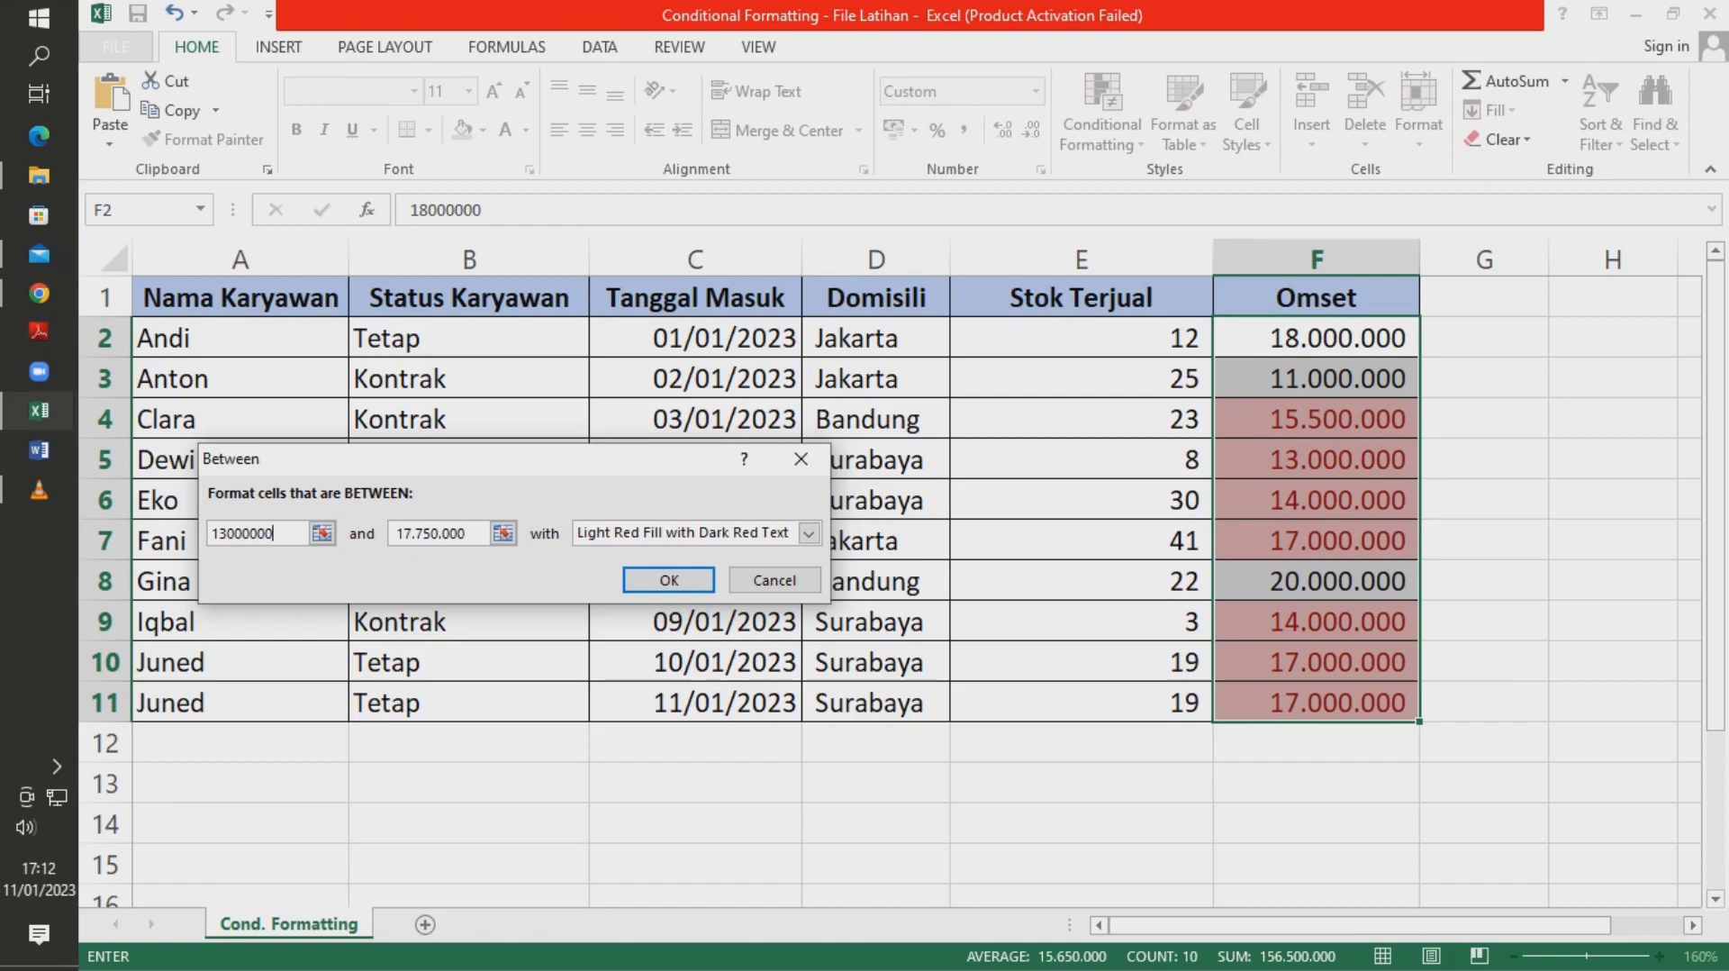
{"action": "key", "text": "Tab"}
{"action": "type", "text": "18"}
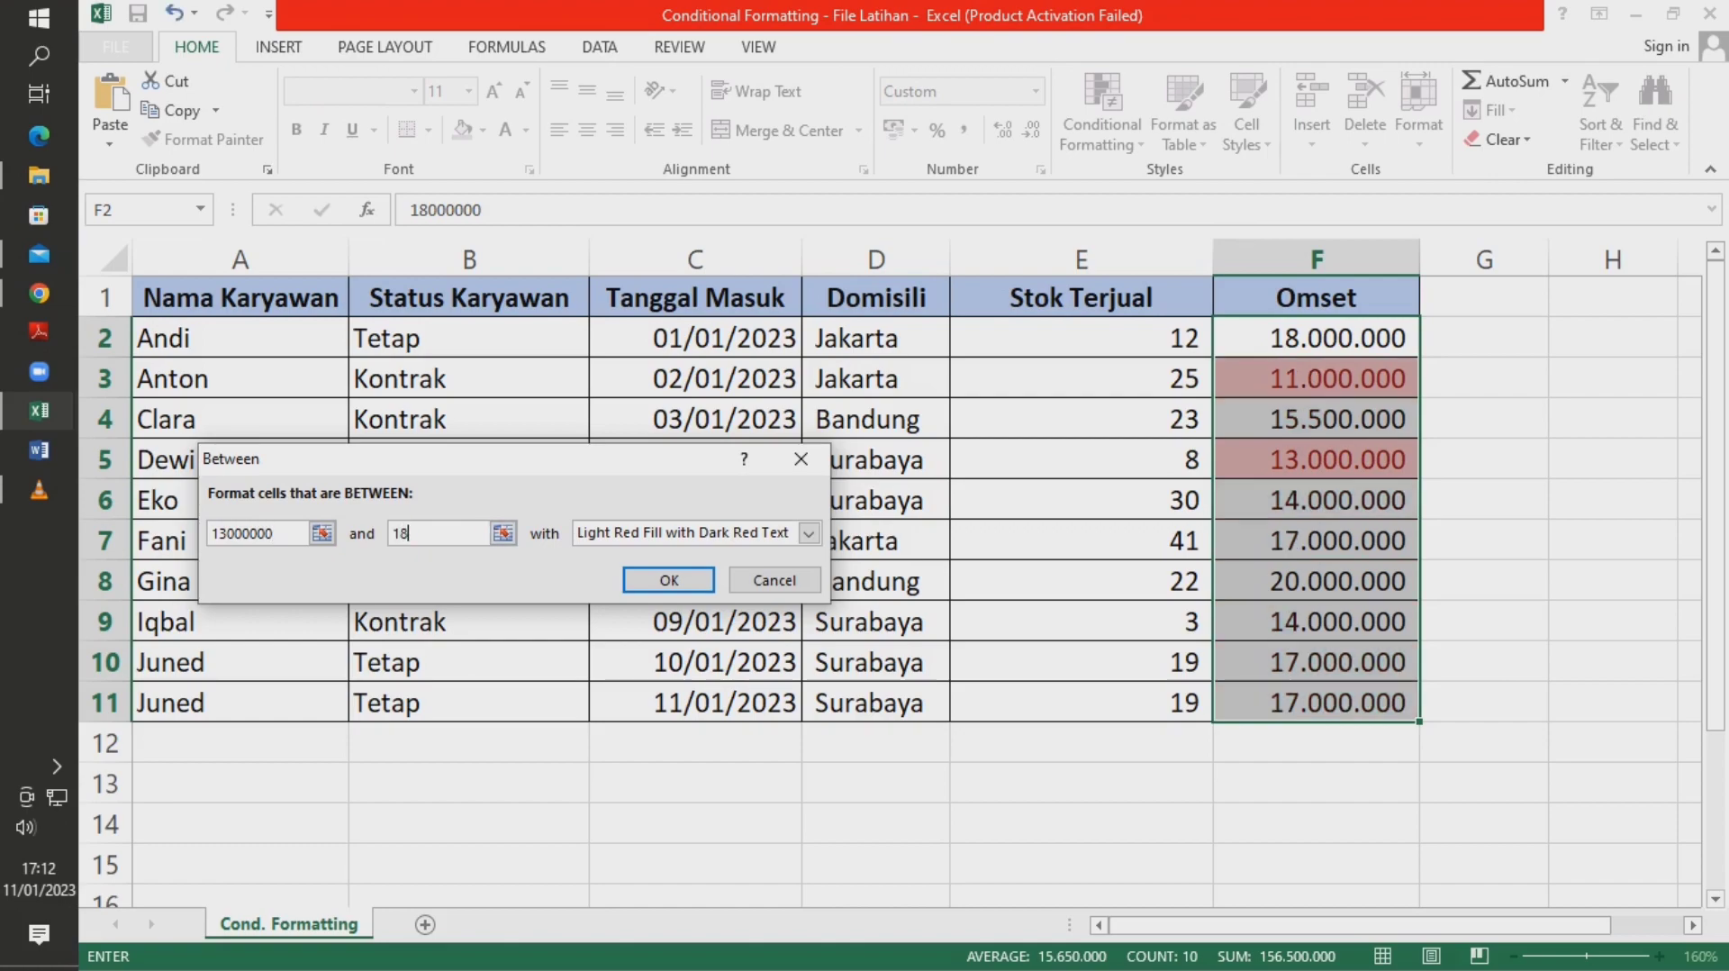
{"action": "type", "text": "000000"}
- Give the Between rule the Light Red Fill with Dark Red Text format and apply it to the Omset cells
{"action": "key", "text": "Tab"}
{"action": "key", "text": "alt+Down"}
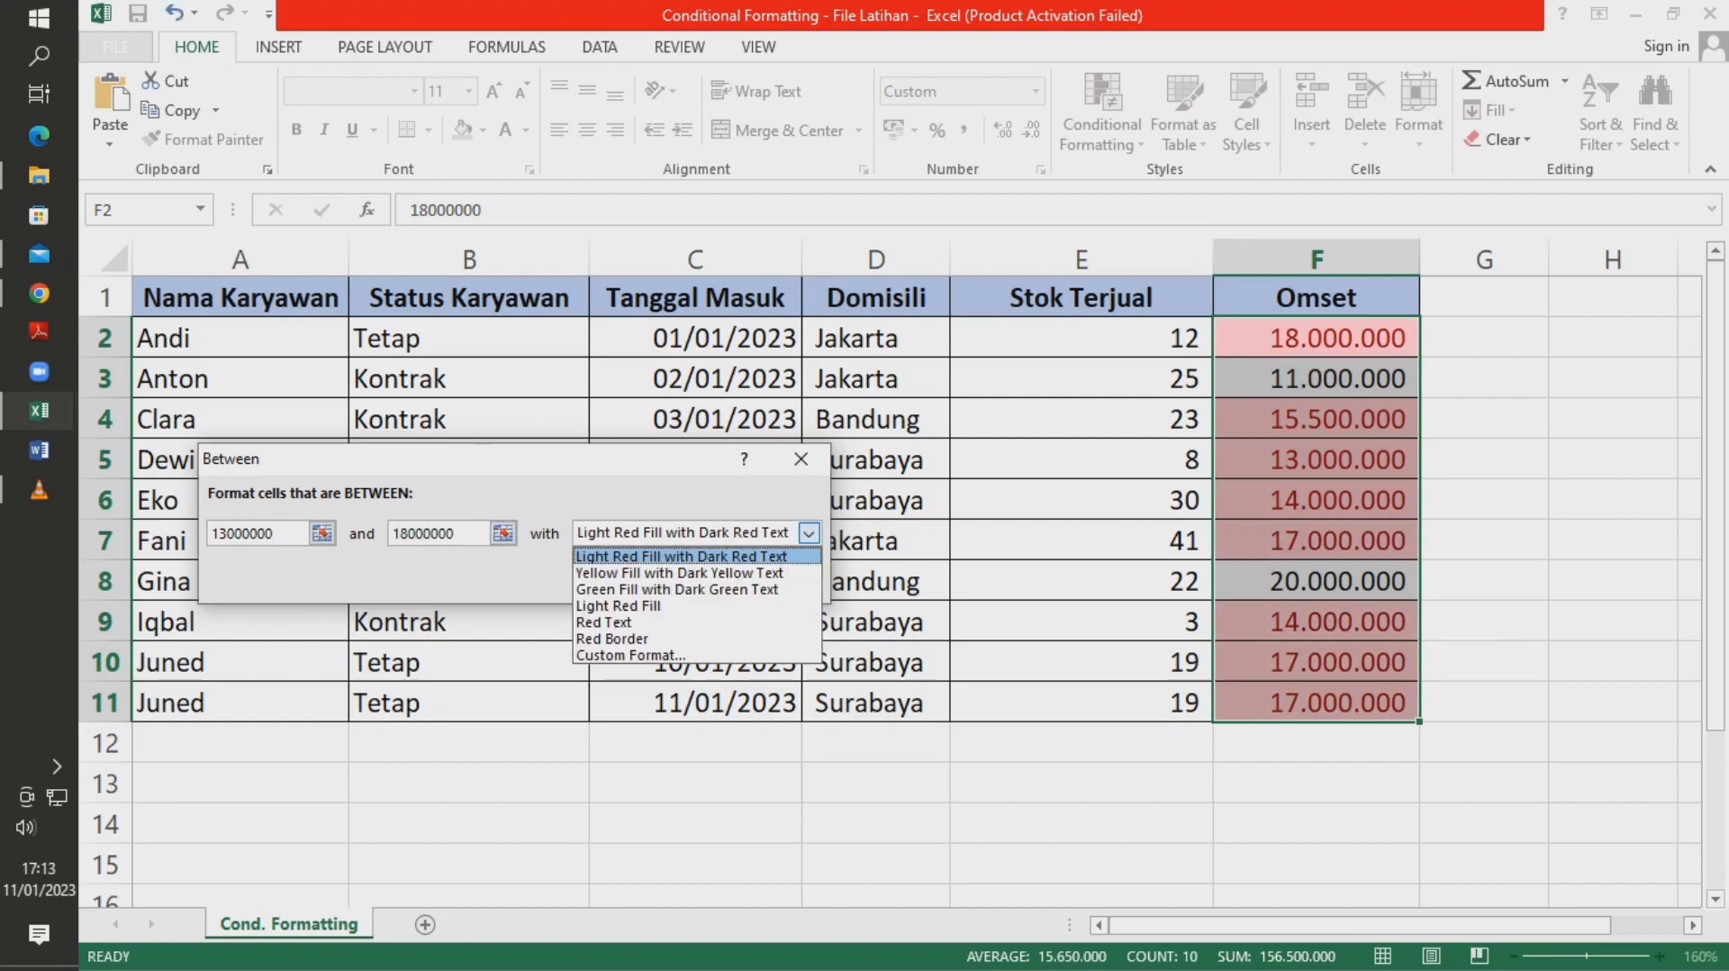
{"action": "key", "text": "Return"}
{"action": "key", "text": "Return"}
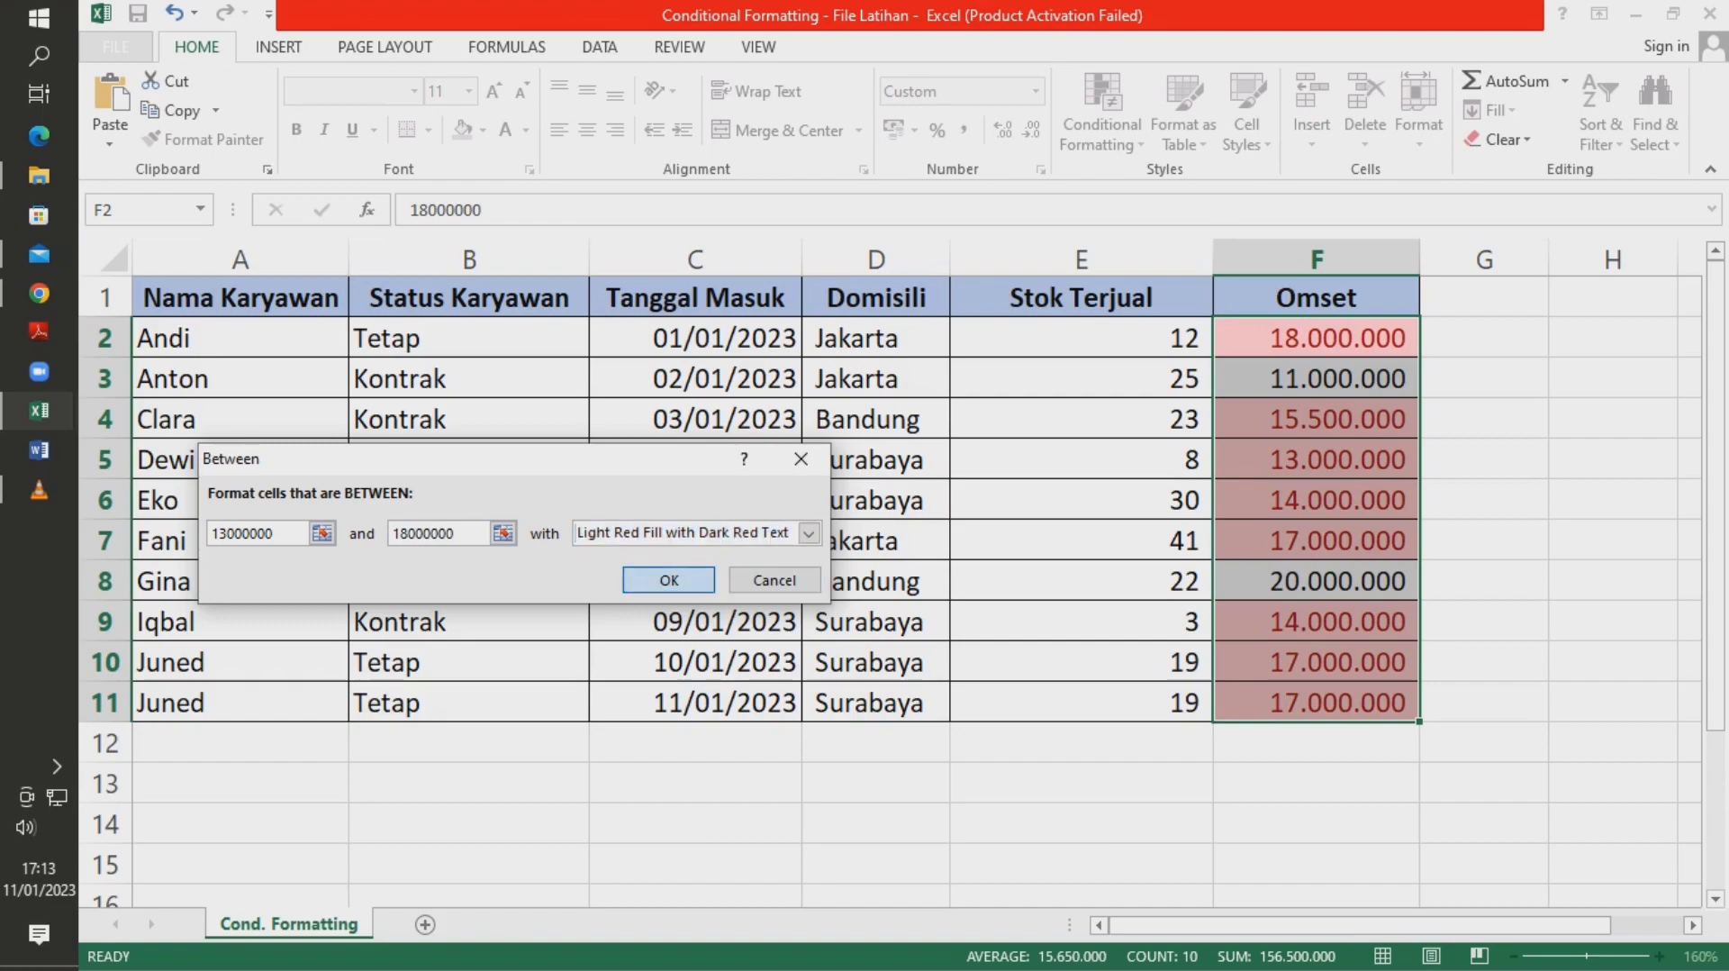
{"action": "left_click", "coordinate": [1484, 459]}
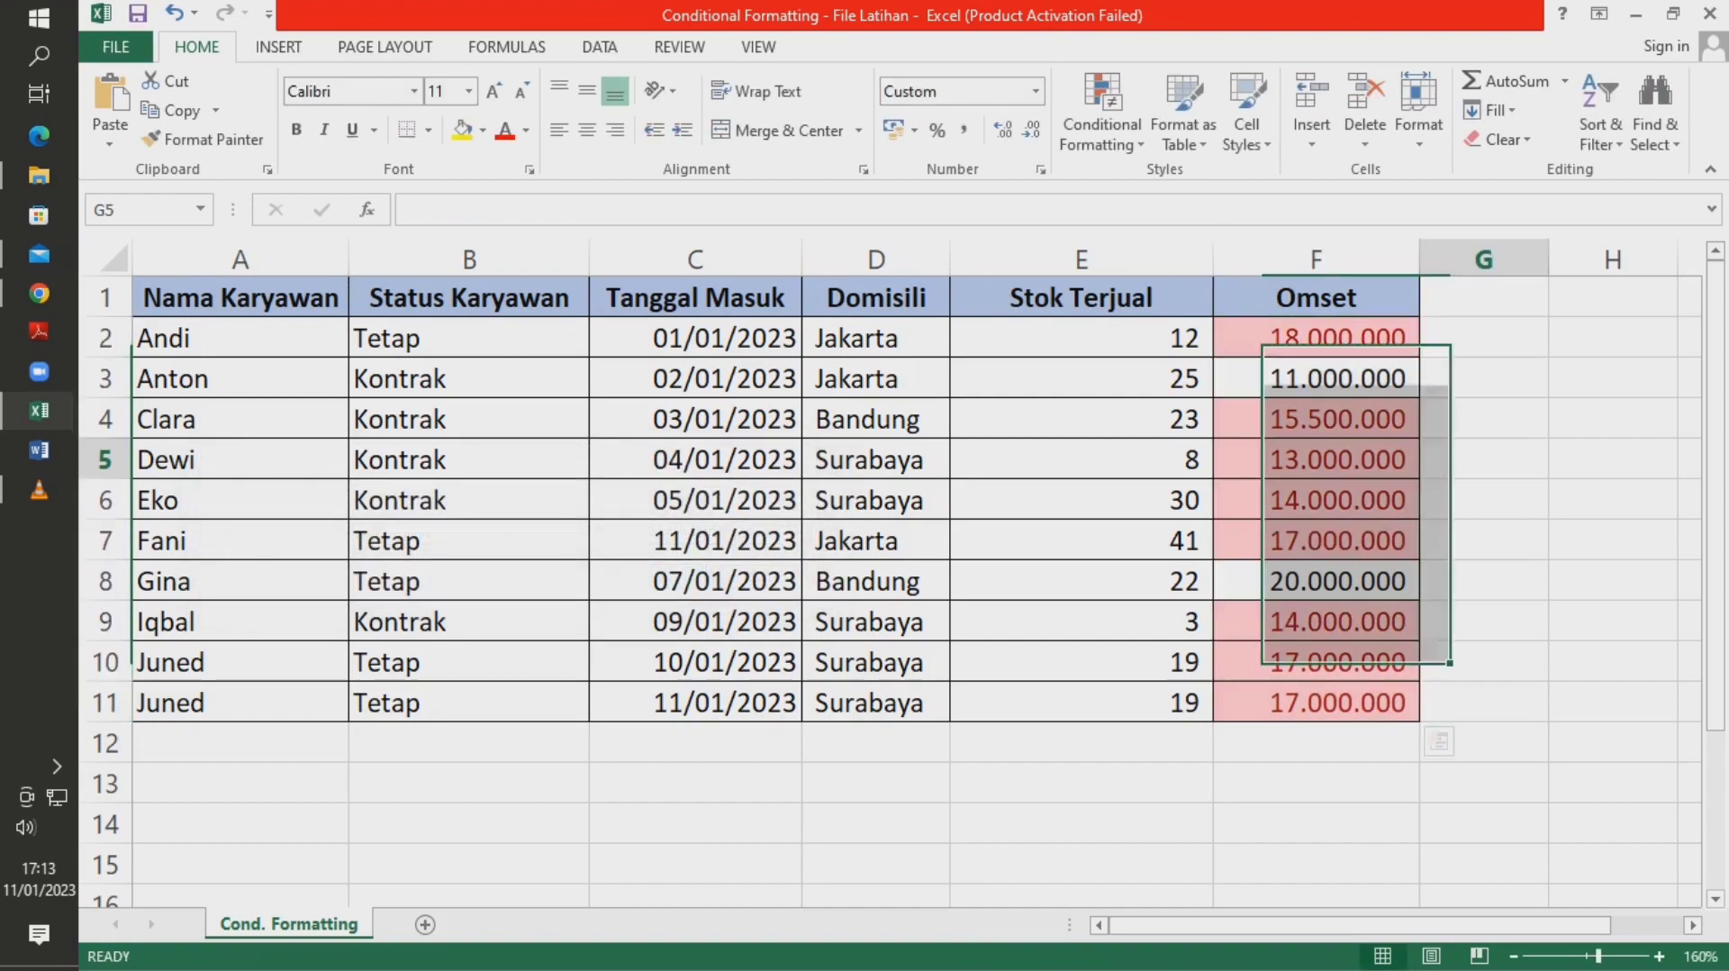
- Check the highlighted Omset values in F2, F4 and F6 against the limits of the Between rule
{"action": "left_click", "coordinate": [1314, 337]}
{"action": "left_click", "coordinate": [1315, 419], "text": "ctrl"}
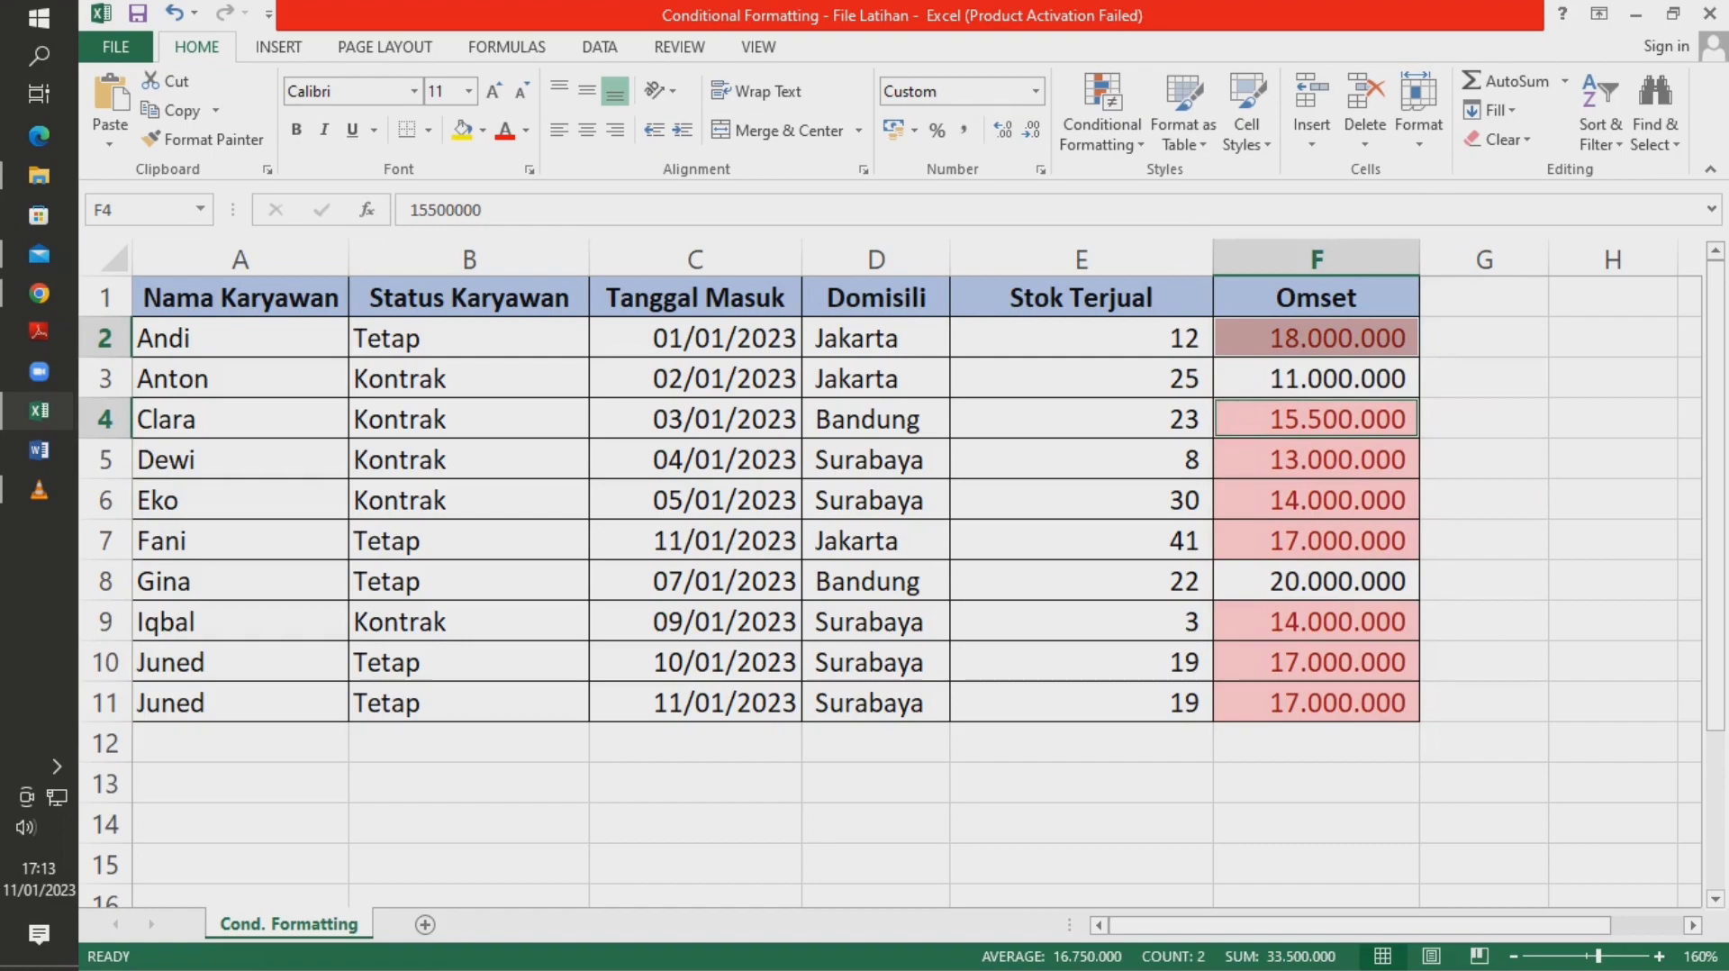
{"action": "left_click", "coordinate": [1484, 459]}
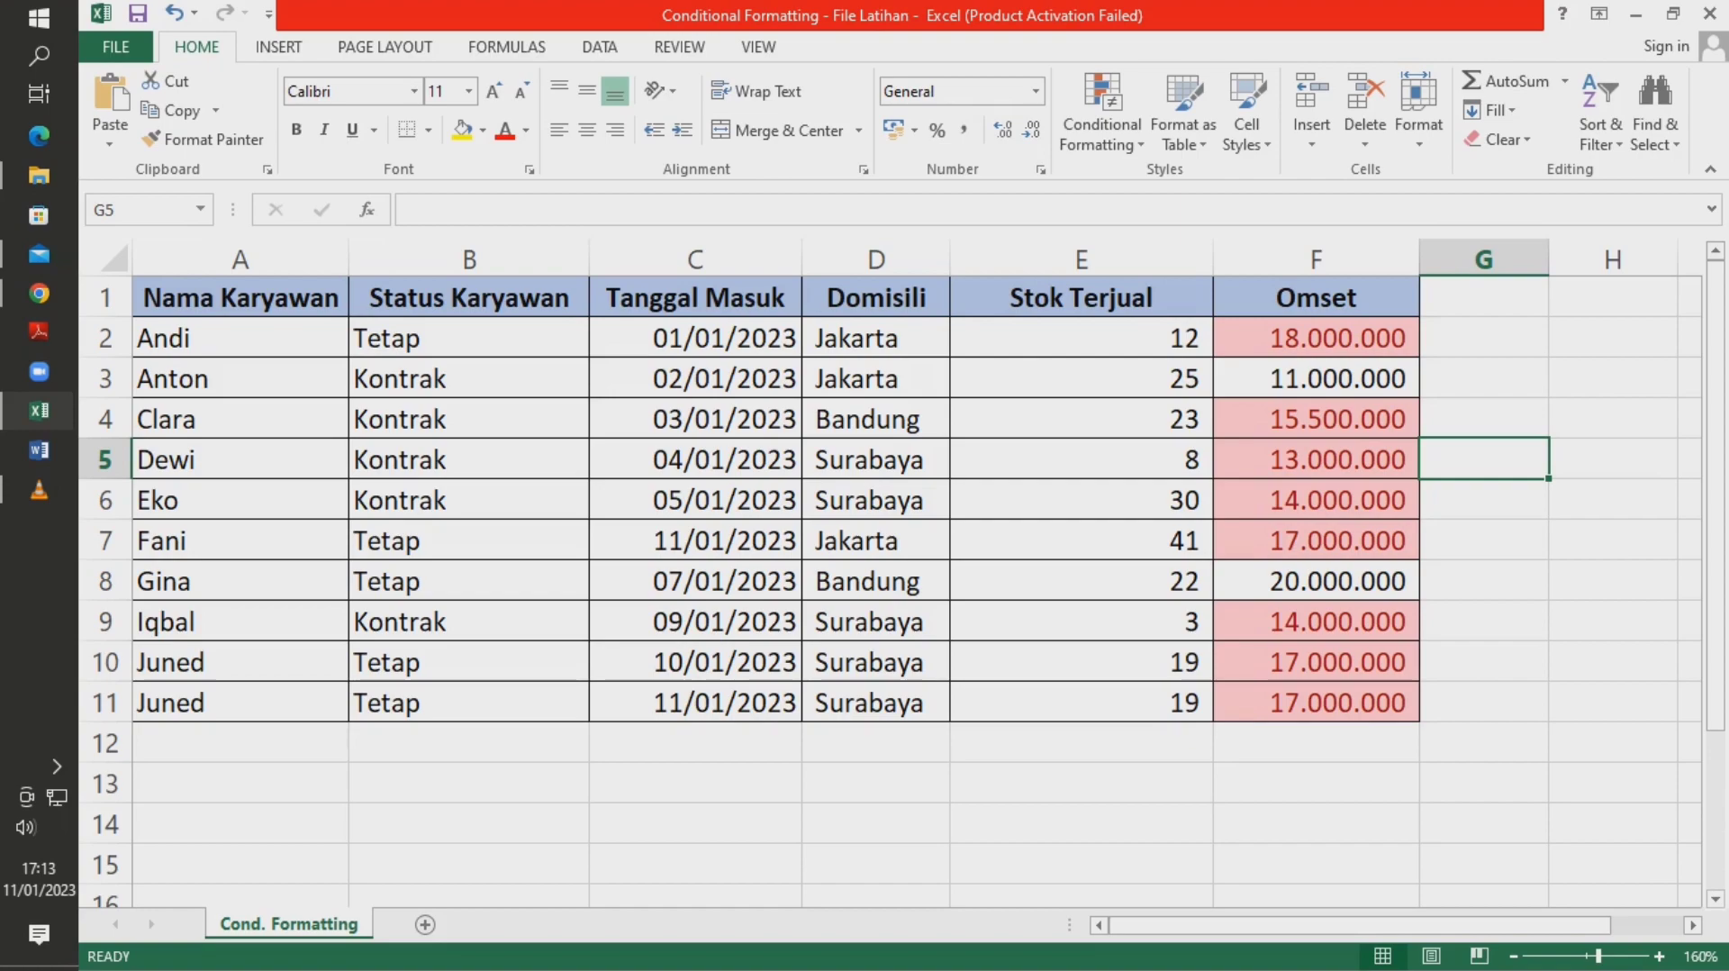
{"action": "left_click", "coordinate": [1315, 337]}
{"action": "left_click", "coordinate": [1315, 500]}
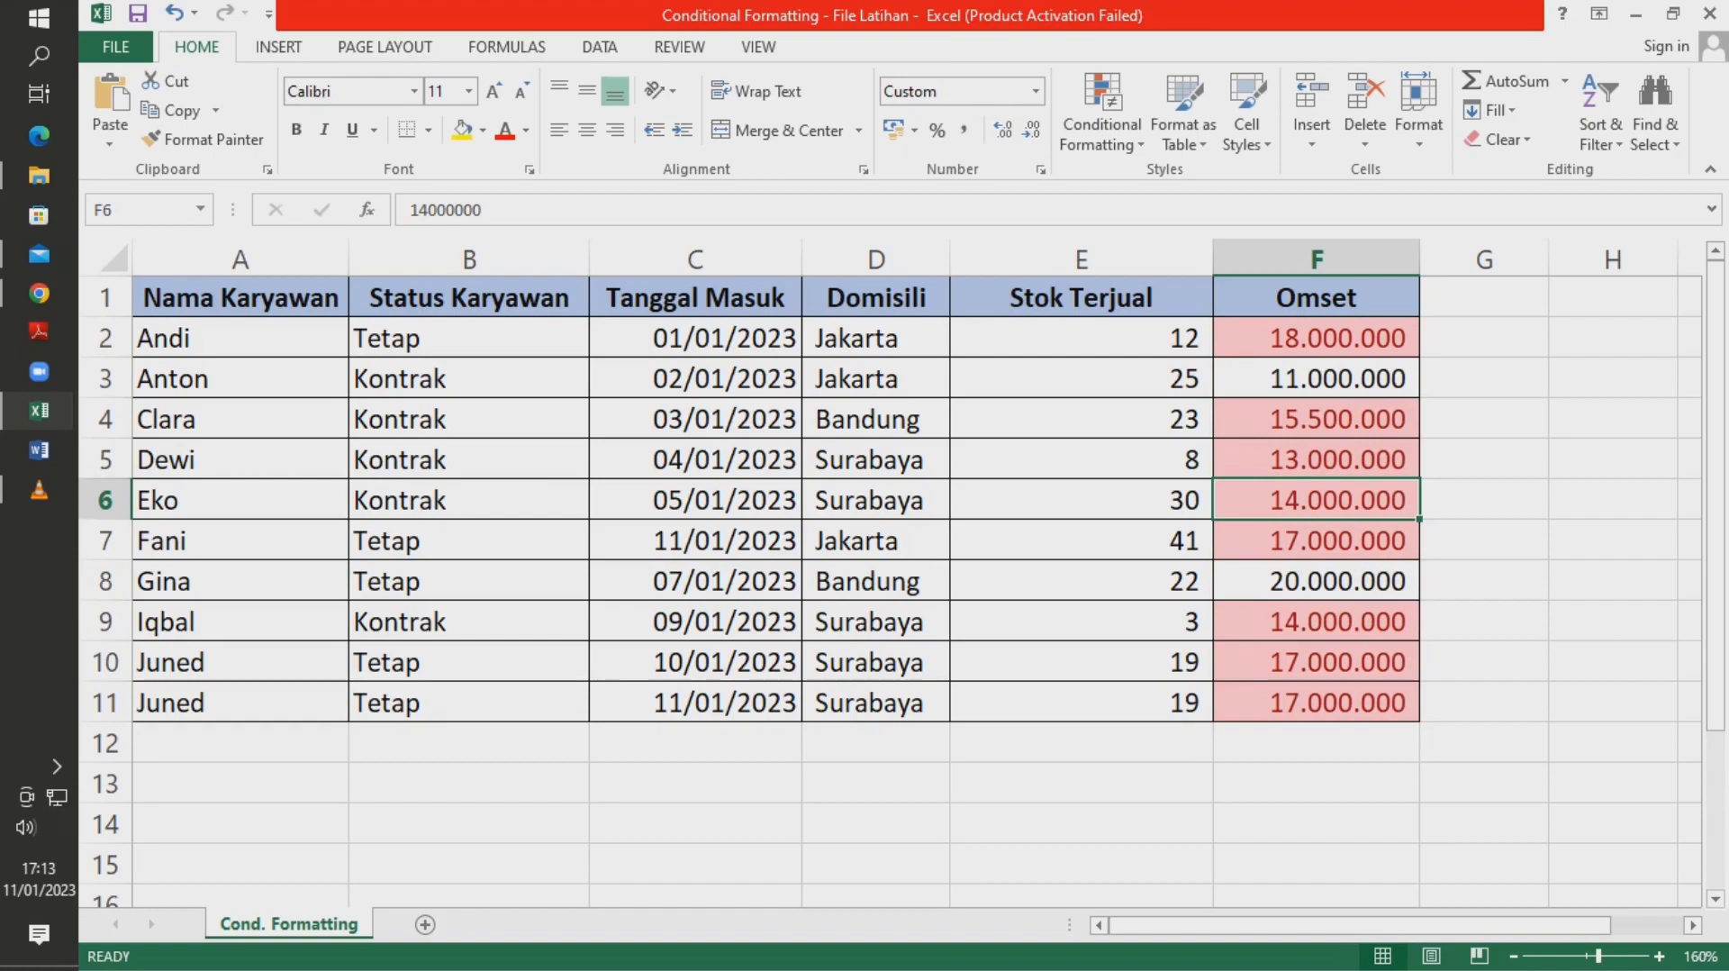
- Set up an Equal To highlight rule for the Status Karyawan cells B2:B11 with the text "tetap"
{"action": "left_click_drag", "start_coordinate": [468, 338], "coordinate": [468, 703]}
{"action": "left_click", "coordinate": [1101, 112]}
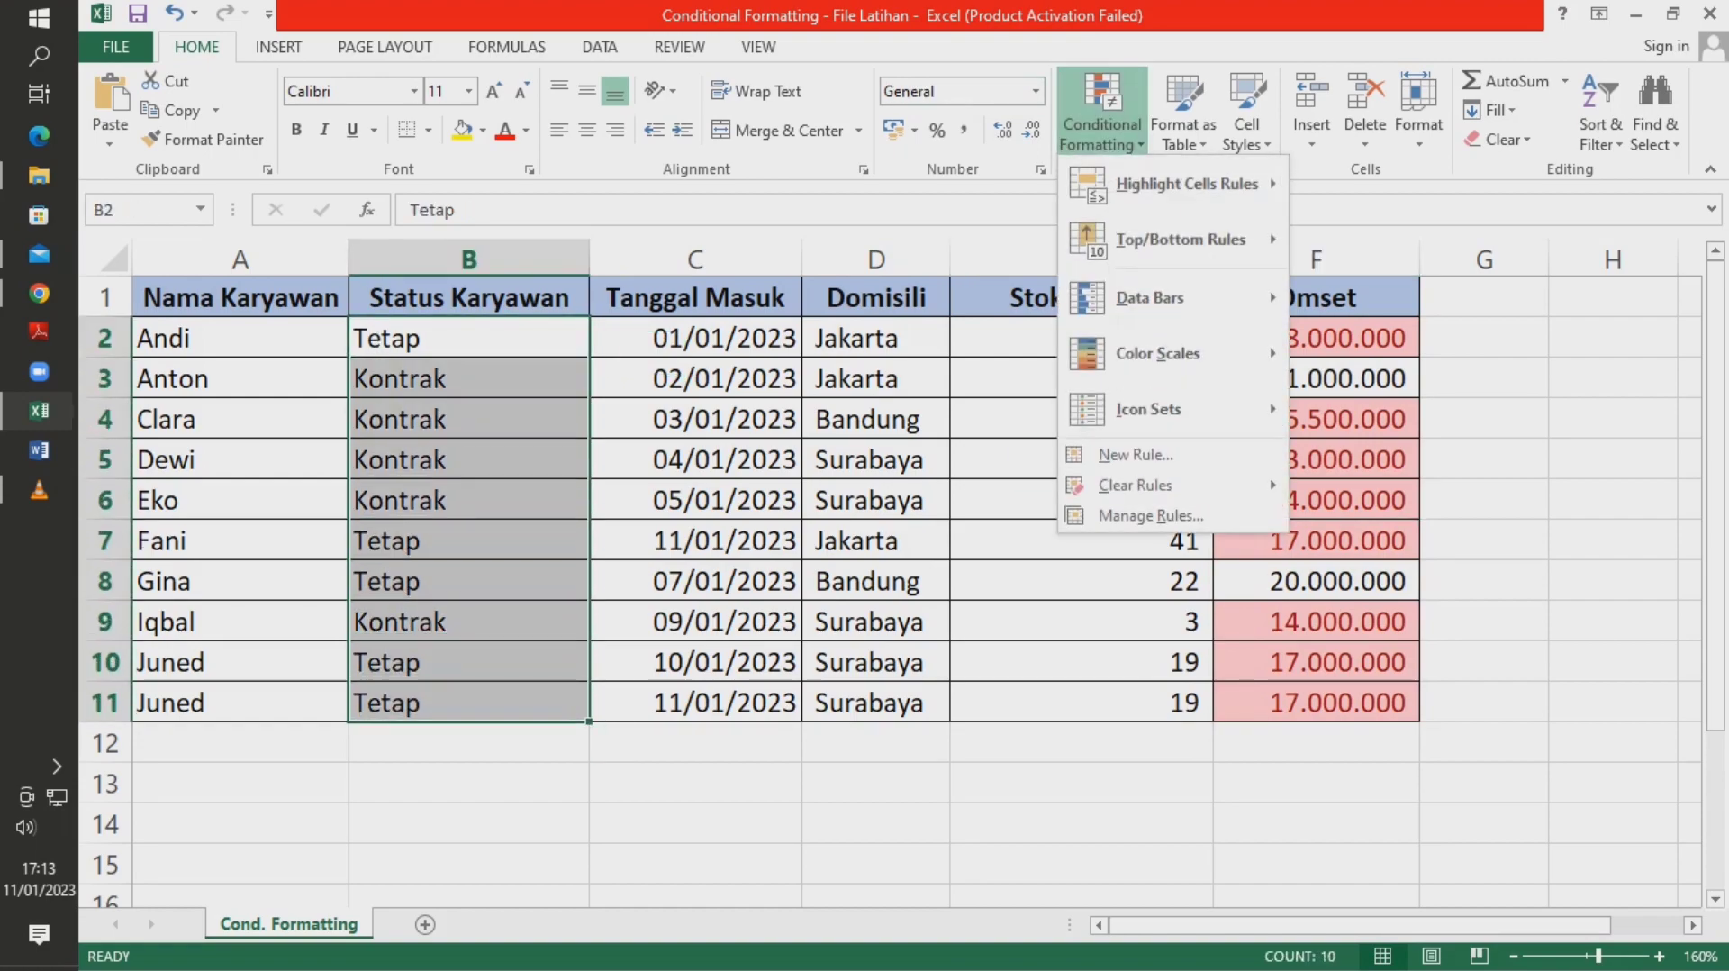
{"action": "mouse_move", "coordinate": [1187, 184]}
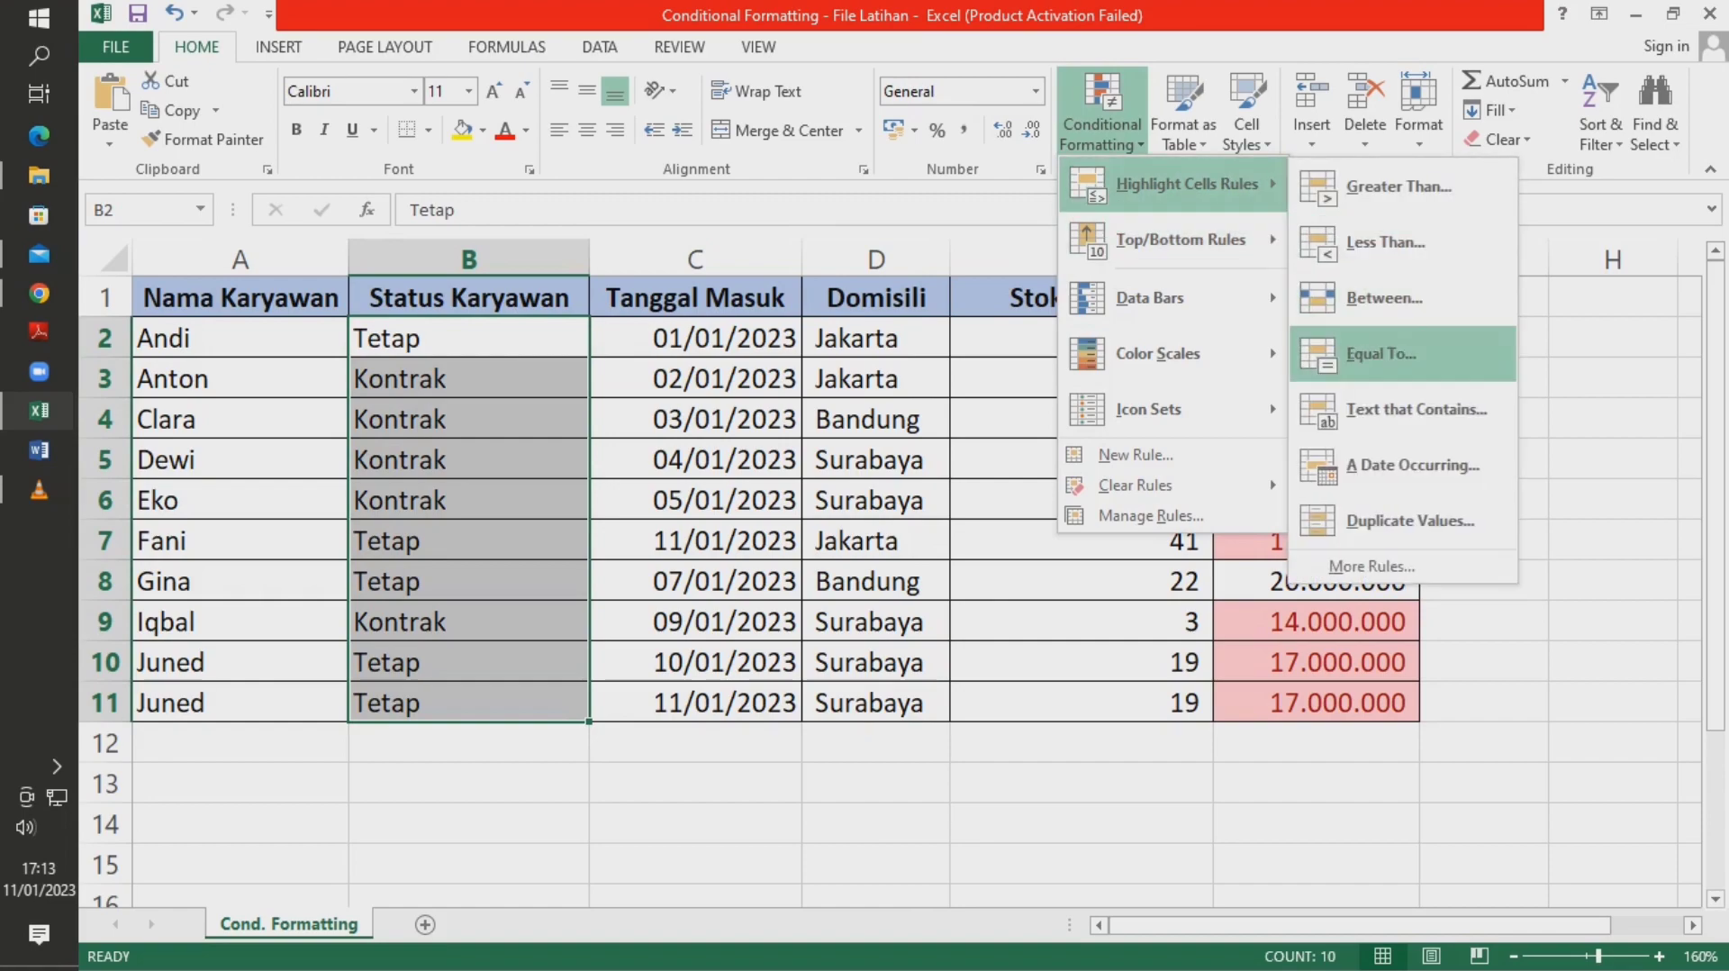
{"action": "left_click", "coordinate": [1381, 353]}
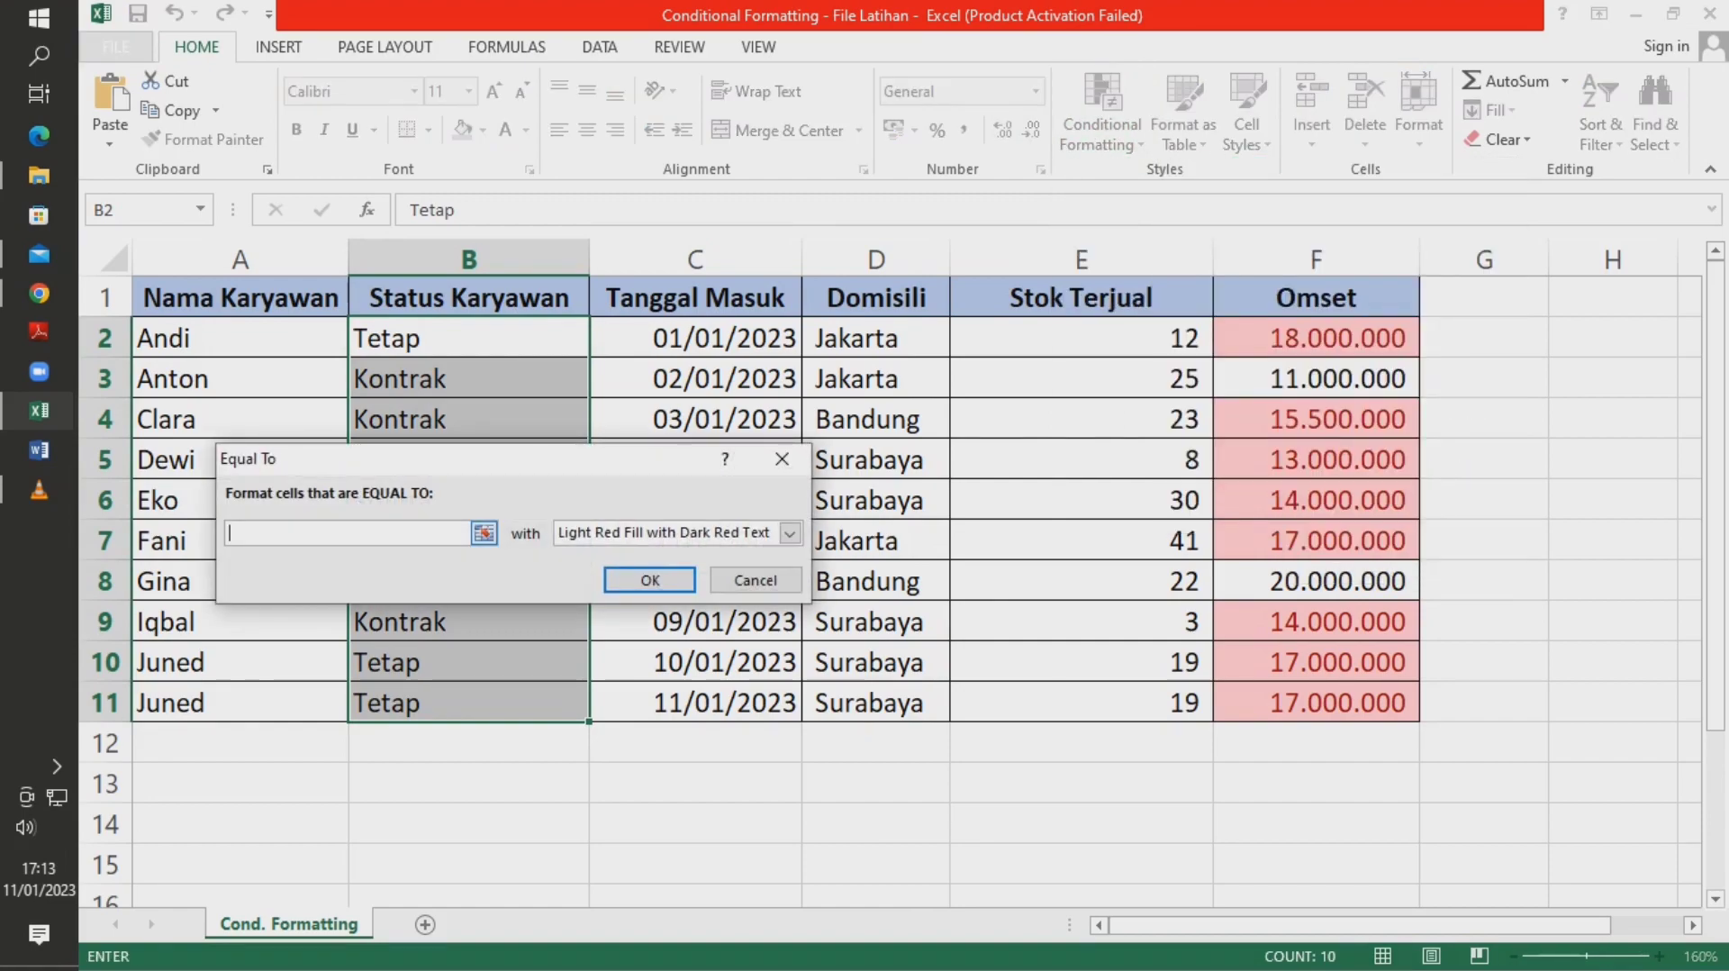
{"action": "type", "text": "tet"}
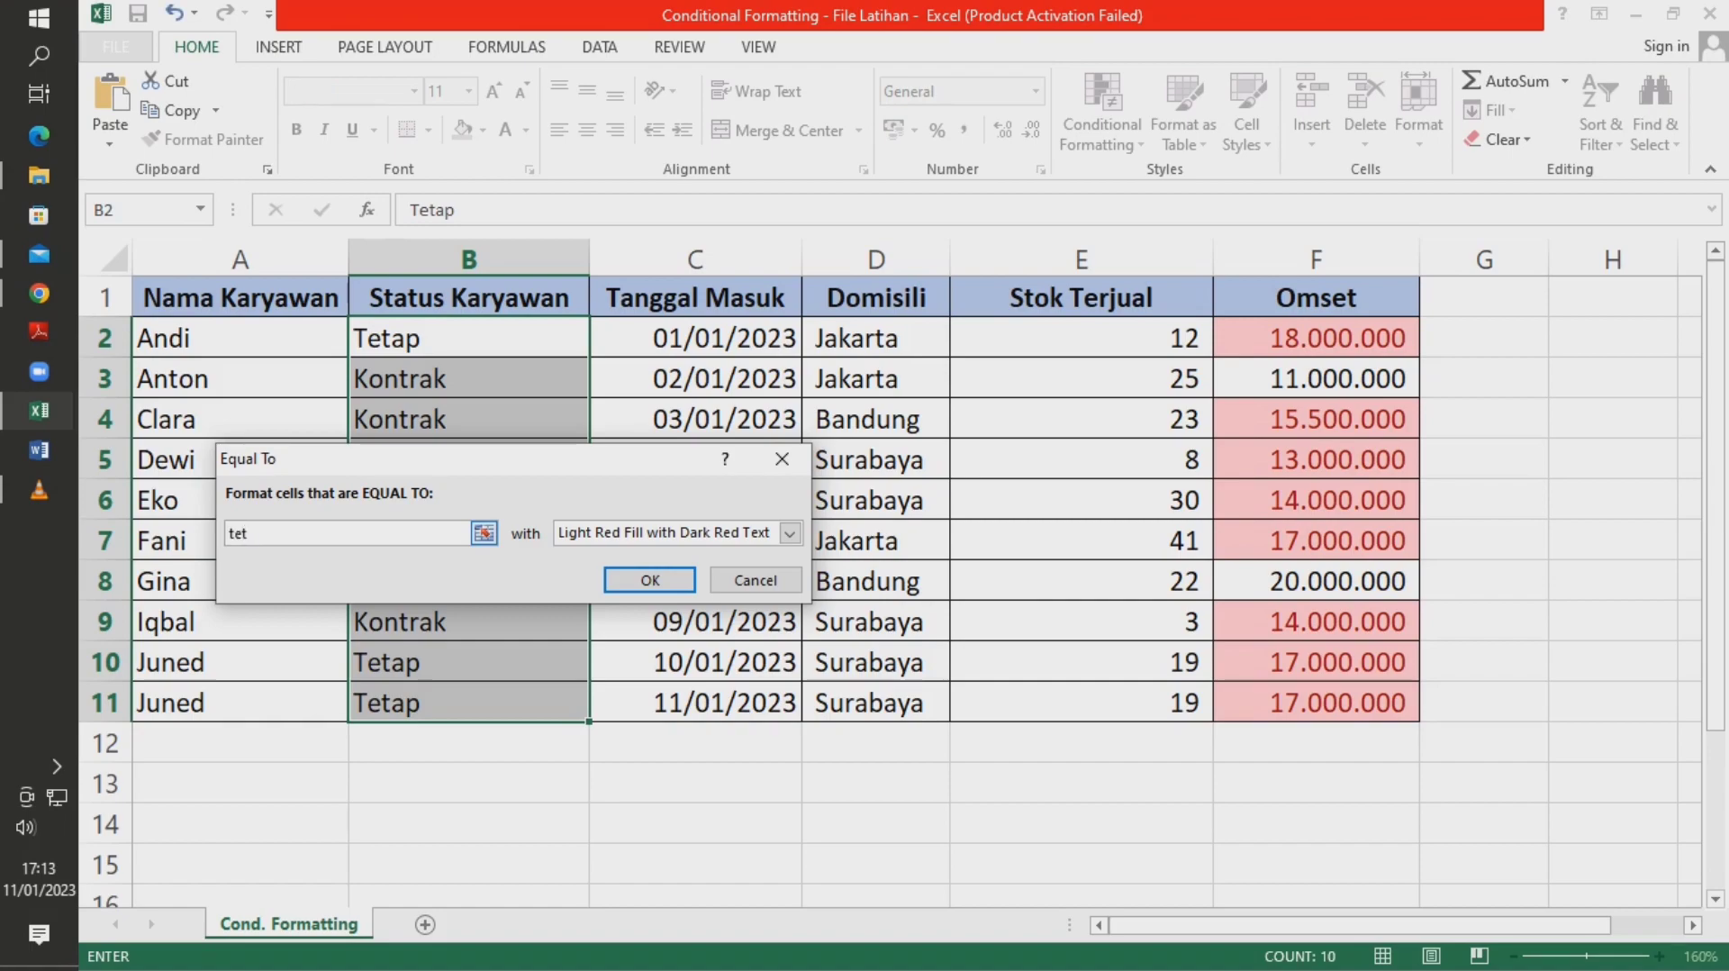
{"action": "type", "text": "ap"}
- Give the Equal To rule a custom format with a yellow fill and apply it to the Status Karyawan cells
{"action": "left_click", "coordinate": [789, 532]}
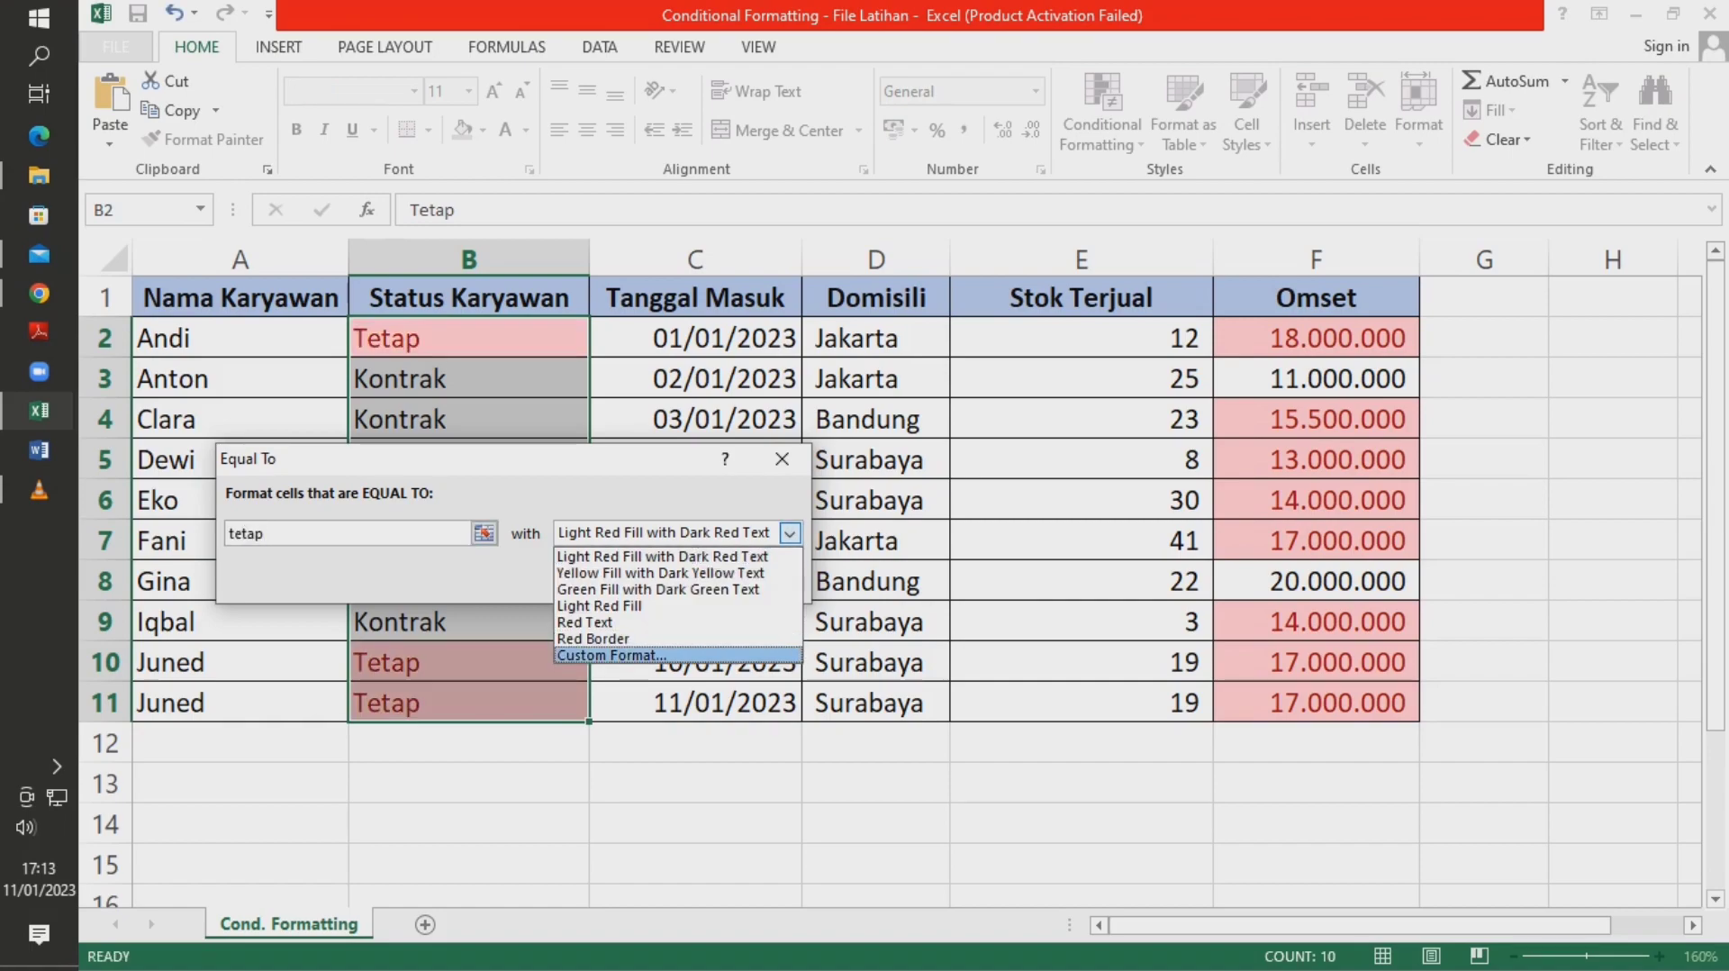
{"action": "left_click", "coordinate": [613, 655]}
{"action": "left_click", "coordinate": [295, 467]}
{"action": "left_click", "coordinate": [676, 761]}
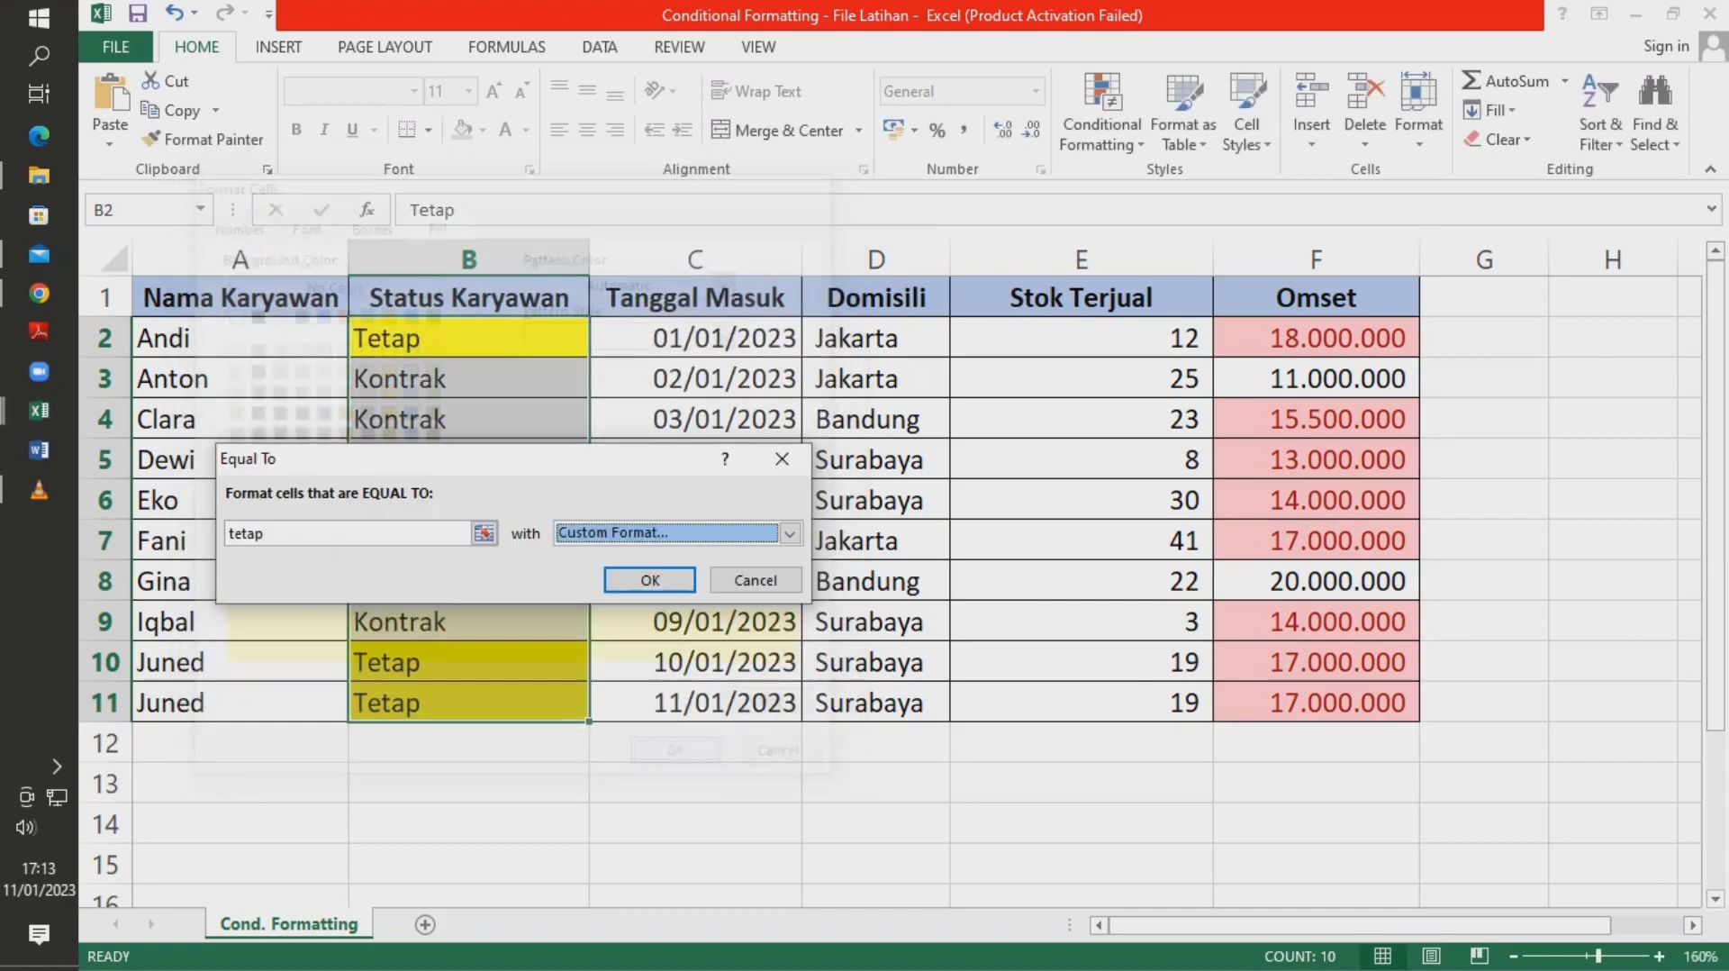
{"action": "left_click", "coordinate": [649, 580]}
- Check which Status Karyawan cells in column B the Equal To rule highlights
{"action": "left_click", "coordinate": [696, 580]}
{"action": "left_click_drag", "start_coordinate": [468, 540], "coordinate": [468, 580]}
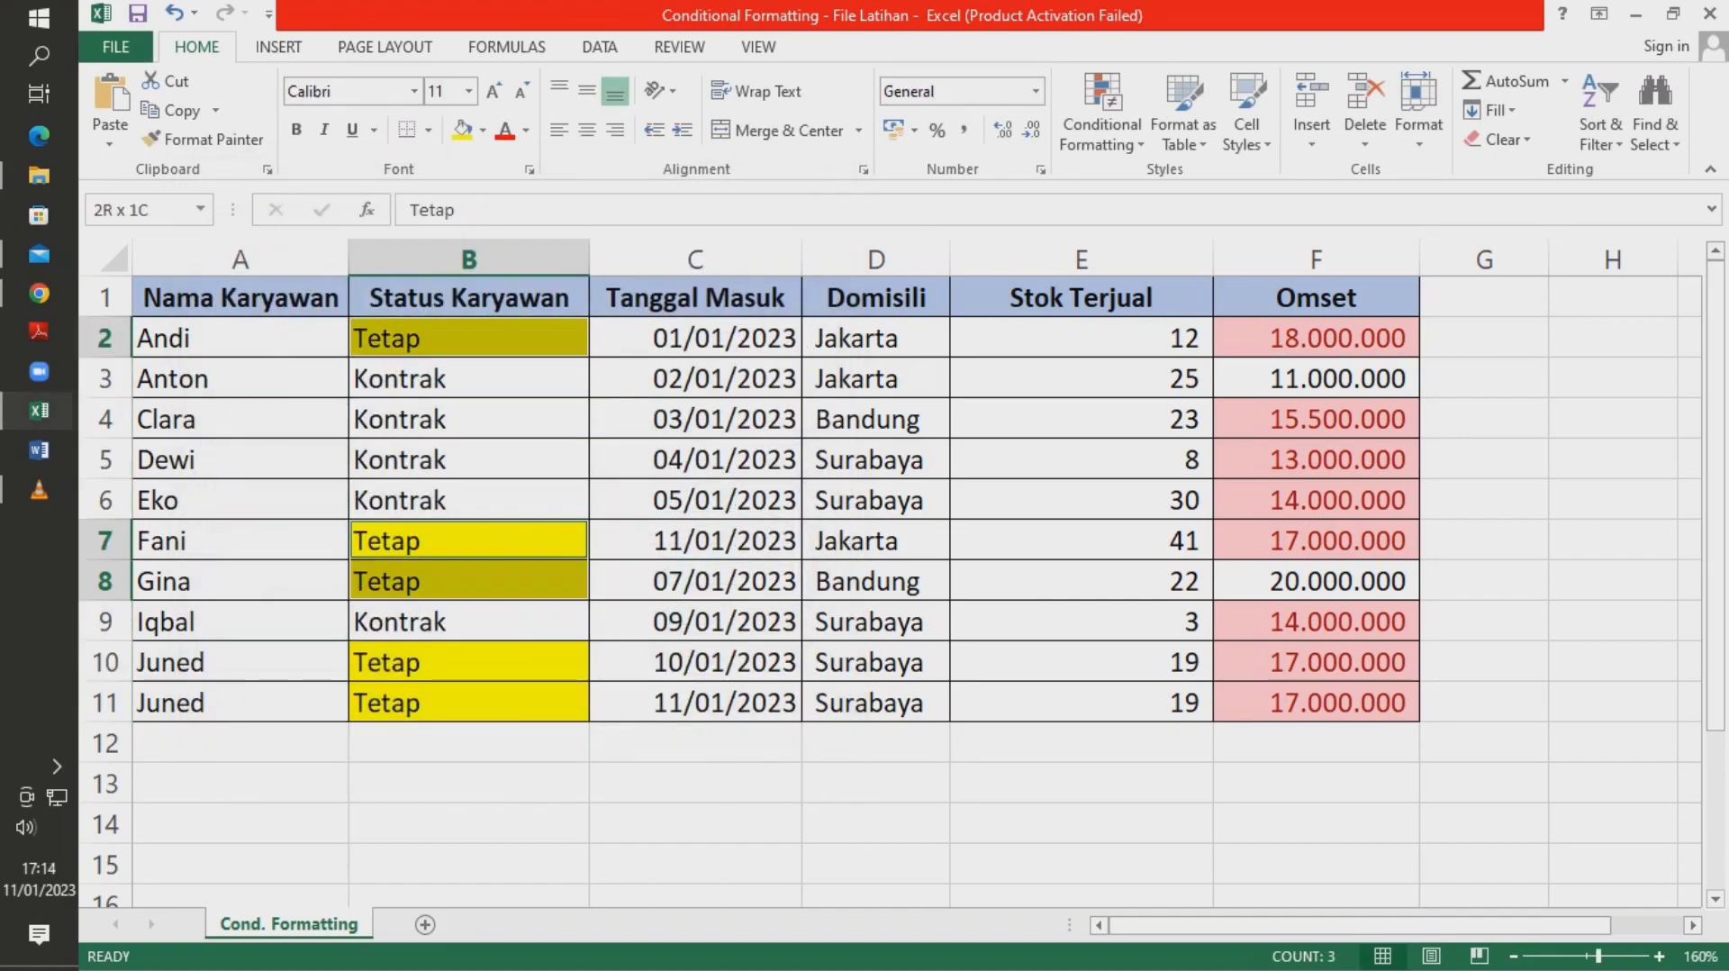
{"action": "left_click_drag", "start_coordinate": [468, 662], "coordinate": [468, 702]}
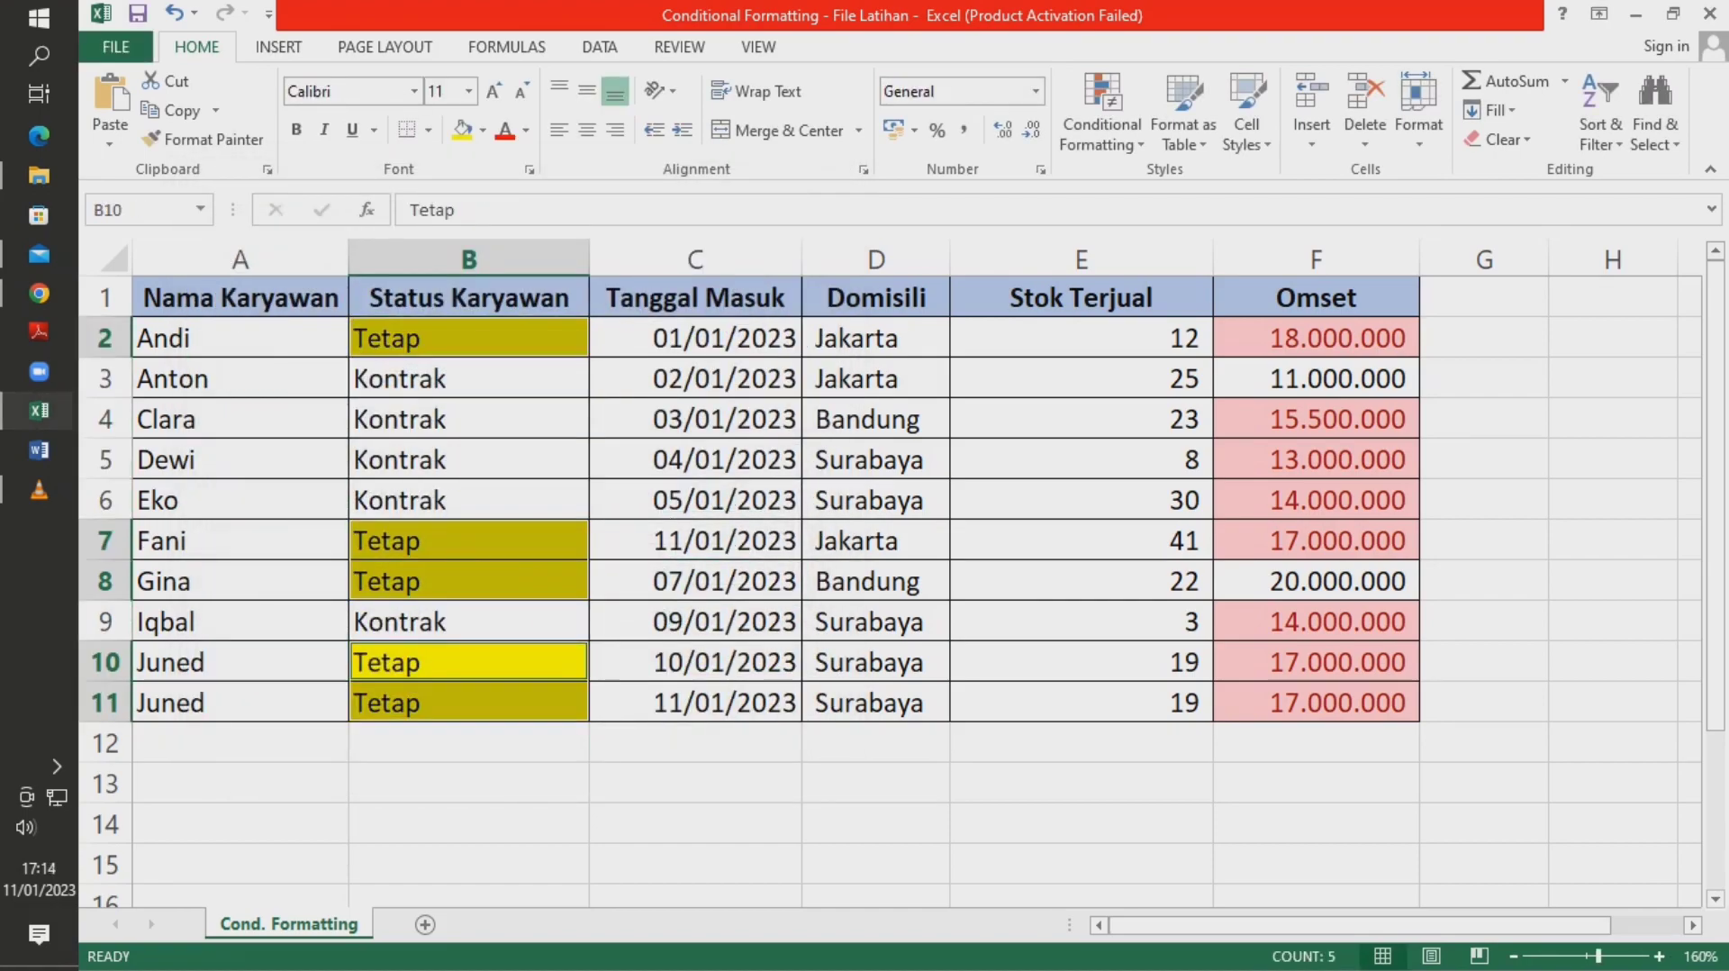
{"action": "left_click", "coordinate": [468, 743]}
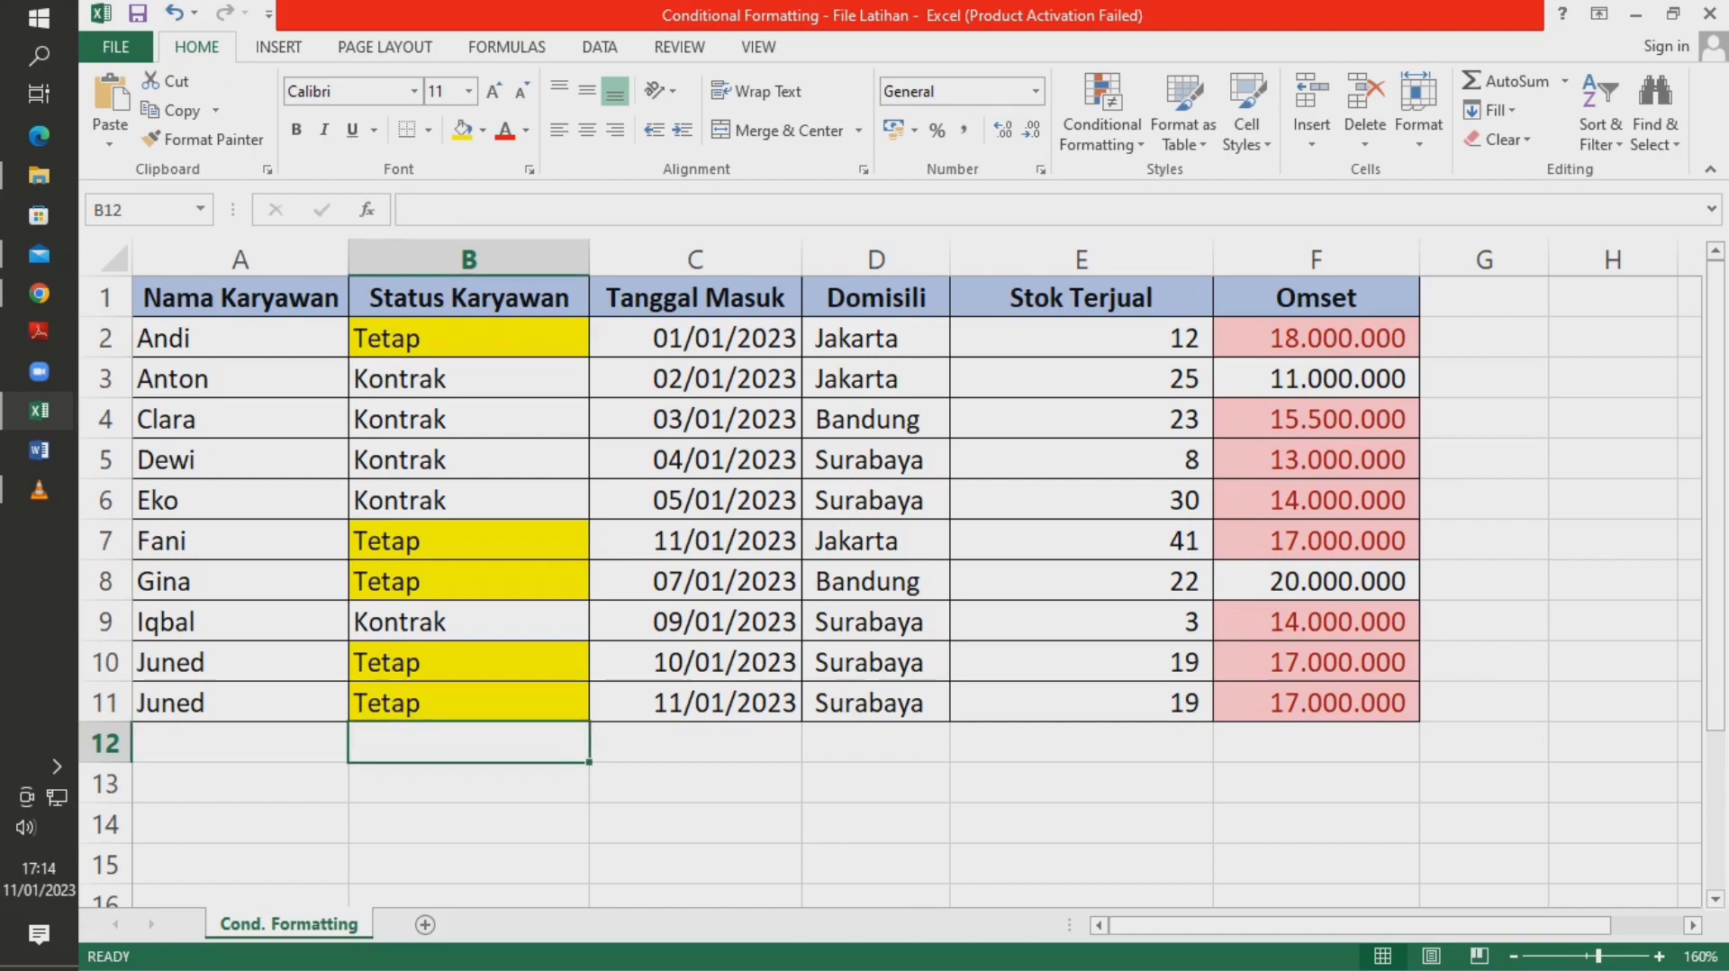
- Set up a Text that Contains highlight rule for the Domisili cells D2:D11 with the text "Sura"
{"action": "left_click_drag", "start_coordinate": [873, 338], "coordinate": [873, 702]}
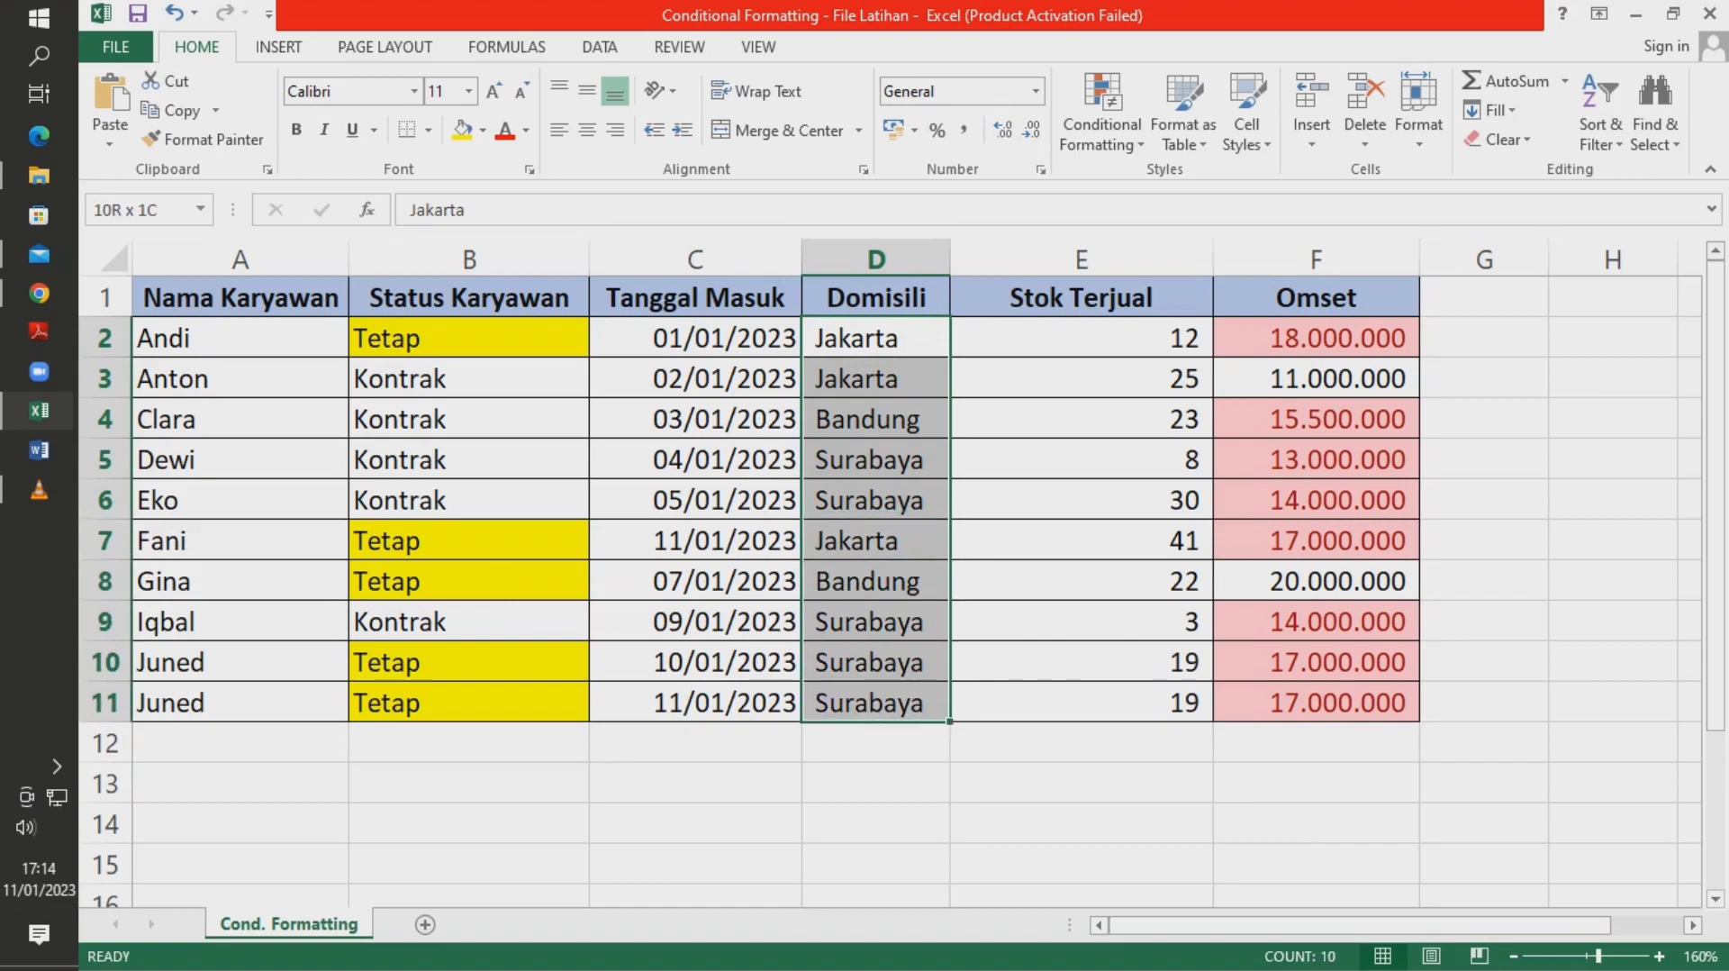
{"action": "left_click", "coordinate": [1102, 112]}
{"action": "mouse_move", "coordinate": [1171, 183]}
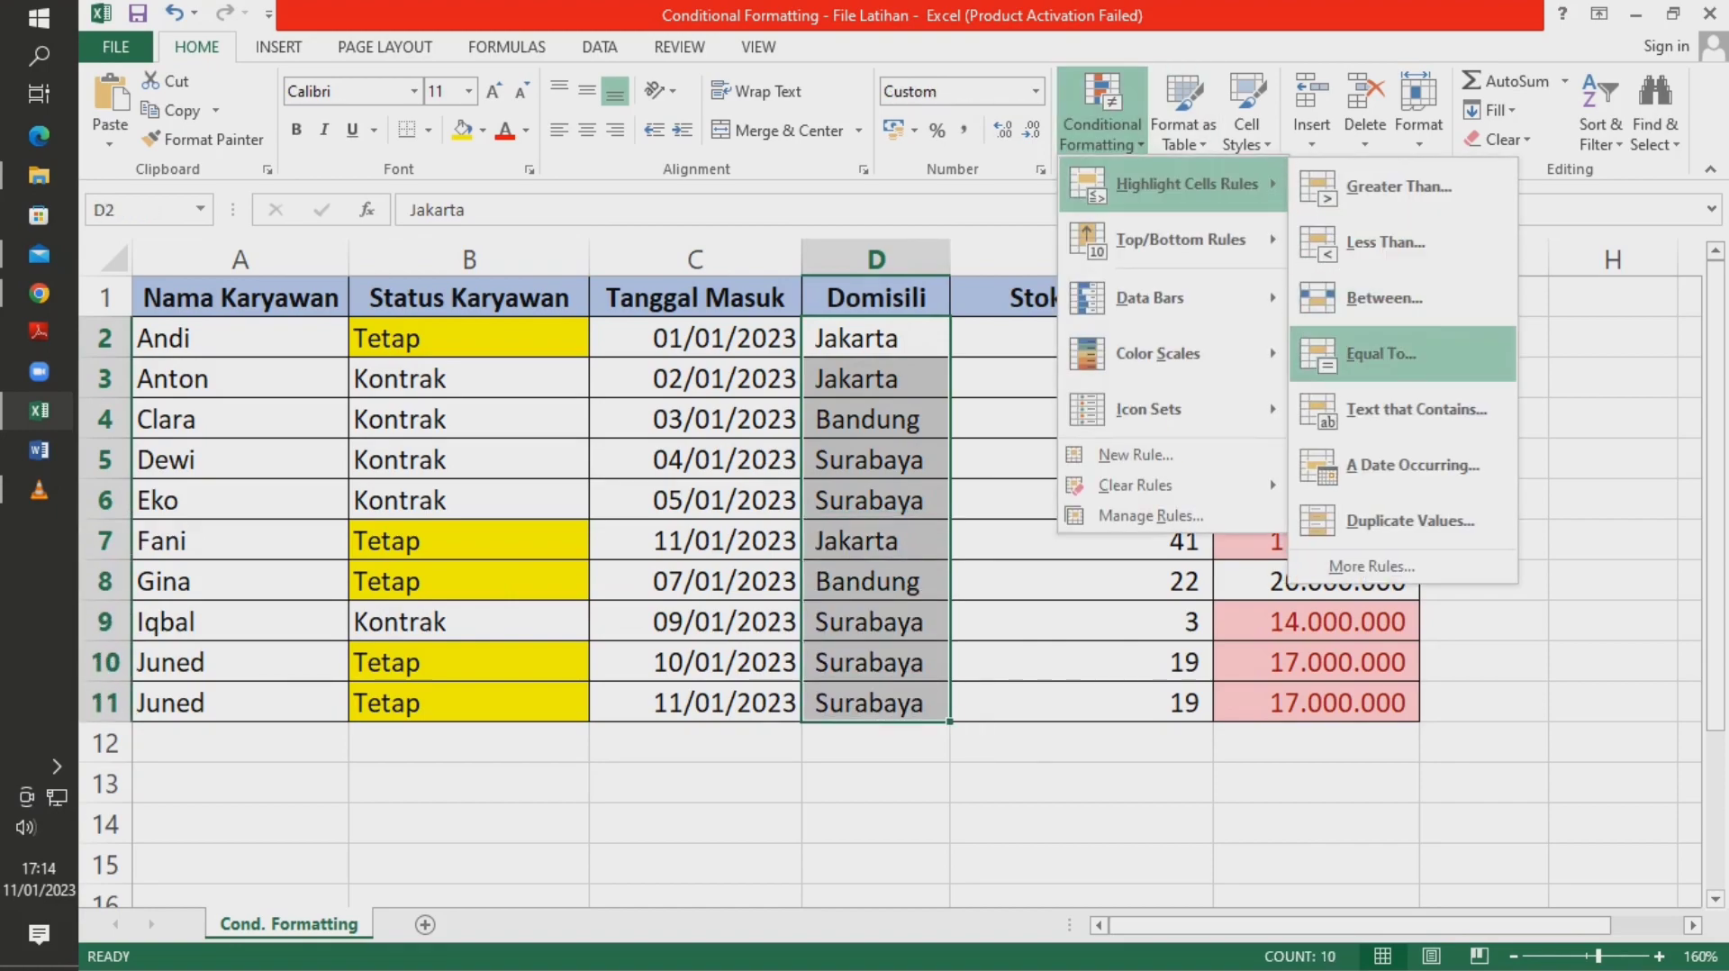
{"action": "left_click", "coordinate": [1416, 409]}
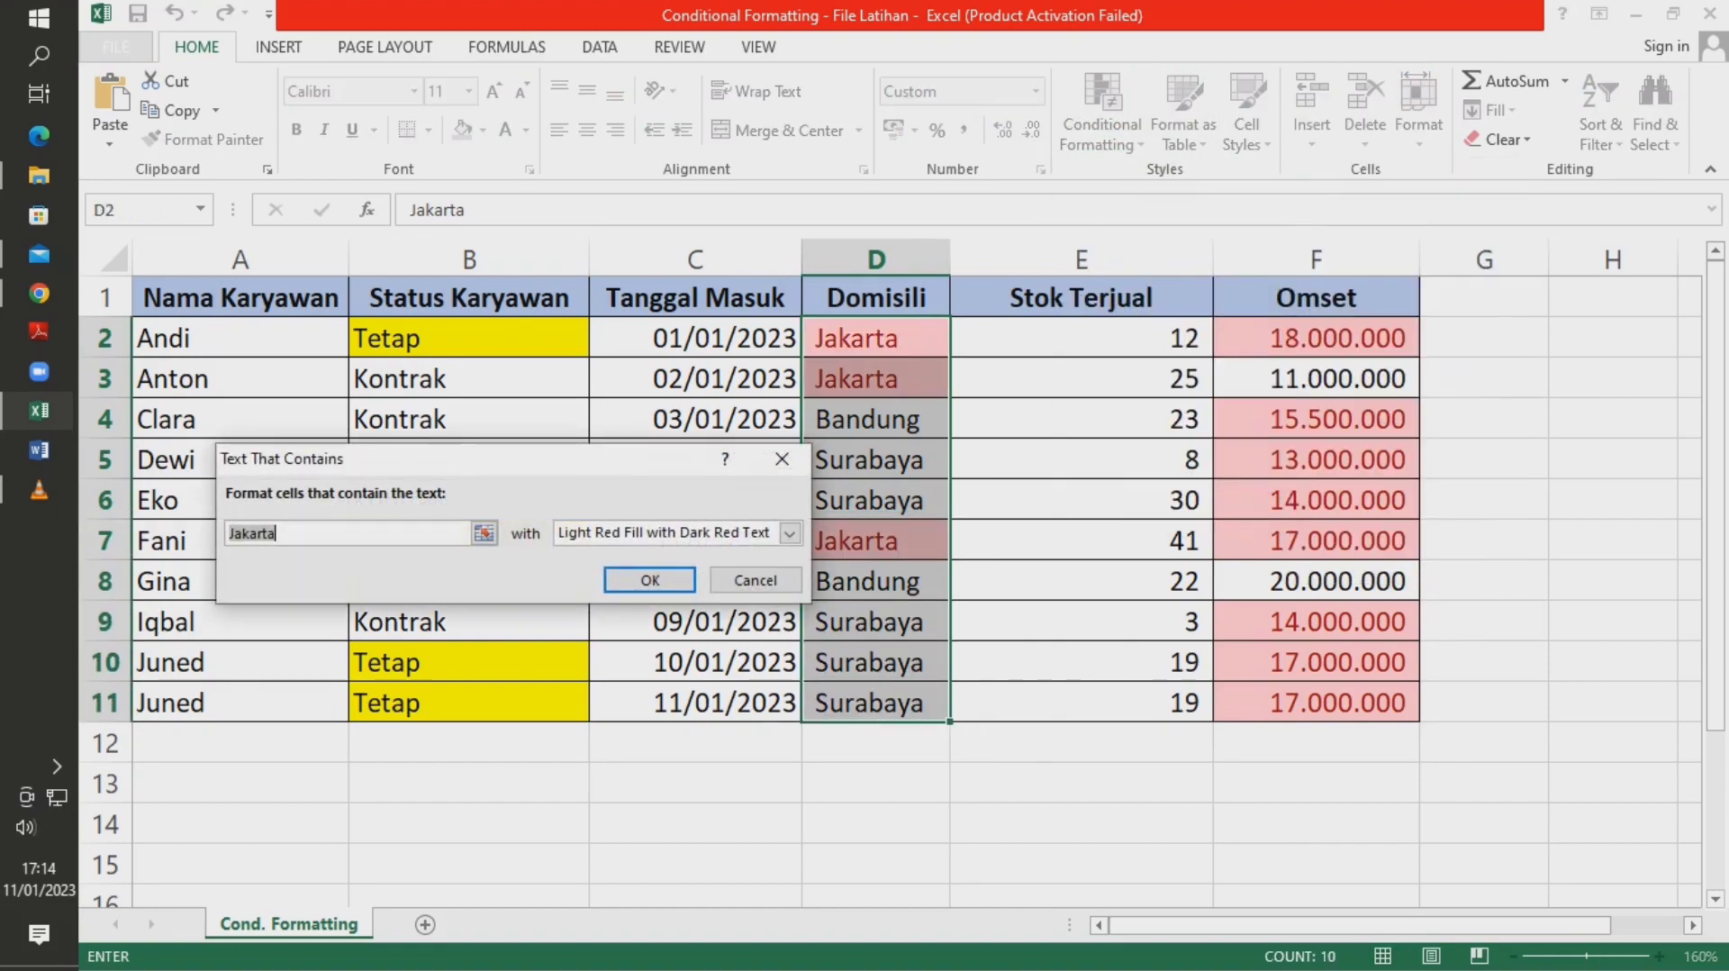
{"action": "key", "text": "BackSpace"}
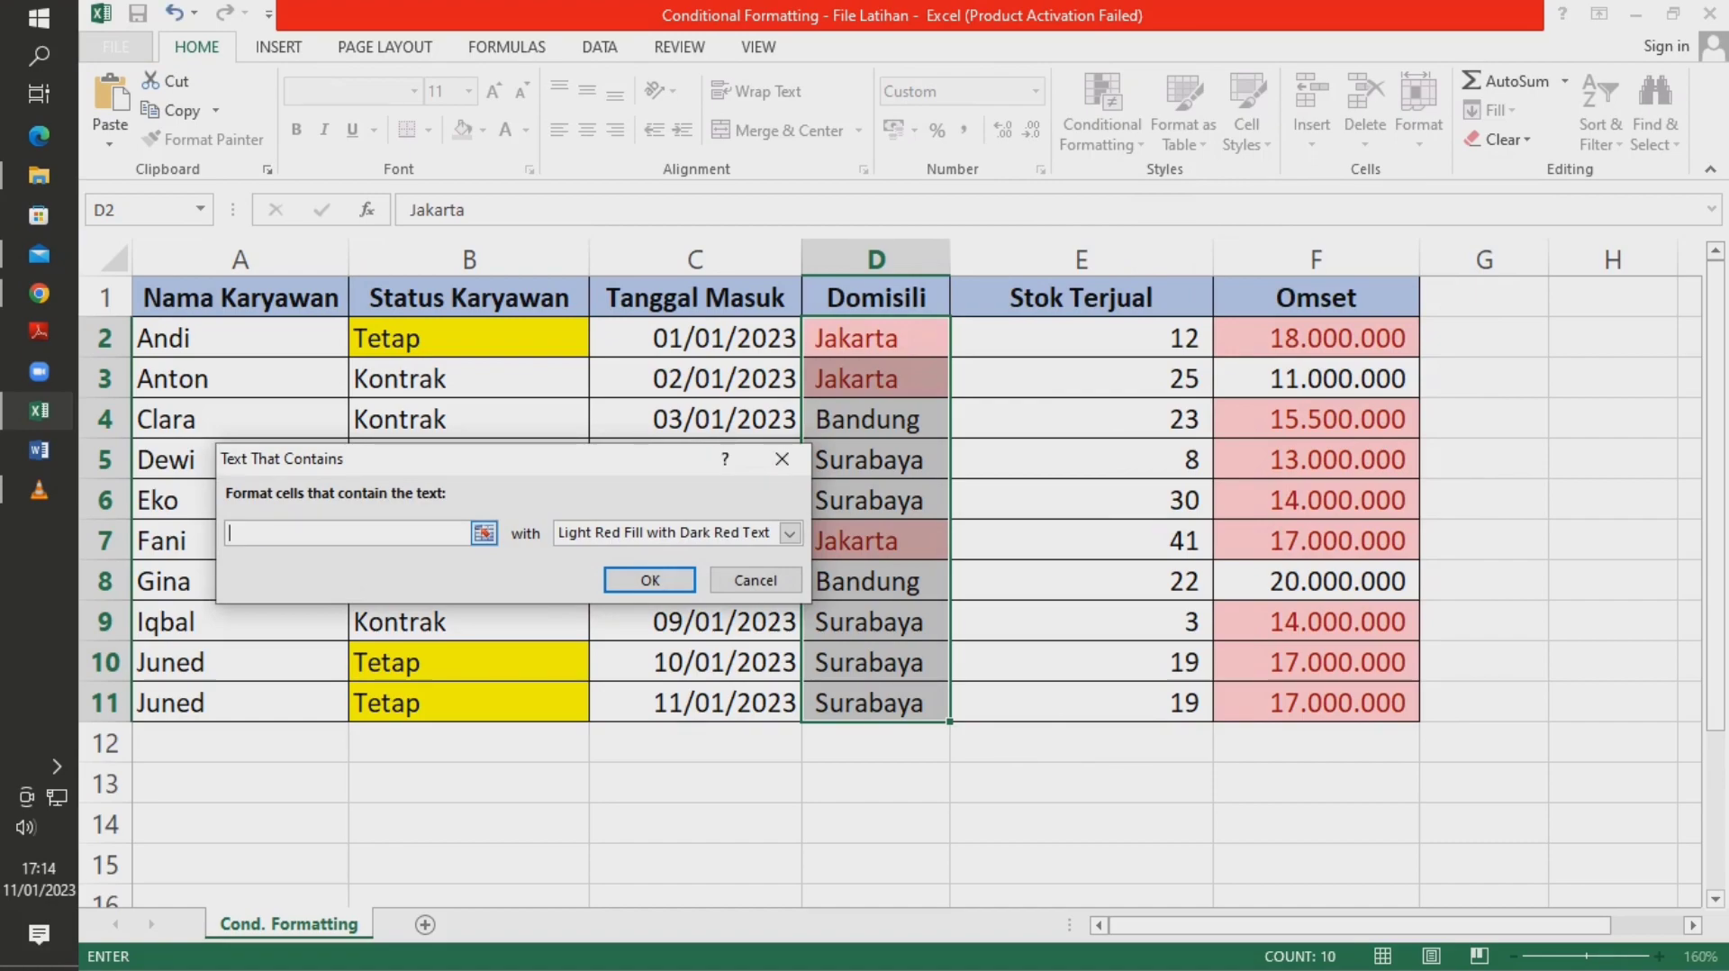
{"action": "type", "text": "Sura"}
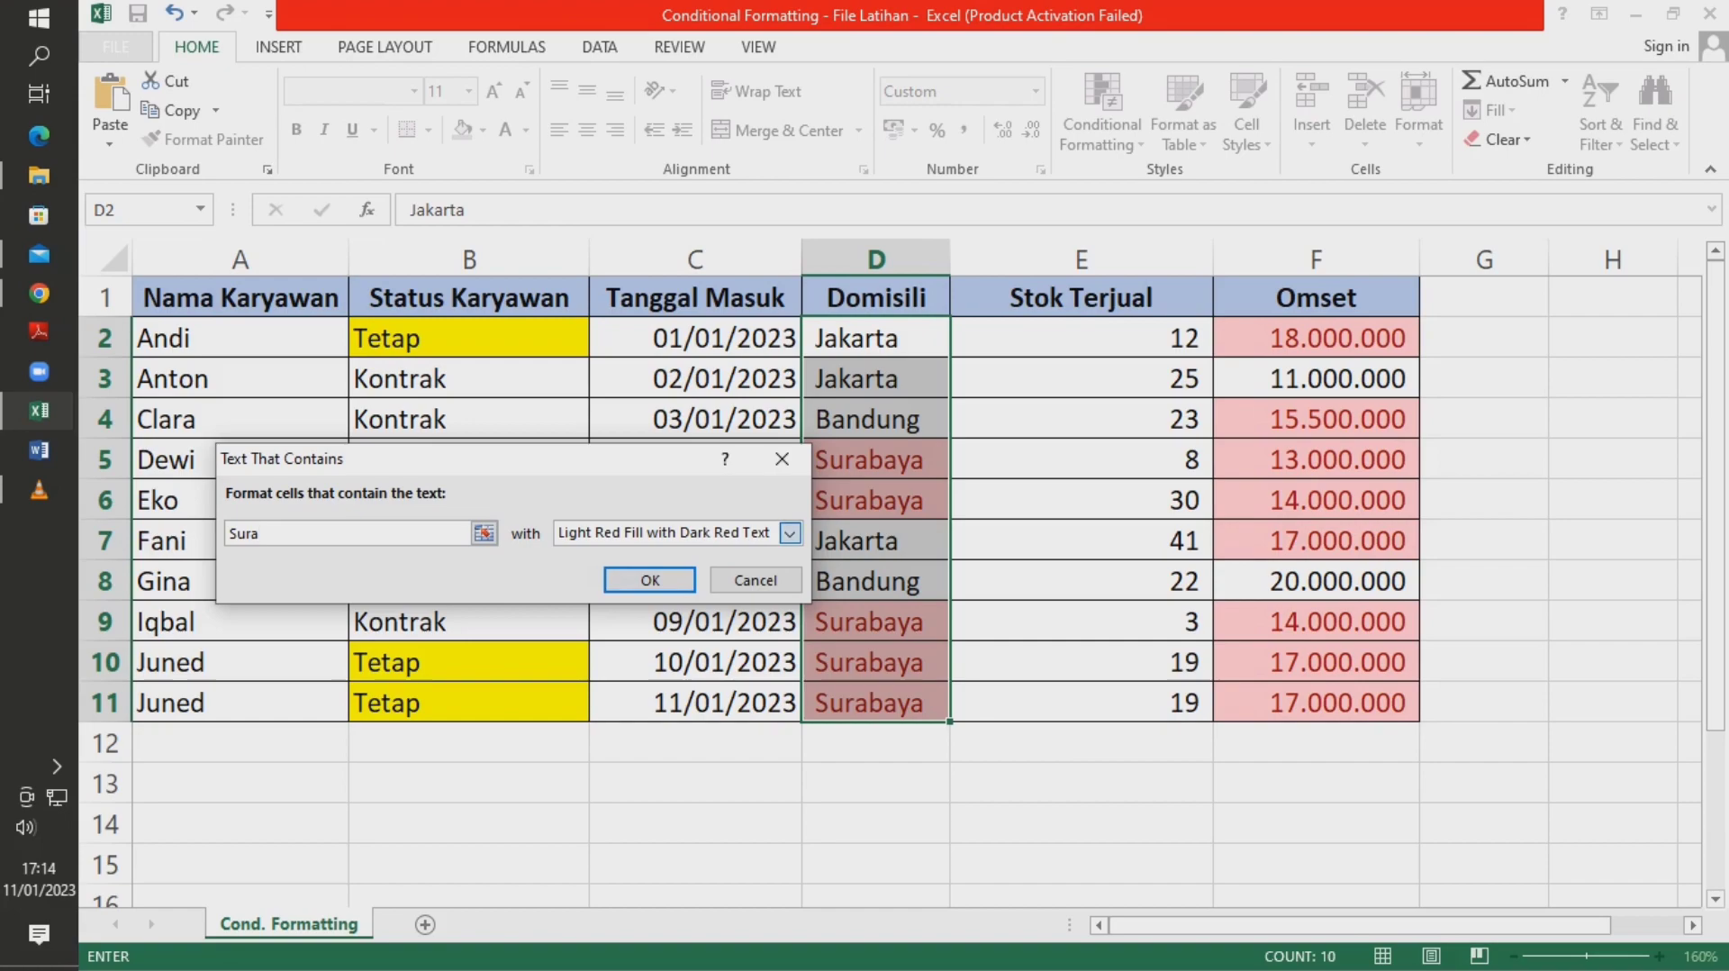
- Give the Text that Contains rule a custom format with a light blue fill and apply it to the Domisili cells
{"action": "left_click", "coordinate": [790, 532]}
{"action": "left_click", "coordinate": [611, 654]}
{"action": "left_click", "coordinate": [363, 454]}
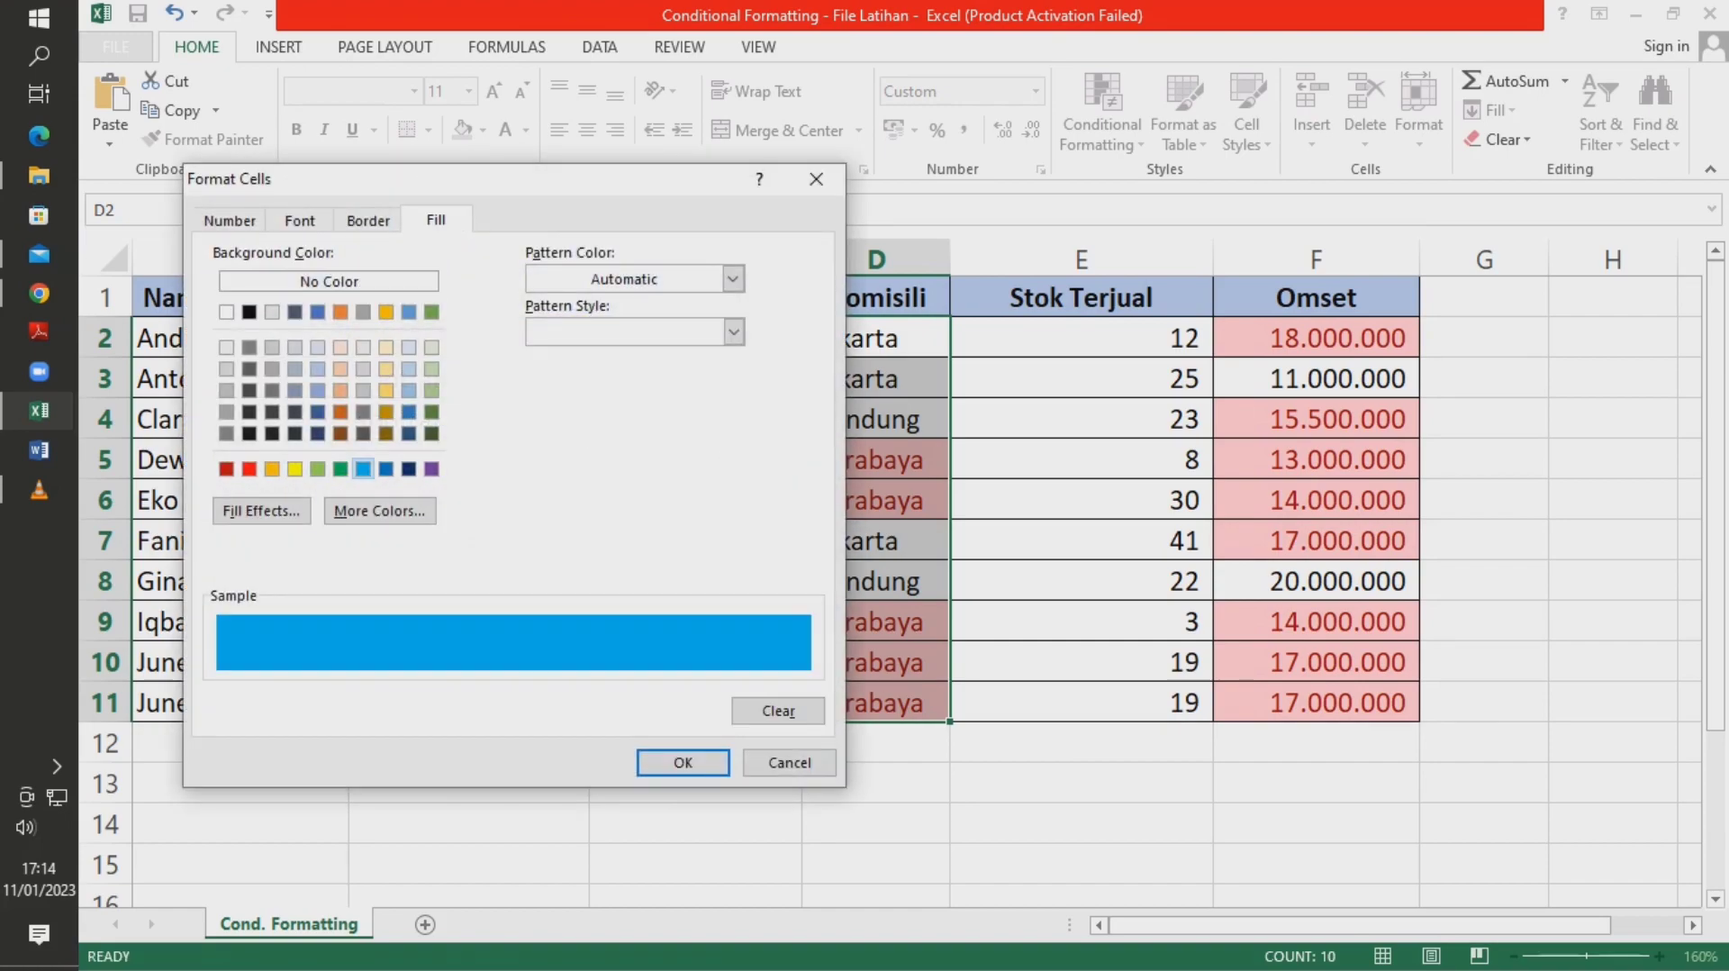
{"action": "left_click", "coordinate": [684, 762]}
{"action": "key", "text": "Return"}
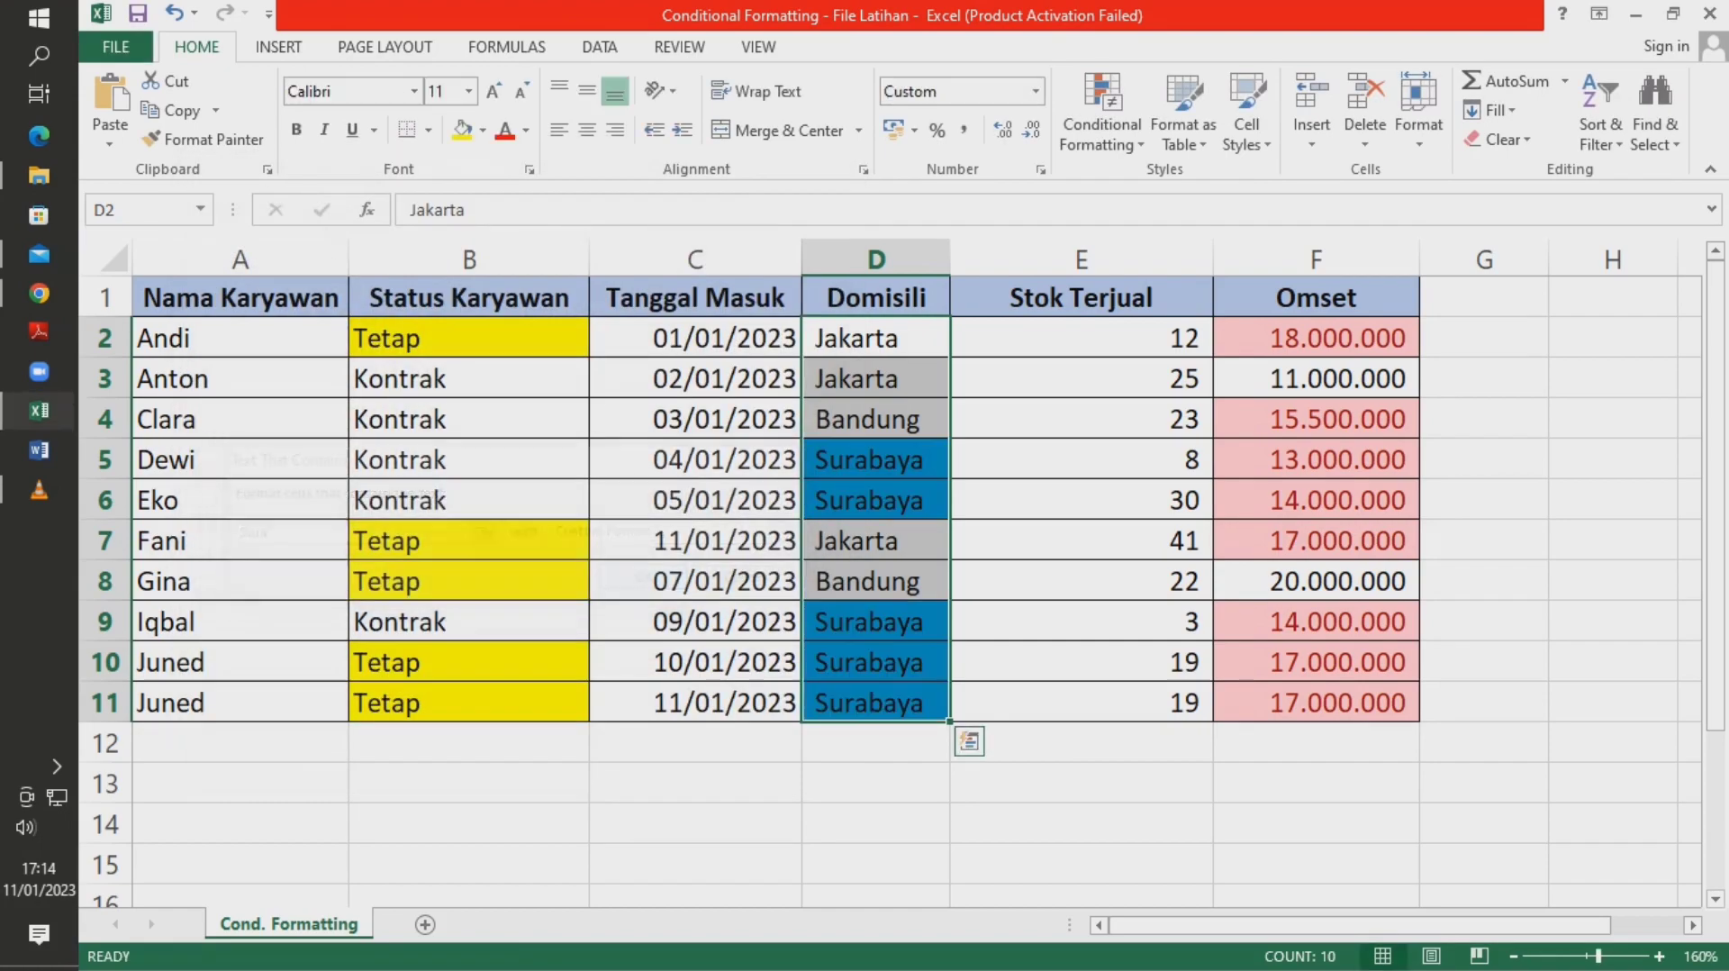
- Check the highlighted Domisili entries in D9, D6 and D5 against the text rule
{"action": "left_click", "coordinate": [874, 621]}
{"action": "left_click", "coordinate": [874, 500]}
{"action": "left_click", "coordinate": [1080, 499]}
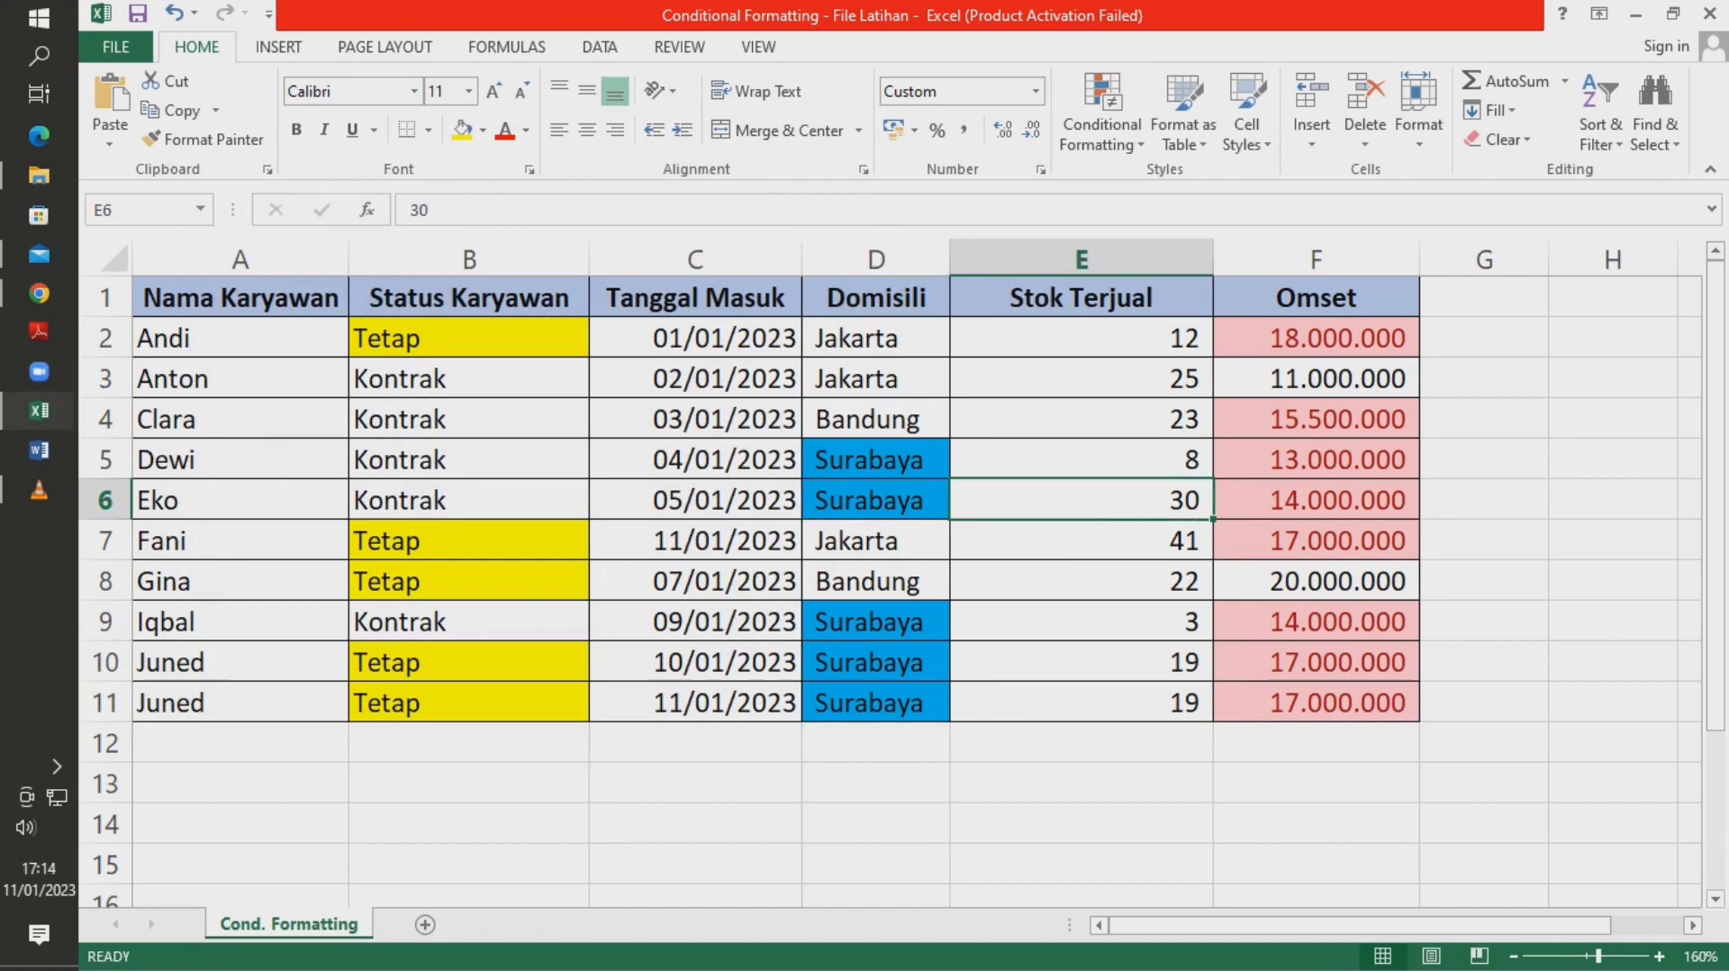
{"action": "left_click", "coordinate": [875, 459]}
- Change the Domisili entry in D4 to Surakarta to test the text rule
{"action": "left_click", "coordinate": [875, 418]}
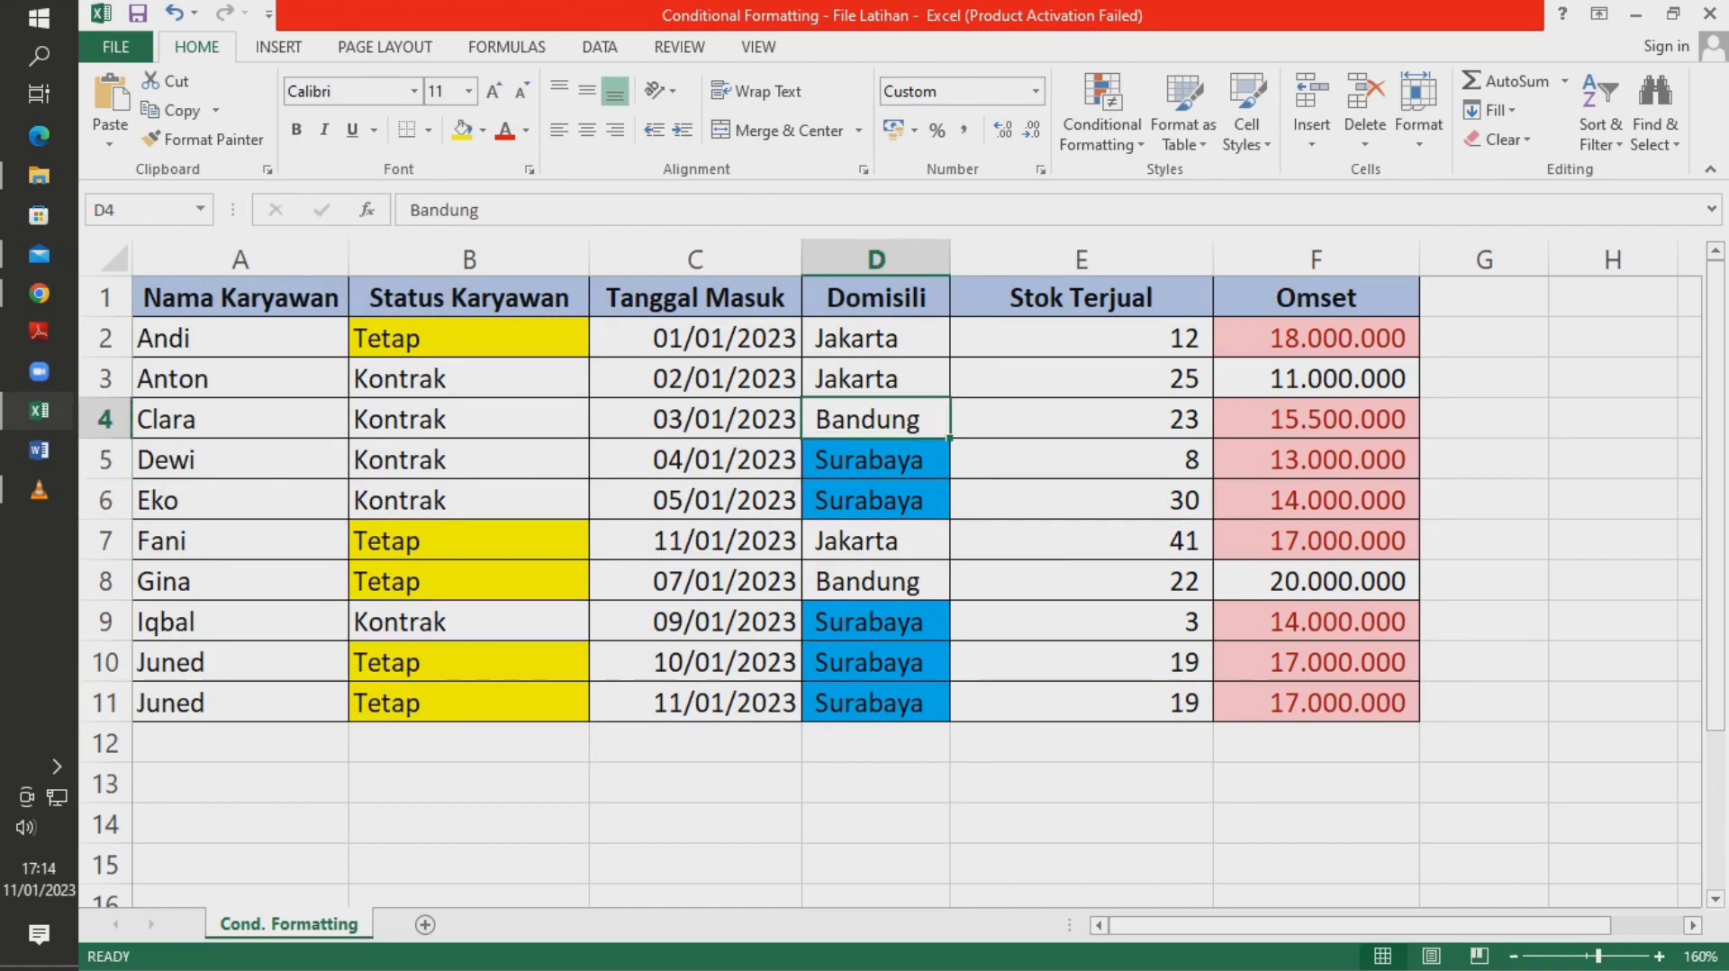
{"action": "type", "text": "Surakarta"}
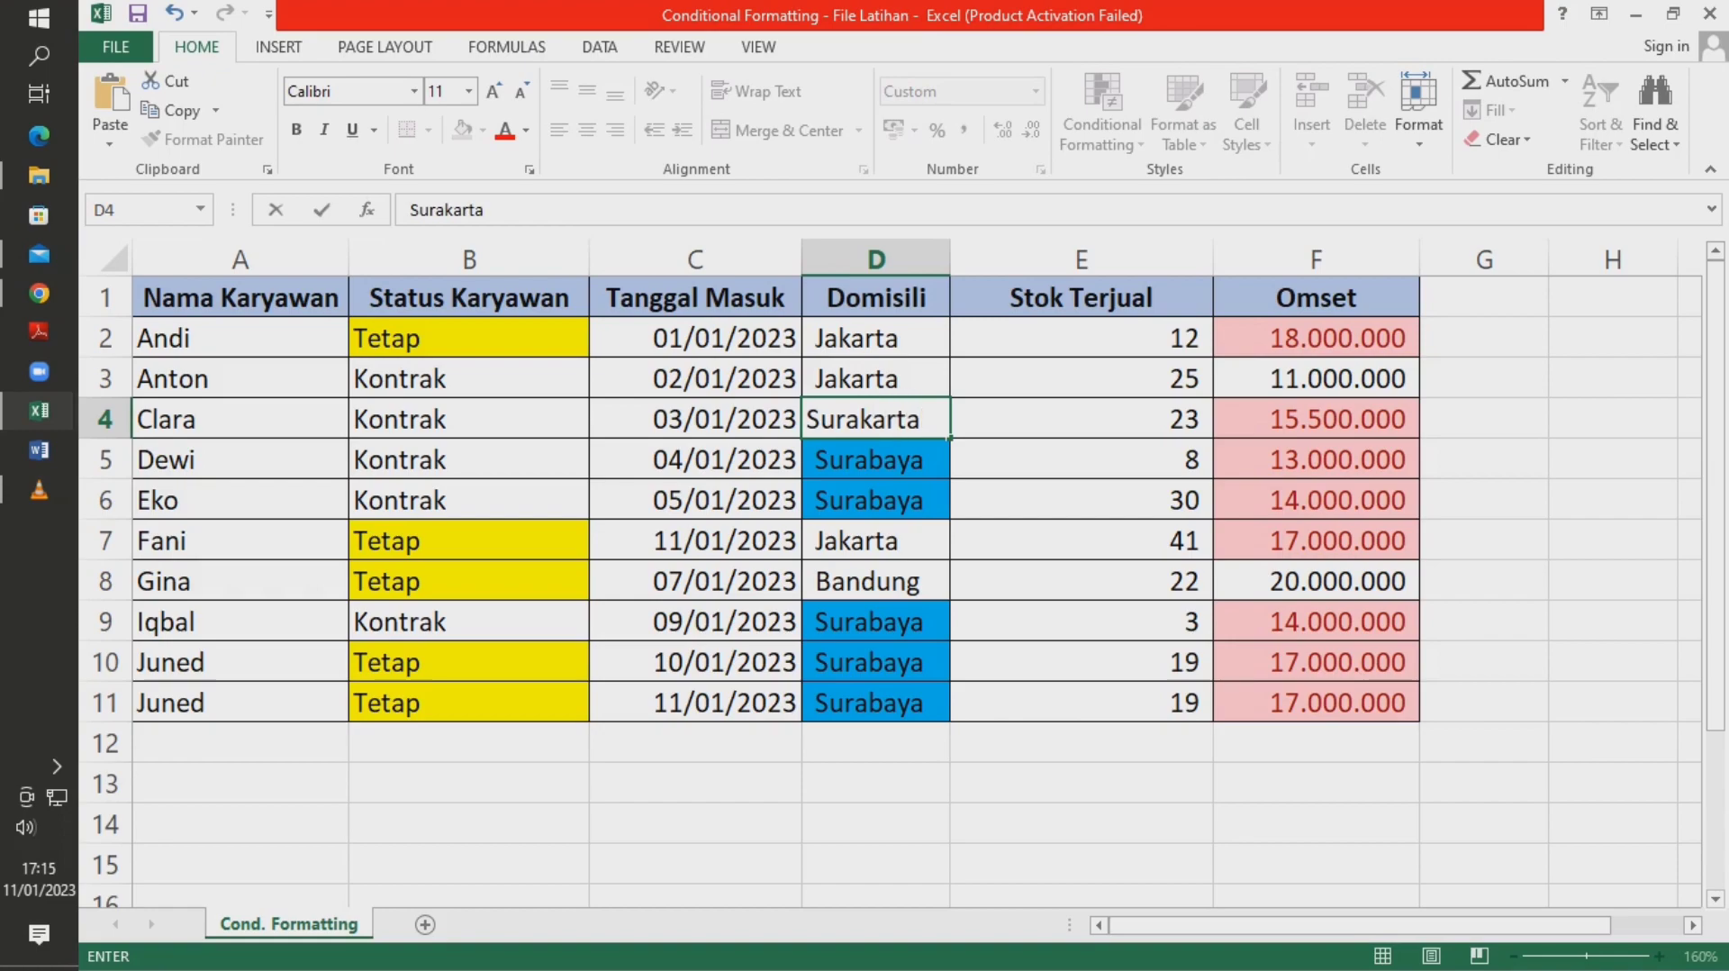
{"action": "key", "text": "Return"}
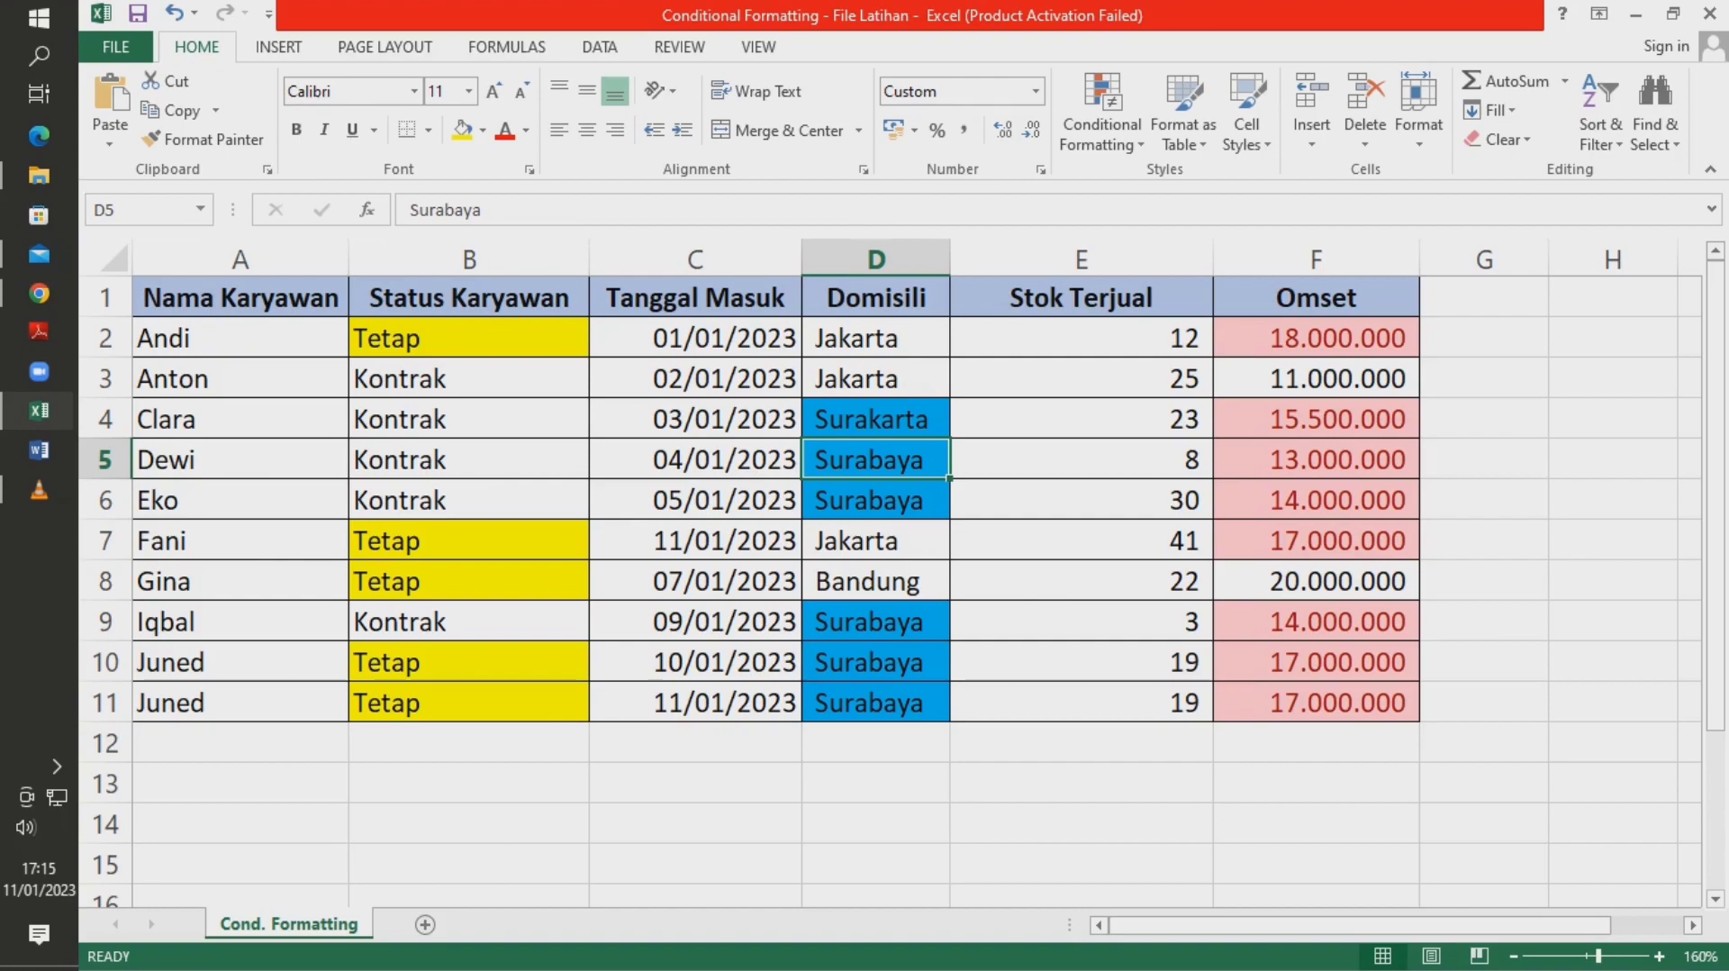
- Set up an A Date Occurring highlight rule for the Tanggal Masuk cells C2:C11 with the period Today
{"action": "left_click_drag", "start_coordinate": [693, 338], "coordinate": [693, 702]}
{"action": "left_click", "coordinate": [1102, 113]}
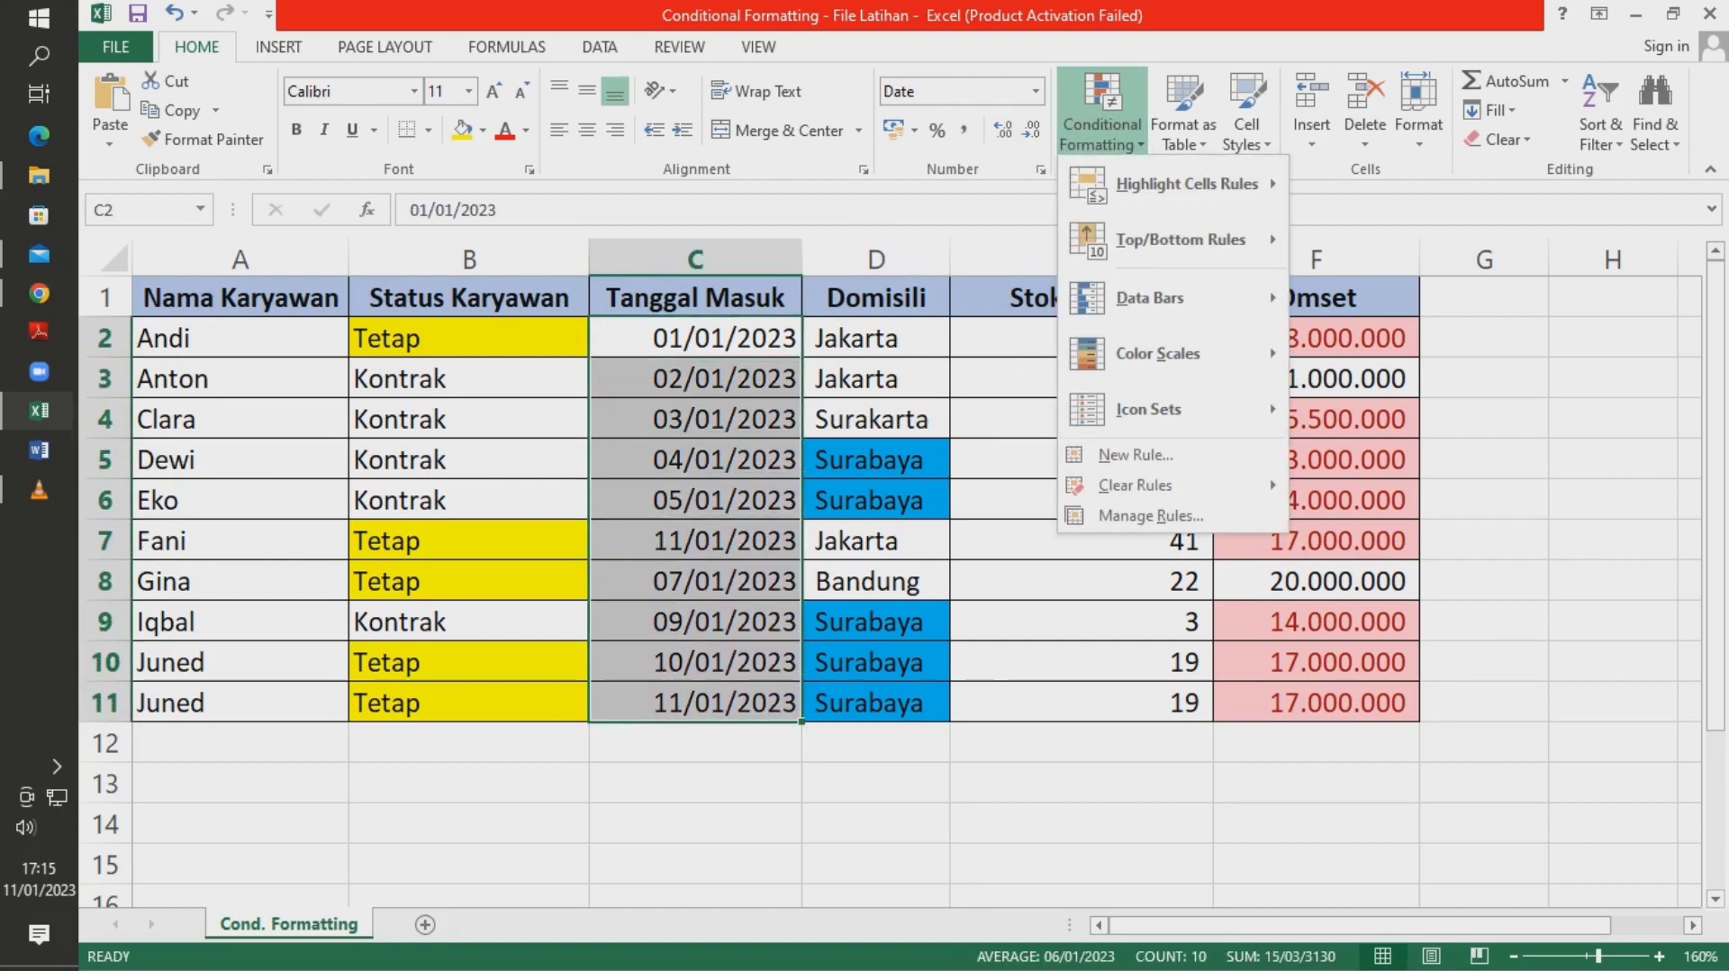
{"action": "mouse_move", "coordinate": [1187, 183]}
{"action": "left_click", "coordinate": [1412, 465]}
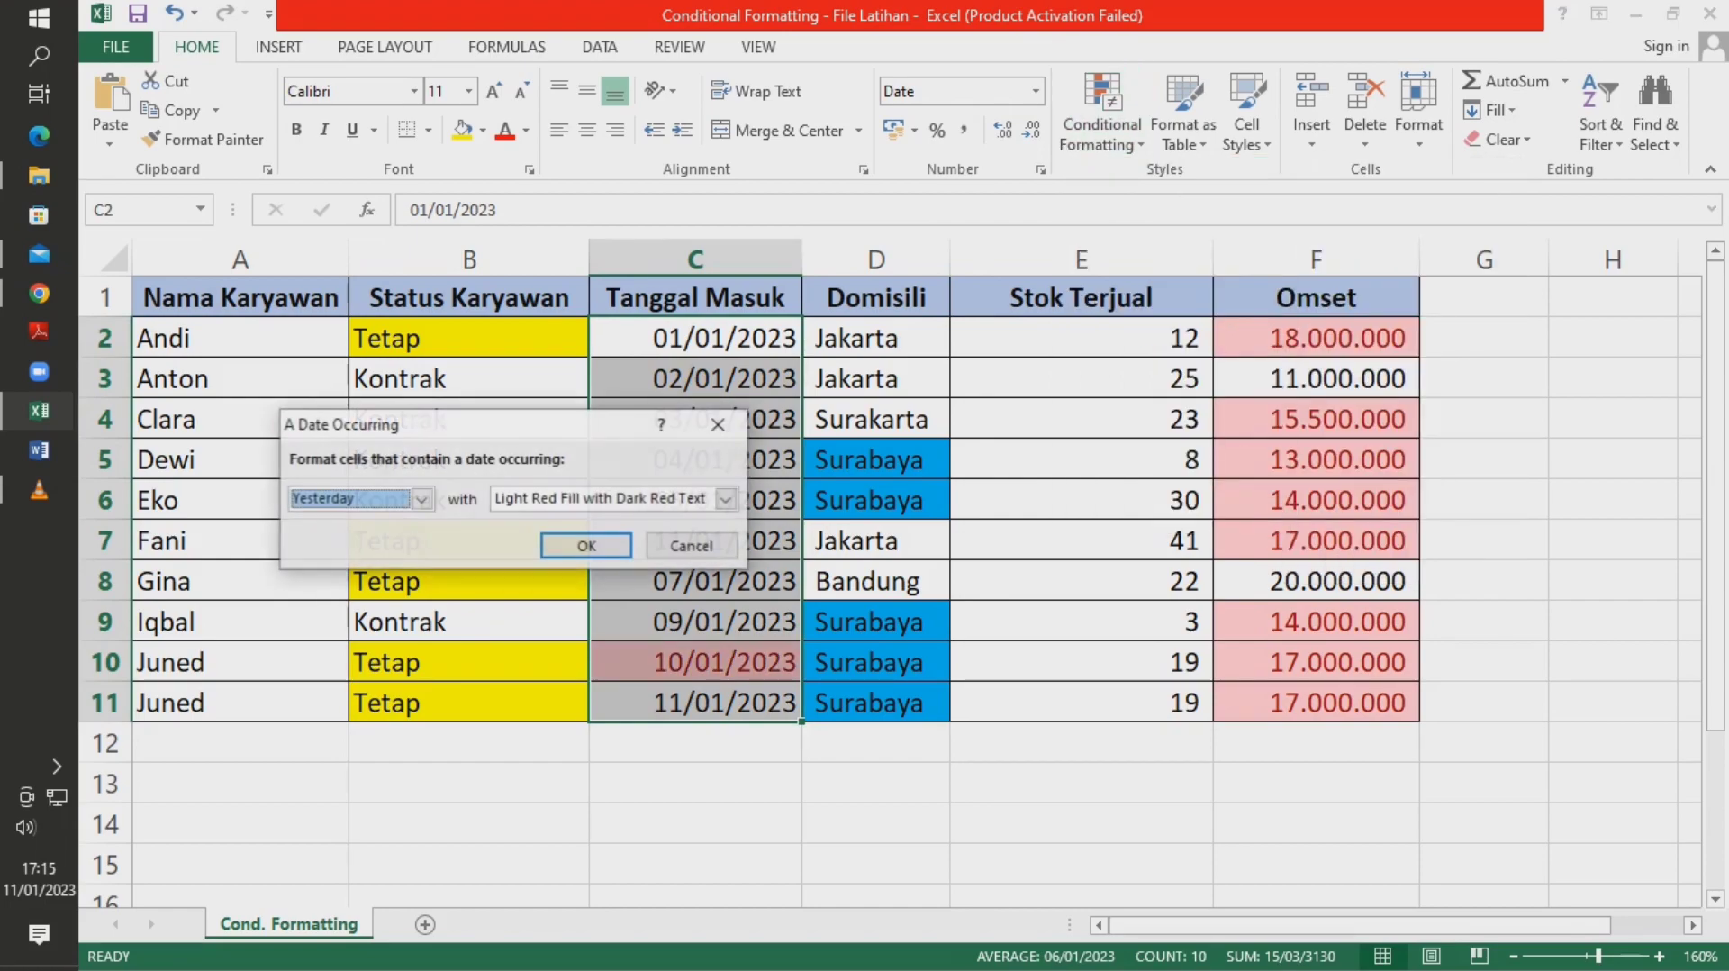
{"action": "left_click", "coordinate": [420, 498]}
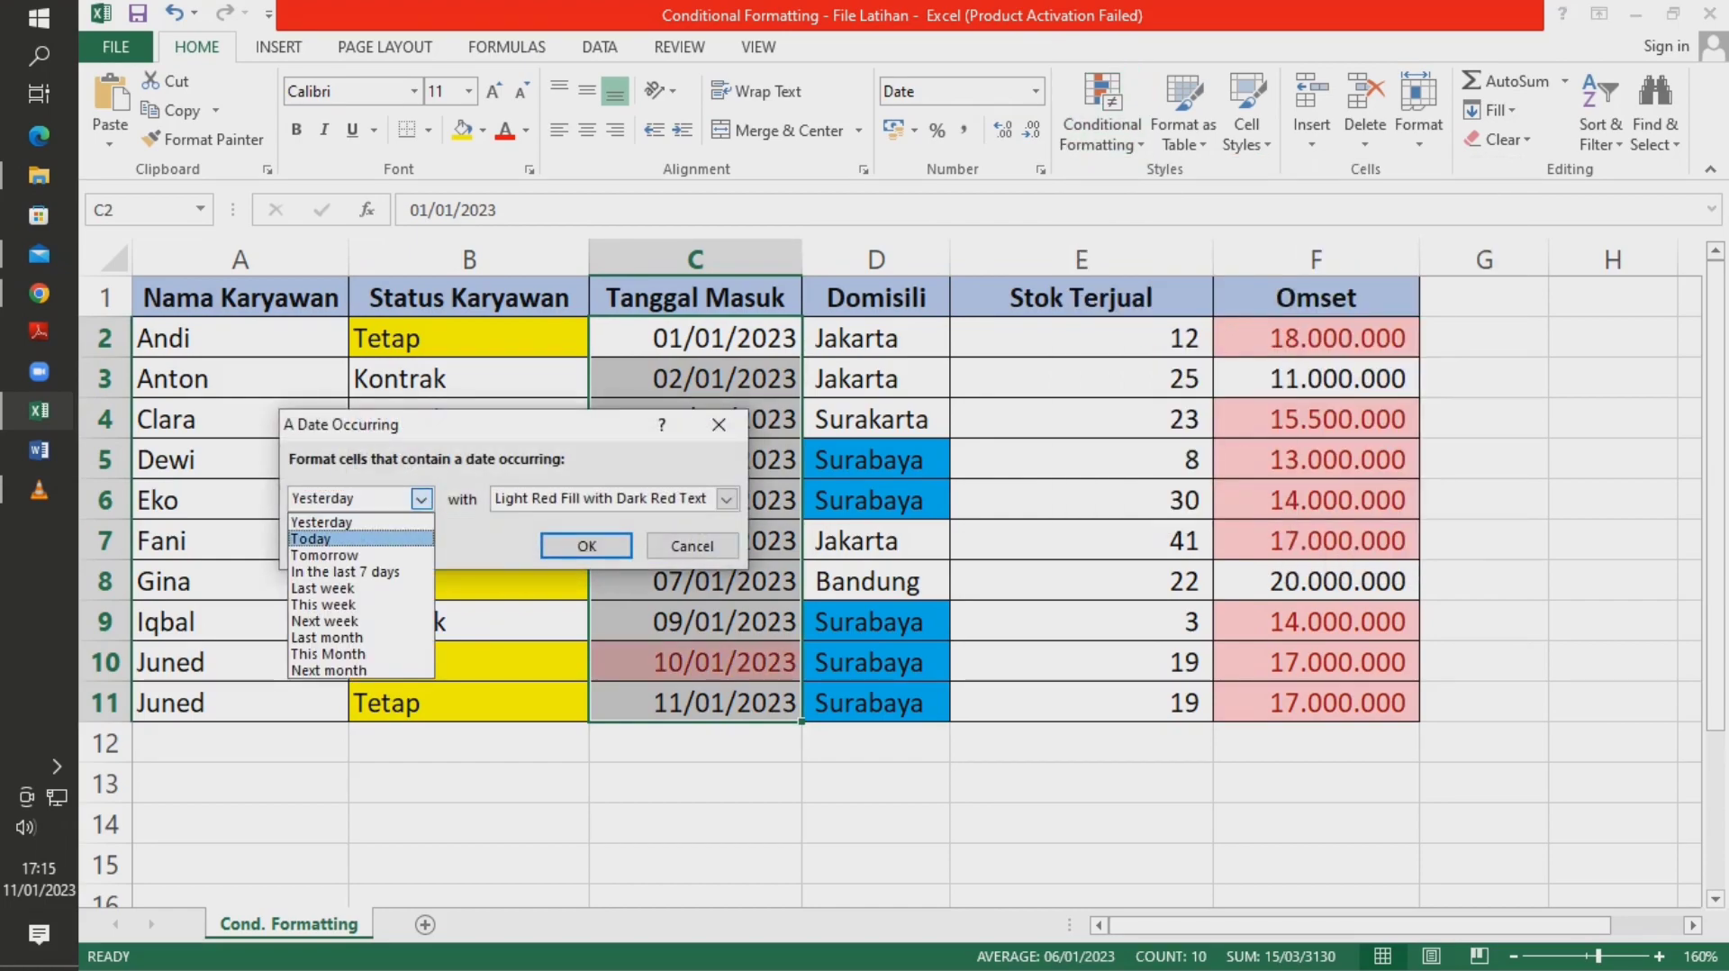
{"action": "key", "text": "Return"}
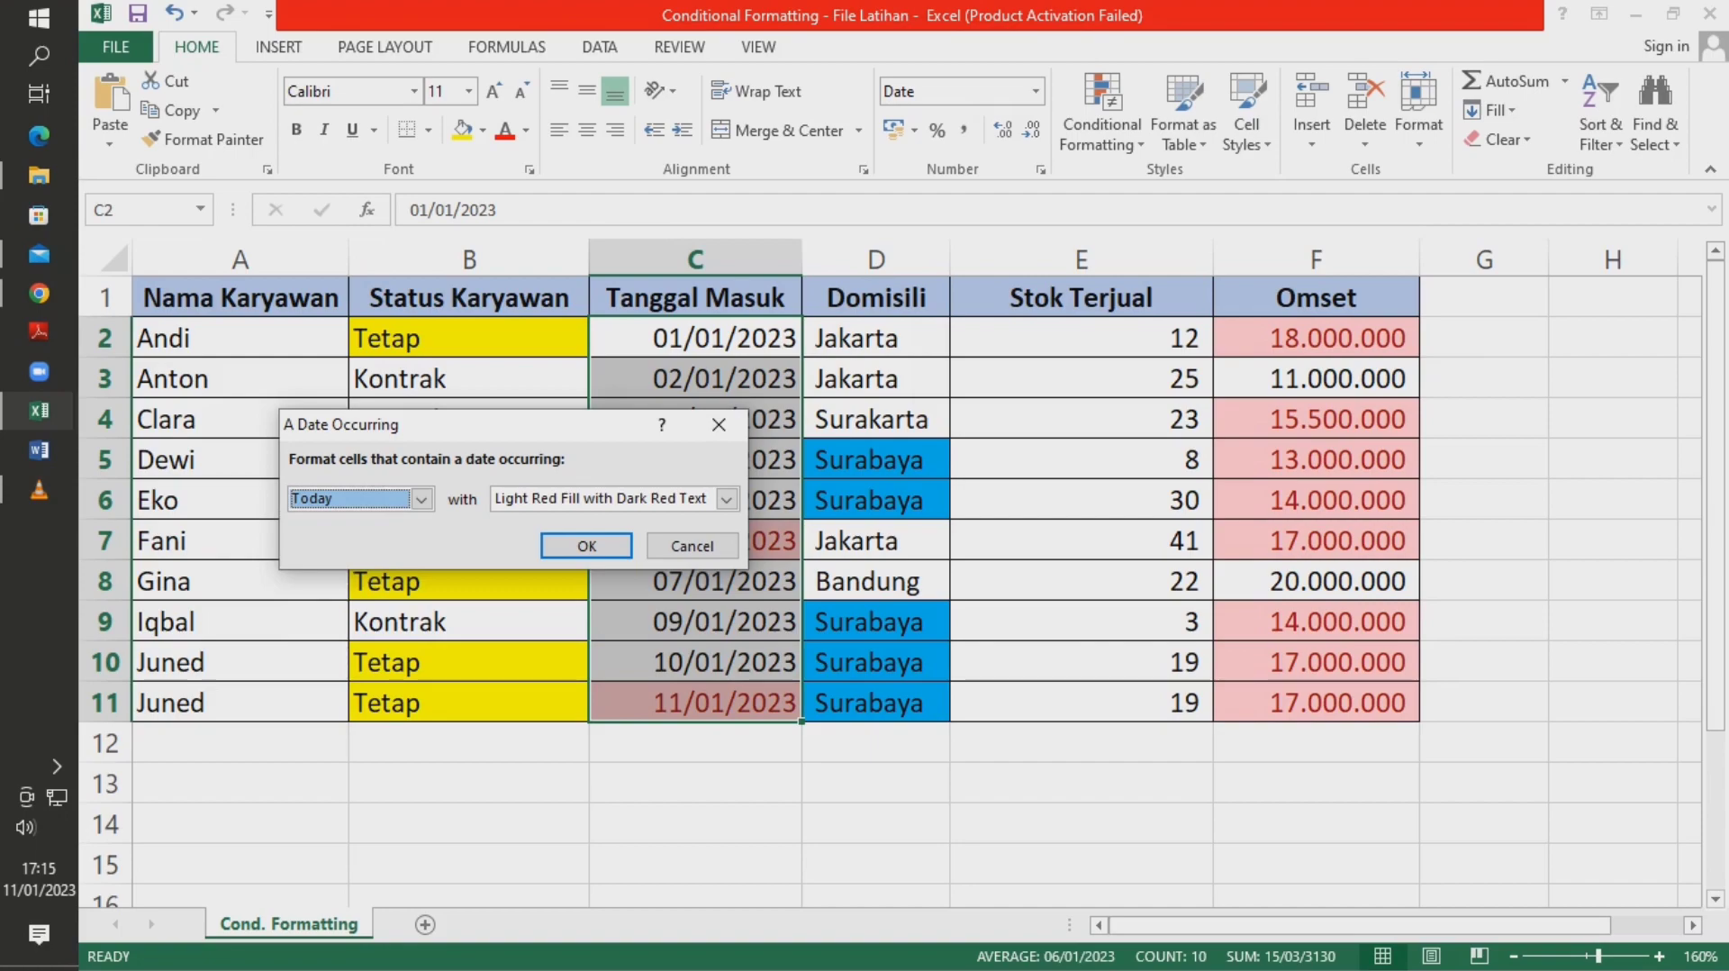
- Give the date rule a custom format with an orange fill and apply it to the Tanggal Masuk cells
{"action": "left_click", "coordinate": [726, 499]}
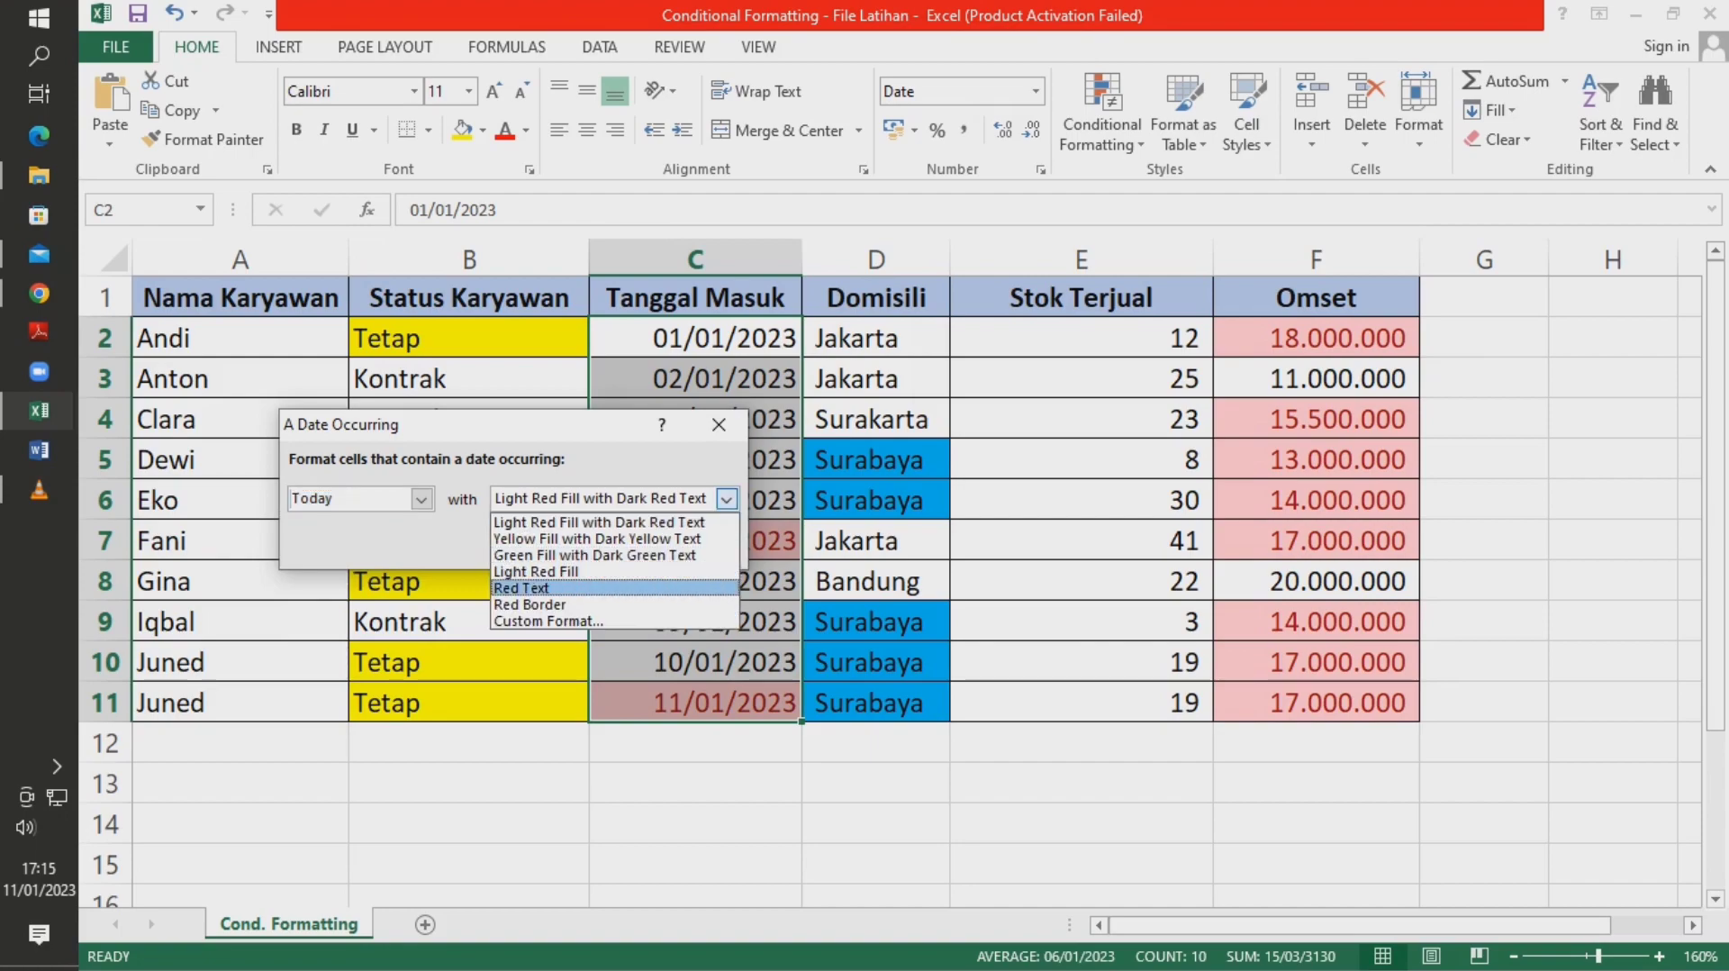
{"action": "left_click", "coordinate": [615, 620]}
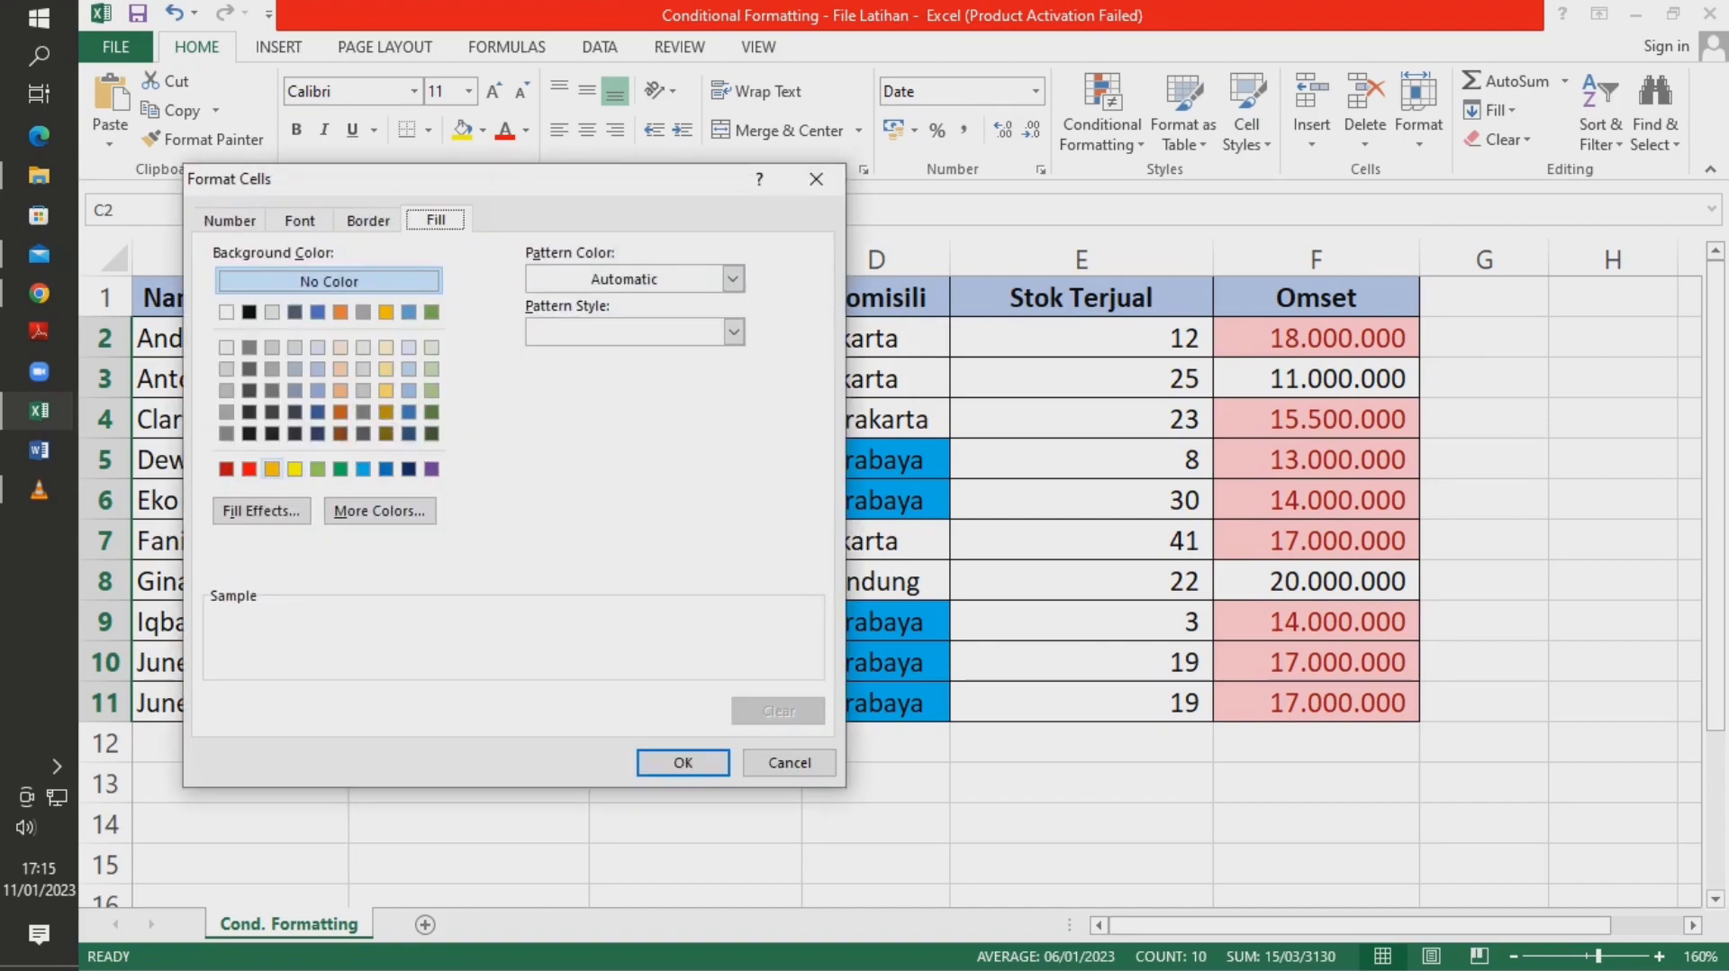
{"action": "left_click", "coordinate": [272, 468]}
{"action": "key", "text": "Return"}
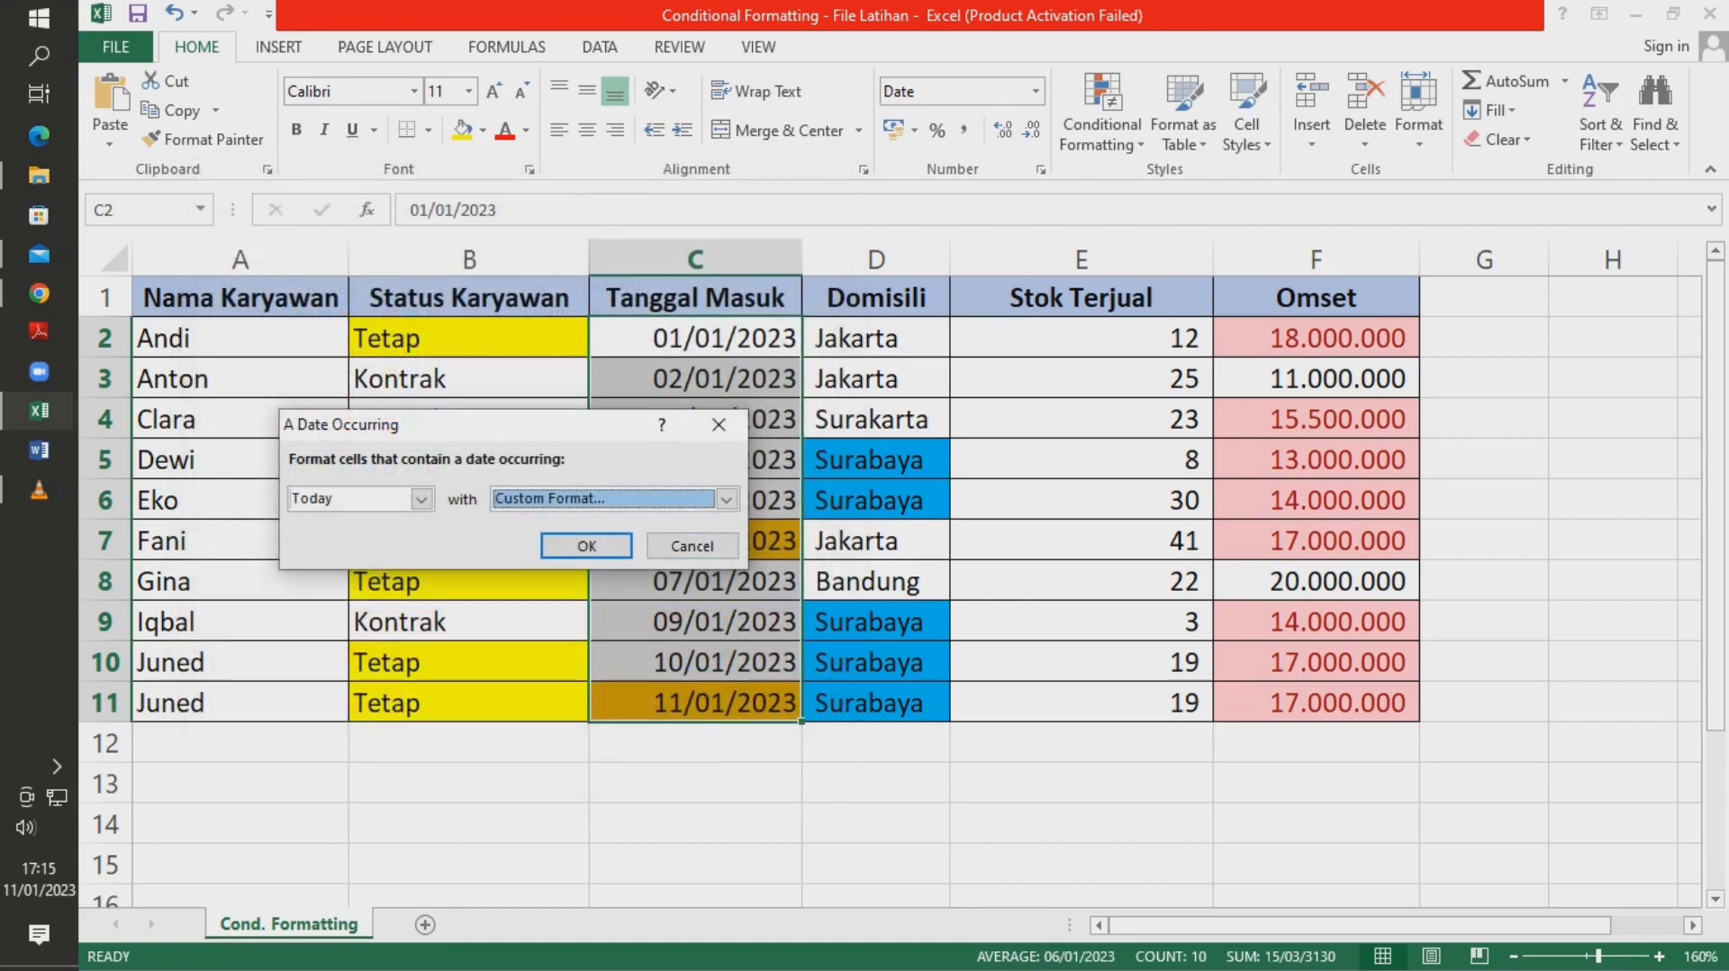
{"action": "left_click", "coordinate": [587, 546]}
- Check the highlighted Tanggal Masuk dates in C7 and C11 against today's date
{"action": "left_click", "coordinate": [876, 460]}
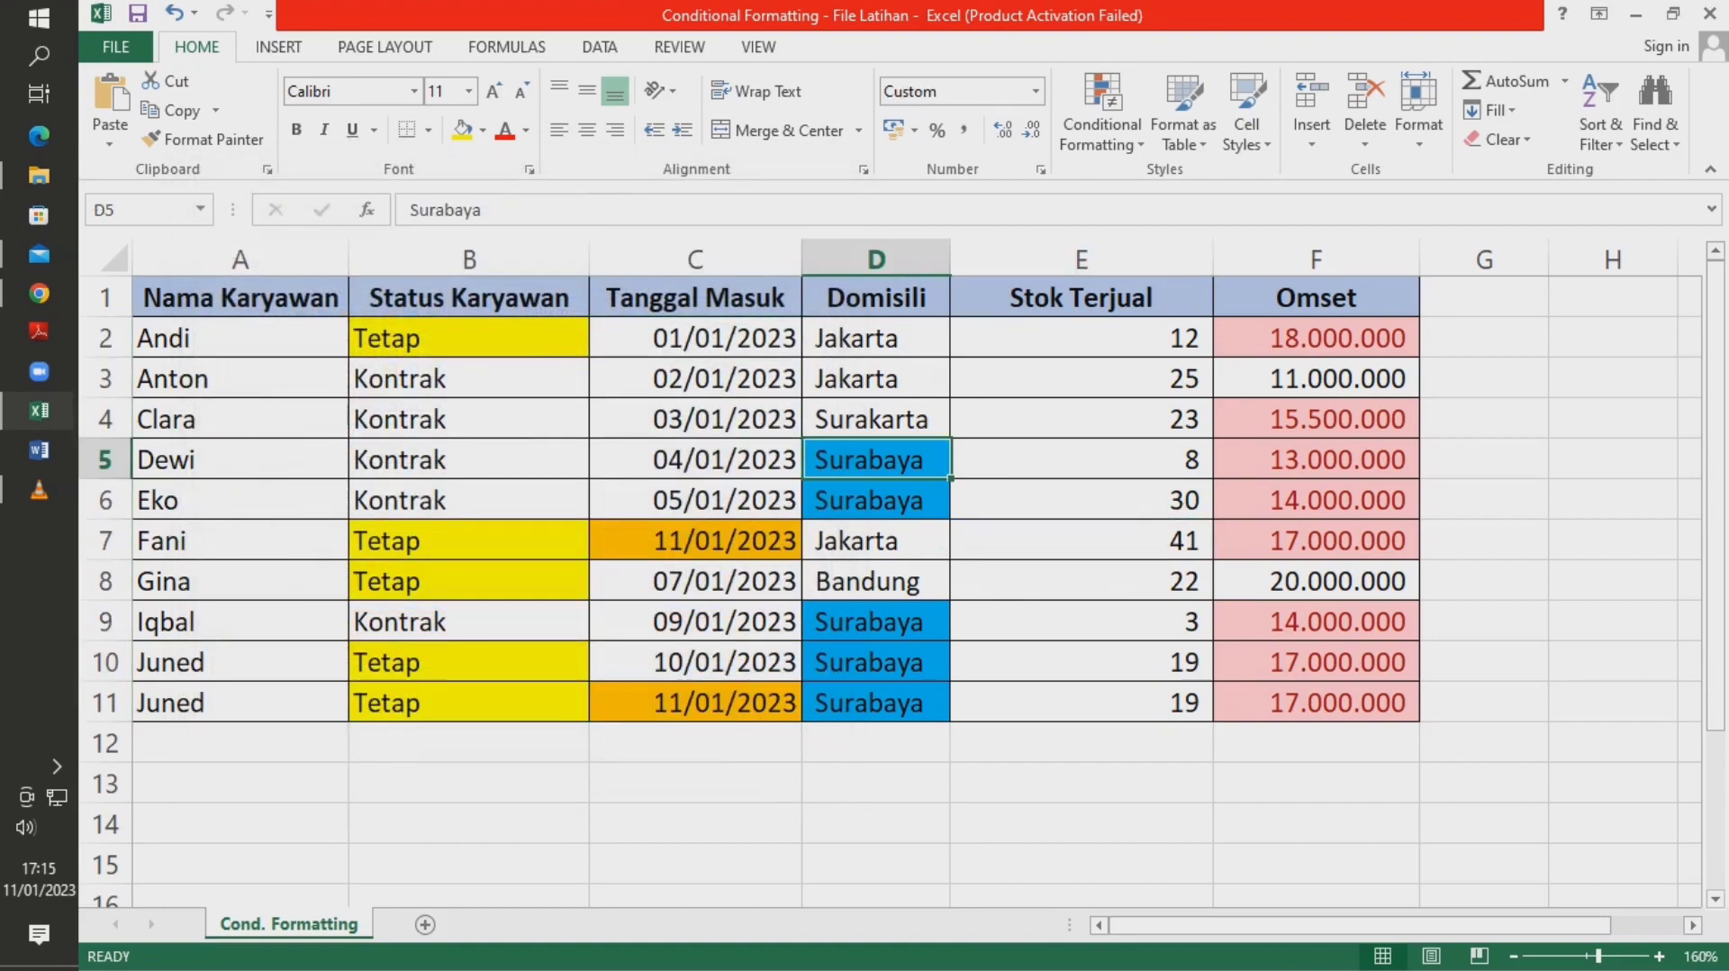
{"action": "left_click", "coordinate": [695, 541]}
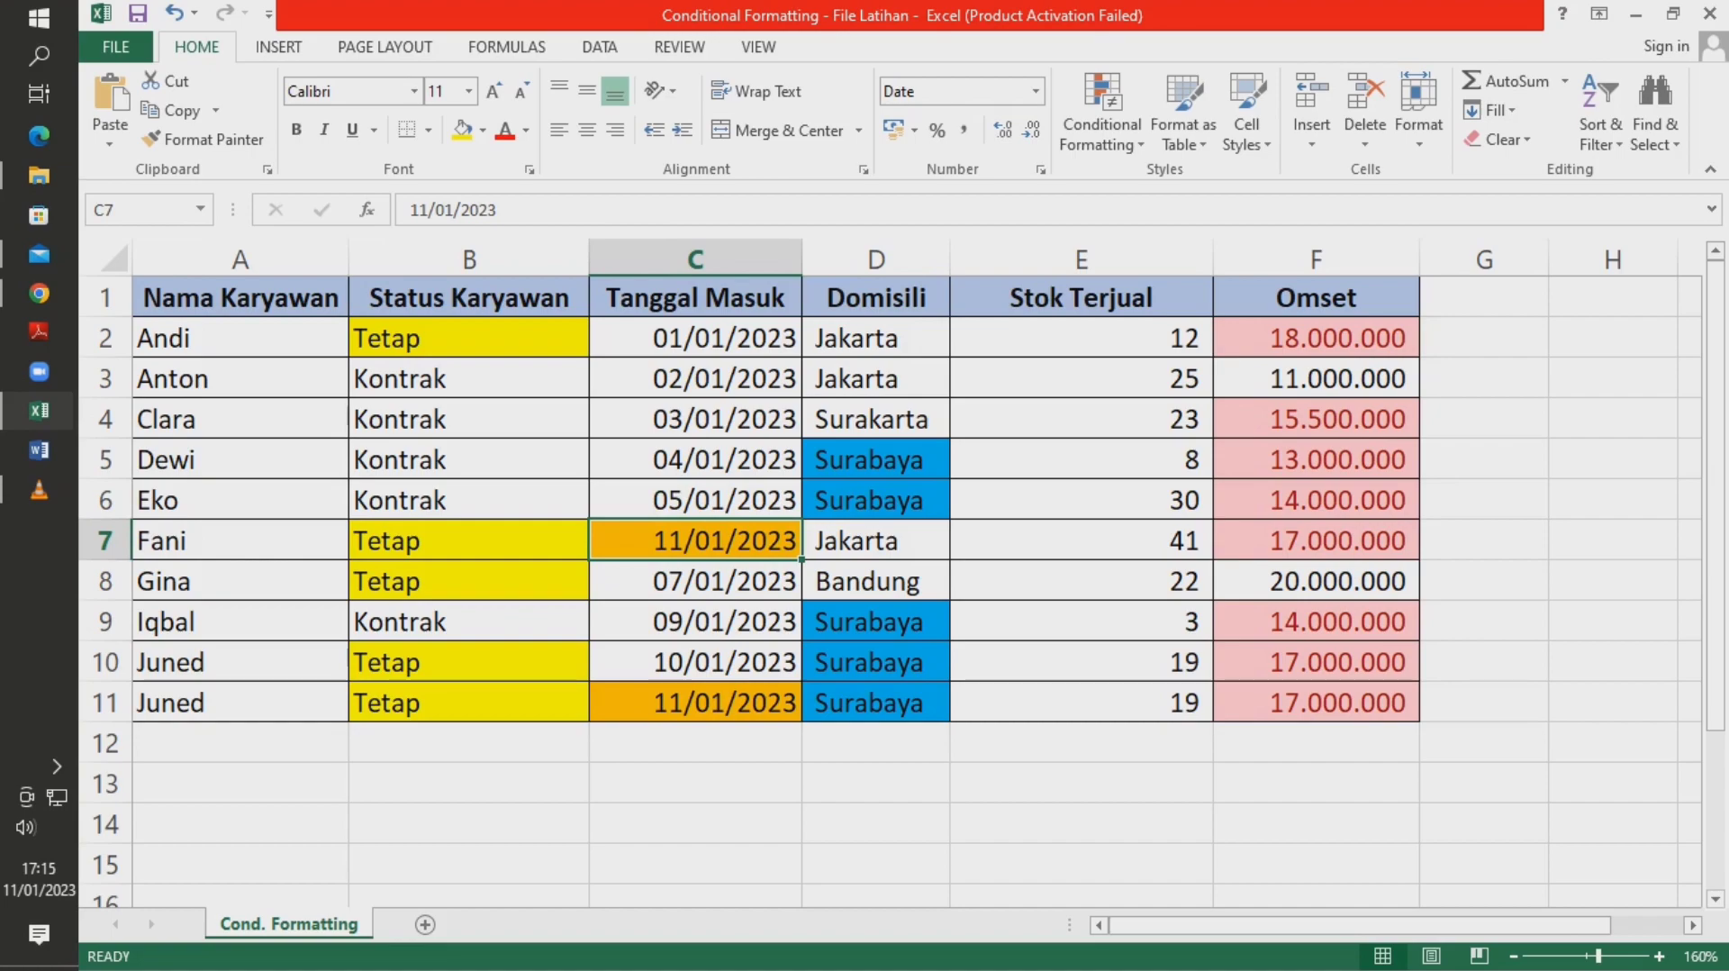
{"action": "left_click", "coordinate": [695, 703], "text": "ctrl"}
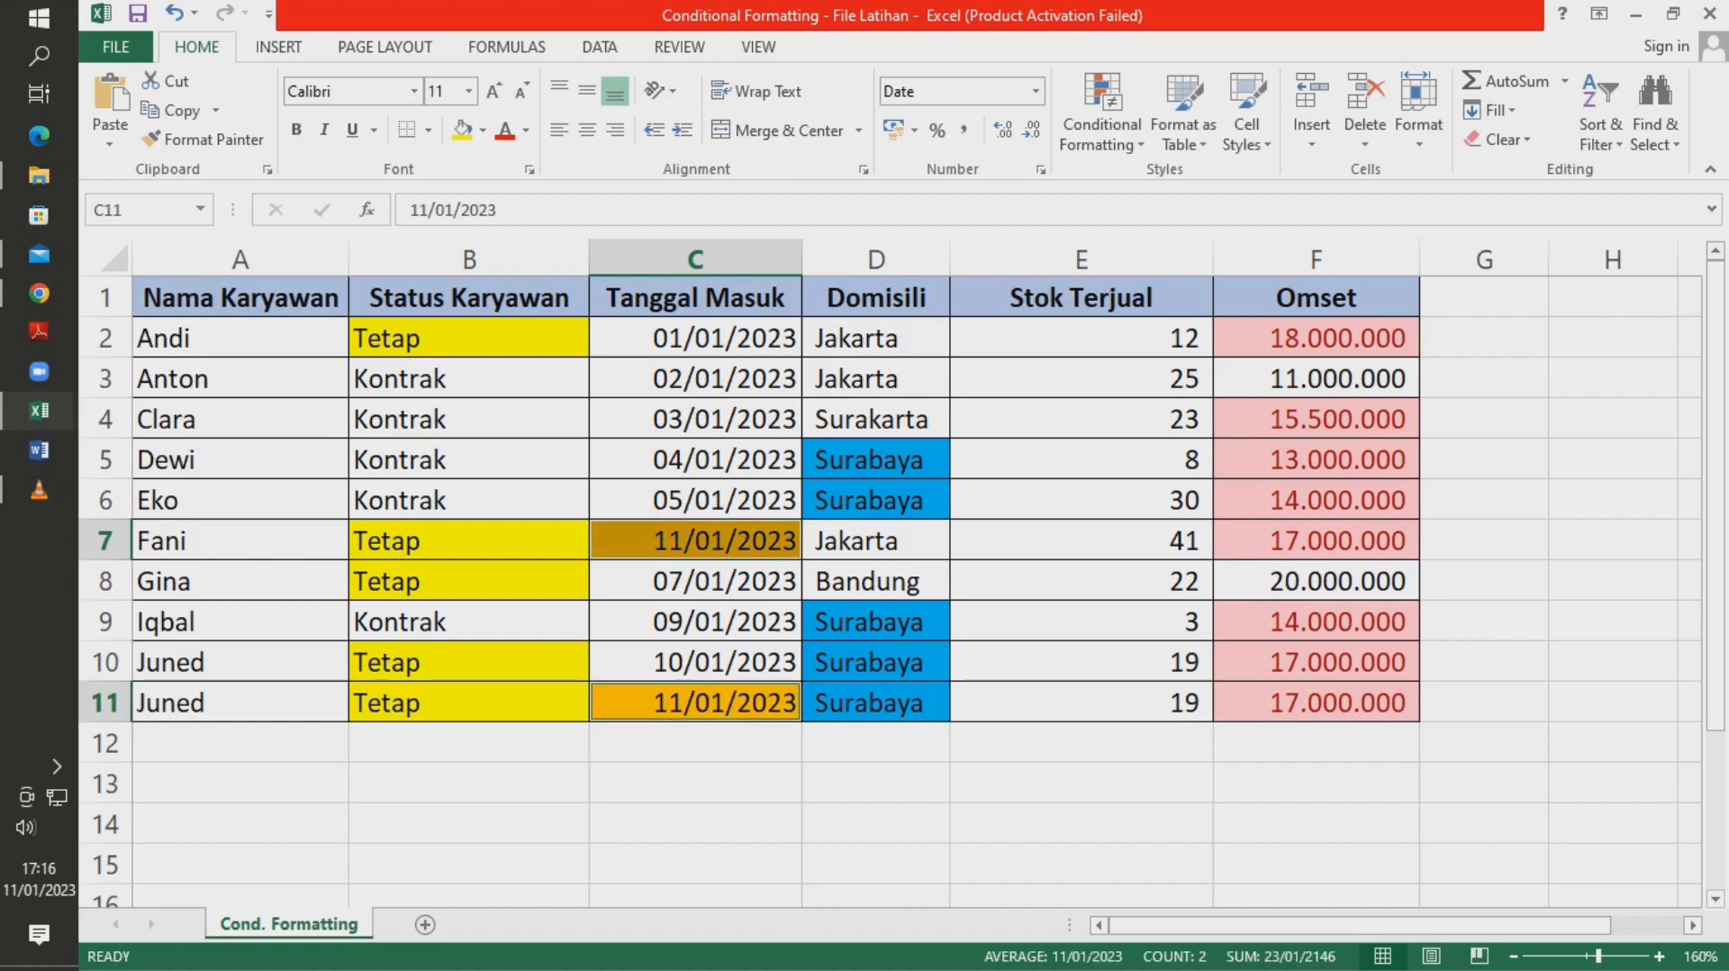
- Start a Duplicate Values highlight rule for the Nama Karyawan cells A2:A11
{"action": "left_click_drag", "start_coordinate": [241, 338], "coordinate": [240, 703]}
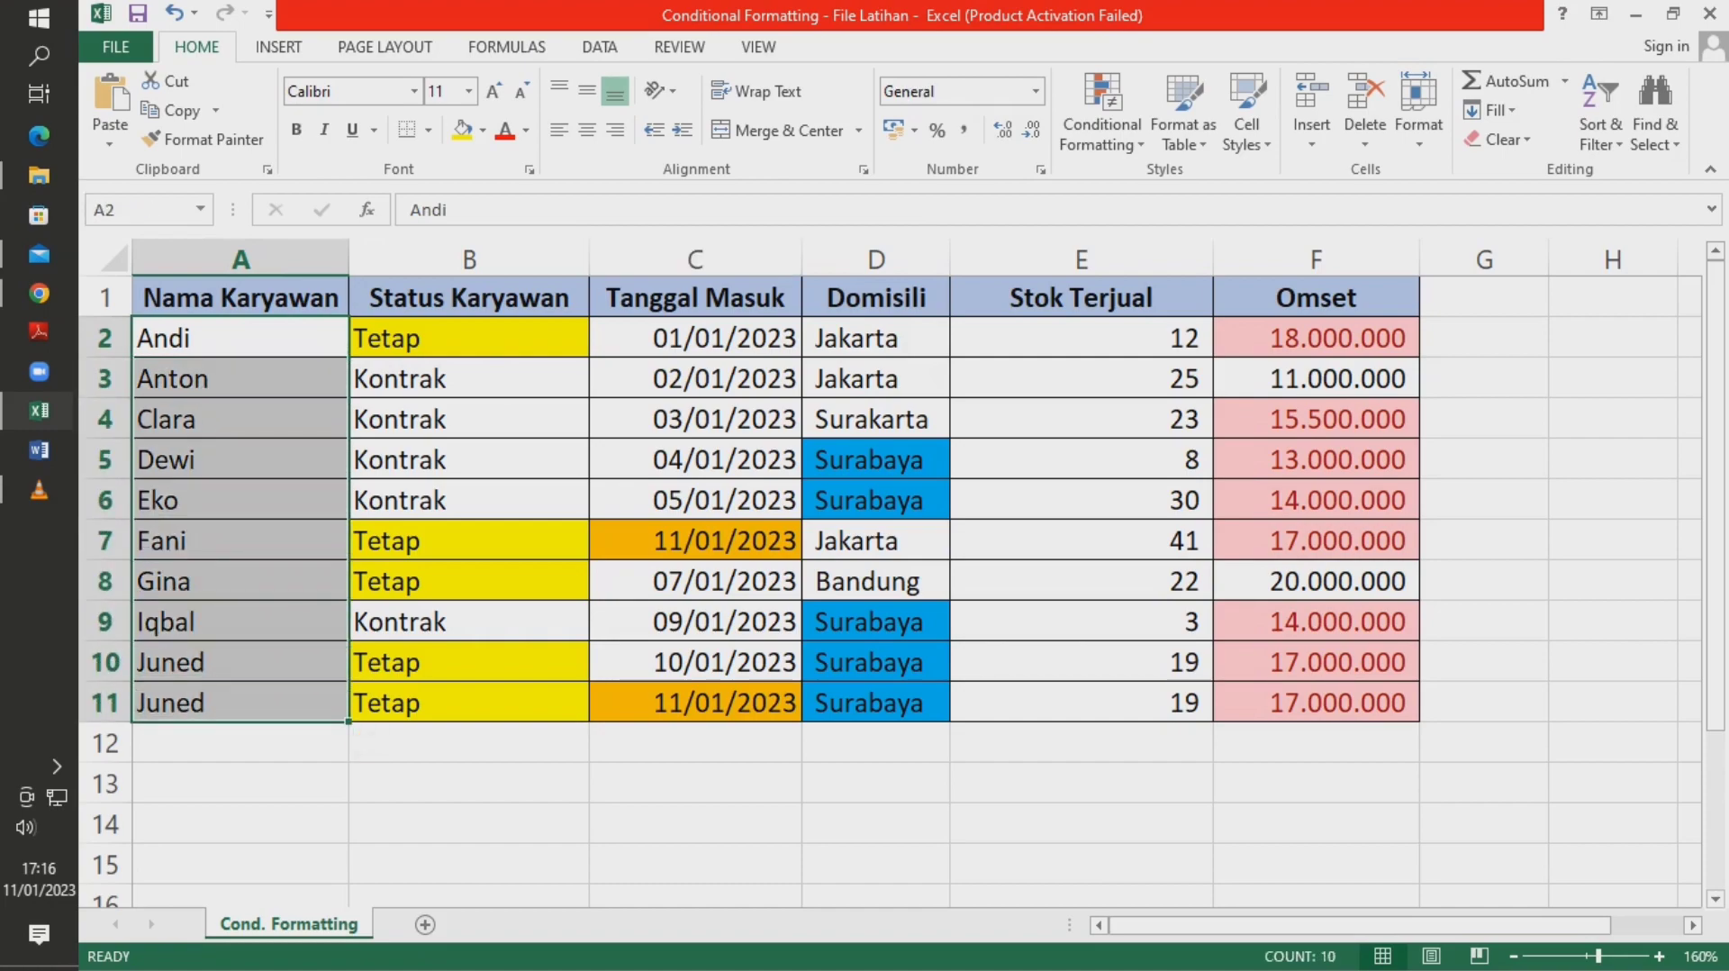
{"action": "left_click", "coordinate": [1100, 112]}
{"action": "mouse_move", "coordinate": [1162, 177]}
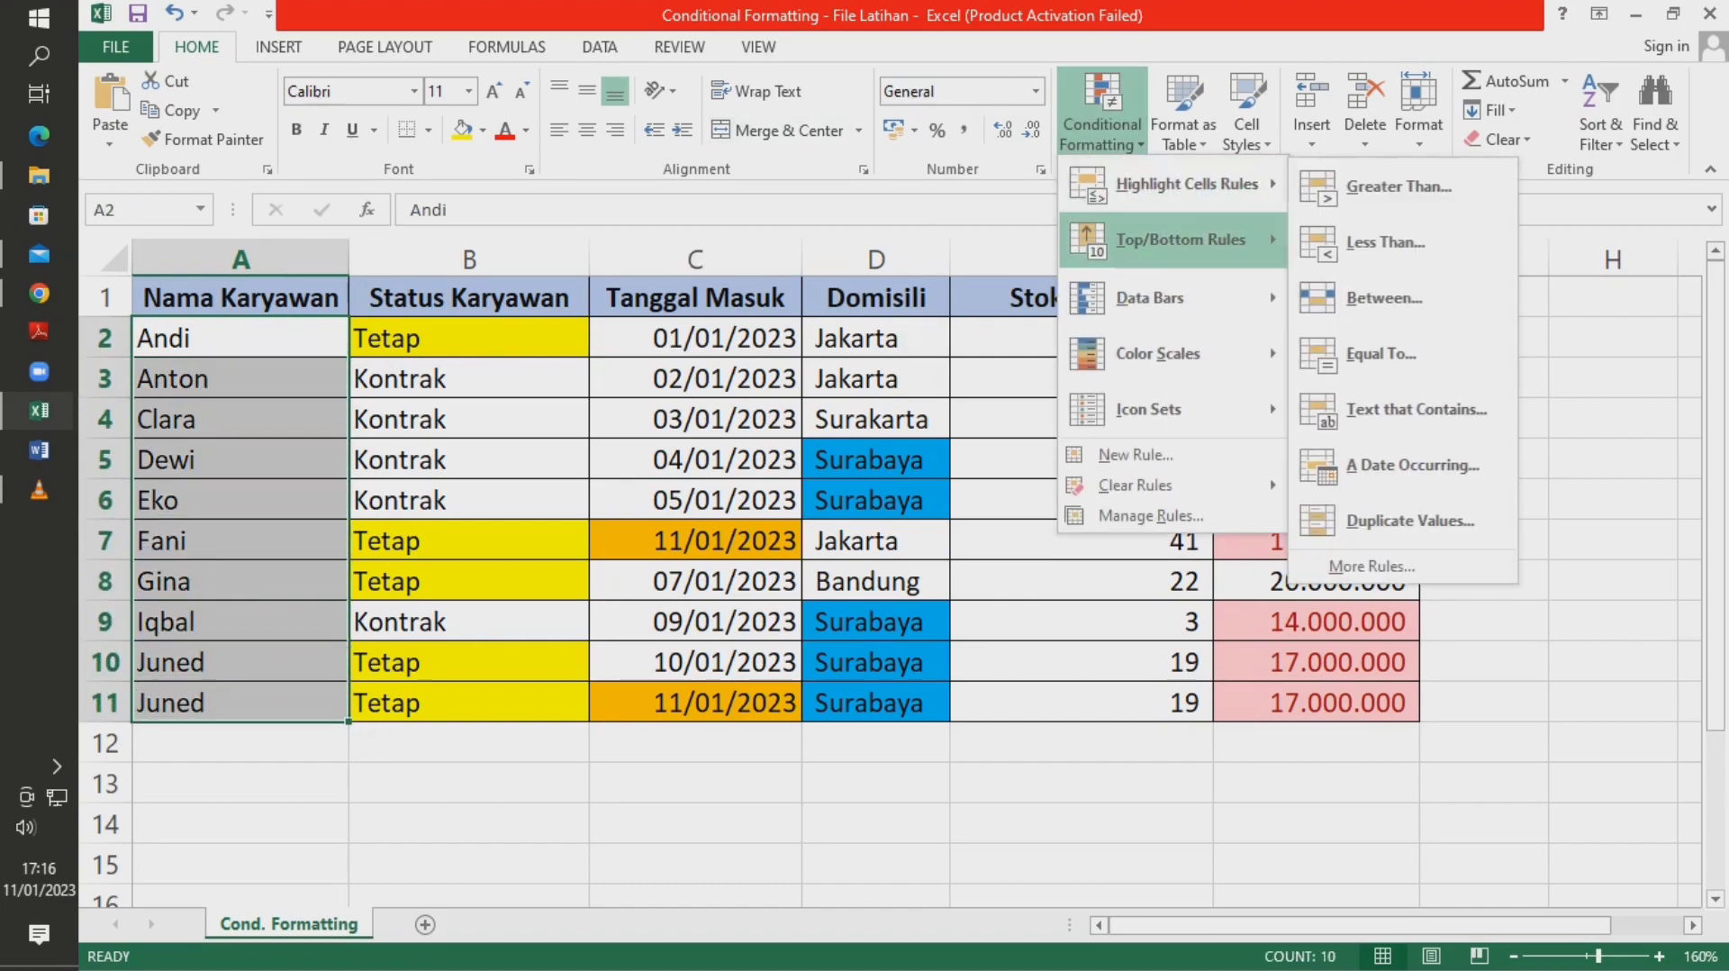
{"action": "left_click", "coordinate": [1377, 565]}
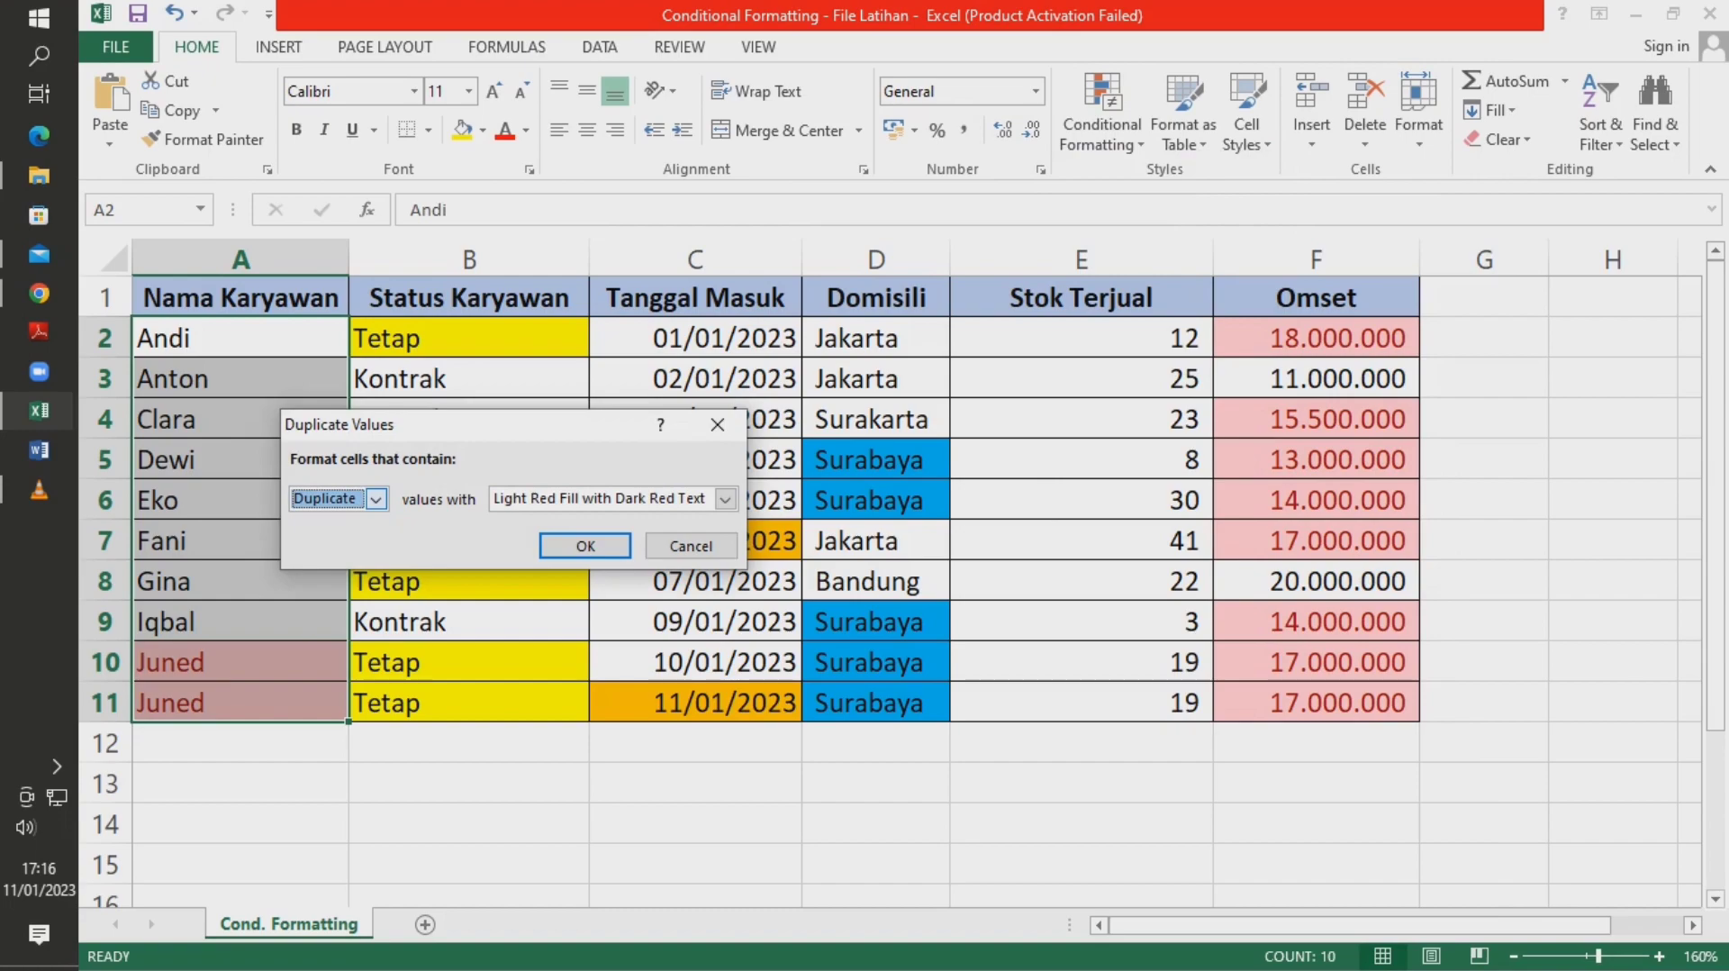
- Preview the Unique option in the Duplicate Values rule and set it back to Duplicate
{"action": "key", "text": "alt+Down"}
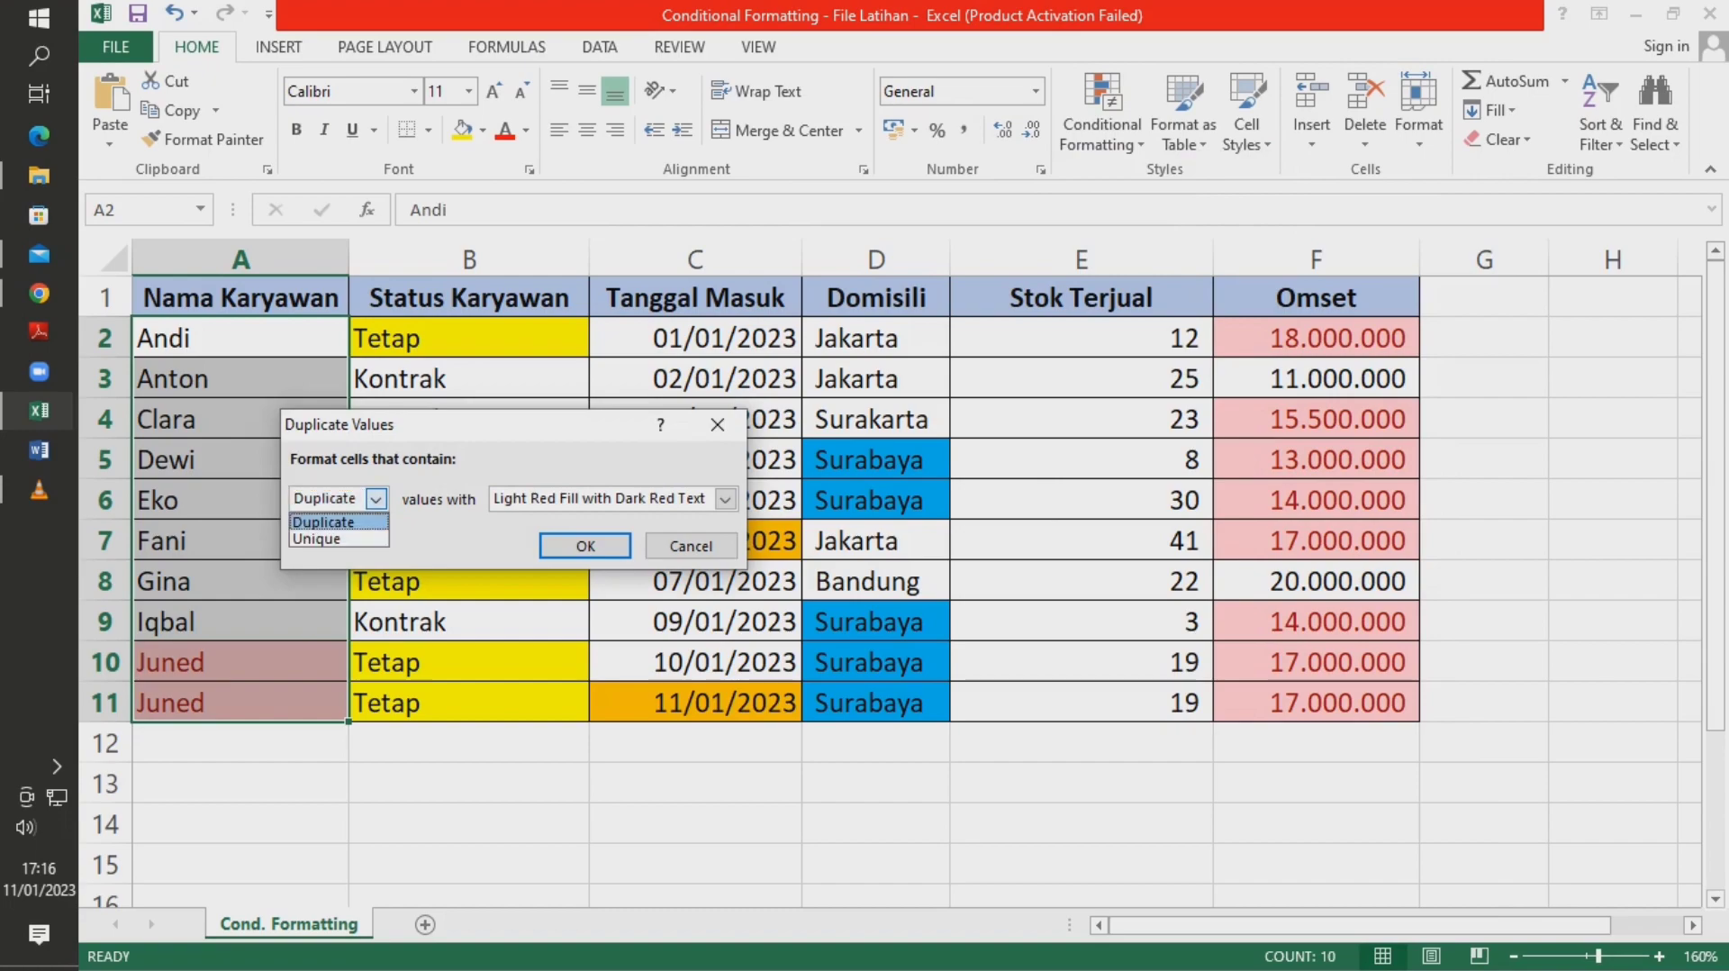
{"action": "key", "text": "Escape"}
{"action": "key", "text": "alt+Down"}
{"action": "key", "text": "Down"}
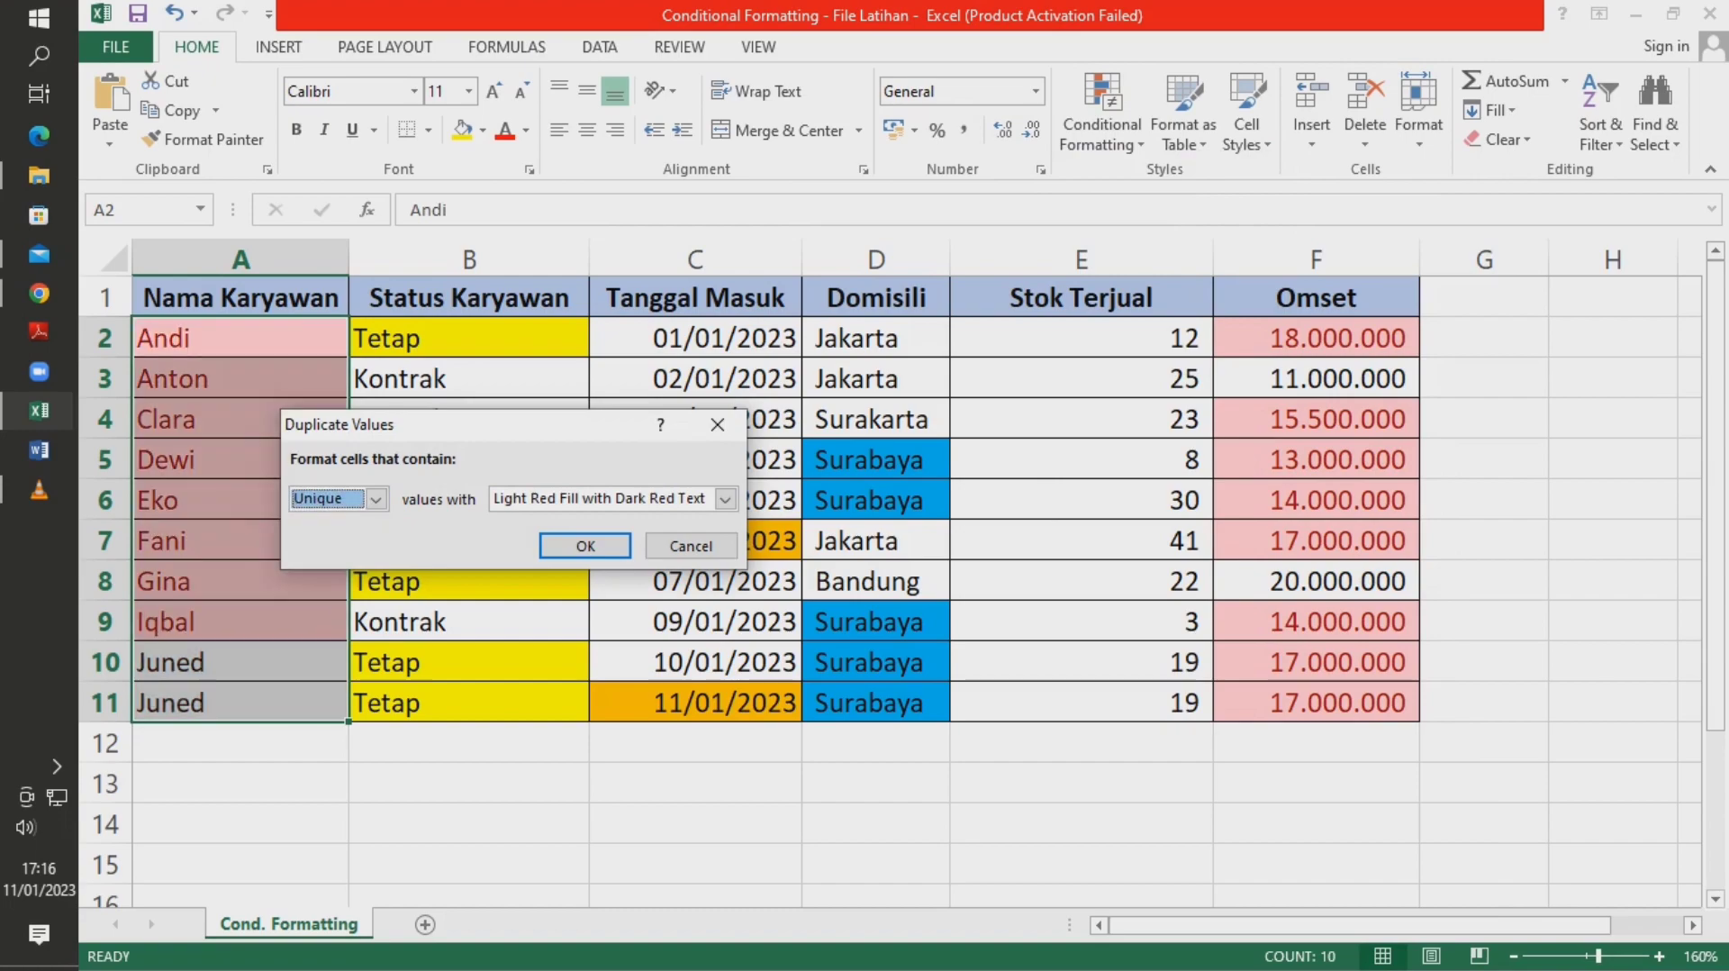
{"action": "key", "text": "Return"}
{"action": "key", "text": "alt+Down"}
{"action": "key", "text": "Up"}
{"action": "key", "text": "Return"}
- Give the duplicate names a custom format with a light orange fill and apply the rule
{"action": "key", "text": "Tab"}
{"action": "key", "text": "alt+Down"}
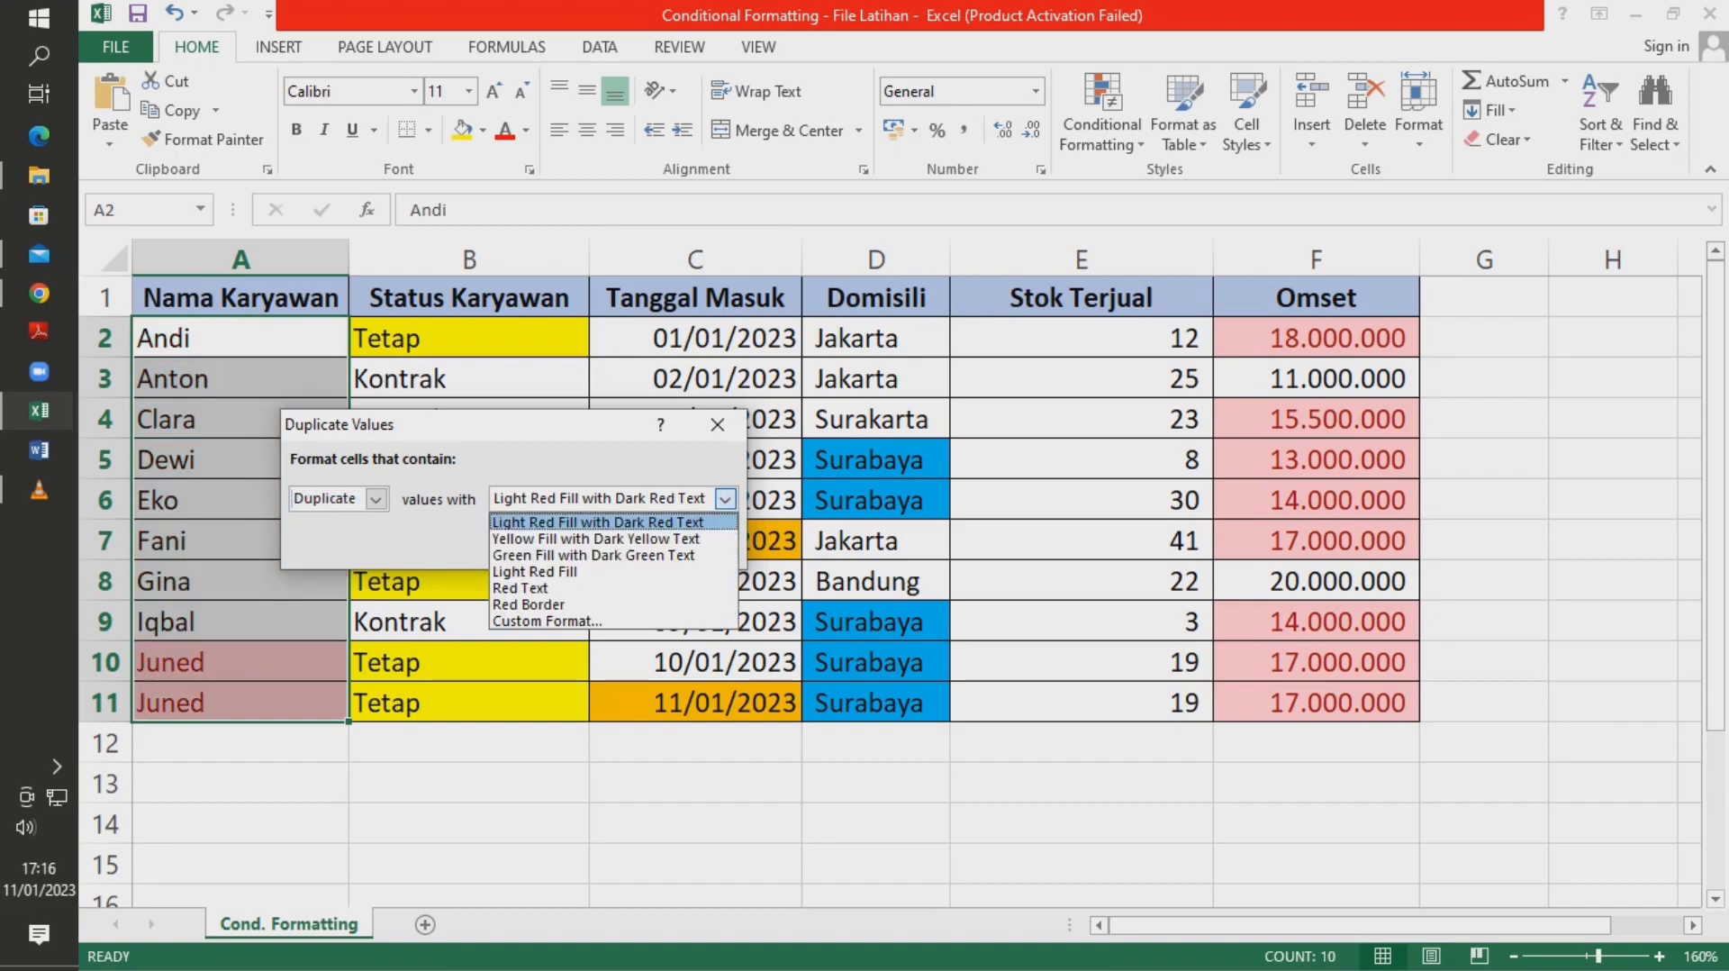
{"action": "key", "text": "Down"}
{"action": "key", "text": "Down"}
{"action": "key", "text": "Down"}
{"action": "key", "text": "Down"}
{"action": "key", "text": "Down"}
{"action": "key", "text": "Down"}
{"action": "key", "text": "Return"}
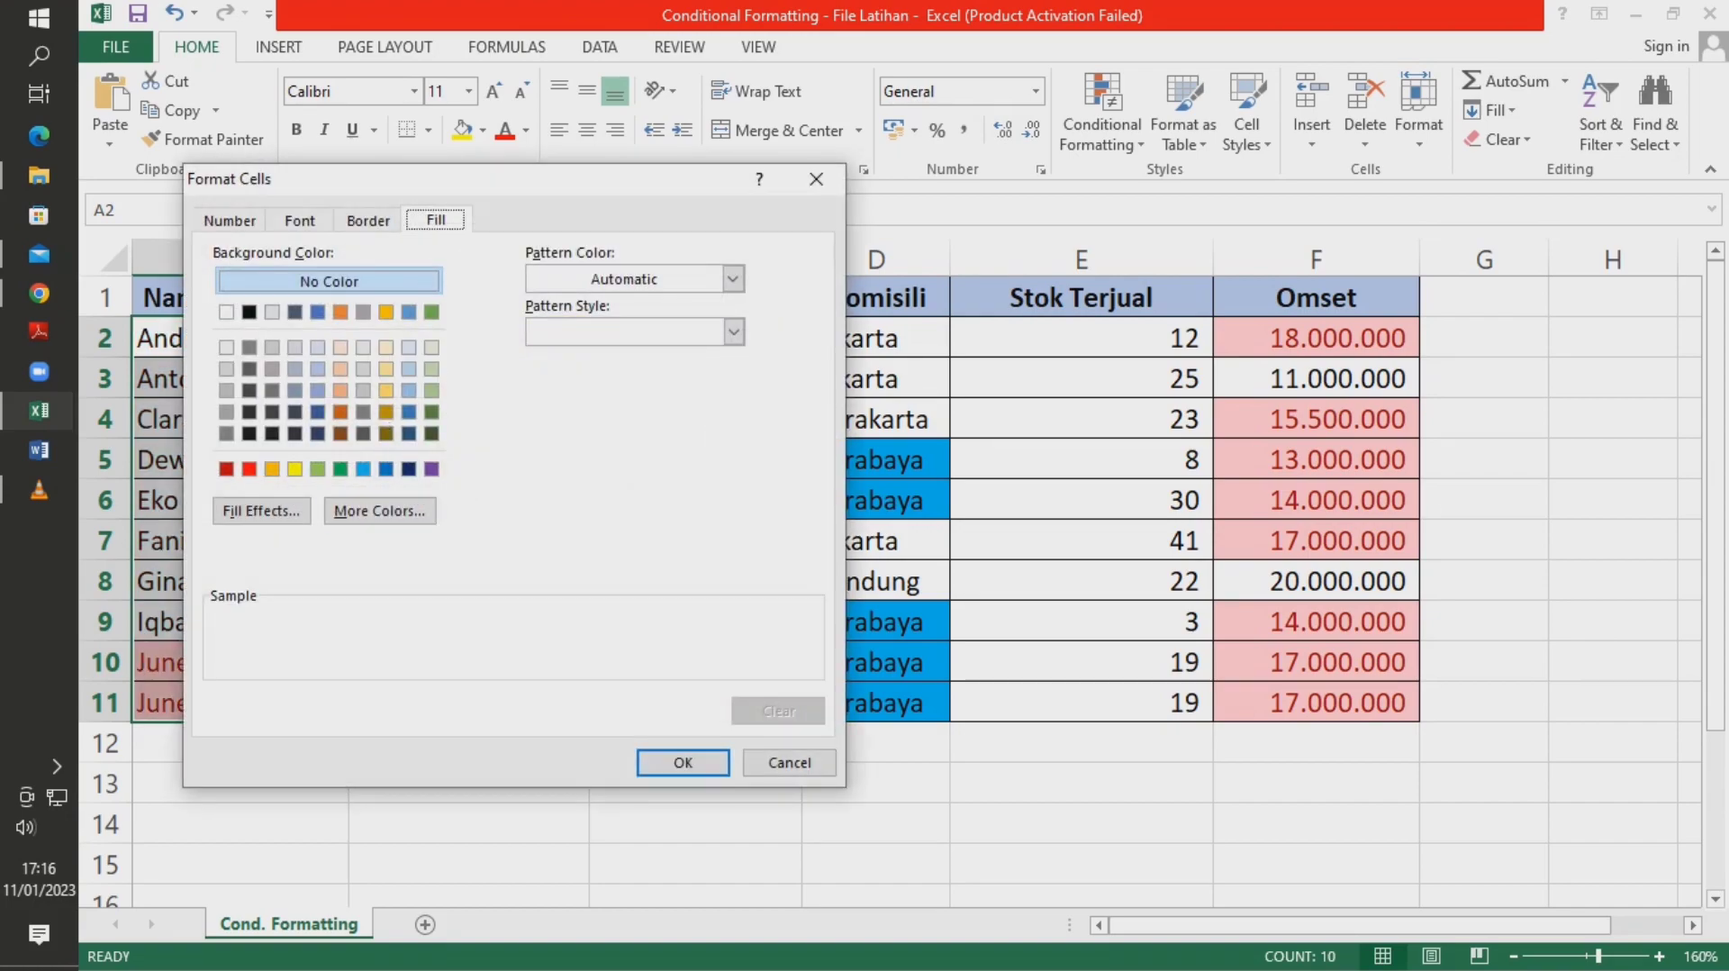
{"action": "key", "text": "Left"}
{"action": "key", "text": "Return"}
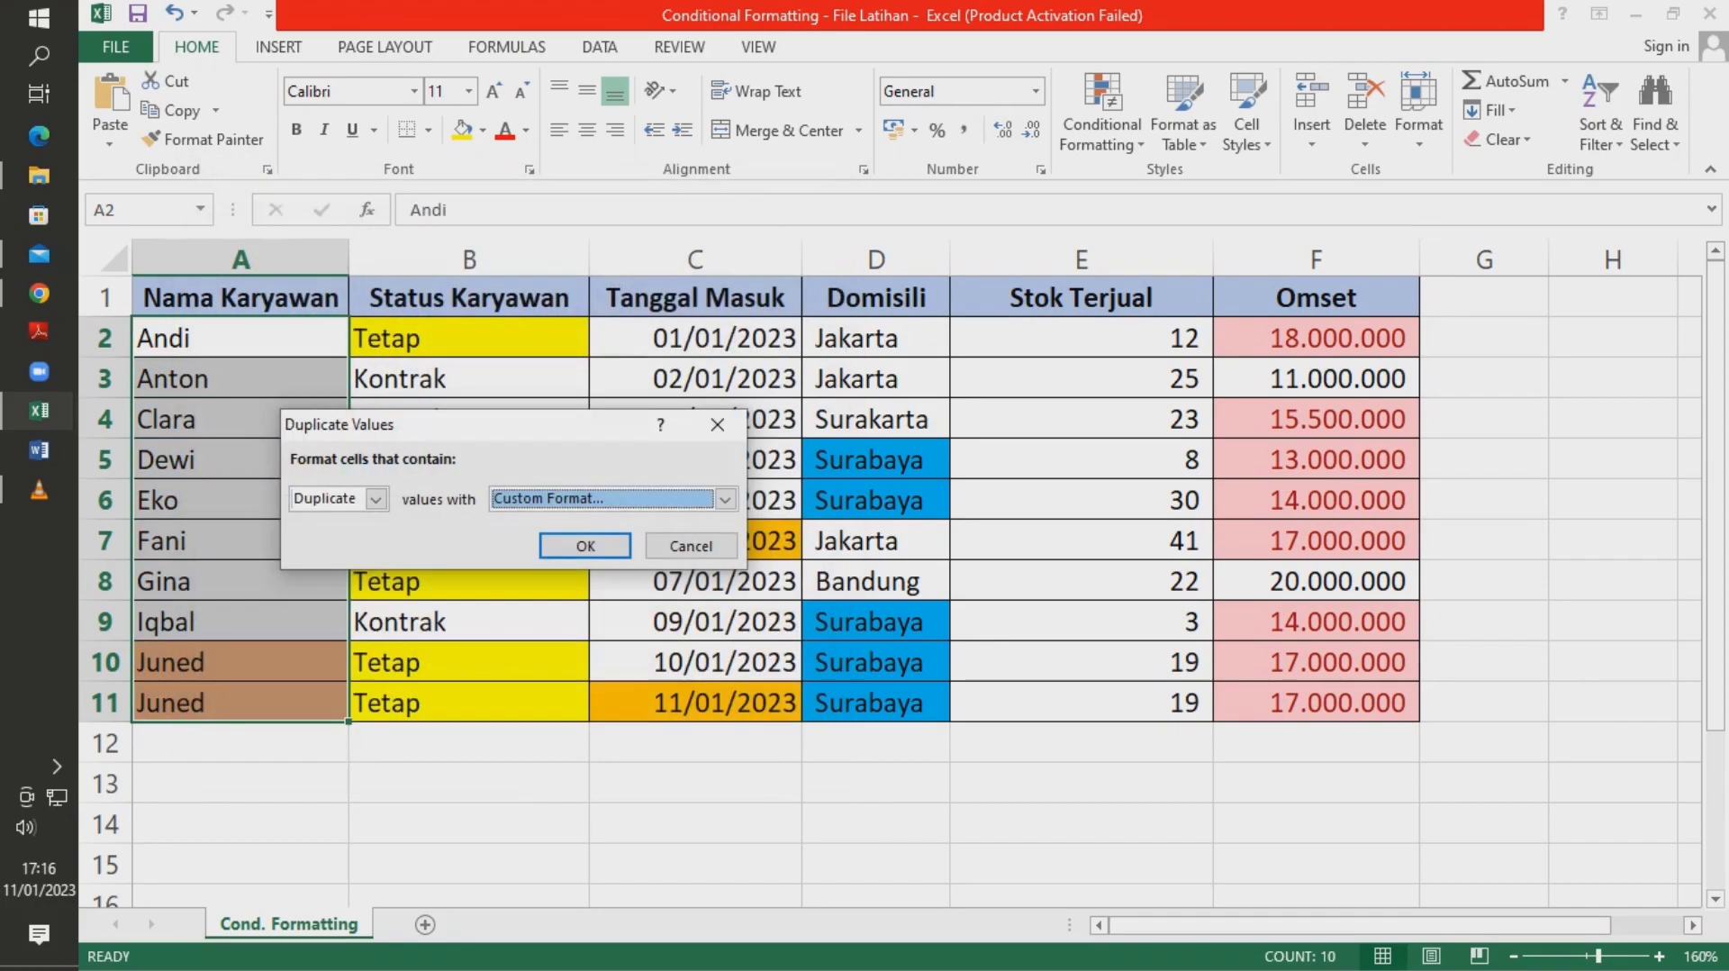
{"action": "key", "text": "Return"}
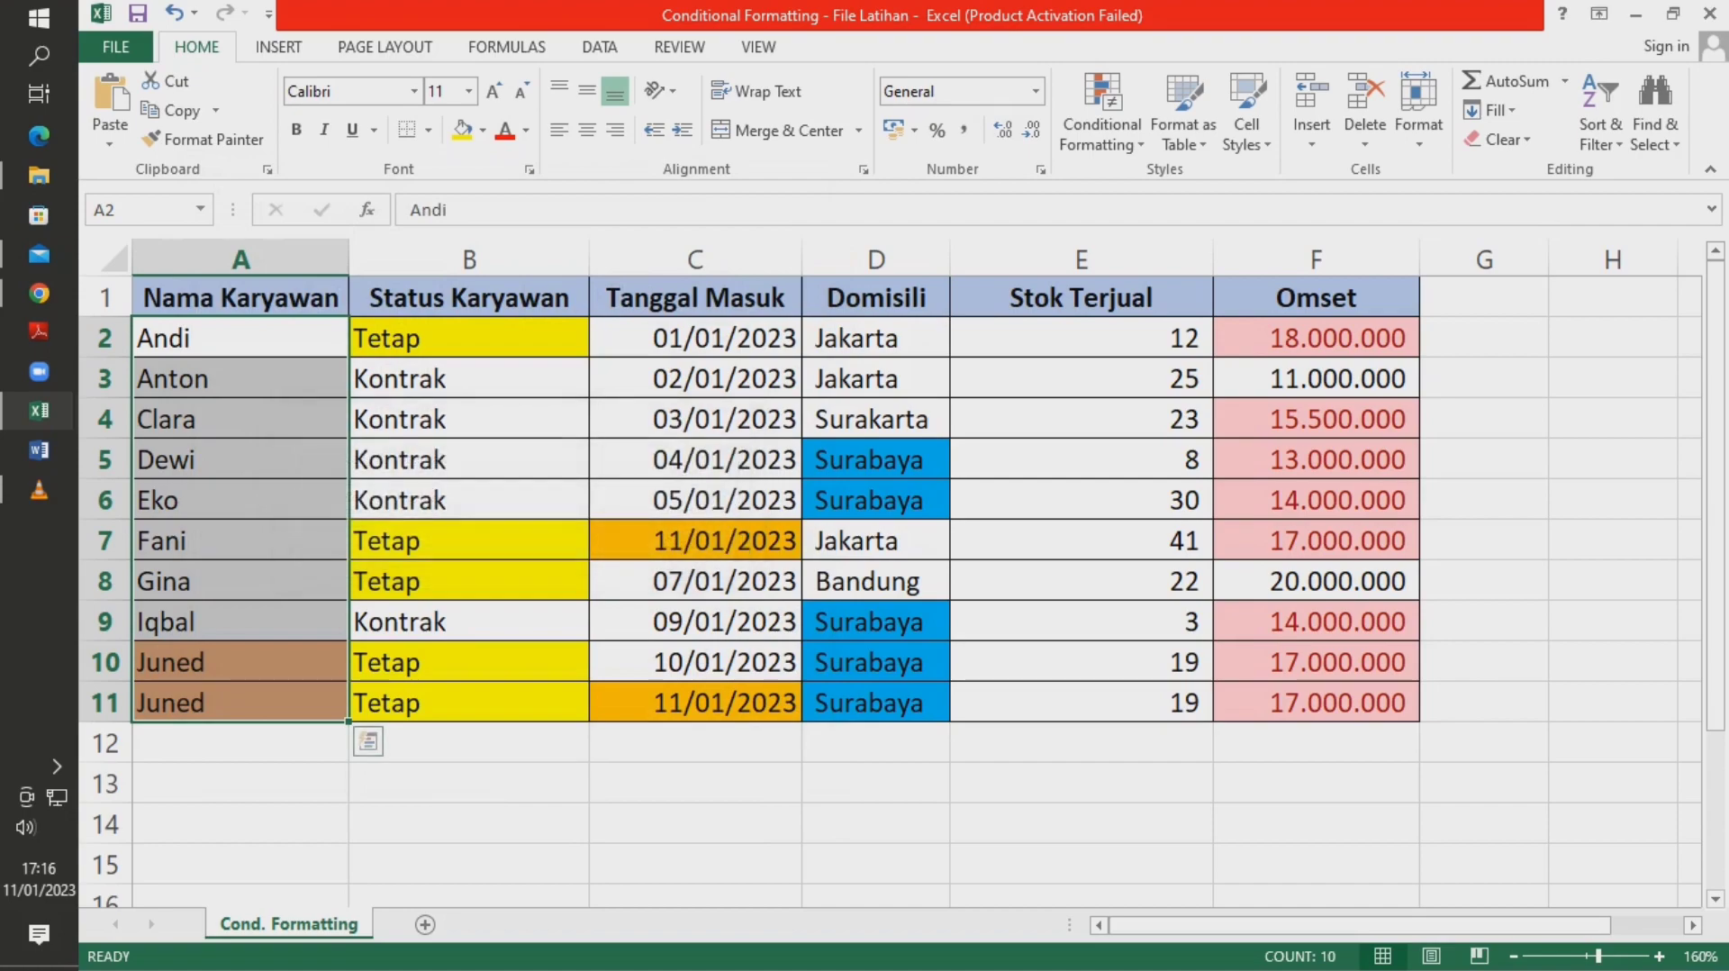
{"action": "left_click", "coordinate": [371, 777]}
- Set up a second Duplicate Values rule for the Nama Karyawan cells A2:A11 that formats Unique values
{"action": "left_click_drag", "start_coordinate": [238, 338], "coordinate": [239, 702]}
{"action": "left_click", "coordinate": [1102, 113]}
{"action": "mouse_move", "coordinate": [1187, 183]}
{"action": "left_click", "coordinate": [1521, 517]}
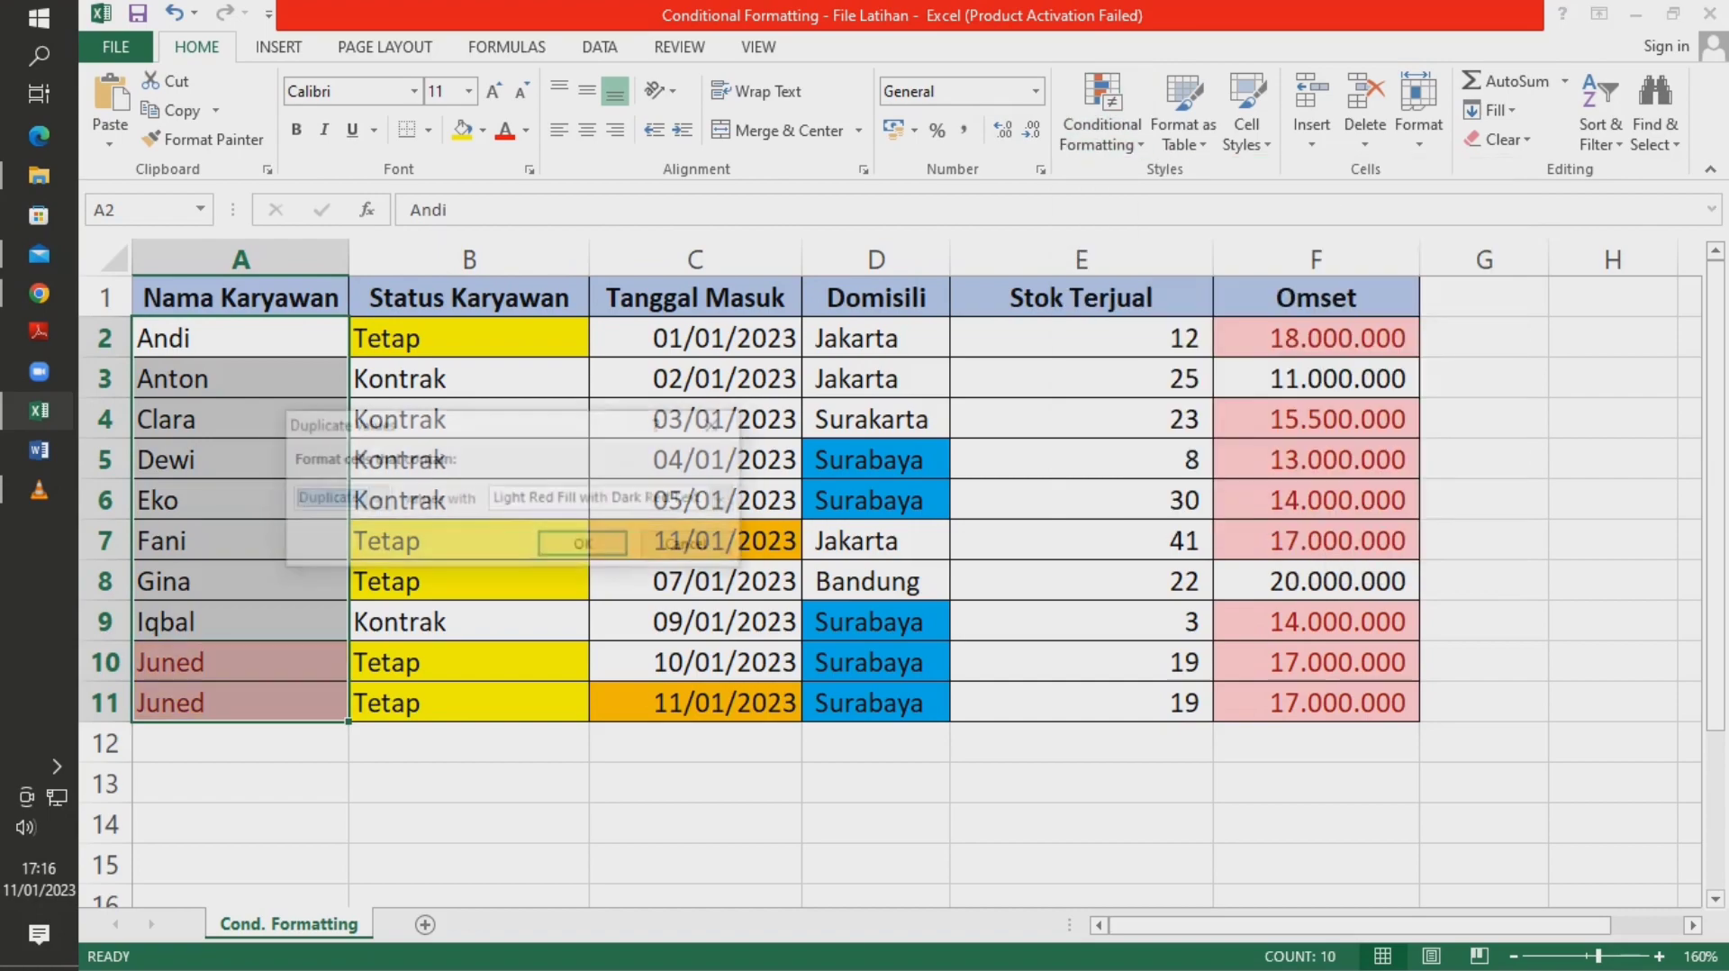
{"action": "left_click", "coordinate": [376, 498]}
{"action": "left_click", "coordinate": [317, 539]}
- Give the unique names a custom format with a soft blue fill and apply the rule
{"action": "left_click", "coordinate": [725, 498]}
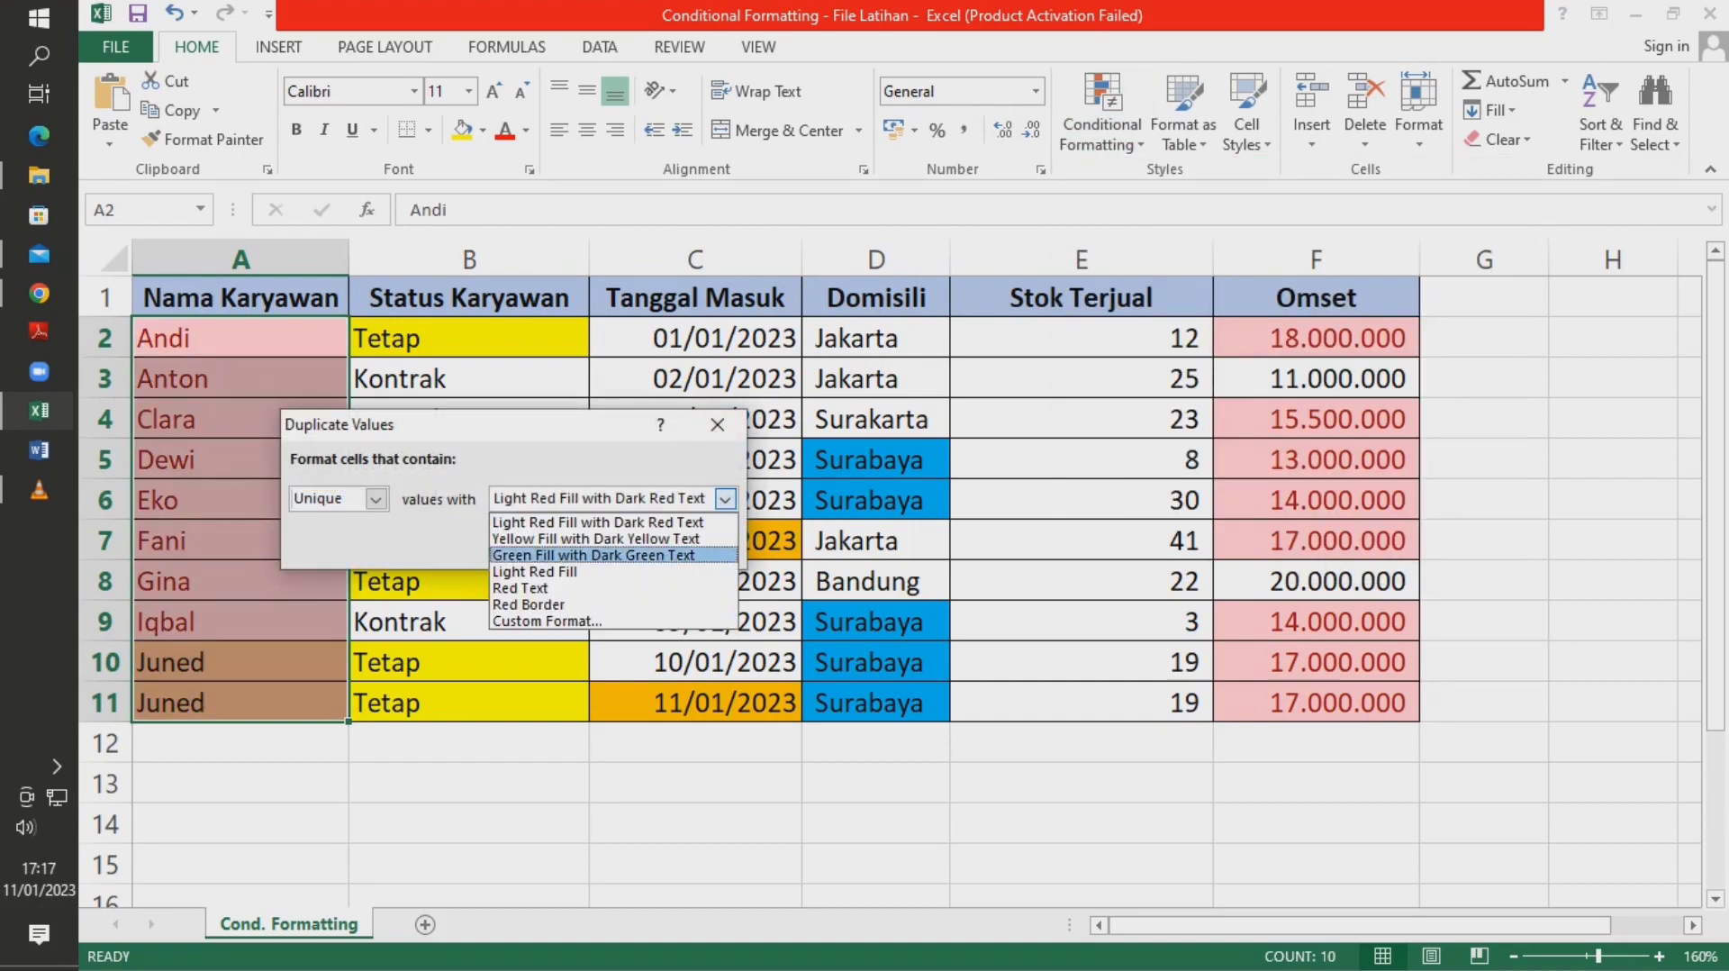
{"action": "left_click", "coordinate": [577, 623]}
{"action": "left_click", "coordinate": [317, 390]}
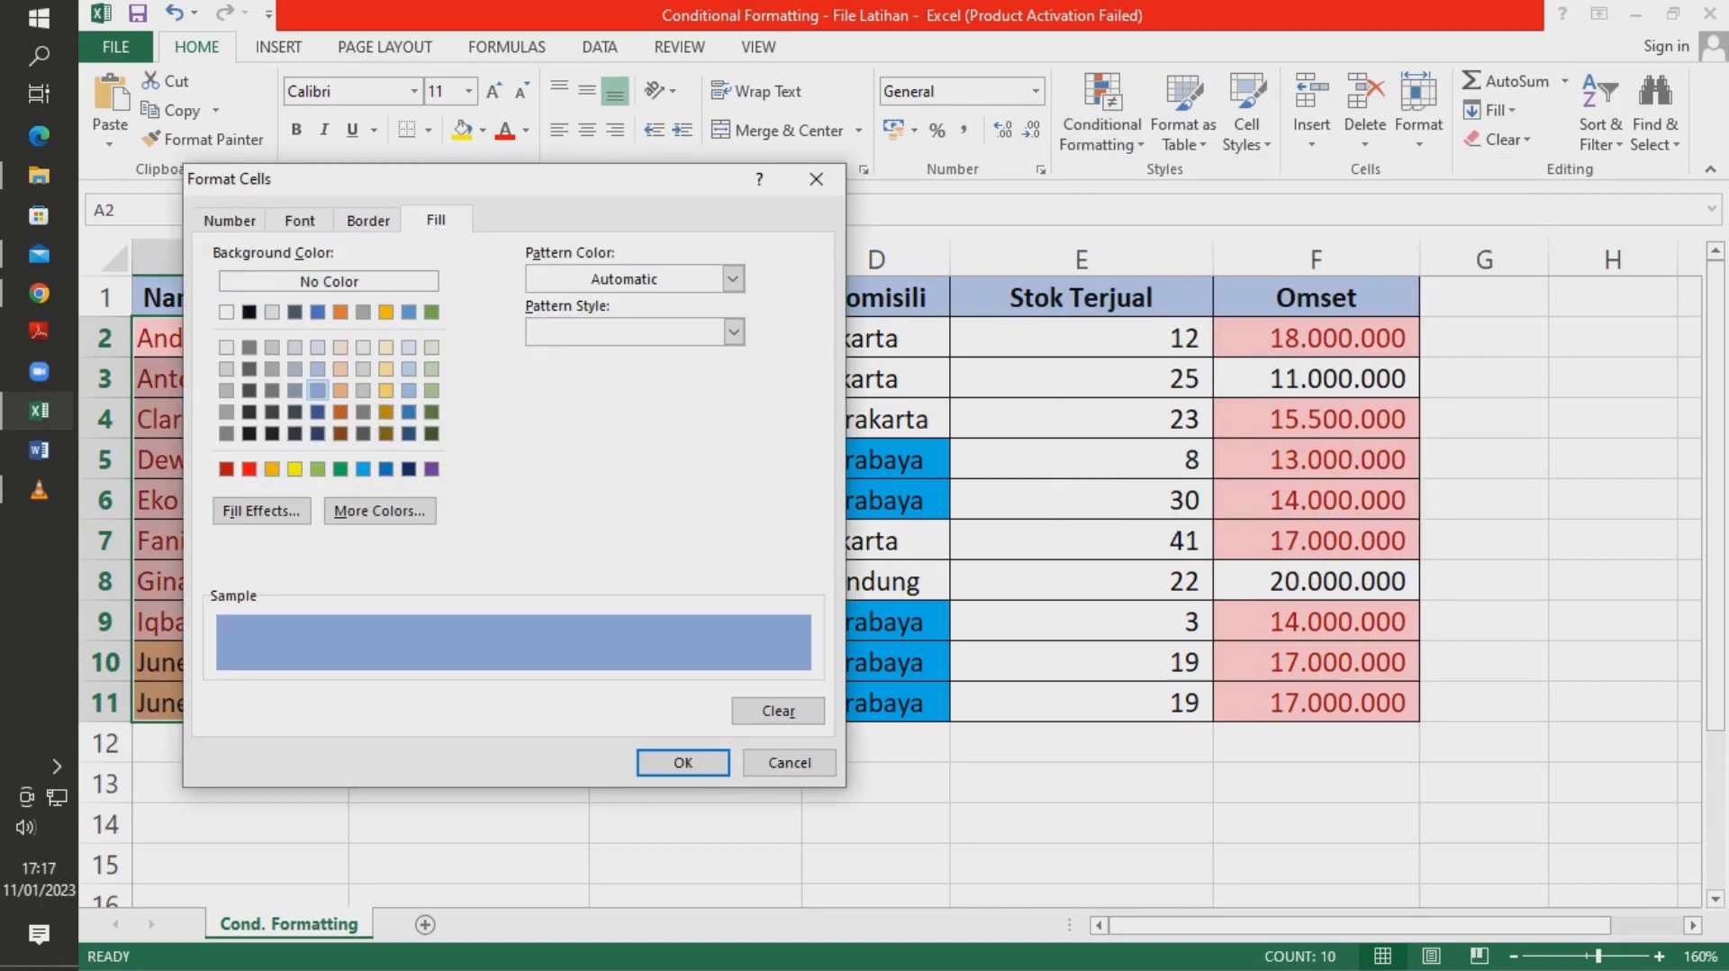
{"action": "left_click", "coordinate": [683, 762]}
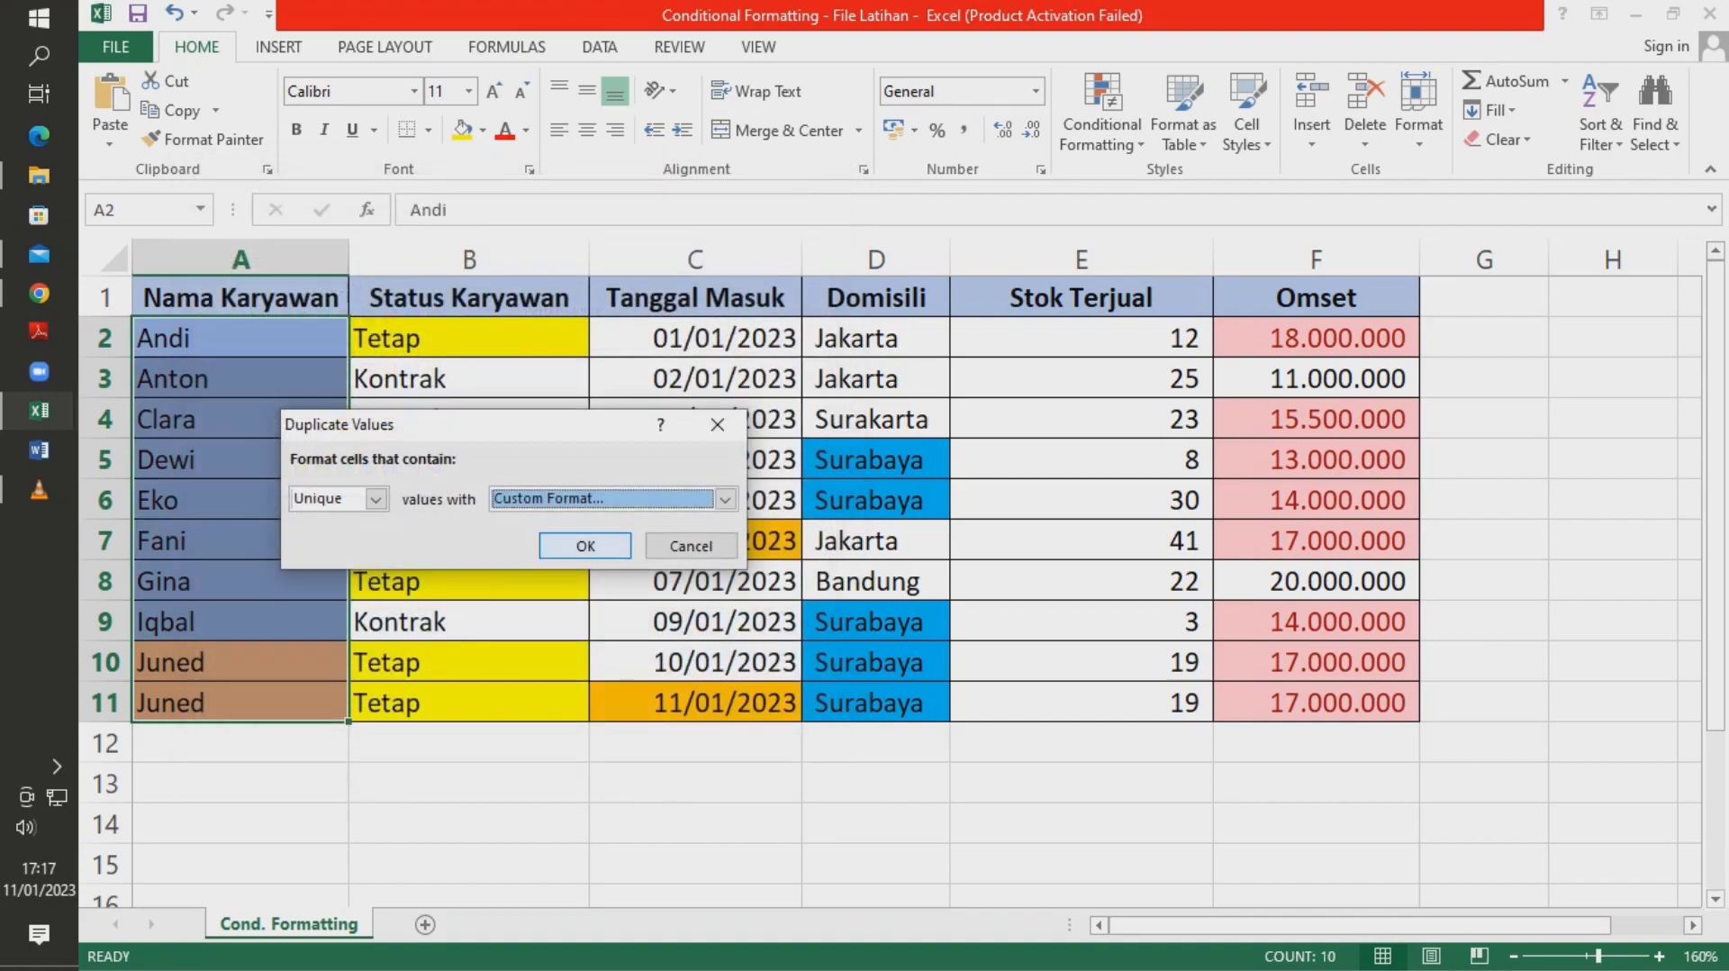
{"action": "left_click", "coordinate": [571, 543]}
{"action": "left_click", "coordinate": [875, 581]}
{"action": "left_click", "coordinate": [469, 460]}
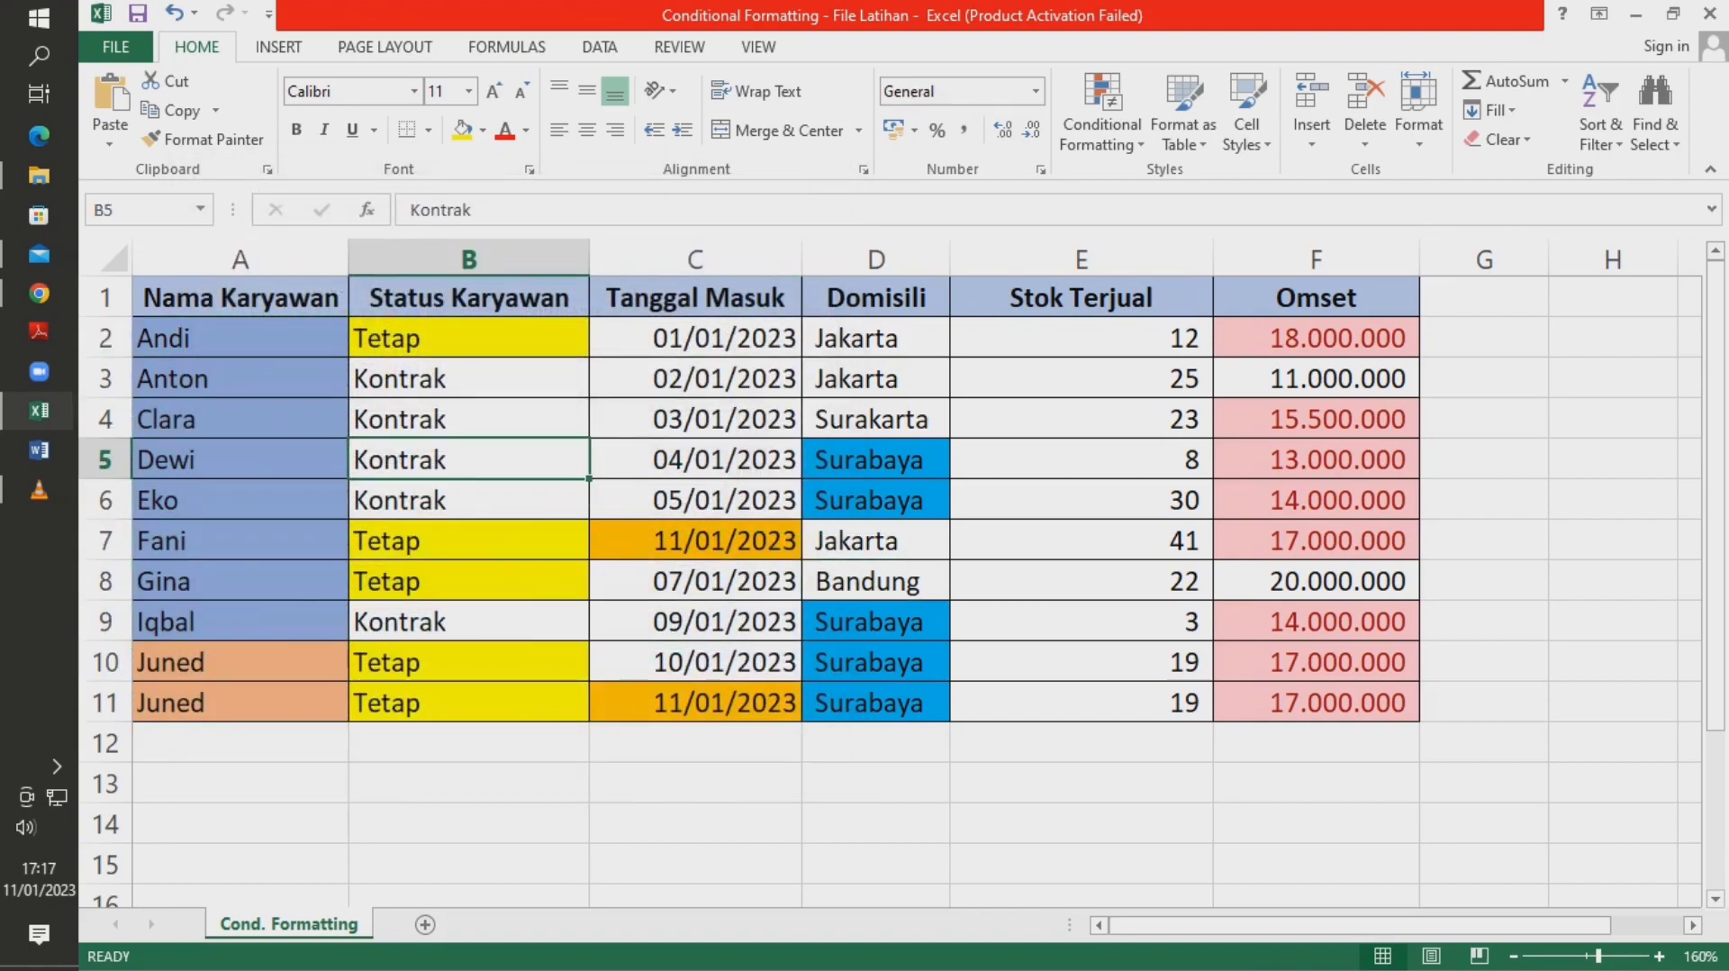
- Examine the highlighting of the Nama Karyawan column, selecting A2:A11 and the unique names in A2:A9
{"action": "left_click_drag", "start_coordinate": [238, 337], "coordinate": [239, 703]}
{"action": "left_click_drag", "start_coordinate": [238, 338], "coordinate": [239, 622]}
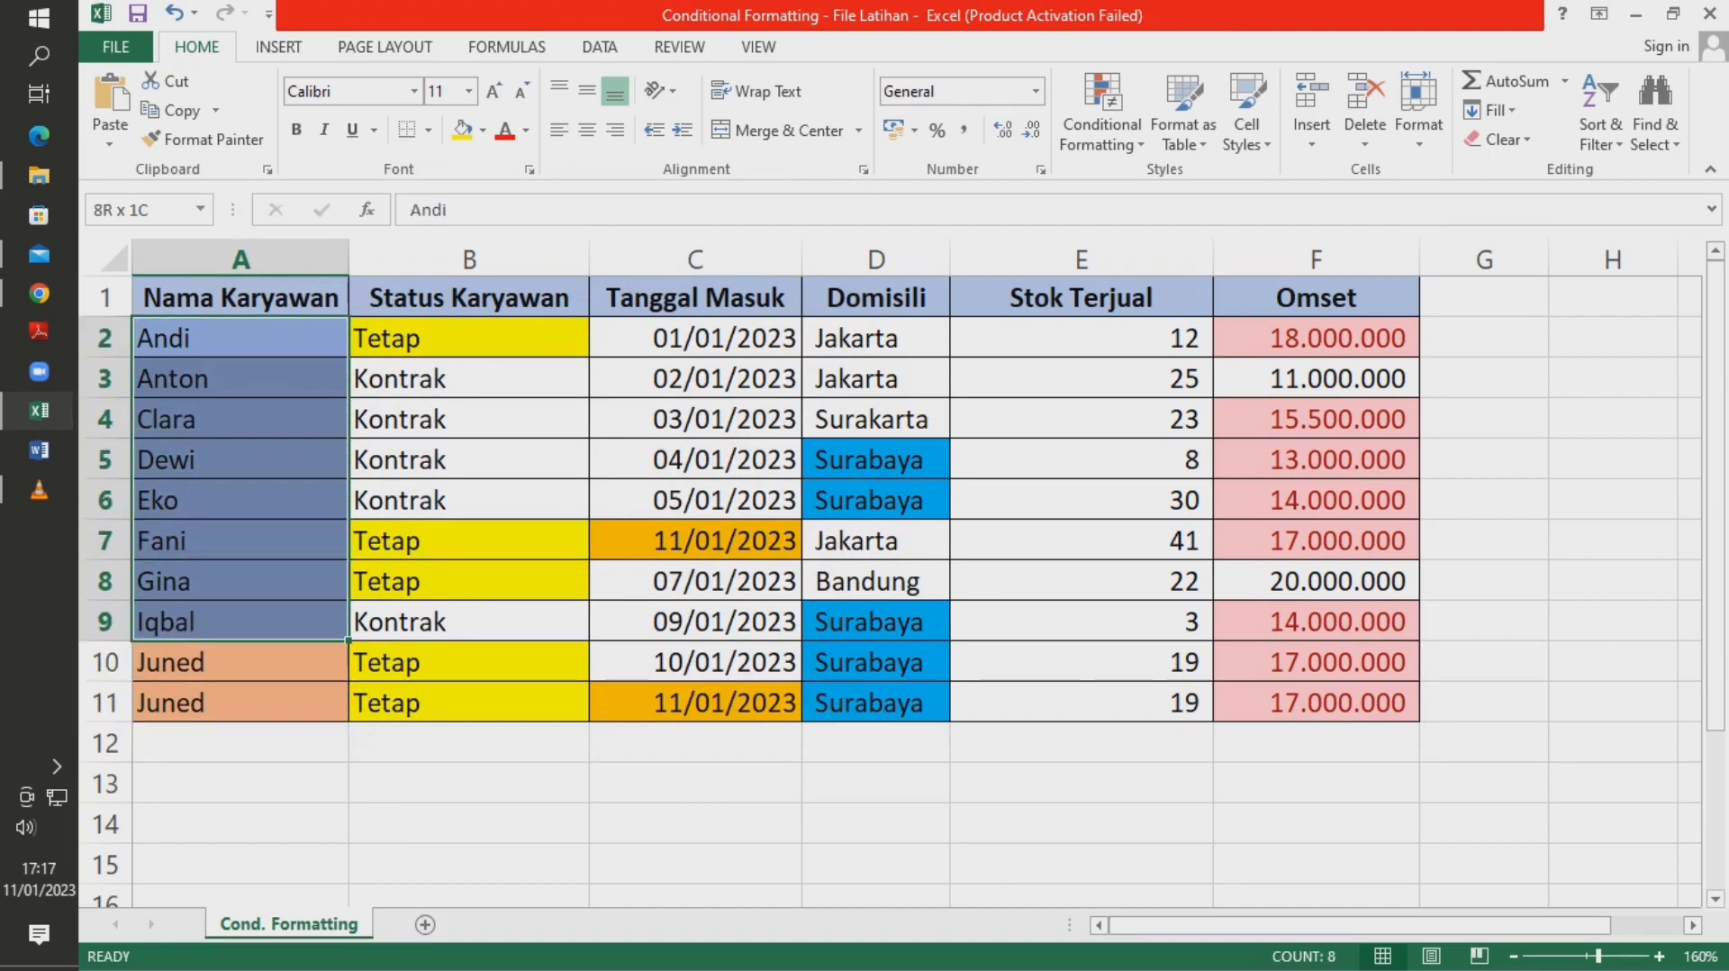
{"action": "left_click", "coordinate": [468, 419]}
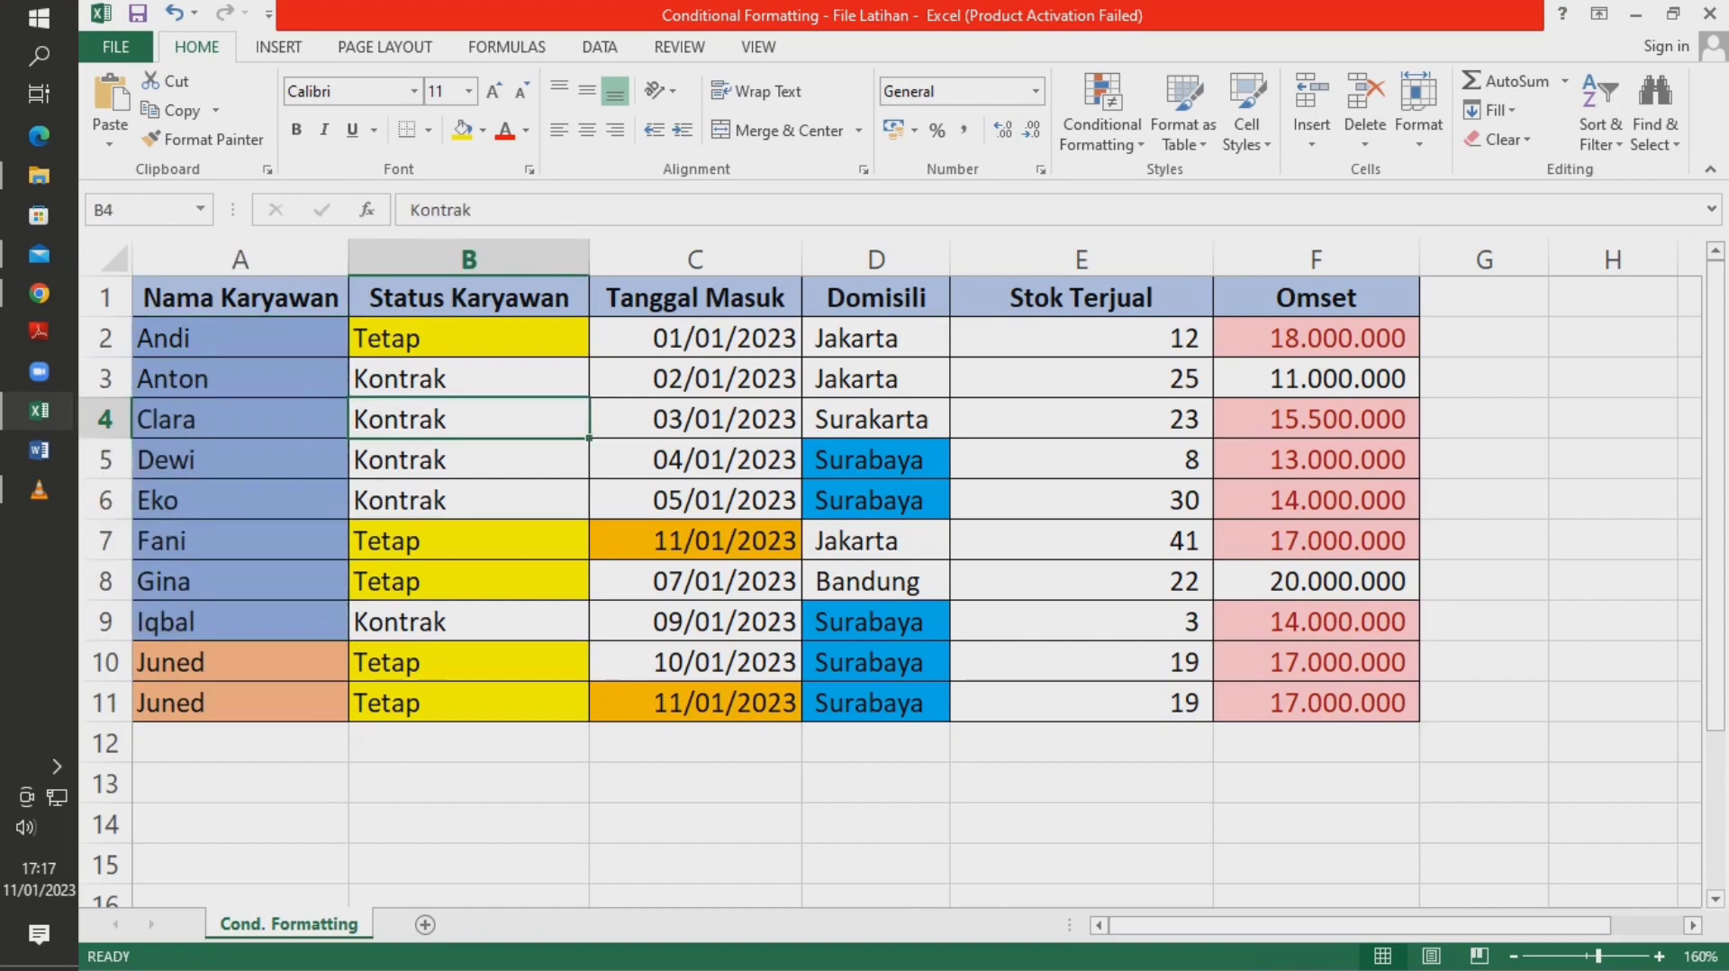
- Apply a Top 10 Items rule to the Stok Terjual cells E2:E11 with rank 5 and Light Red Fill with Dark Red Text
{"action": "left_click_drag", "start_coordinate": [1081, 338], "coordinate": [1080, 703]}
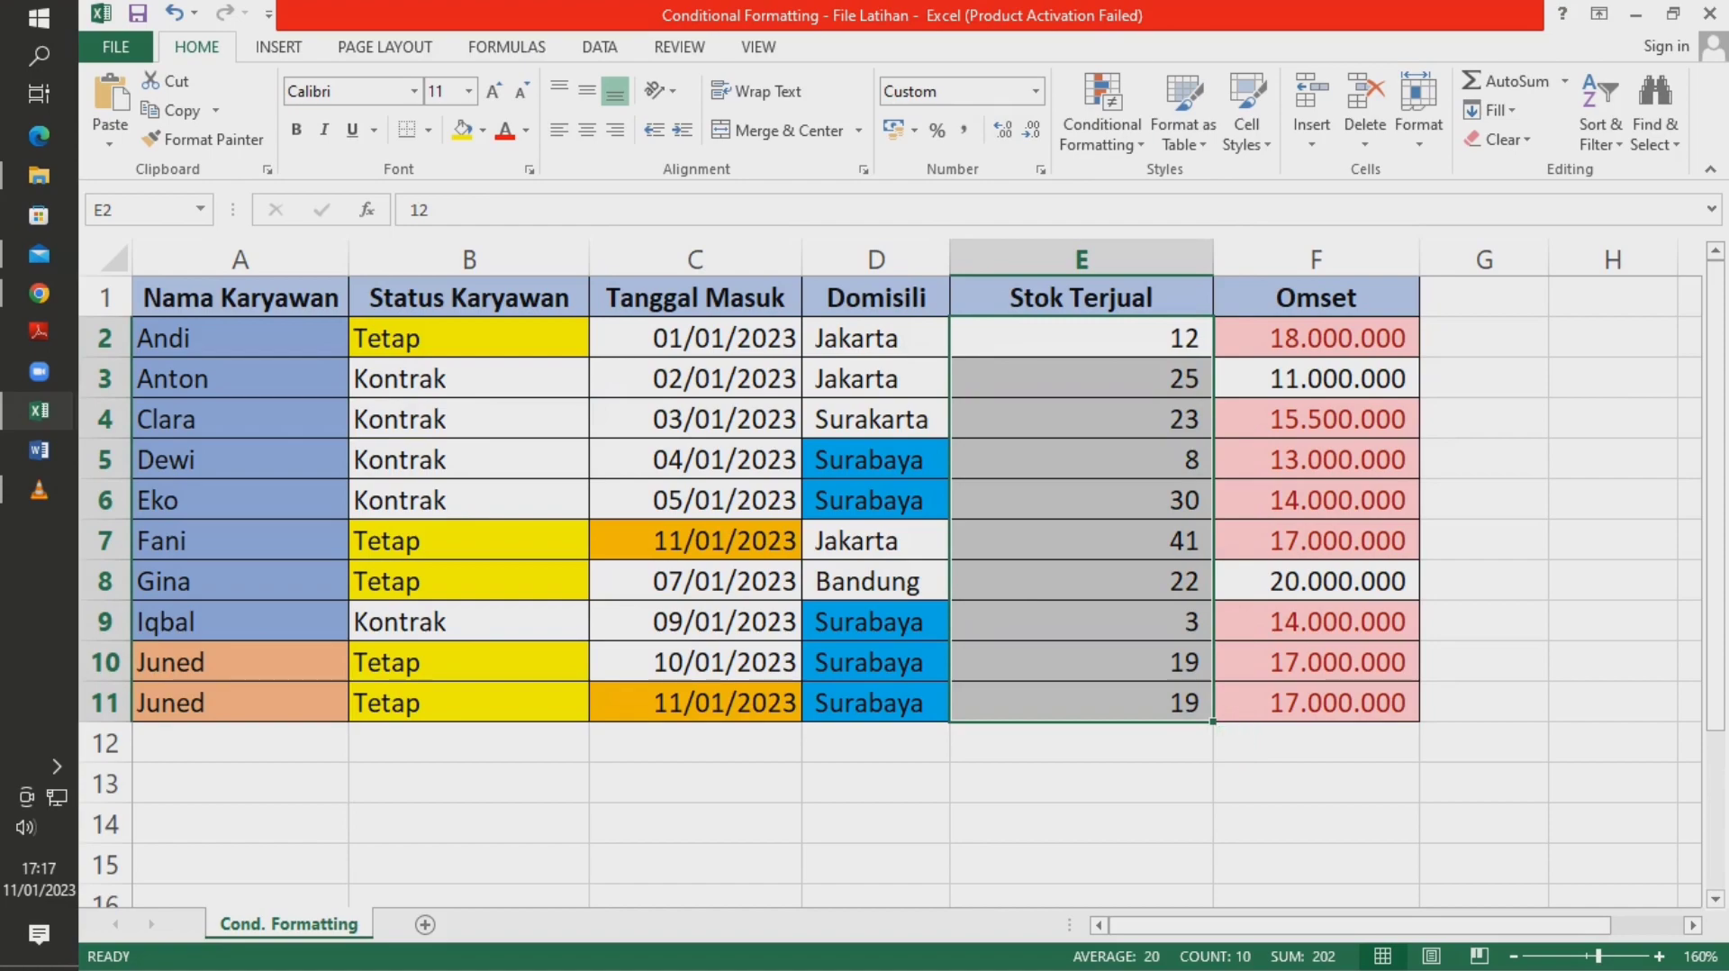
{"action": "left_click", "coordinate": [1102, 112]}
{"action": "mouse_move", "coordinate": [1187, 184]}
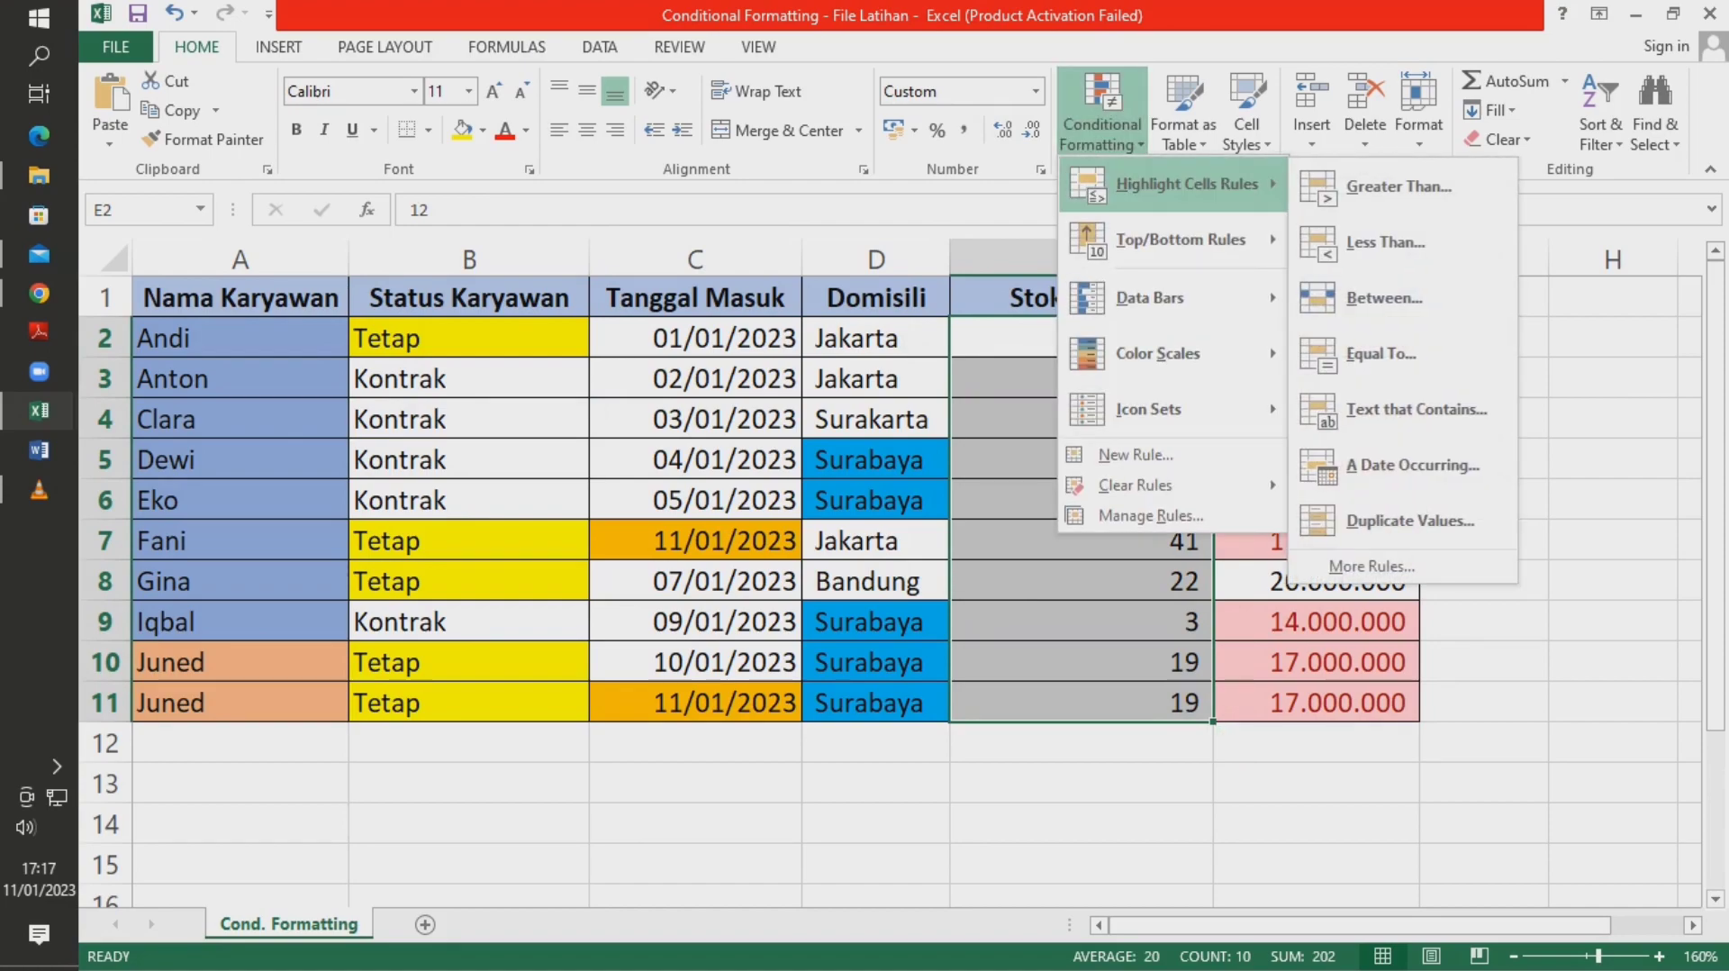
{"action": "mouse_move", "coordinate": [1187, 238]}
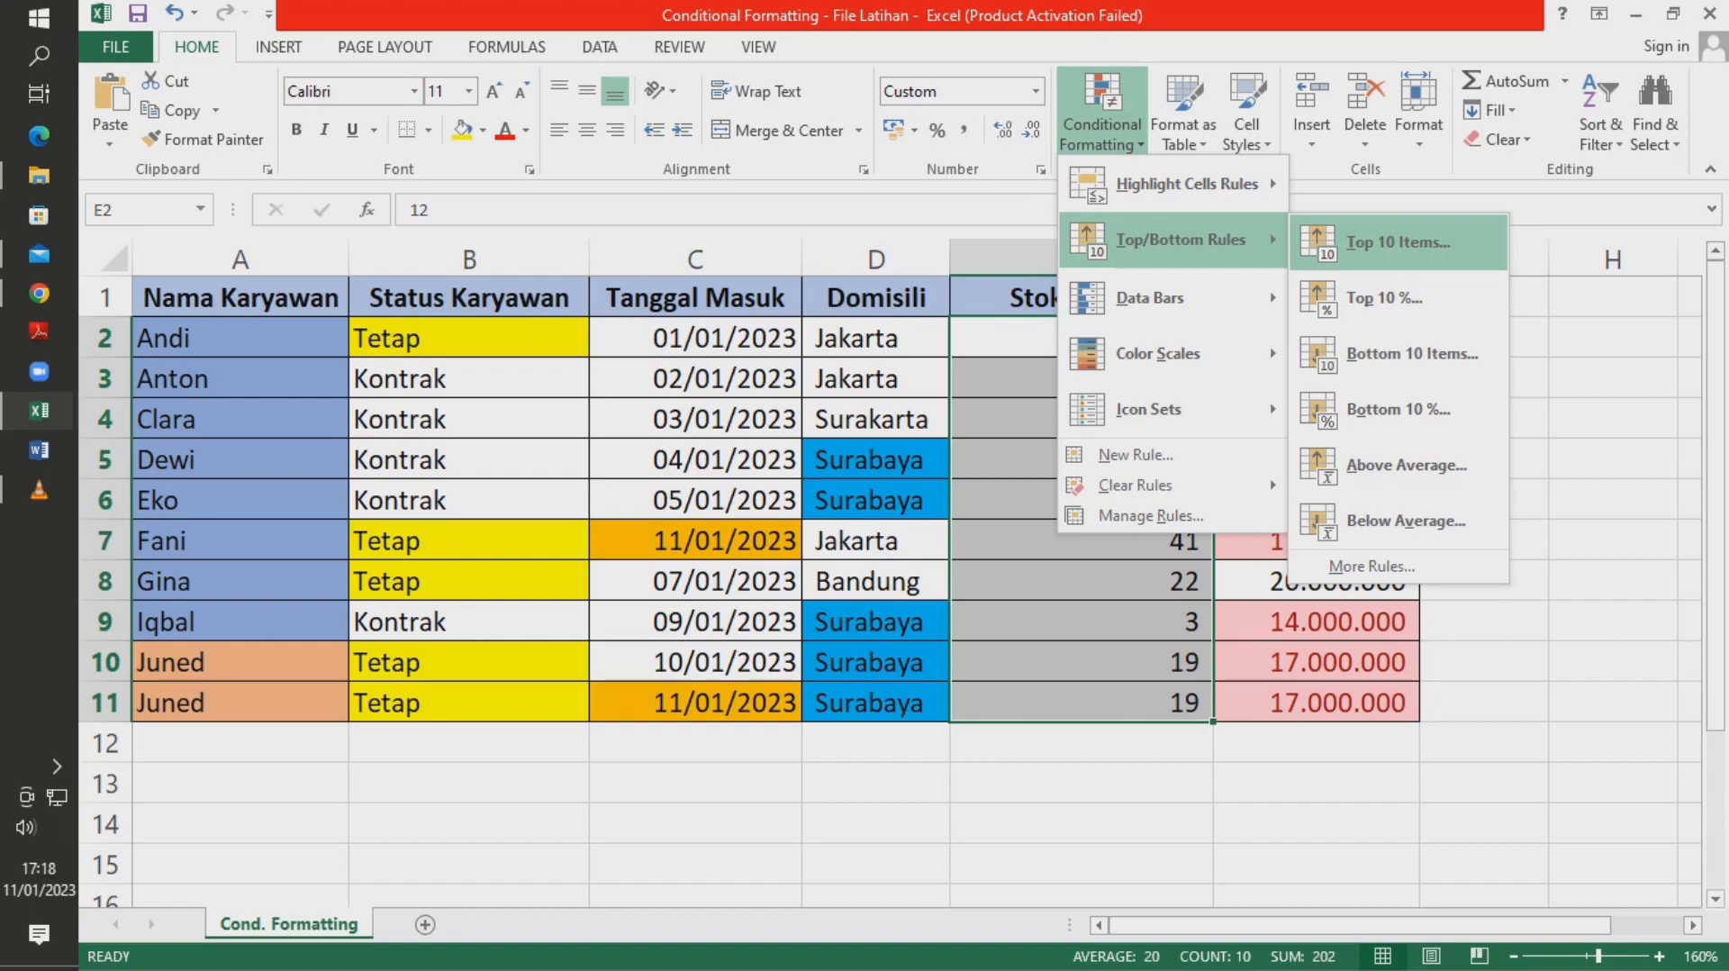
{"action": "left_click", "coordinate": [1397, 241]}
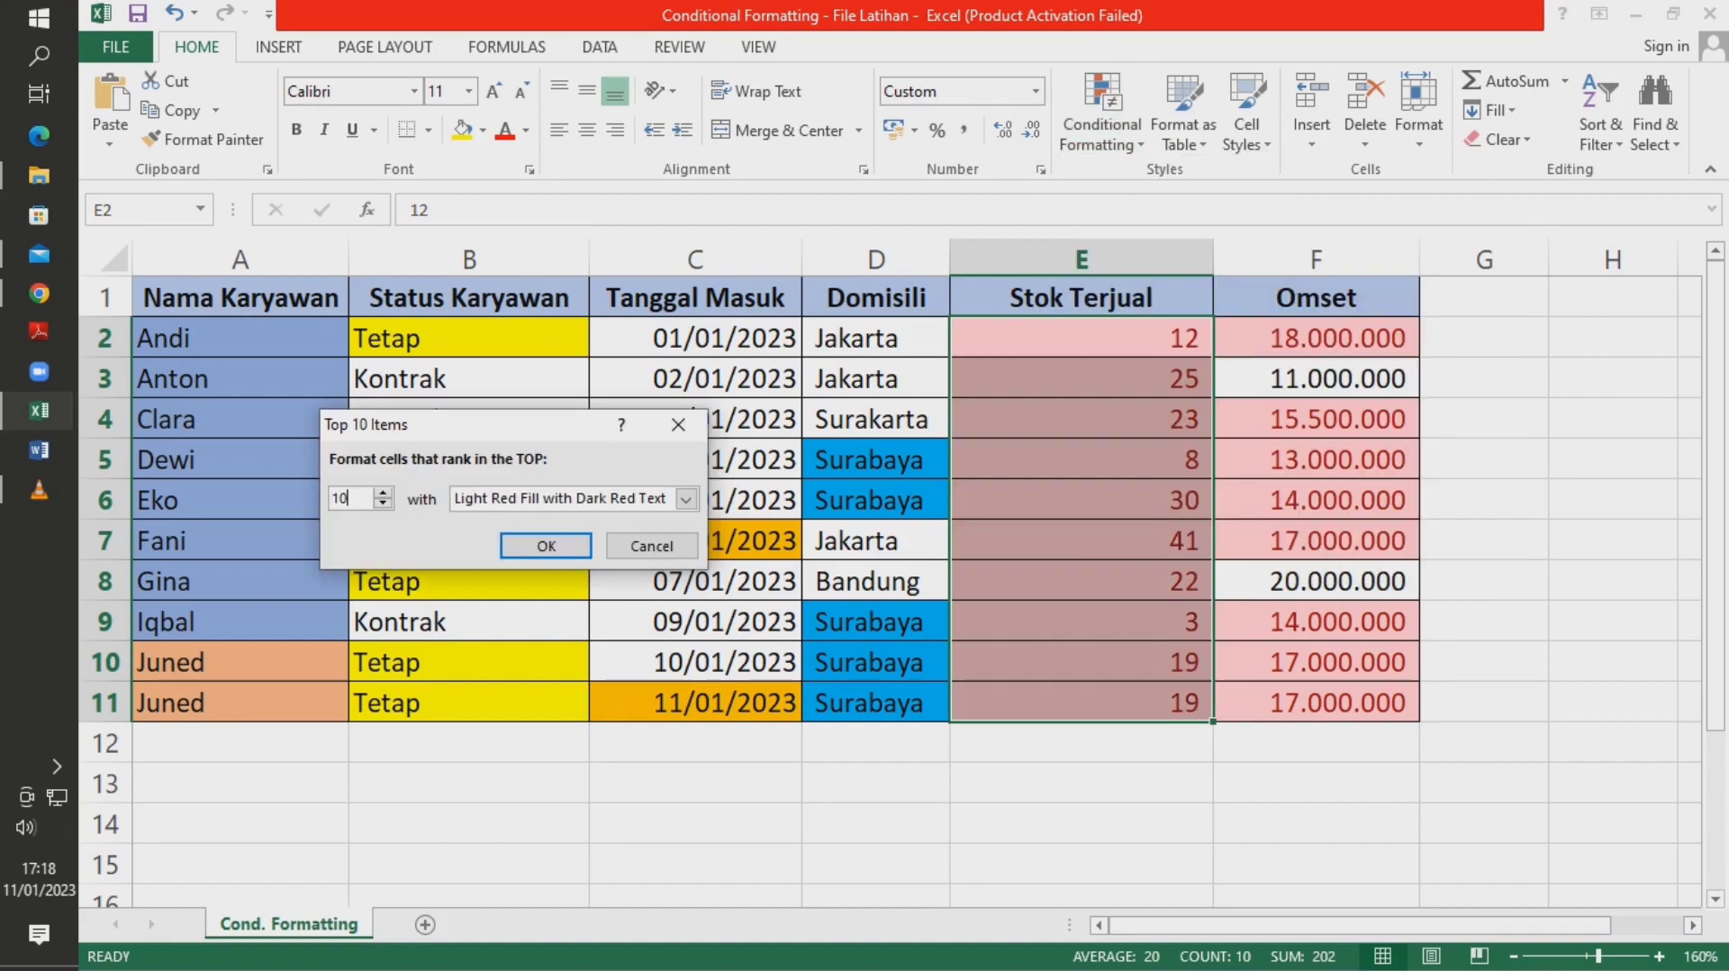
{"action": "double_click", "coordinate": [340, 498]}
{"action": "type", "text": "5"}
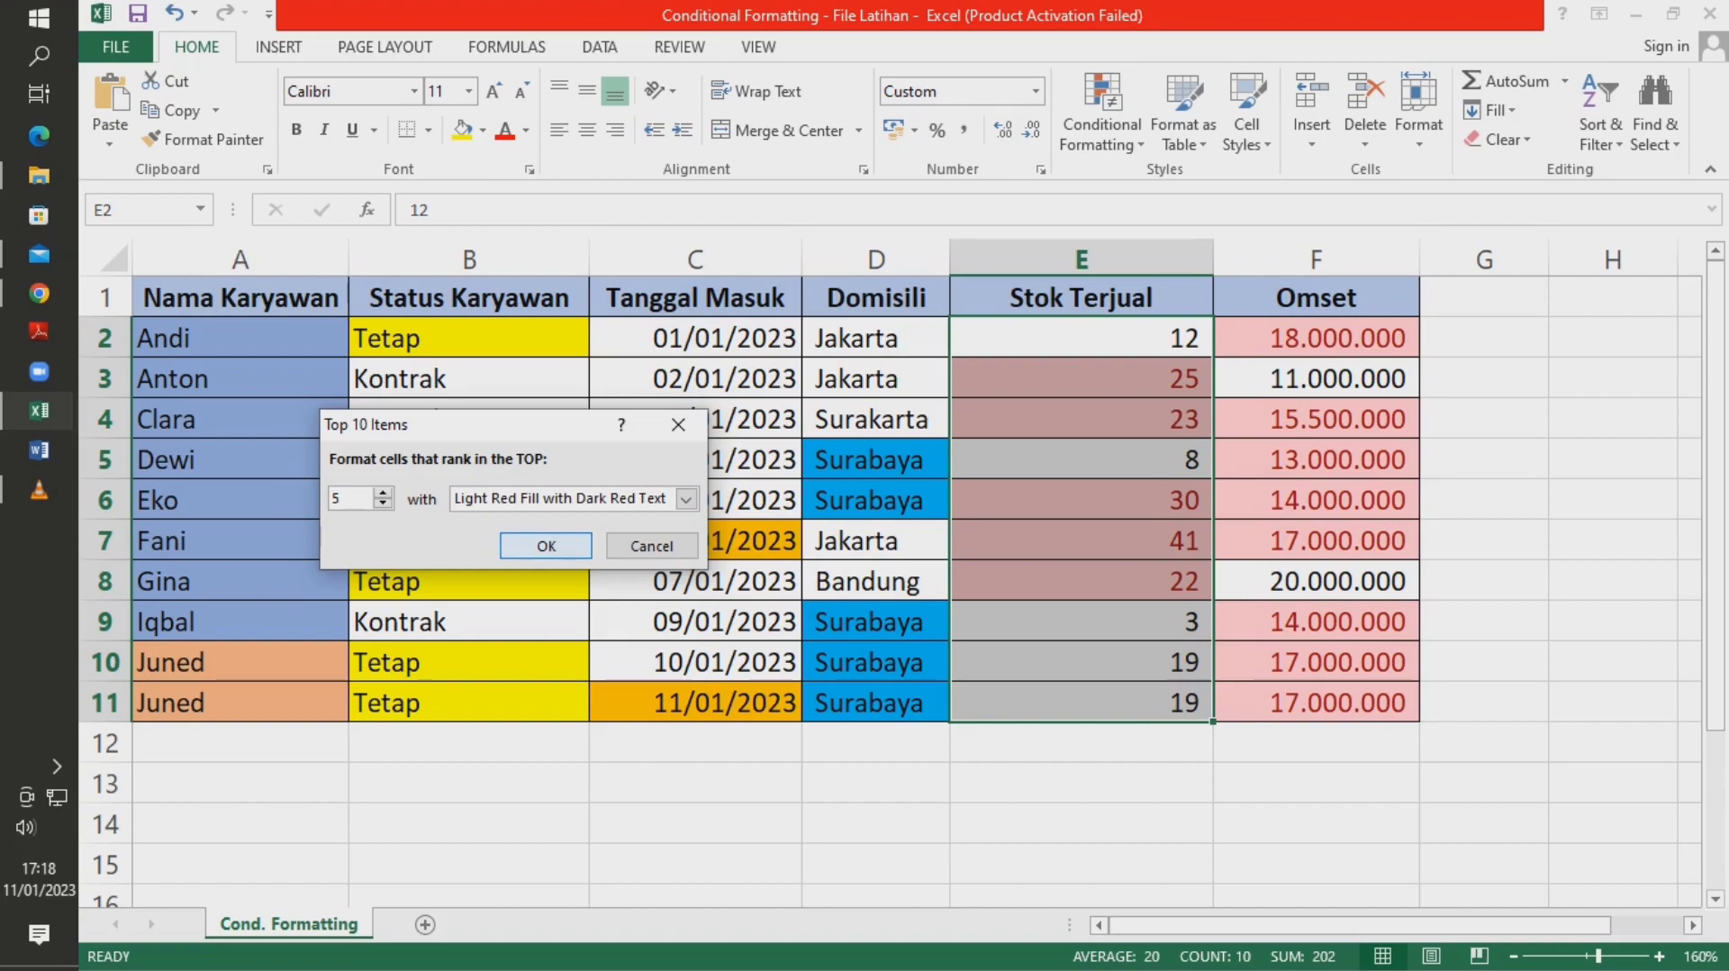
{"action": "key", "text": "Return"}
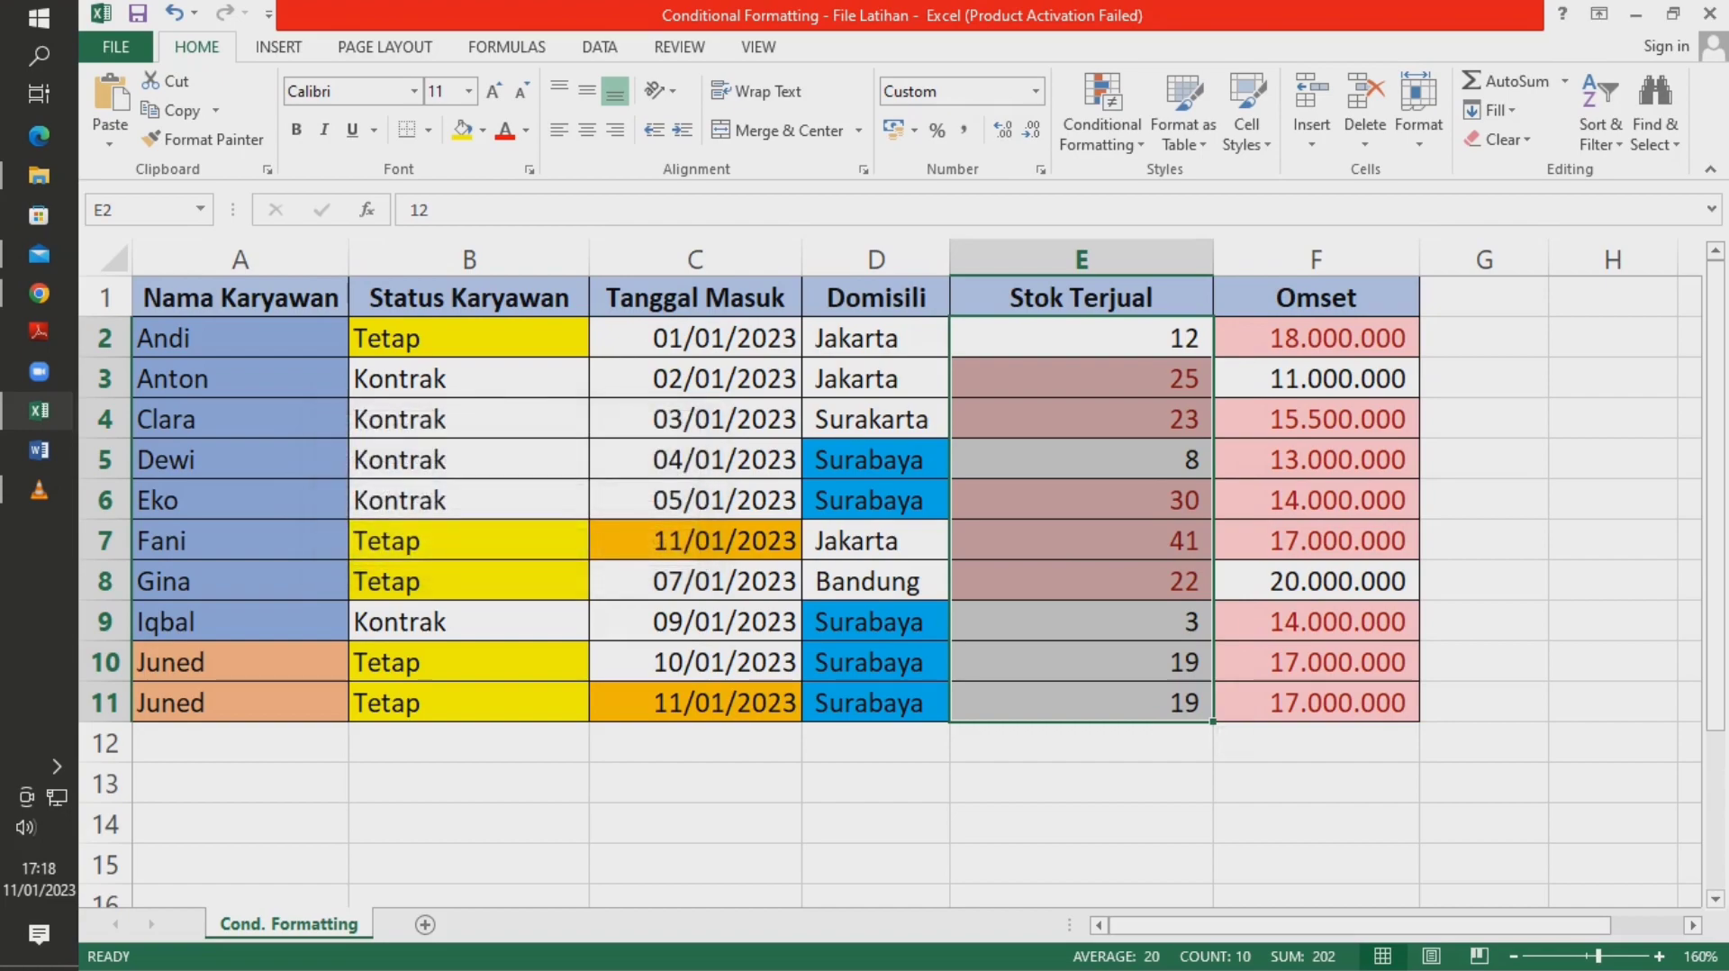
- Check the top five Stok Terjual values by selecting the highlighted cells E6:E8 and E3:E4 together
{"action": "left_click_drag", "start_coordinate": [1081, 379], "coordinate": [1080, 419]}
{"action": "left_click", "coordinate": [1081, 540]}
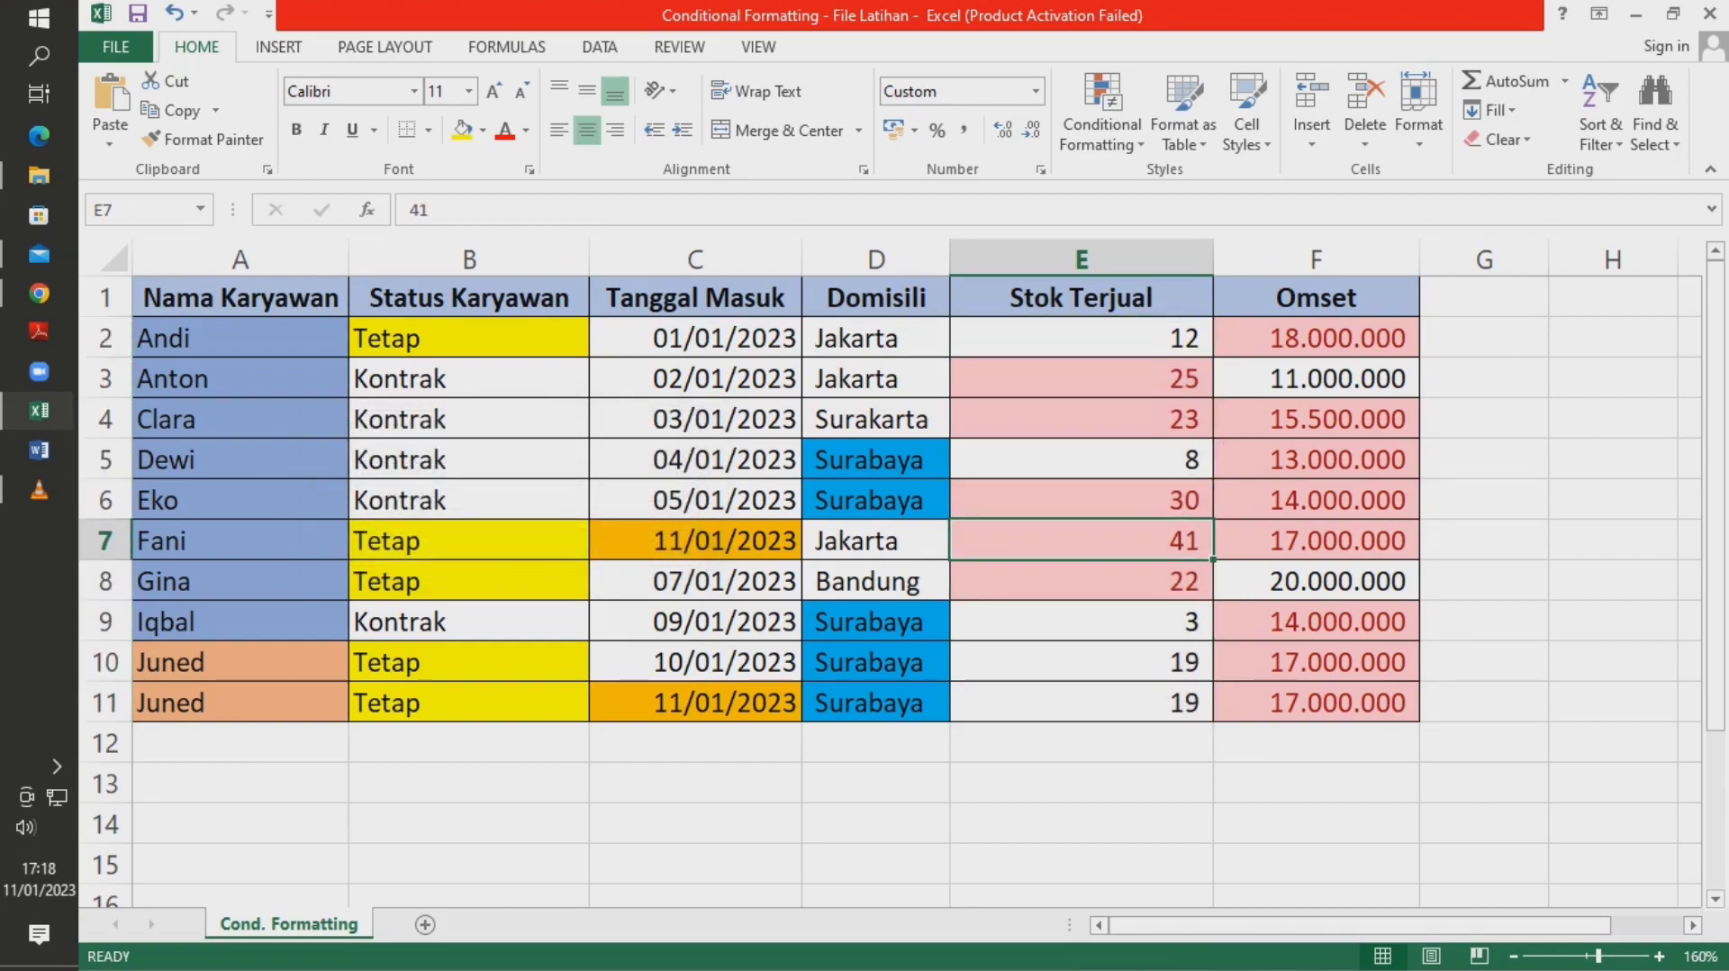
{"action": "left_click_drag", "start_coordinate": [1081, 501], "coordinate": [1080, 582]}
{"action": "left_click_drag", "start_coordinate": [1081, 379], "coordinate": [1081, 419], "text": "ctrl"}
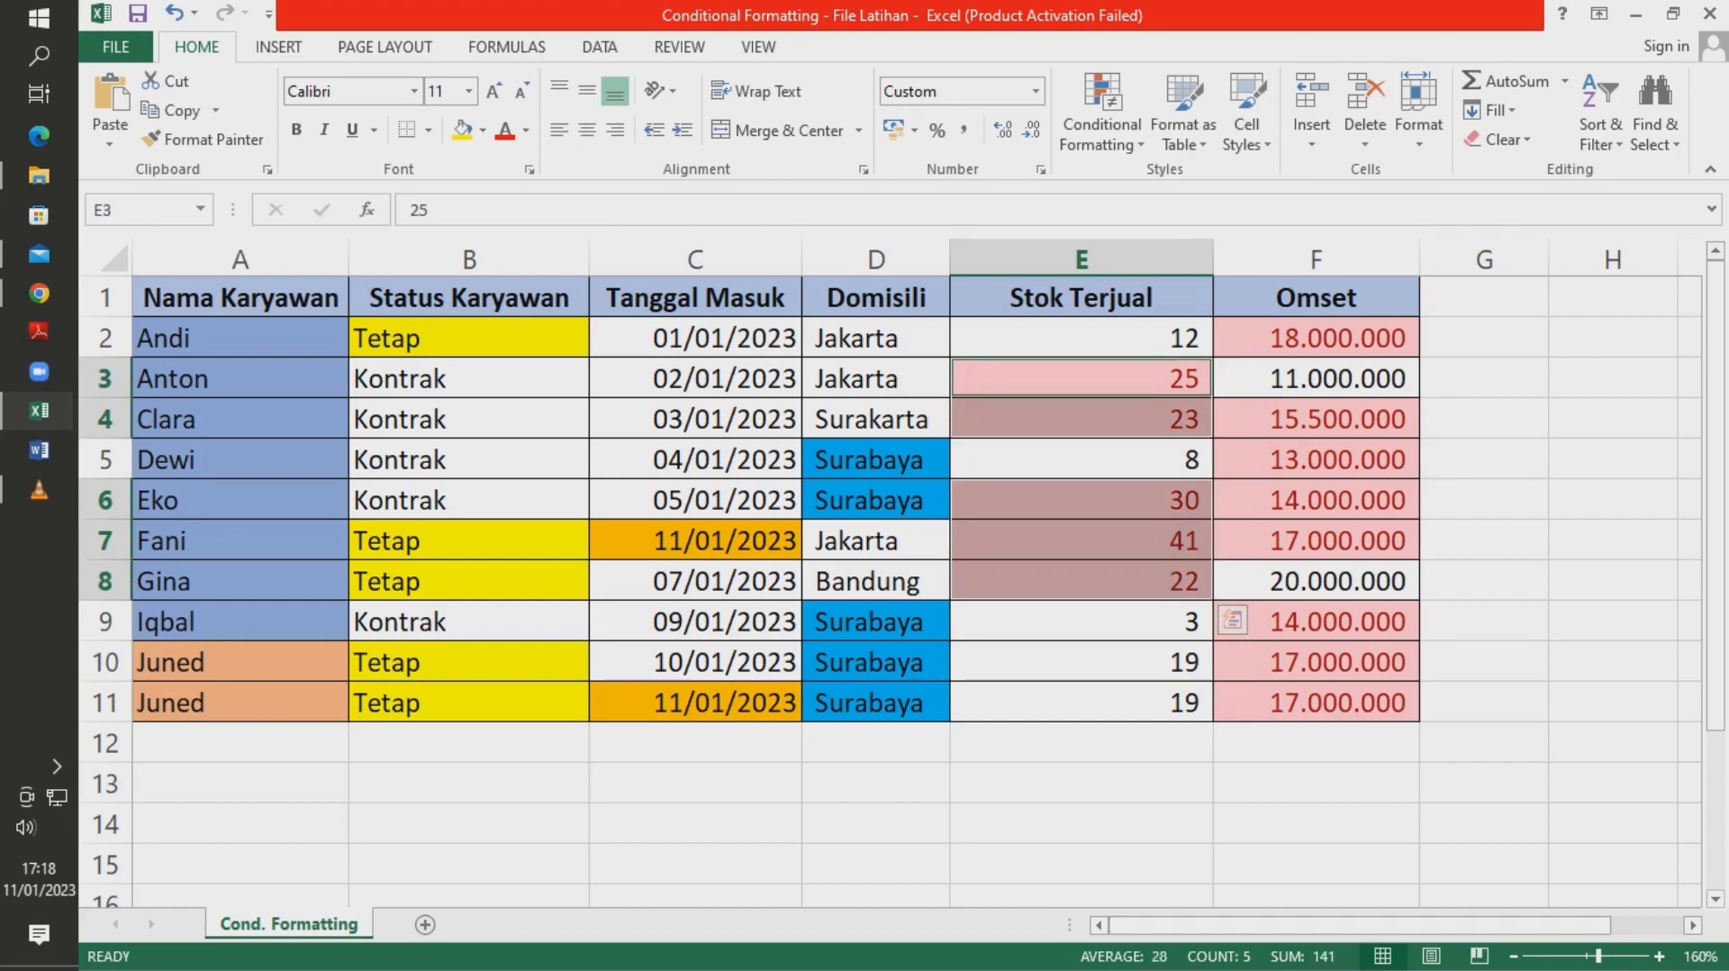
- Start a Bottom 10 Items conditional formatting rule on the Stok Terjual cells E2:E11 with rank 3
{"action": "left_click_drag", "start_coordinate": [1081, 338], "coordinate": [1080, 702]}
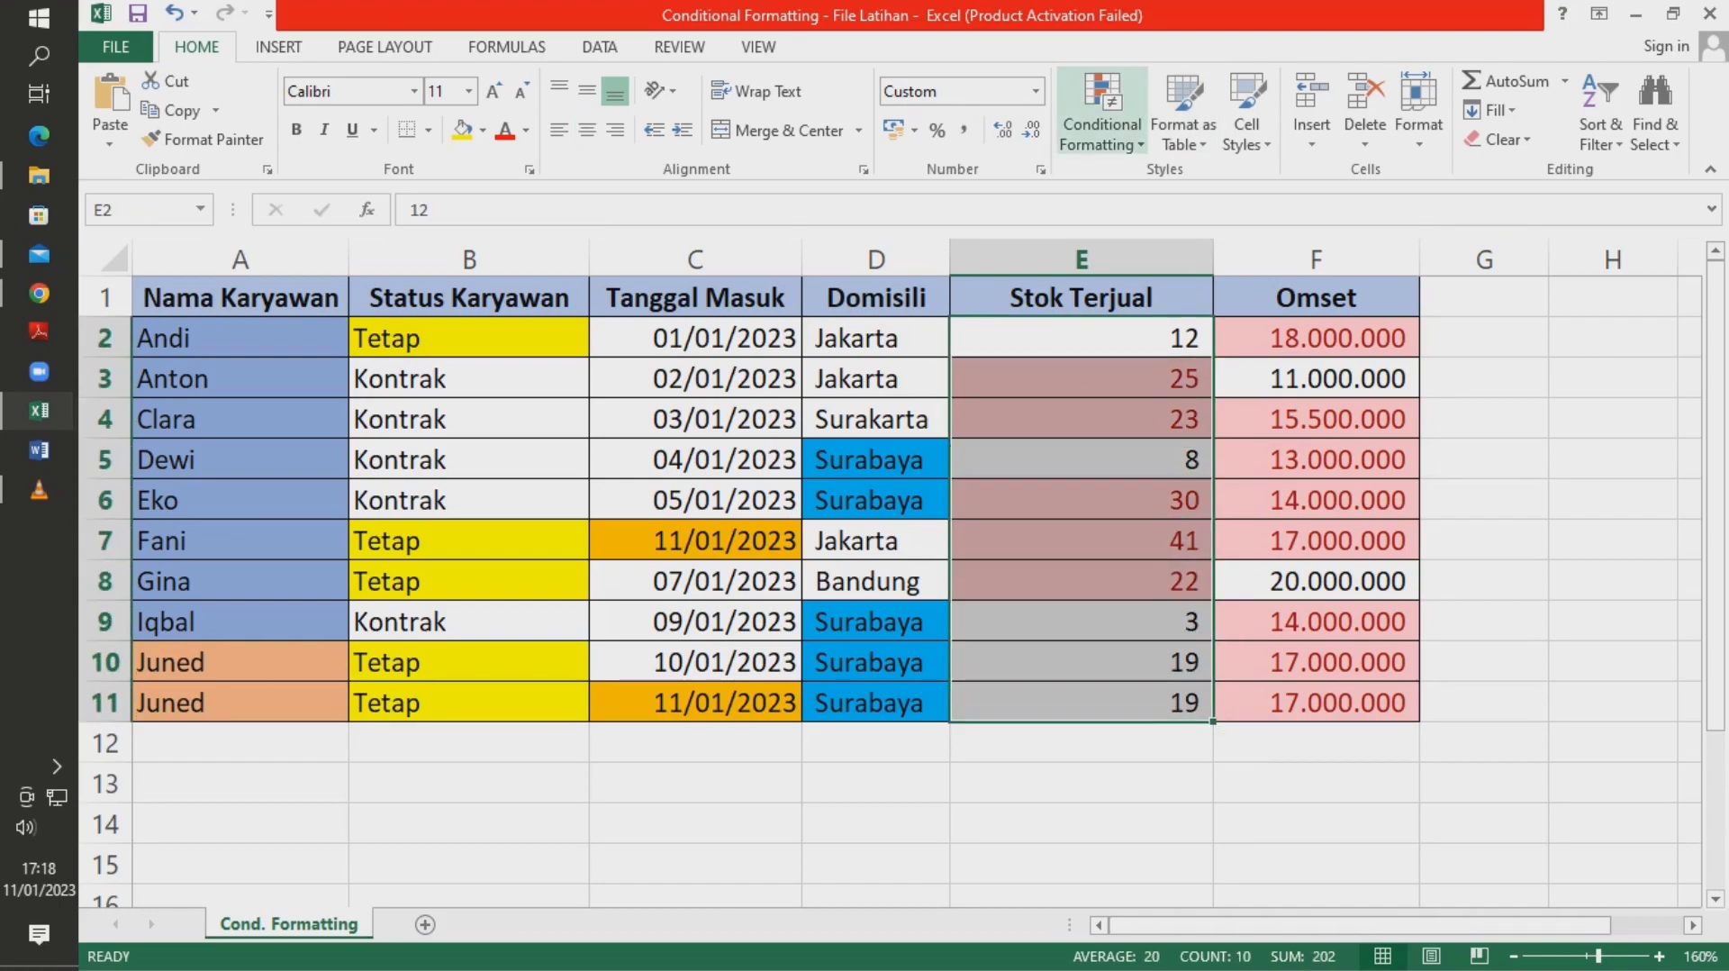
{"action": "left_click", "coordinate": [1102, 108]}
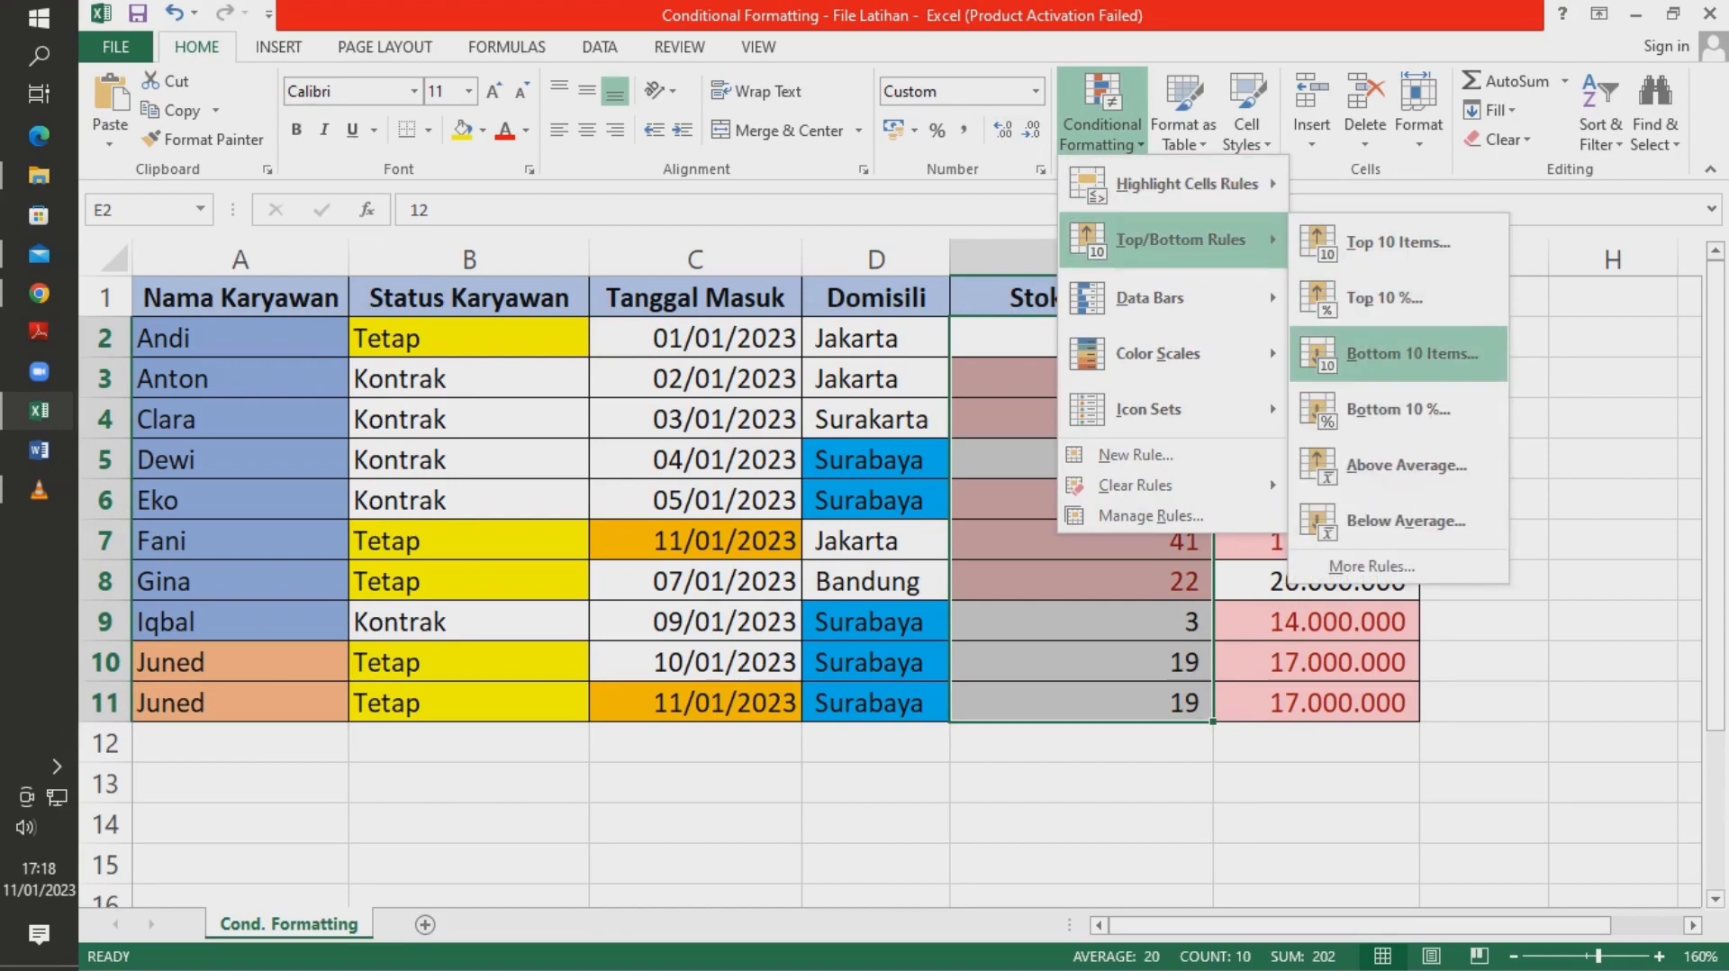
{"action": "left_click", "coordinate": [1387, 355]}
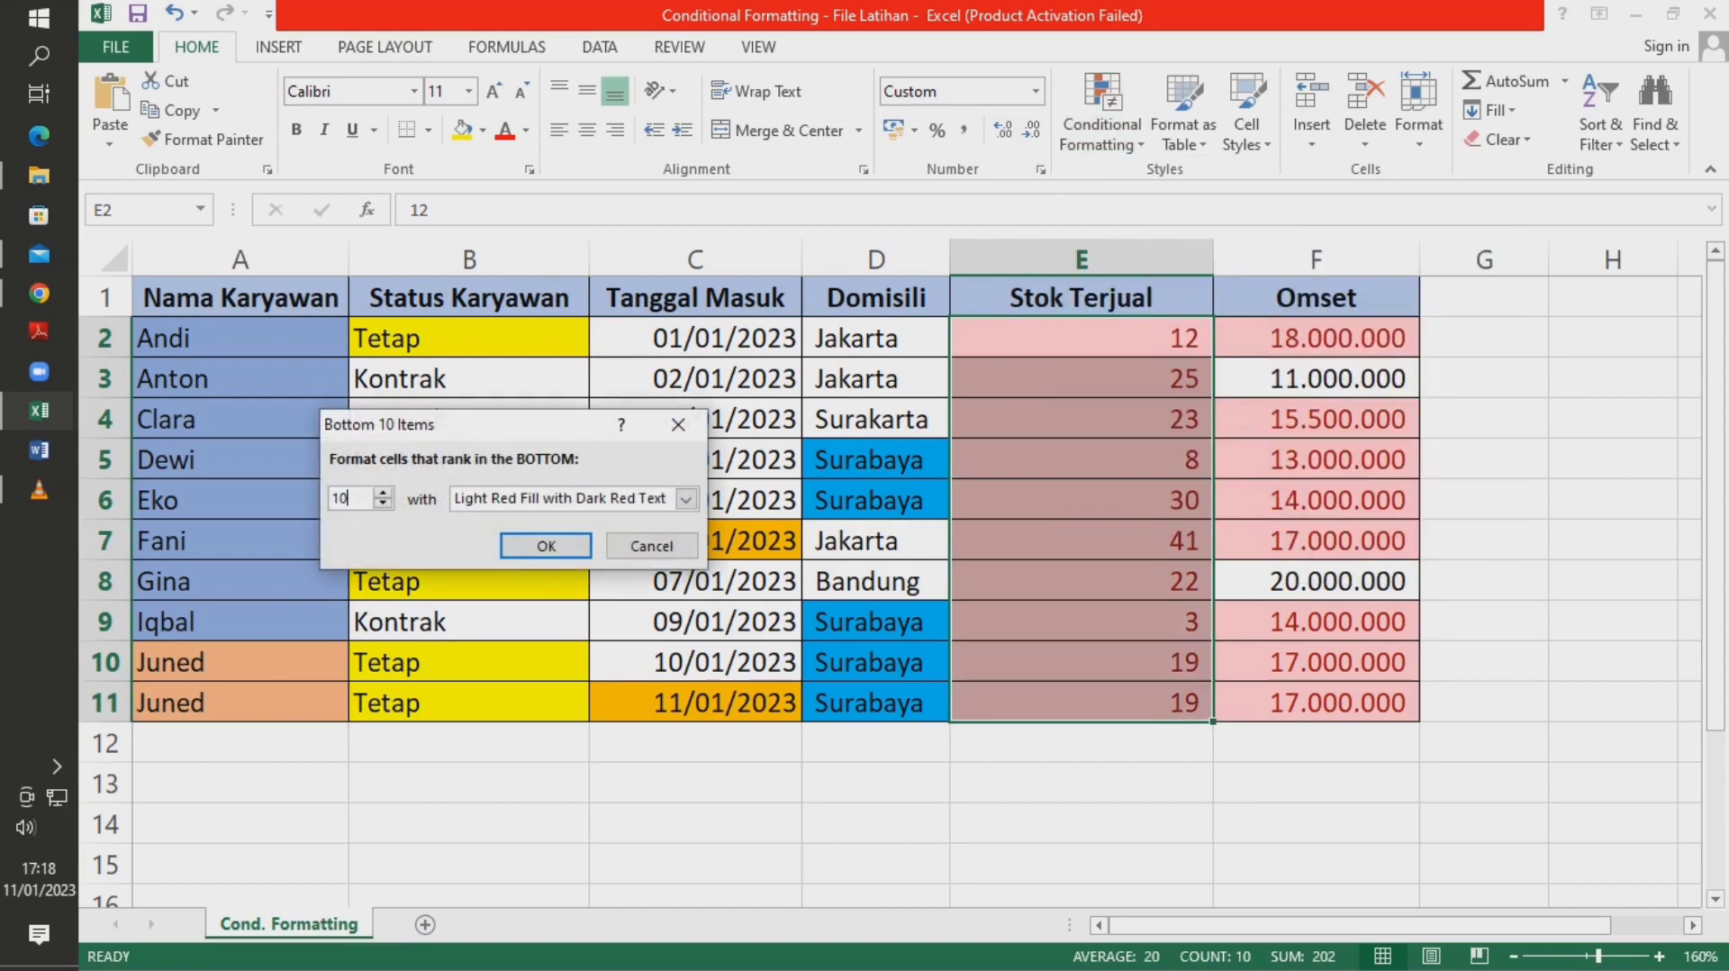
{"action": "key", "text": "BackSpace"}
{"action": "key", "text": "BackSpace"}
{"action": "type", "text": "3"}
- Give the bottom three values a custom format with a purple fill and apply the rule
{"action": "left_click", "coordinate": [686, 498]}
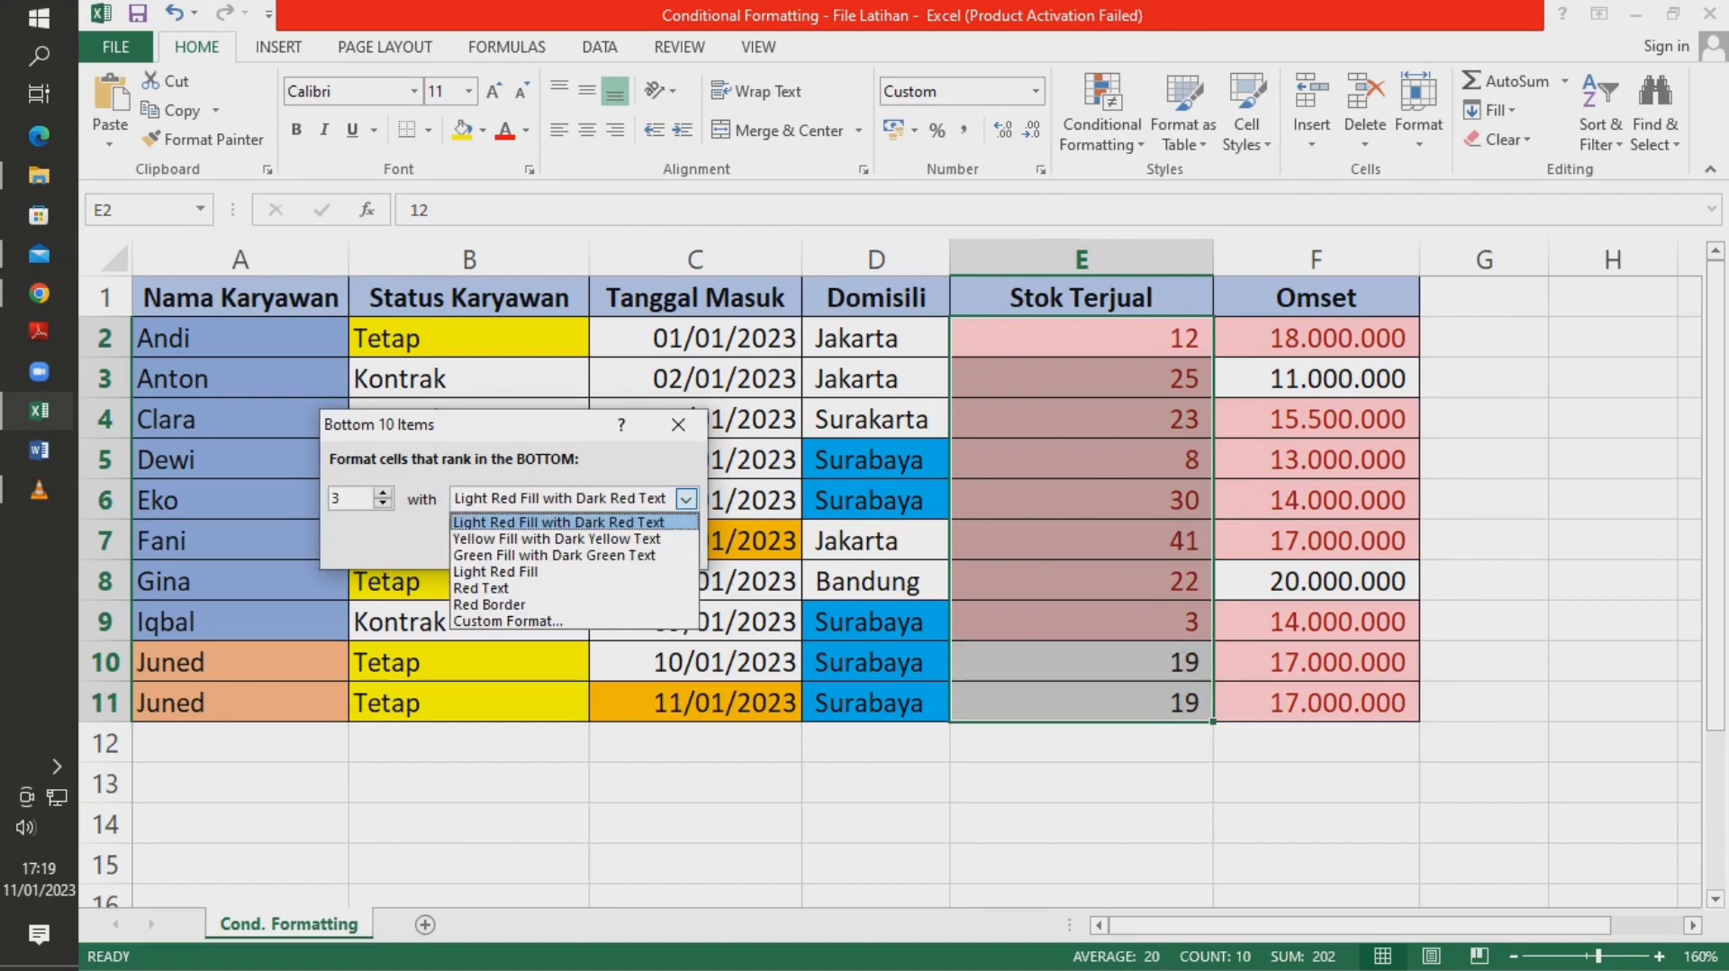
{"action": "left_click", "coordinate": [507, 621]}
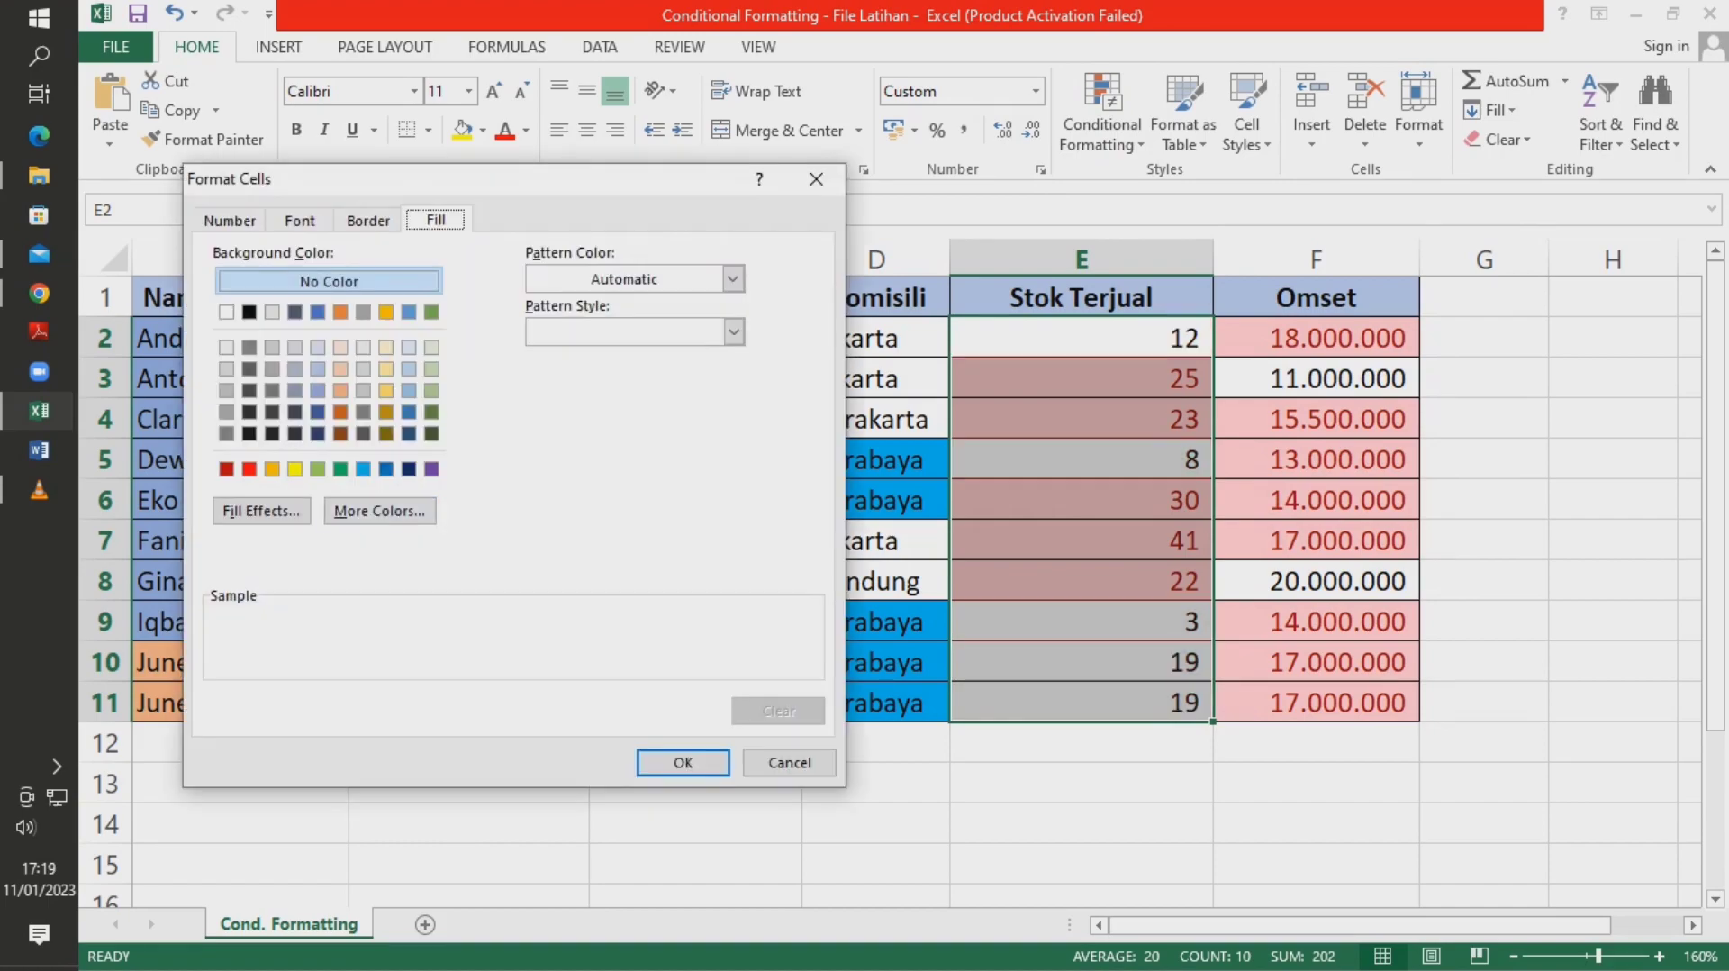
{"action": "left_click", "coordinate": [431, 468]}
{"action": "left_click", "coordinate": [683, 763]}
{"action": "left_click", "coordinate": [546, 546]}
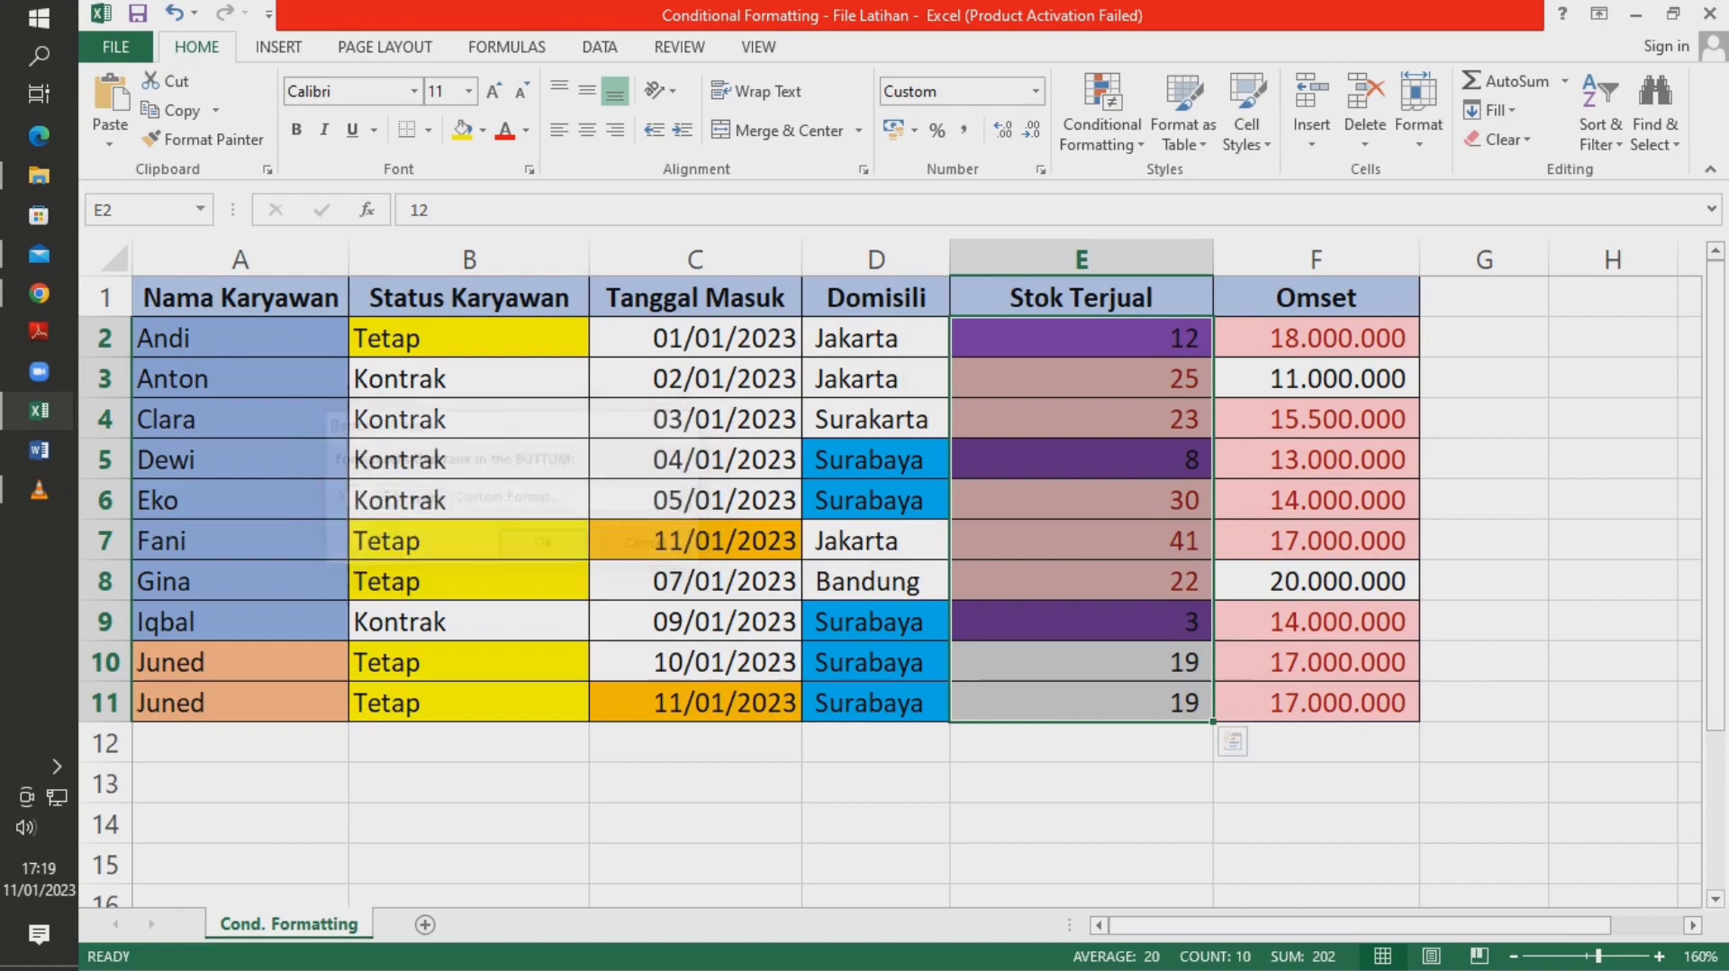
- Check the bottom three Stok Terjual values by selecting the purple cells E5, E2 and E9 together
{"action": "left_click", "coordinate": [1316, 581]}
{"action": "left_click", "coordinate": [1082, 459]}
{"action": "left_click", "coordinate": [1081, 338], "text": "ctrl"}
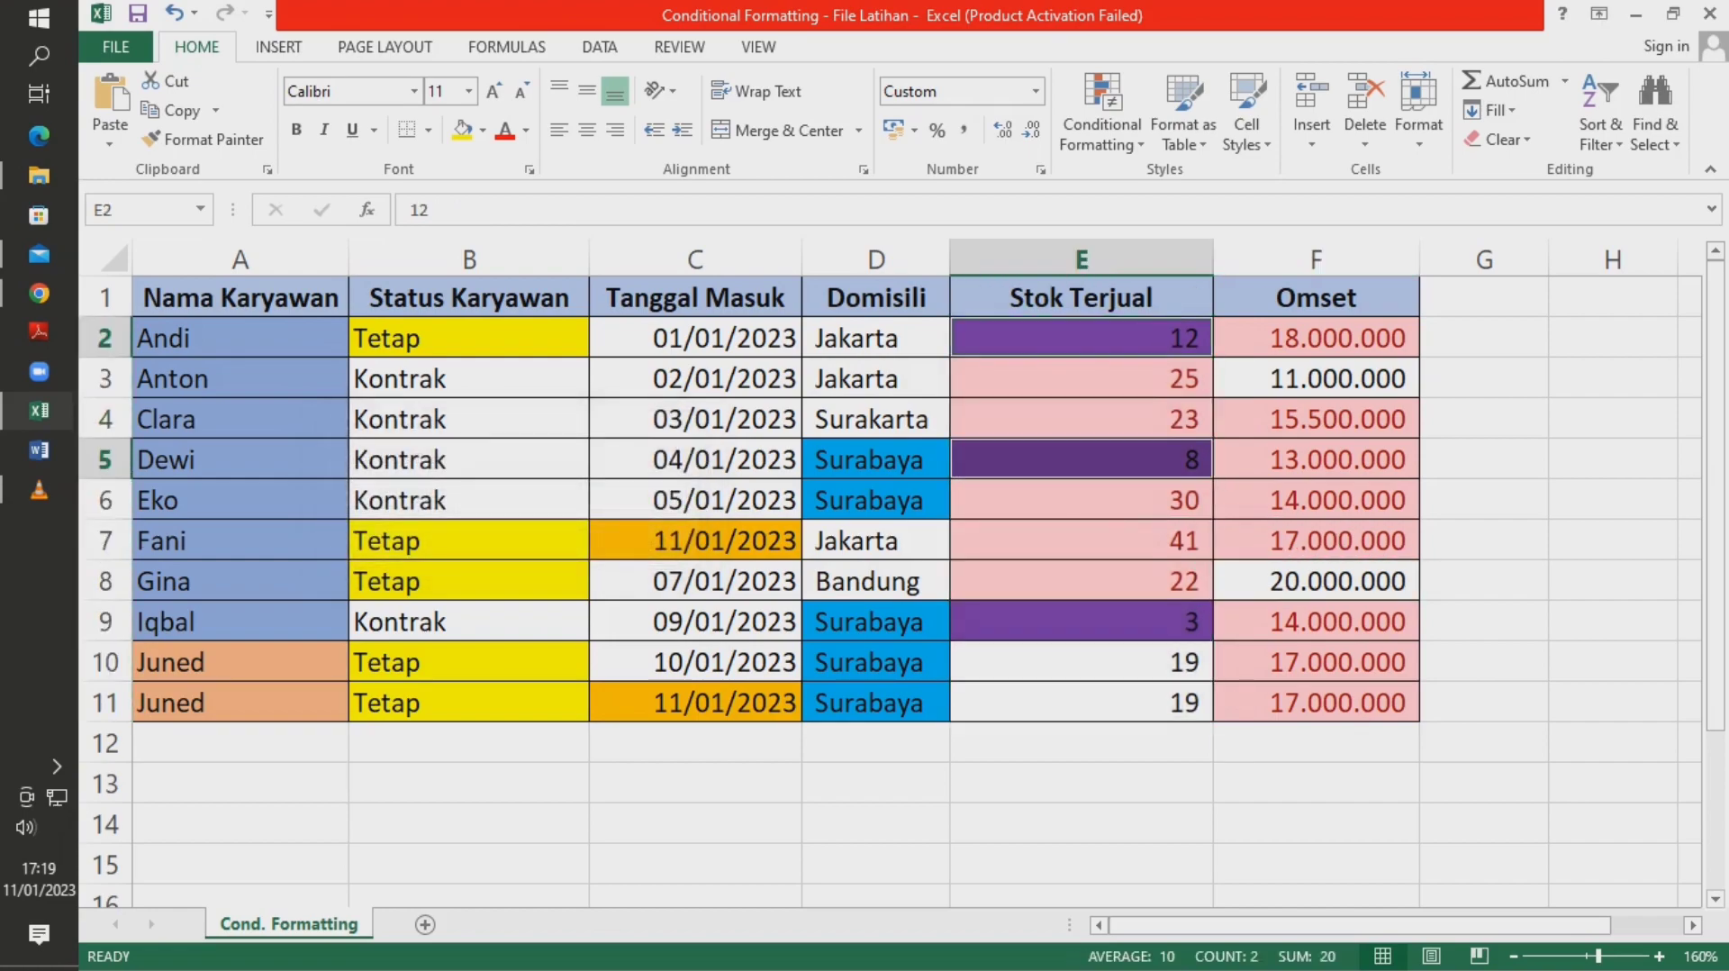
{"action": "left_click", "coordinate": [1082, 622], "text": "ctrl"}
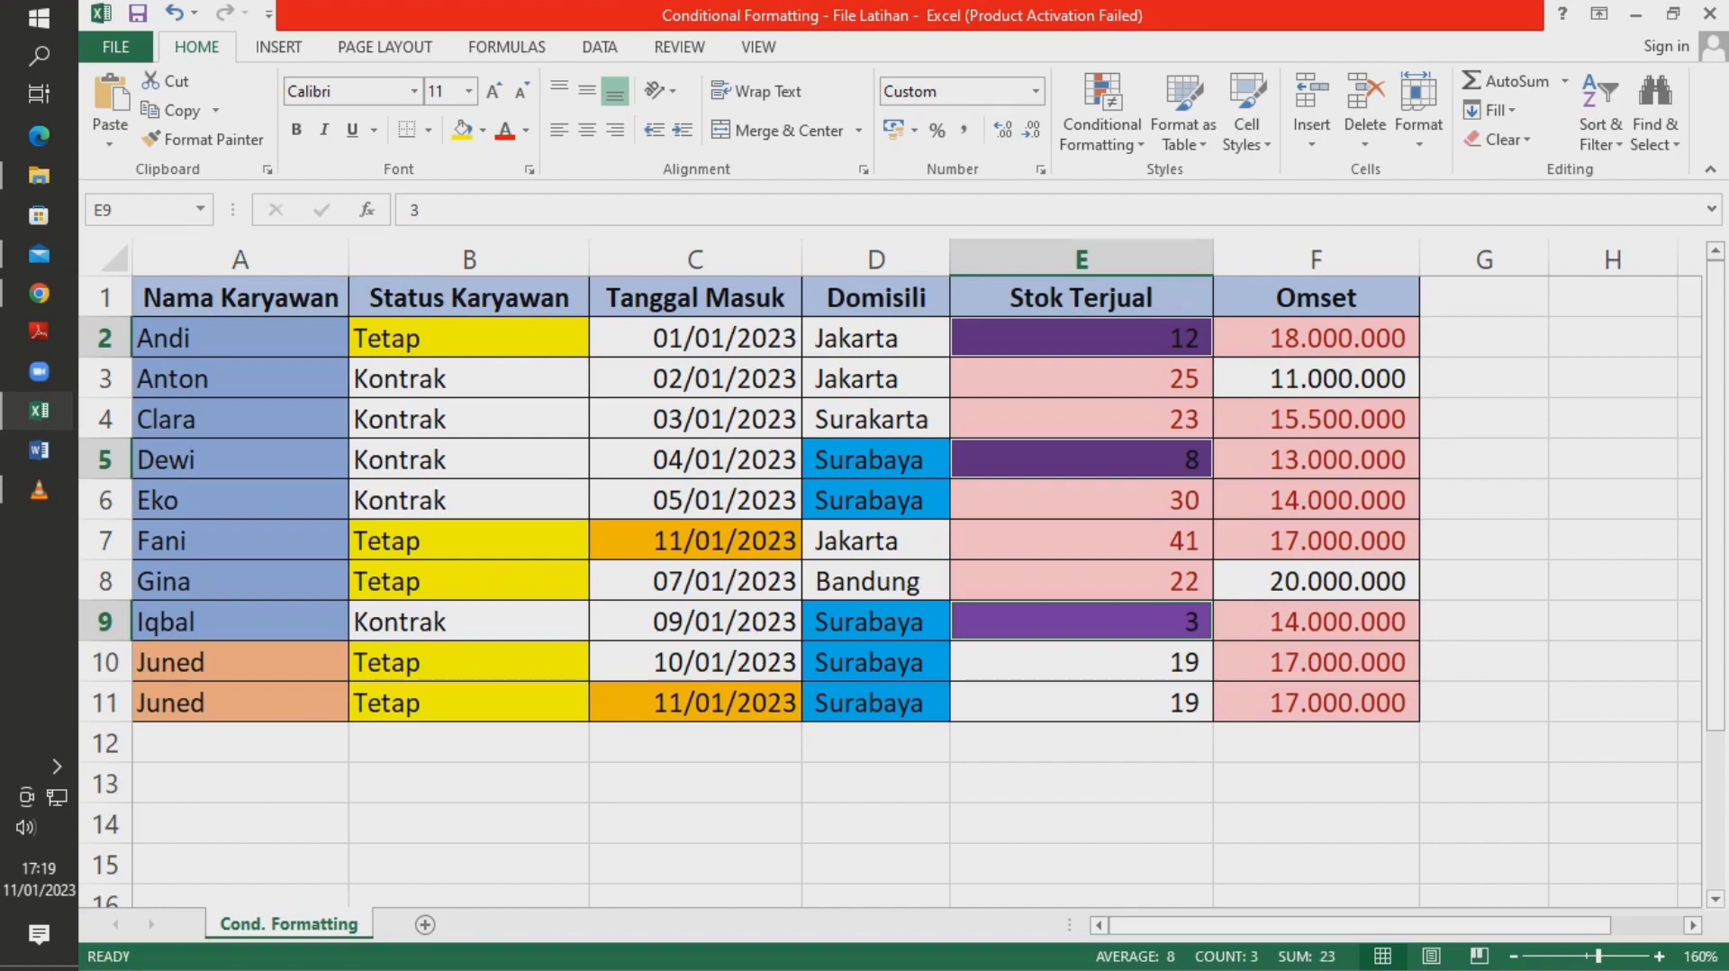
{"action": "left_click", "coordinate": [1484, 540]}
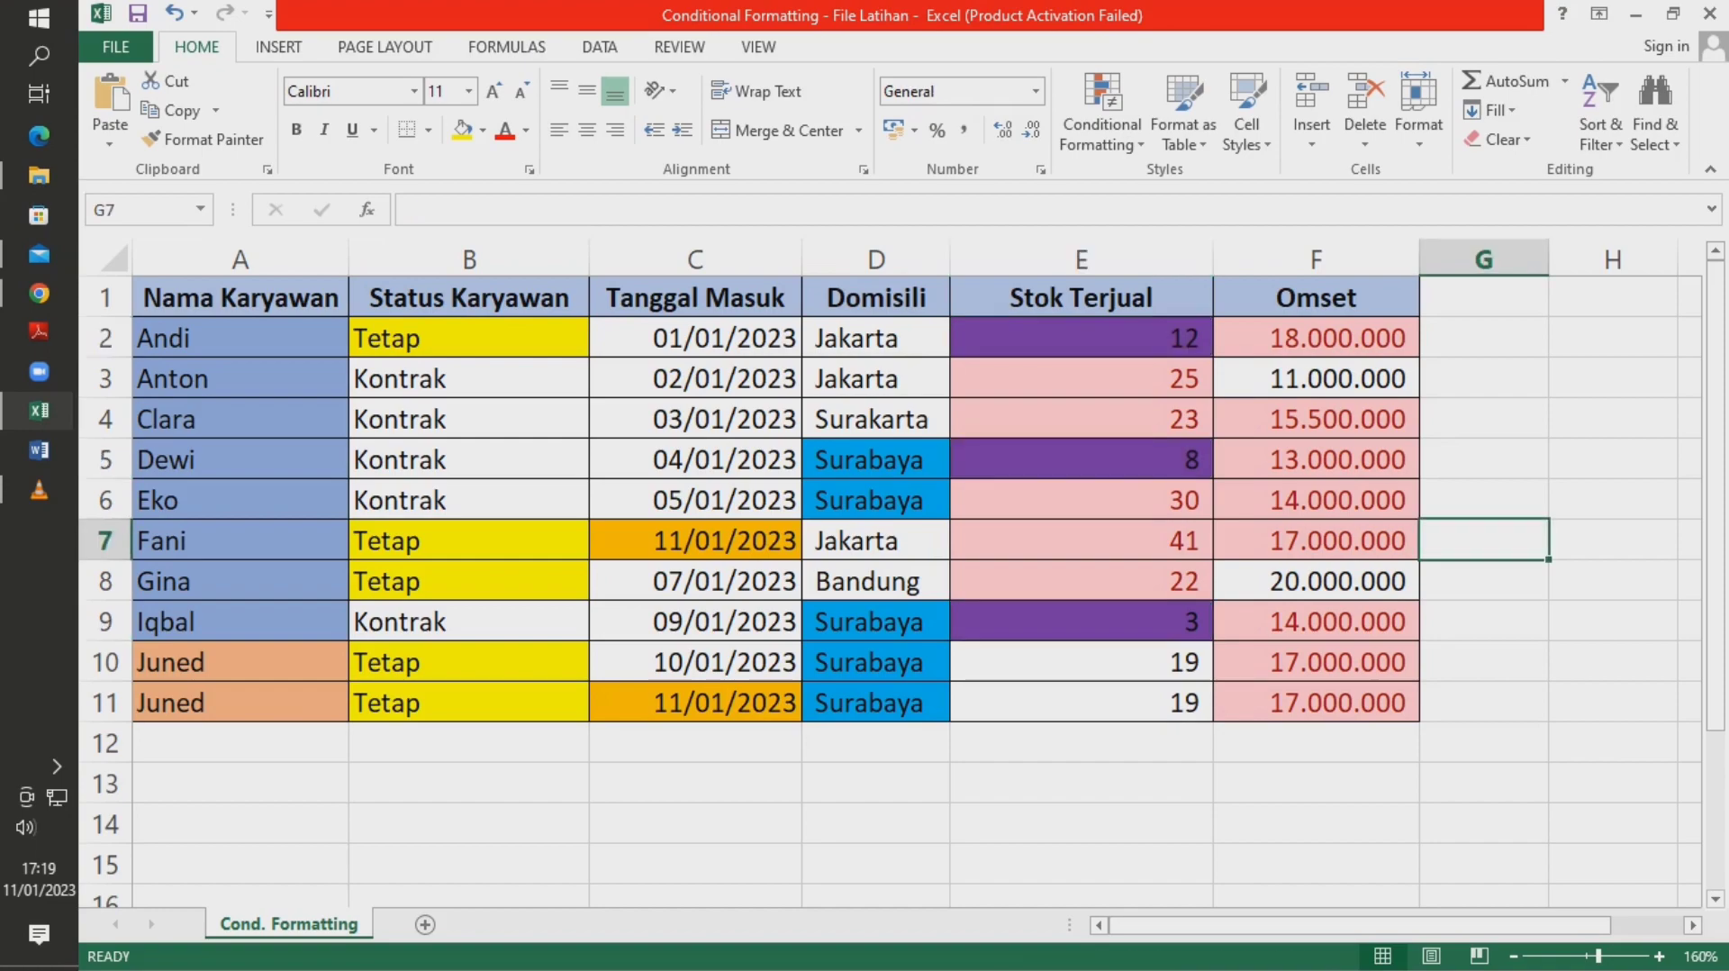
- Clear the conditional formatting rules from the Stok Terjual cells E2:E11 only
{"action": "left_click_drag", "start_coordinate": [1081, 338], "coordinate": [1081, 702]}
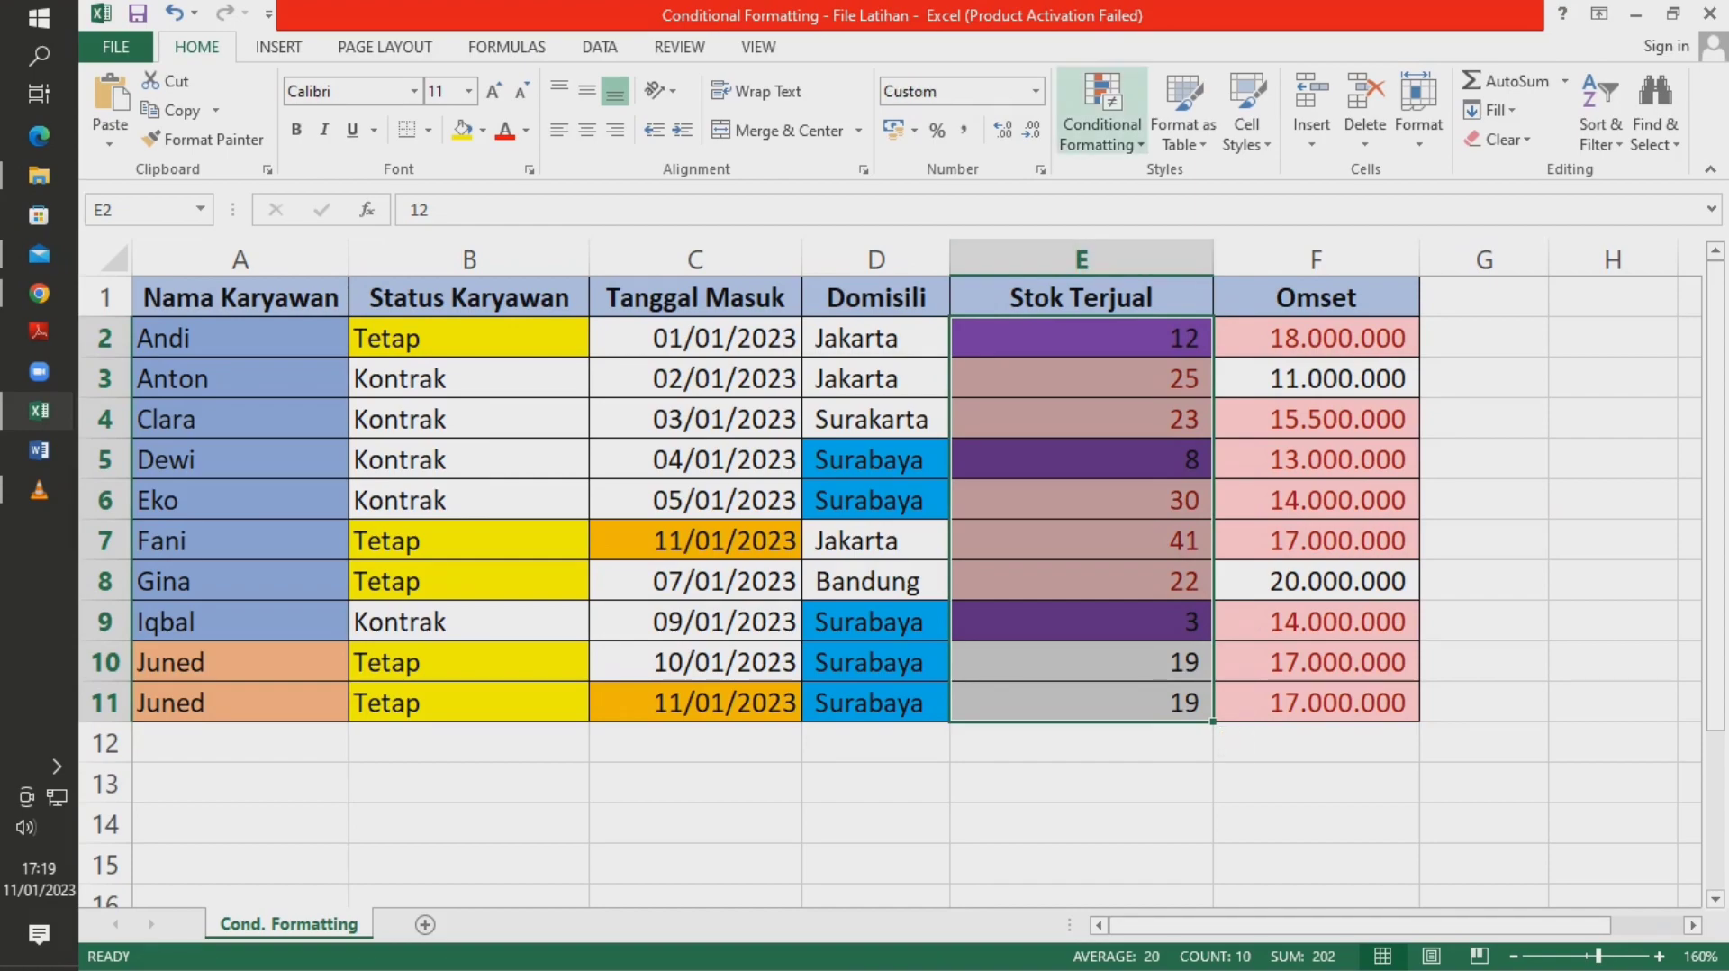
{"action": "left_click", "coordinate": [1102, 108]}
{"action": "mouse_move", "coordinate": [1137, 484]}
{"action": "left_click", "coordinate": [1432, 487]}
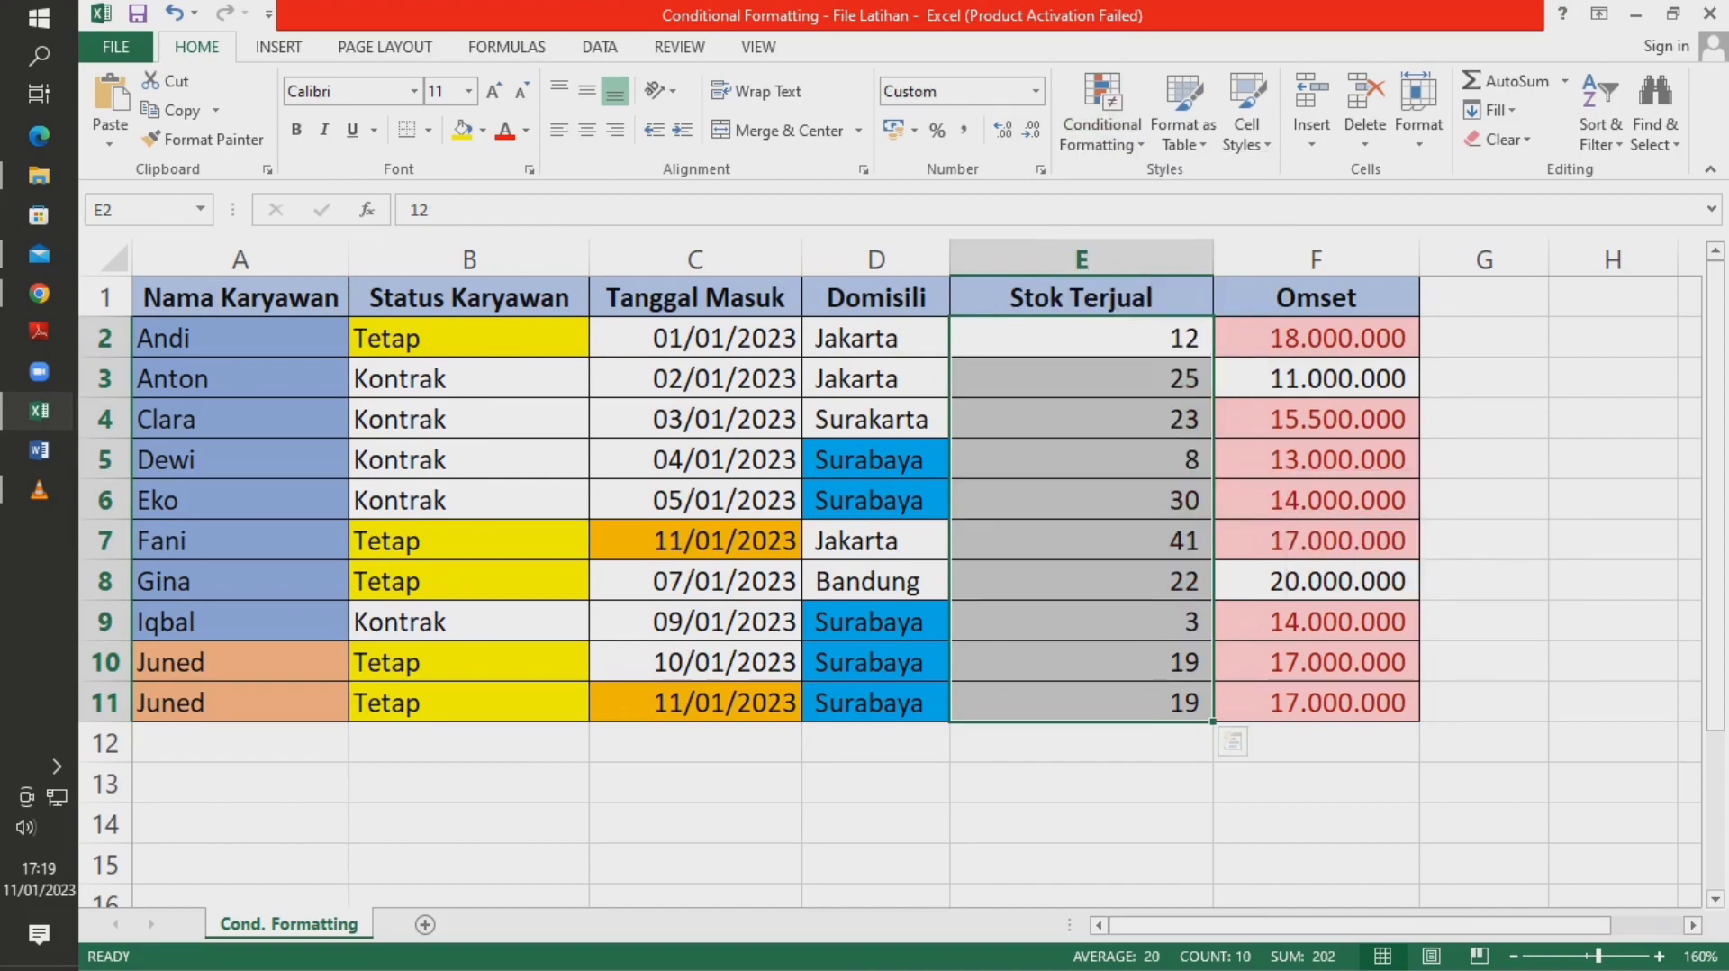
- Apply a Top 10% rule to the Stok Terjual cells E2:E11 at 10% with Red Text
{"action": "left_click_drag", "start_coordinate": [1080, 338], "coordinate": [1080, 702]}
{"action": "left_click", "coordinate": [1102, 108]}
{"action": "mouse_move", "coordinate": [1170, 239]}
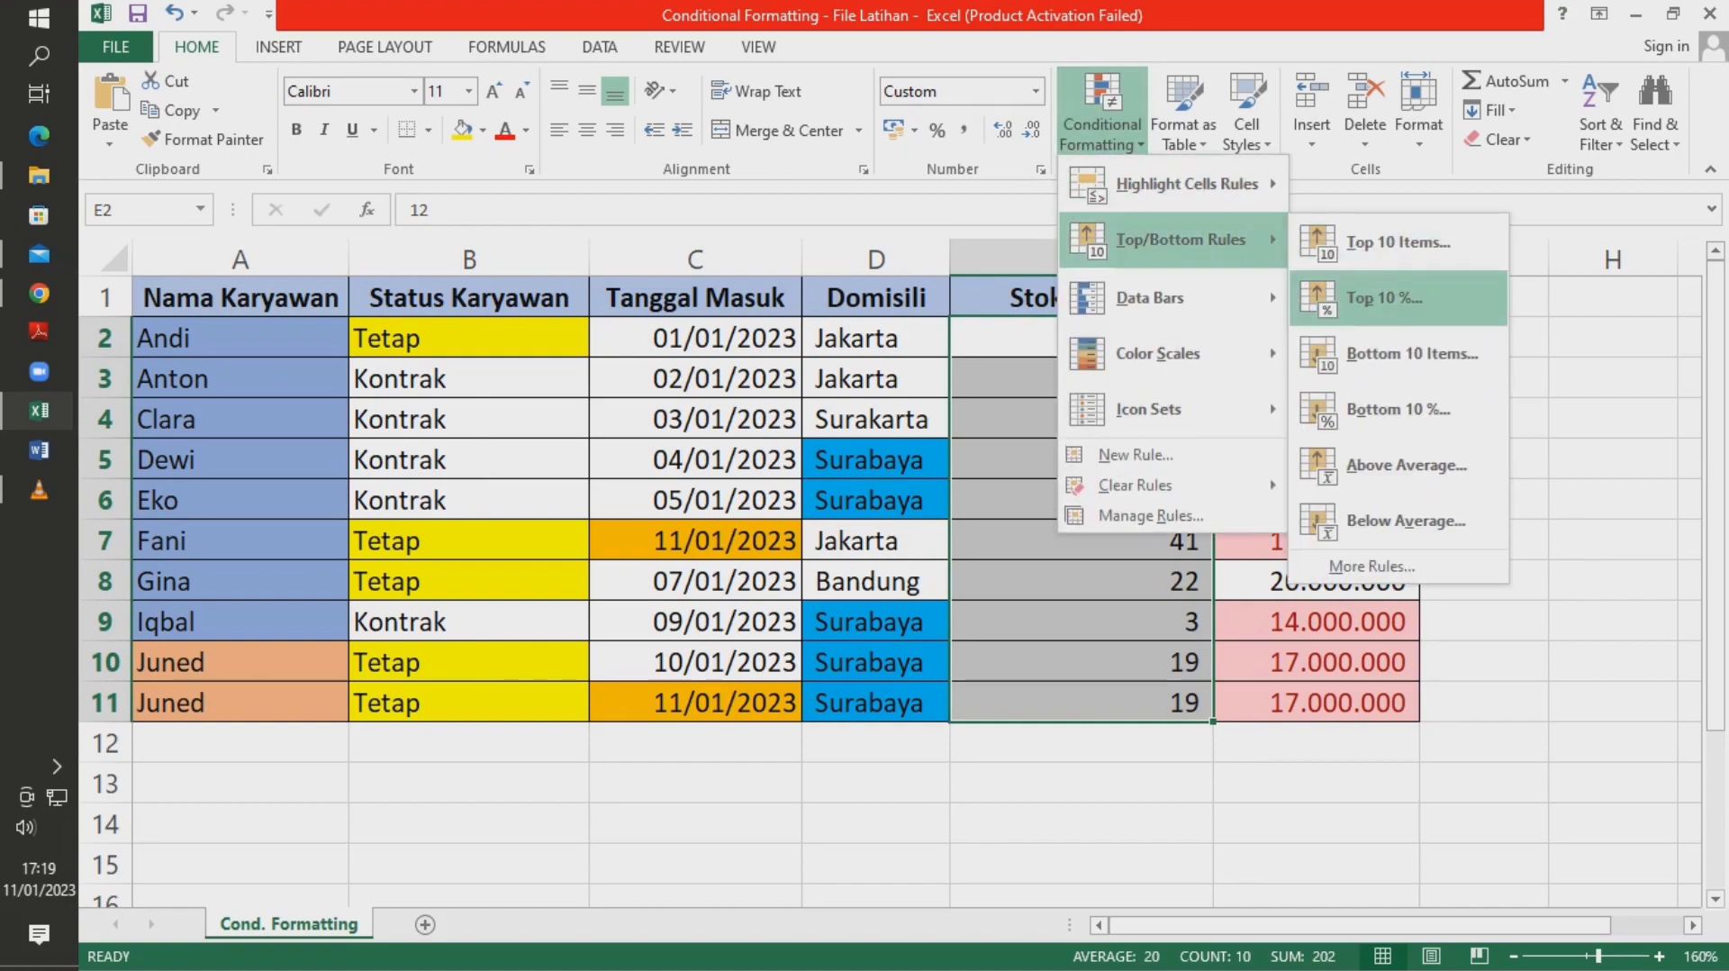
{"action": "left_click", "coordinate": [1383, 297]}
{"action": "left_click", "coordinate": [690, 498]}
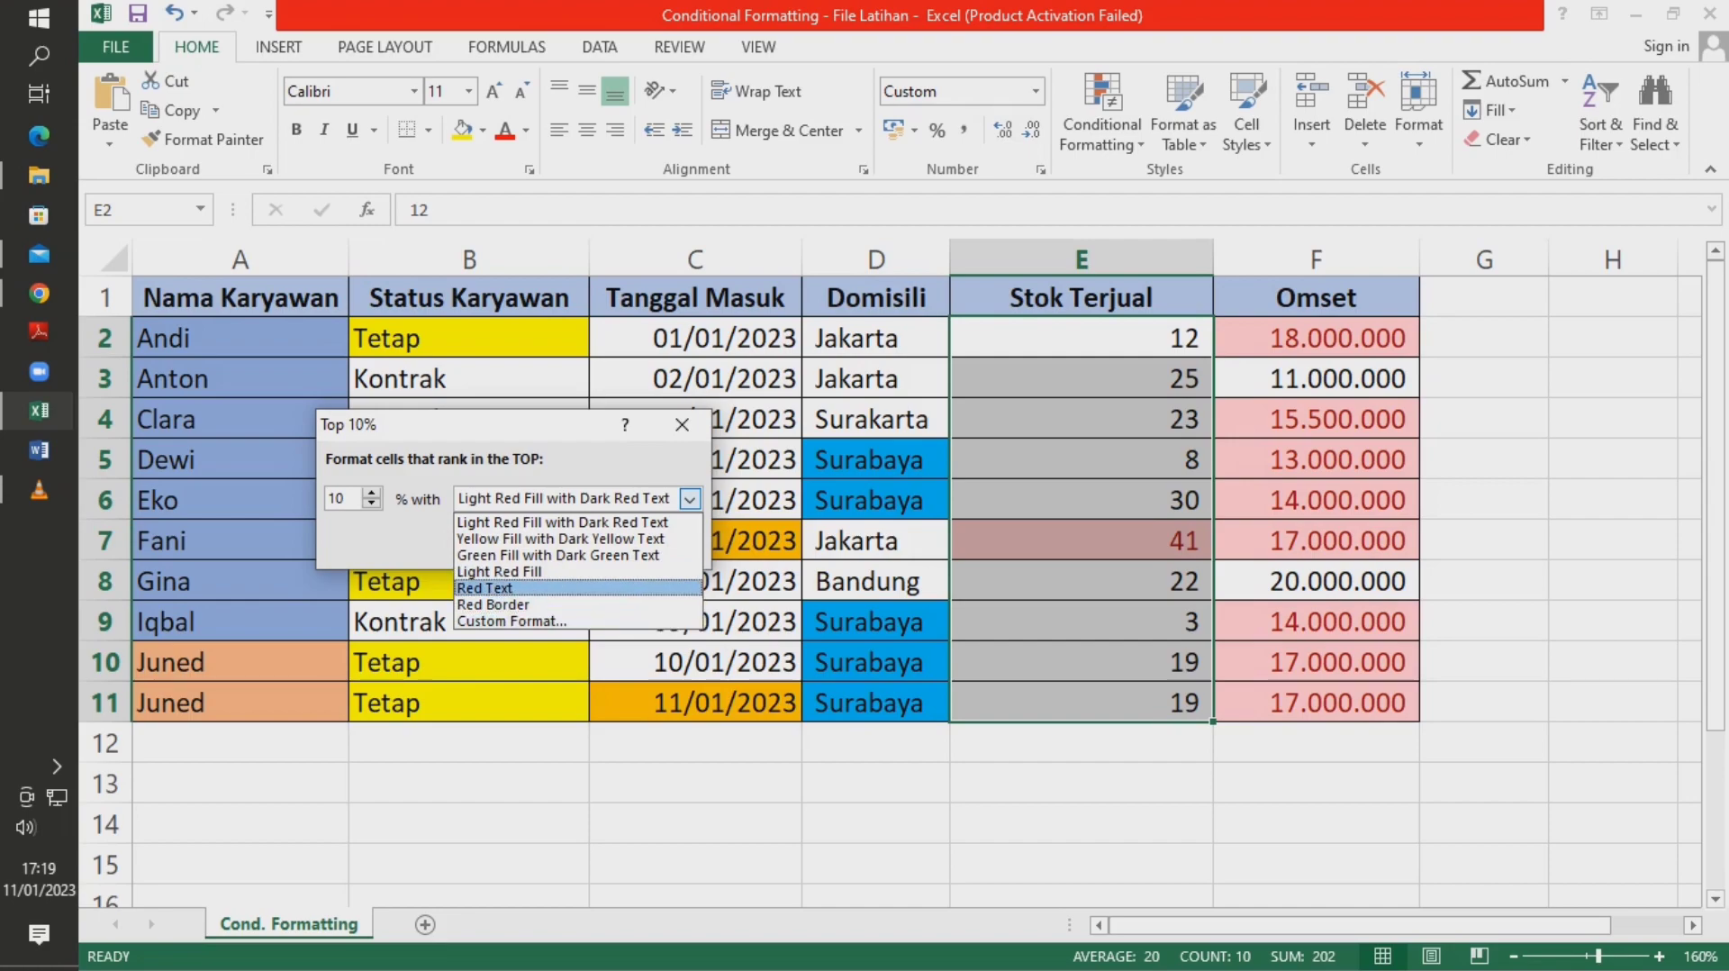
{"action": "left_click", "coordinate": [486, 587]}
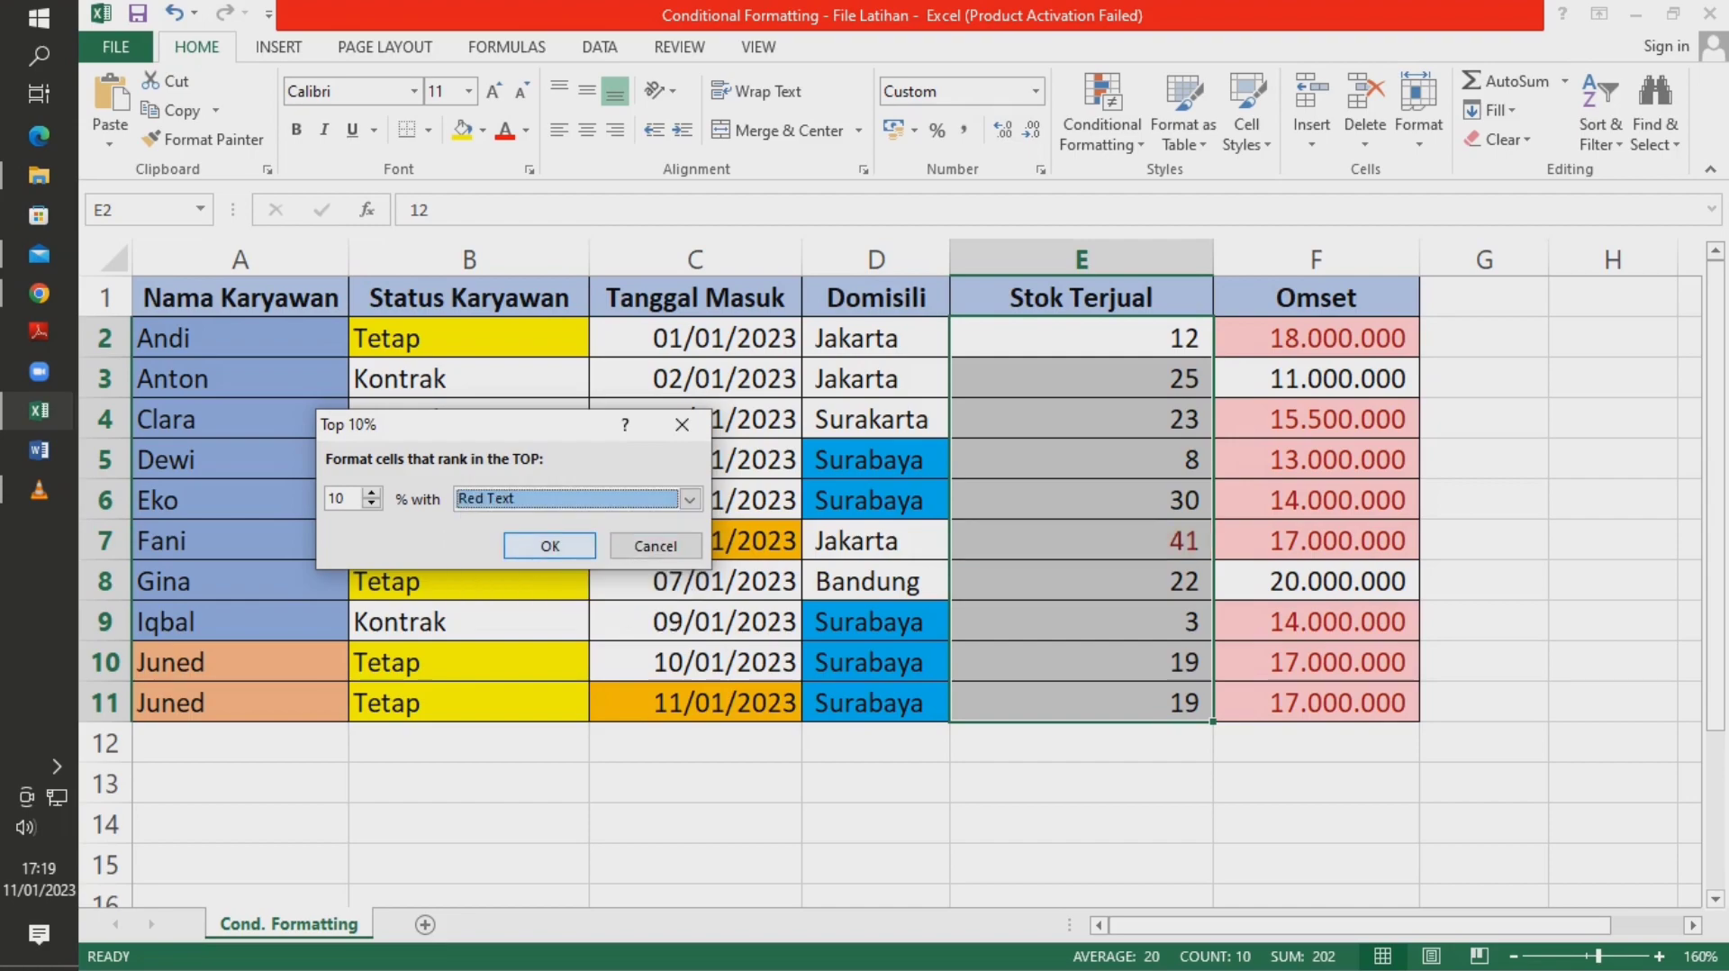
{"action": "left_click", "coordinate": [550, 545]}
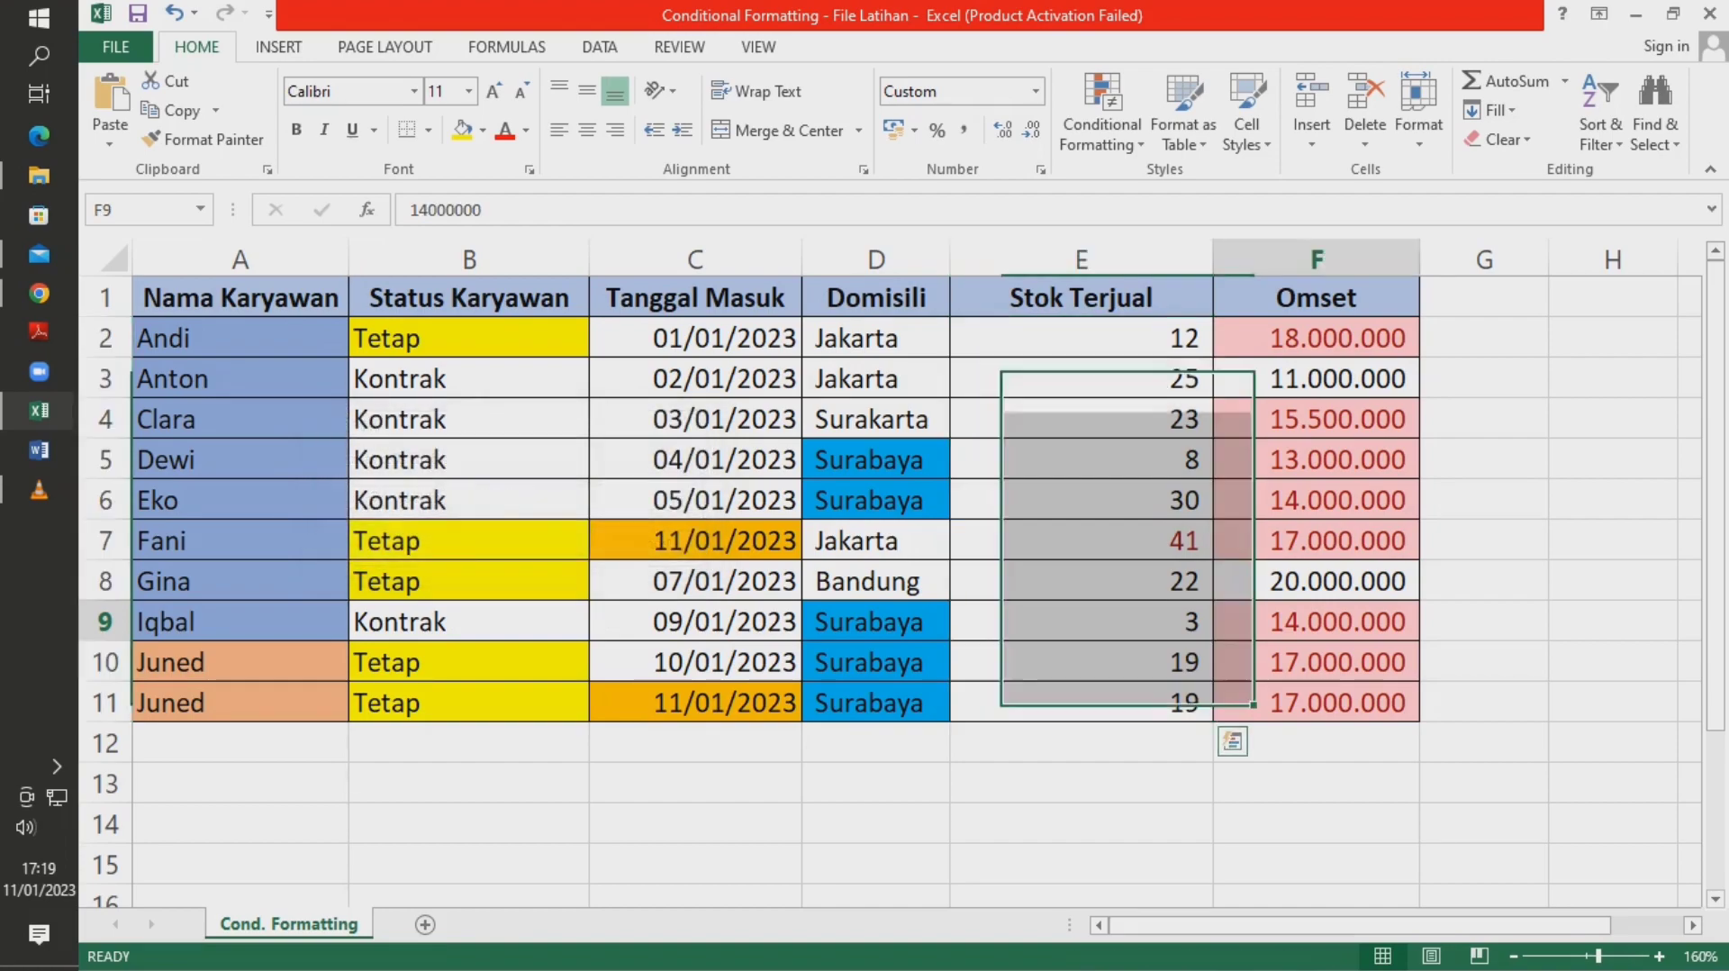
- Apply a Bottom 10% rule to the Stok Terjual cells E2:E11 at 10% with Light Red Fill
{"action": "left_click_drag", "start_coordinate": [1080, 338], "coordinate": [1081, 702]}
{"action": "left_click", "coordinate": [1102, 108]}
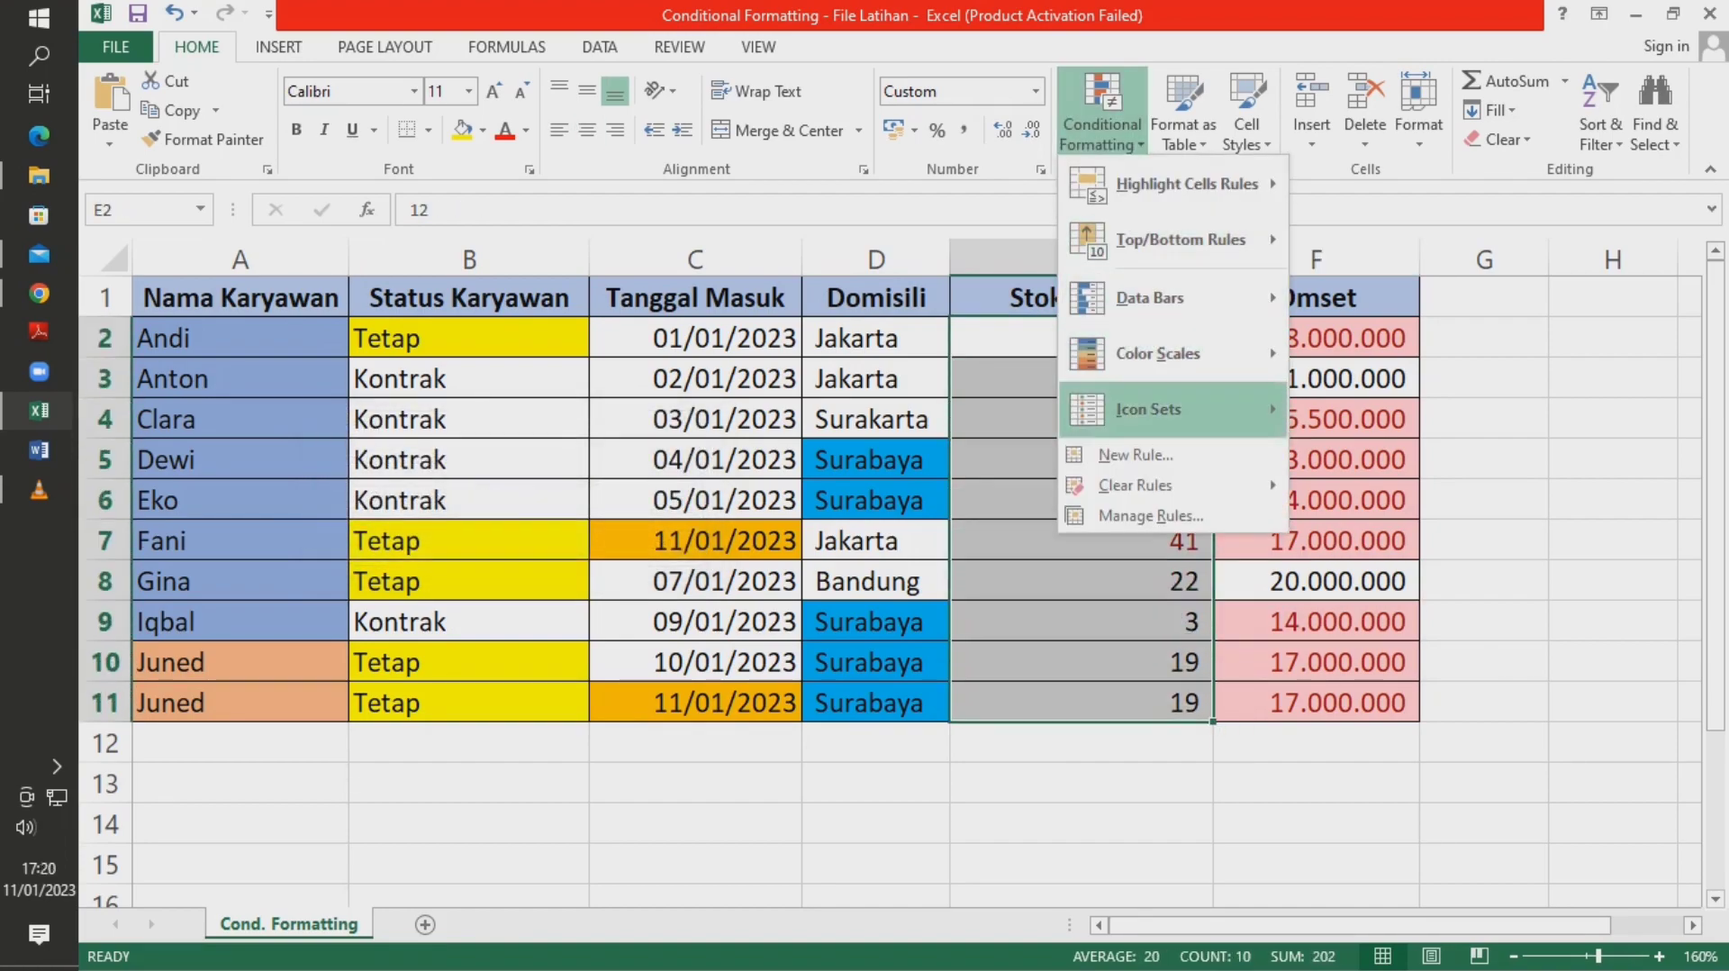
{"action": "mouse_move", "coordinate": [1179, 239]}
{"action": "left_click", "coordinate": [1395, 409]}
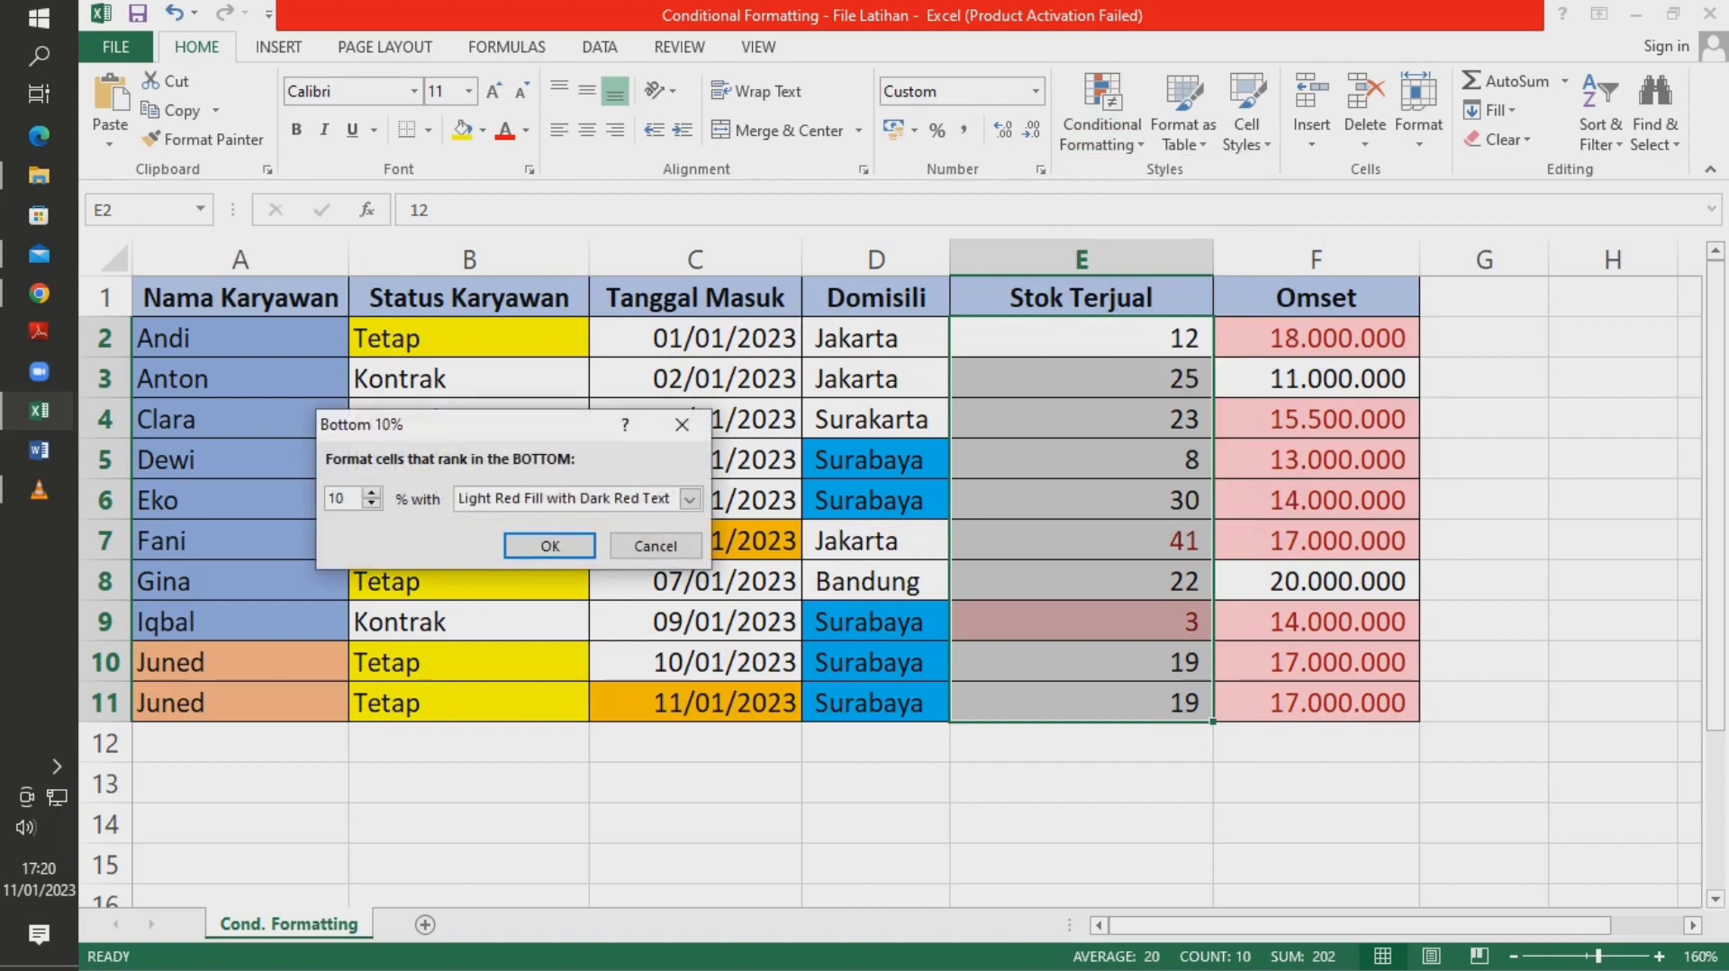
{"action": "left_click", "coordinate": [690, 498]}
{"action": "left_click", "coordinate": [500, 571]}
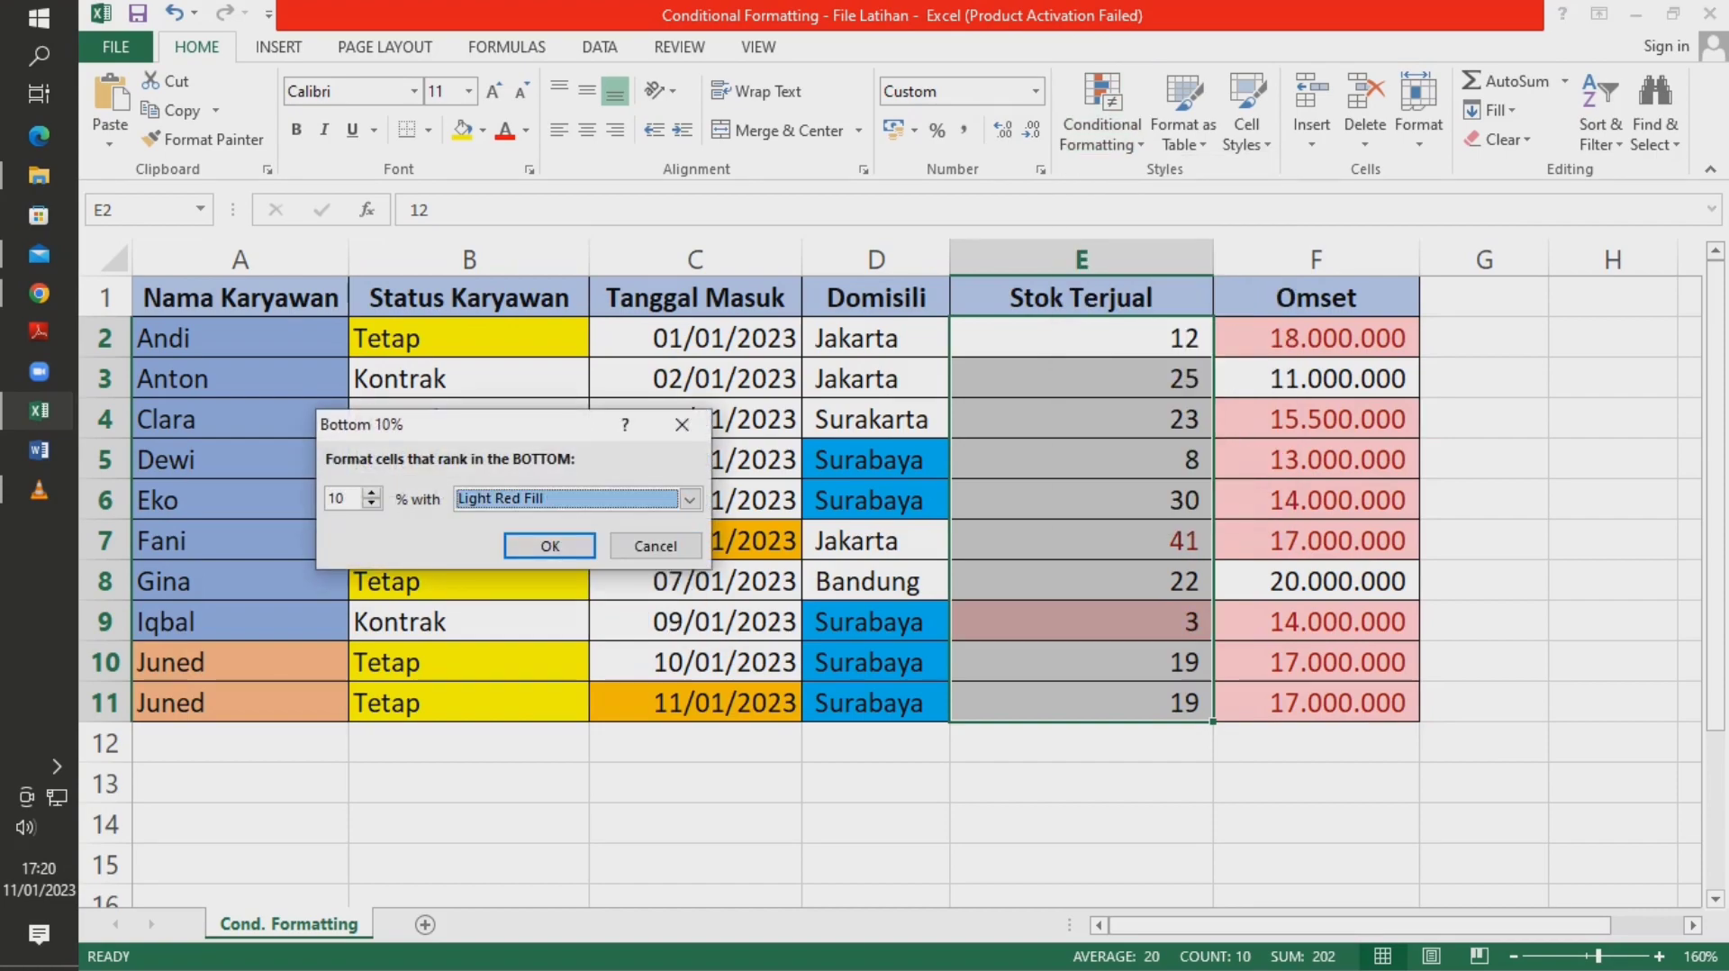
{"action": "key", "text": "Return"}
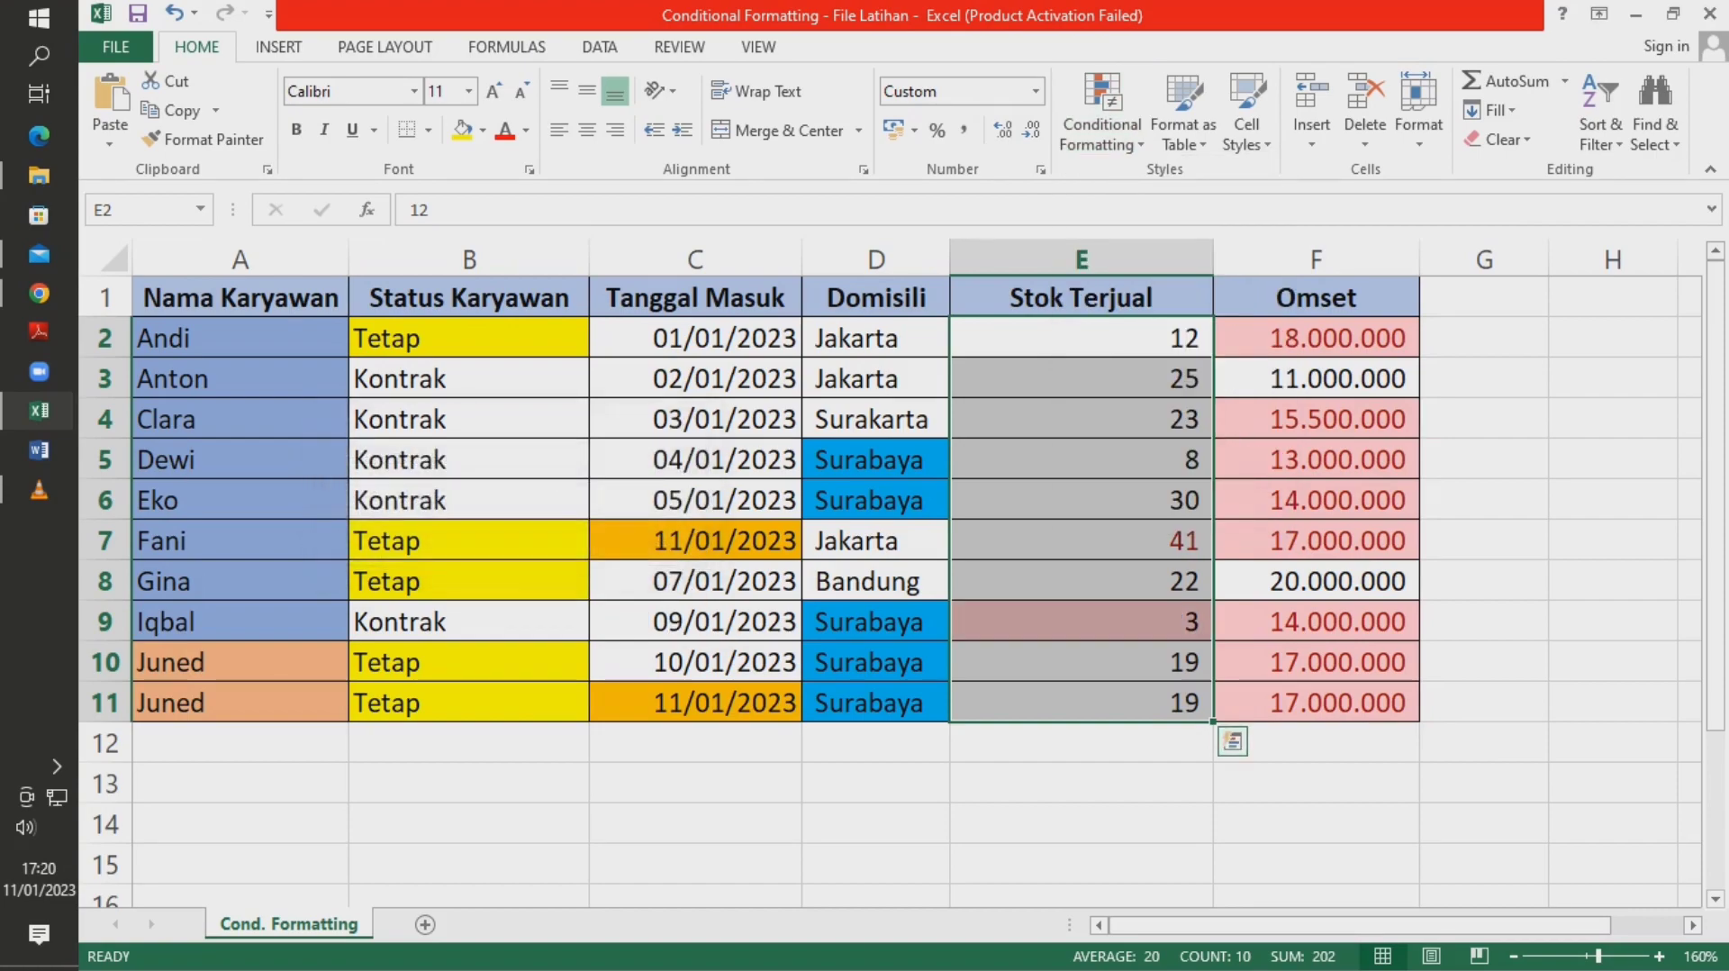
- Start an Above Average conditional formatting rule on the Stok Terjual cells E2:E11
{"action": "left_click_drag", "start_coordinate": [1081, 338], "coordinate": [1081, 703]}
{"action": "left_click", "coordinate": [1102, 113]}
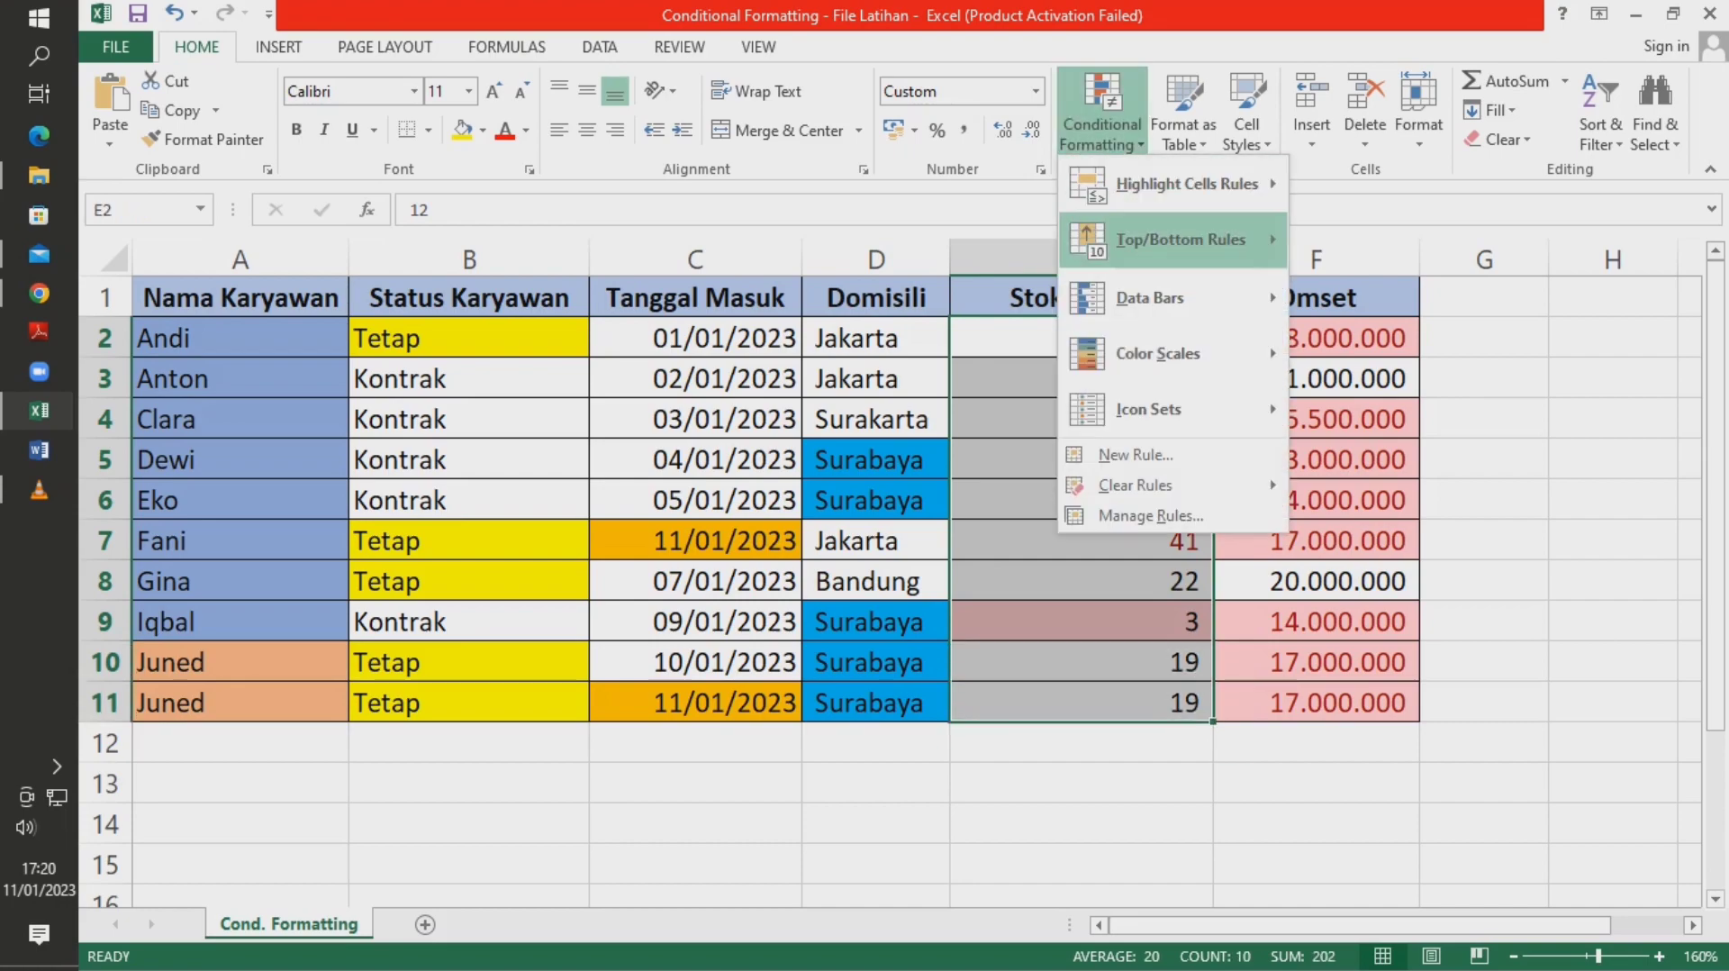
{"action": "mouse_move", "coordinate": [1180, 238]}
{"action": "left_click", "coordinate": [1404, 464]}
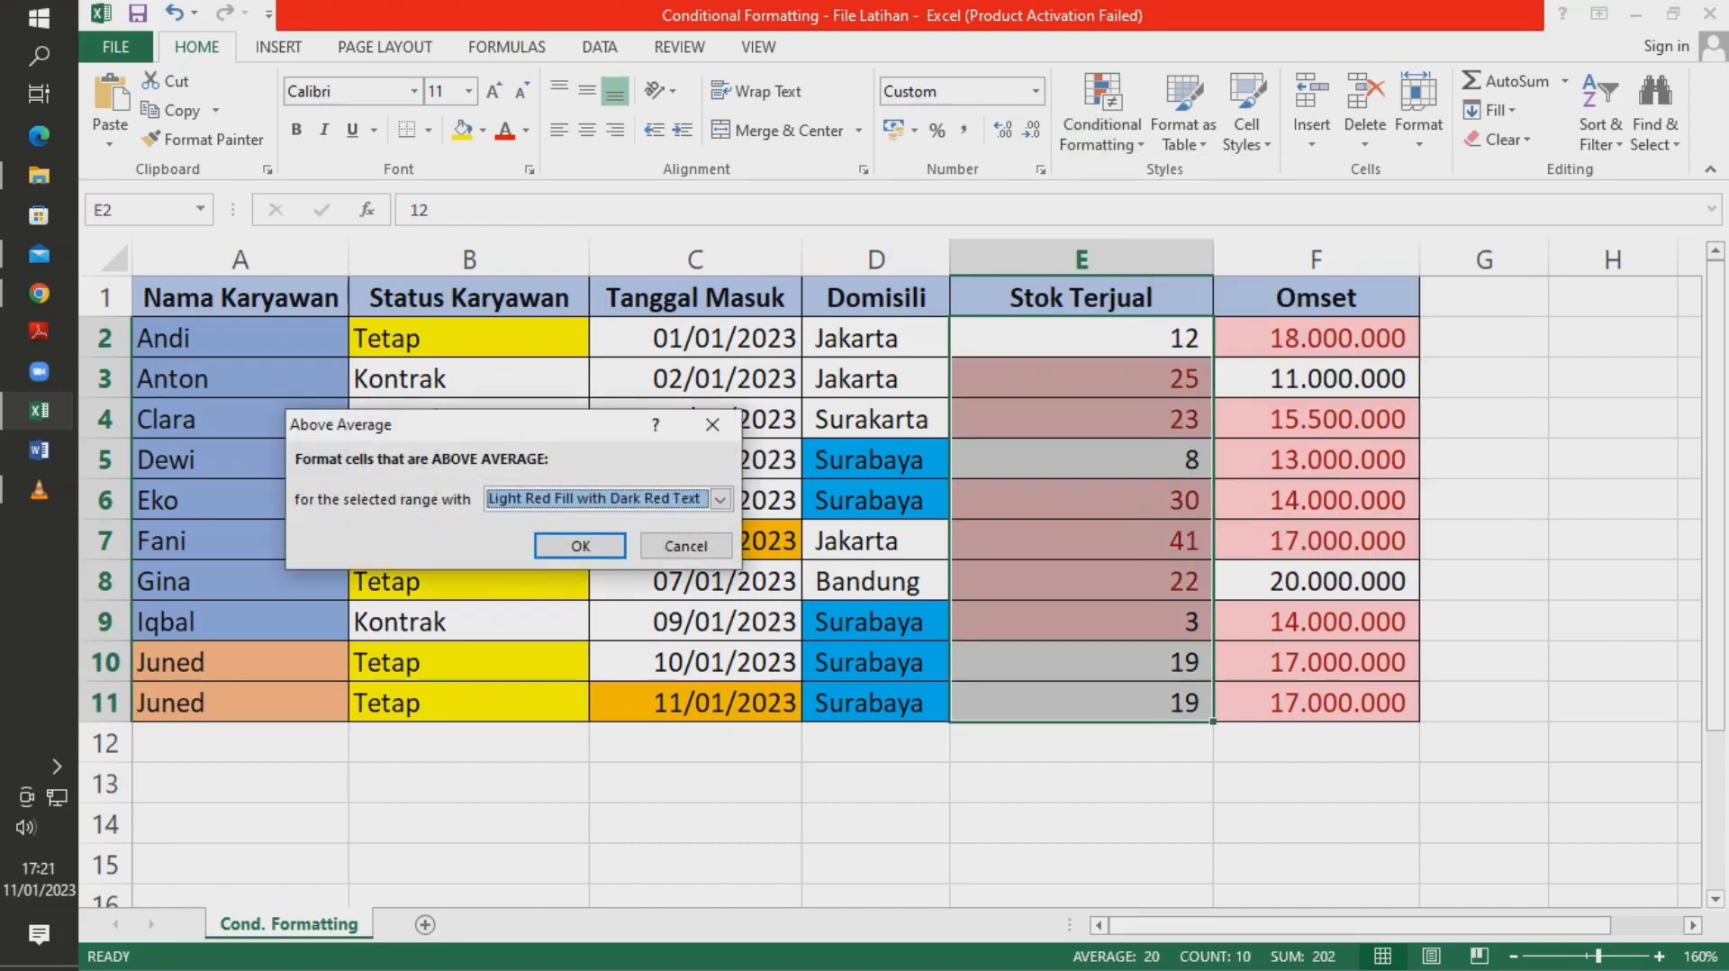
- Give the above-average values a custom format with a medium-light green fill and apply the rule
{"action": "left_click", "coordinate": [721, 498]}
{"action": "key", "text": "Down"}
{"action": "key", "text": "Down"}
{"action": "key", "text": "Down"}
{"action": "key", "text": "Down"}
{"action": "key", "text": "Down"}
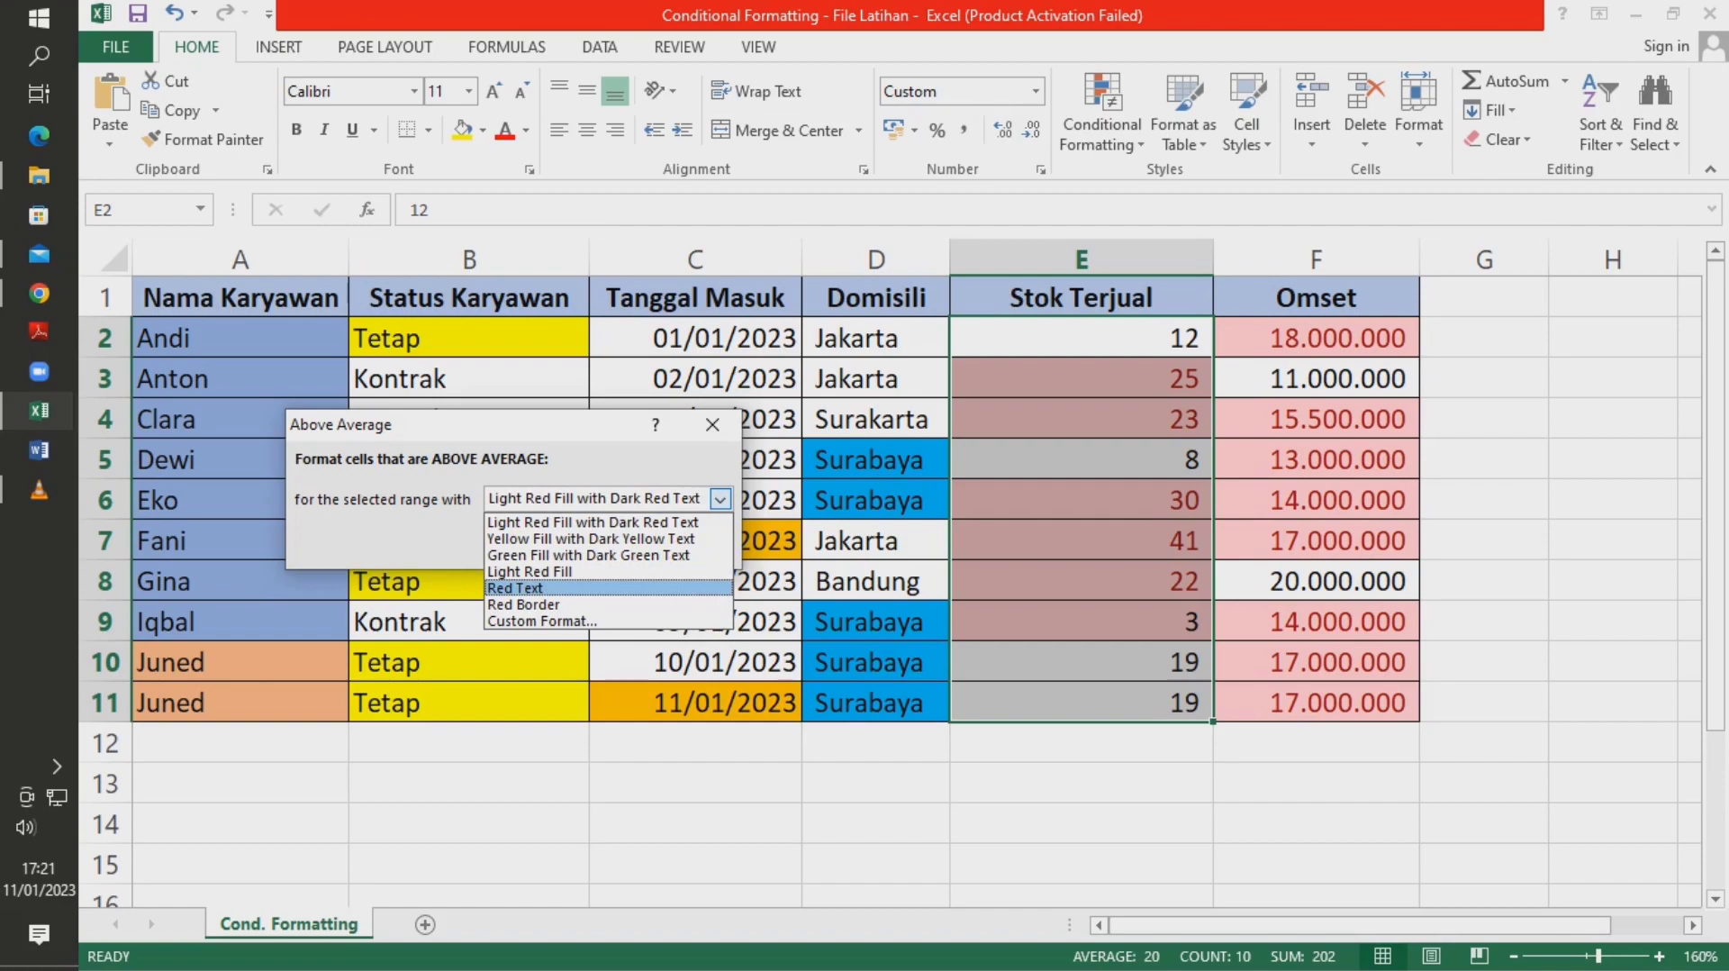
{"action": "key", "text": "Down"}
{"action": "key", "text": "Return"}
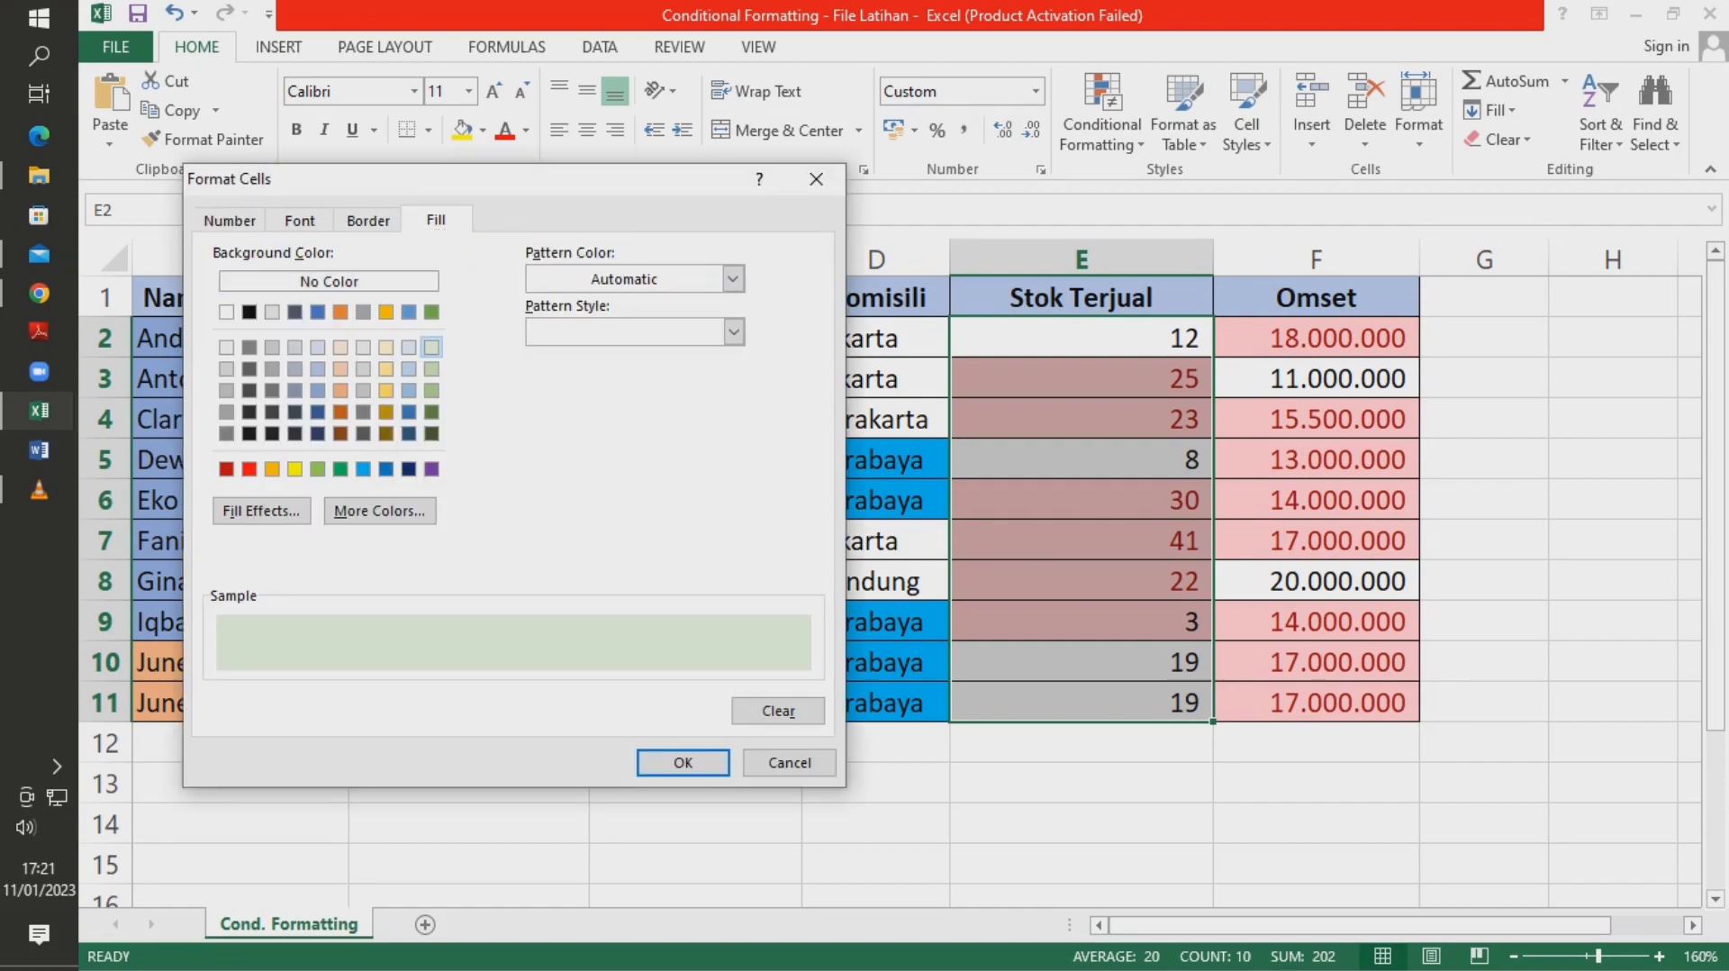
{"action": "key", "text": "Down"}
{"action": "key", "text": "Down"}
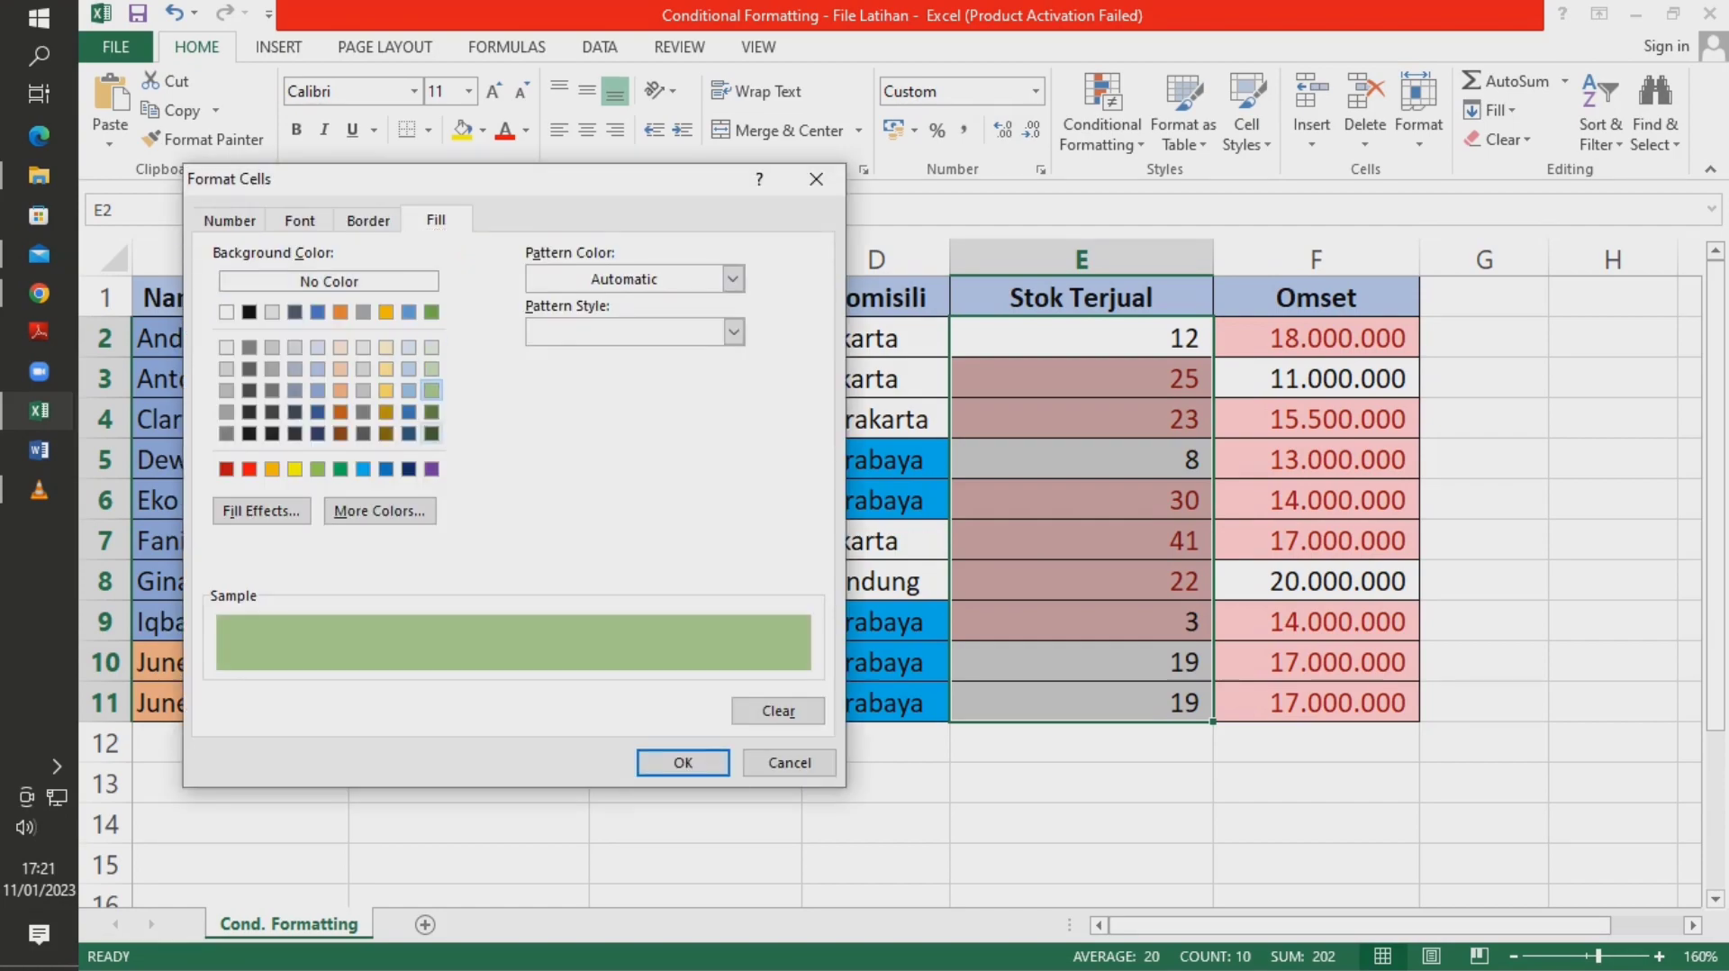
{"action": "key", "text": "Return"}
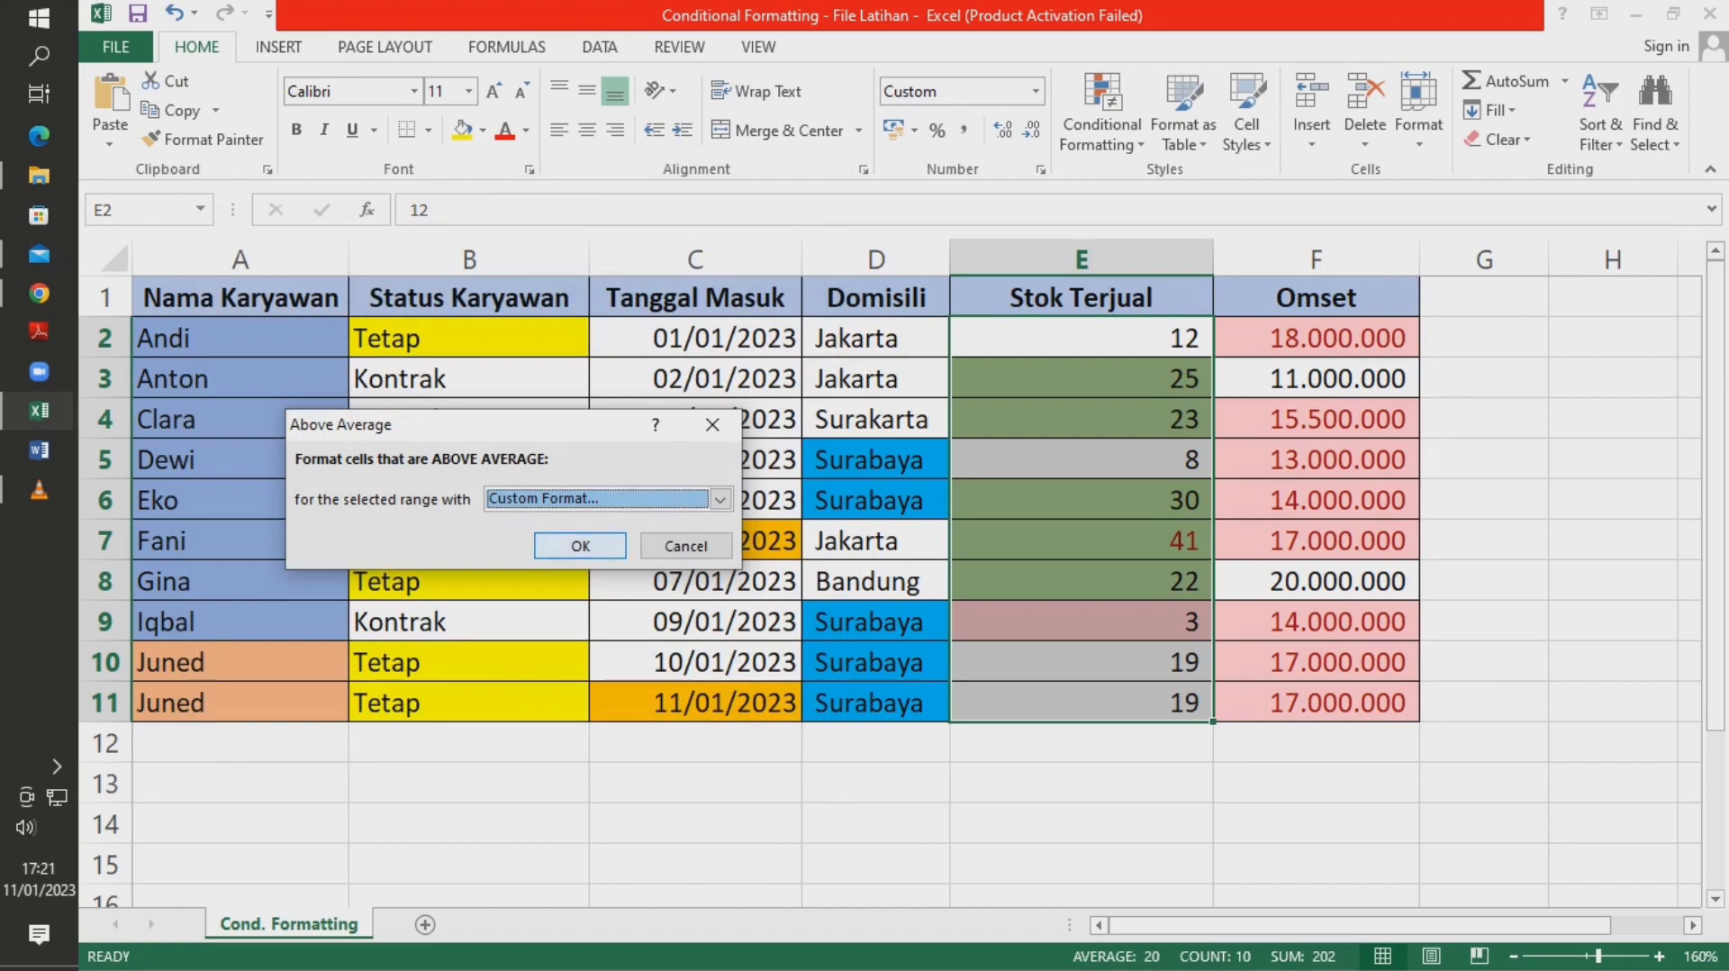
{"action": "key", "text": "Return"}
- Check the above-average Stok Terjual values by selecting the green cells E3:E4 and E6:E8 together
{"action": "left_click", "coordinate": [1317, 580]}
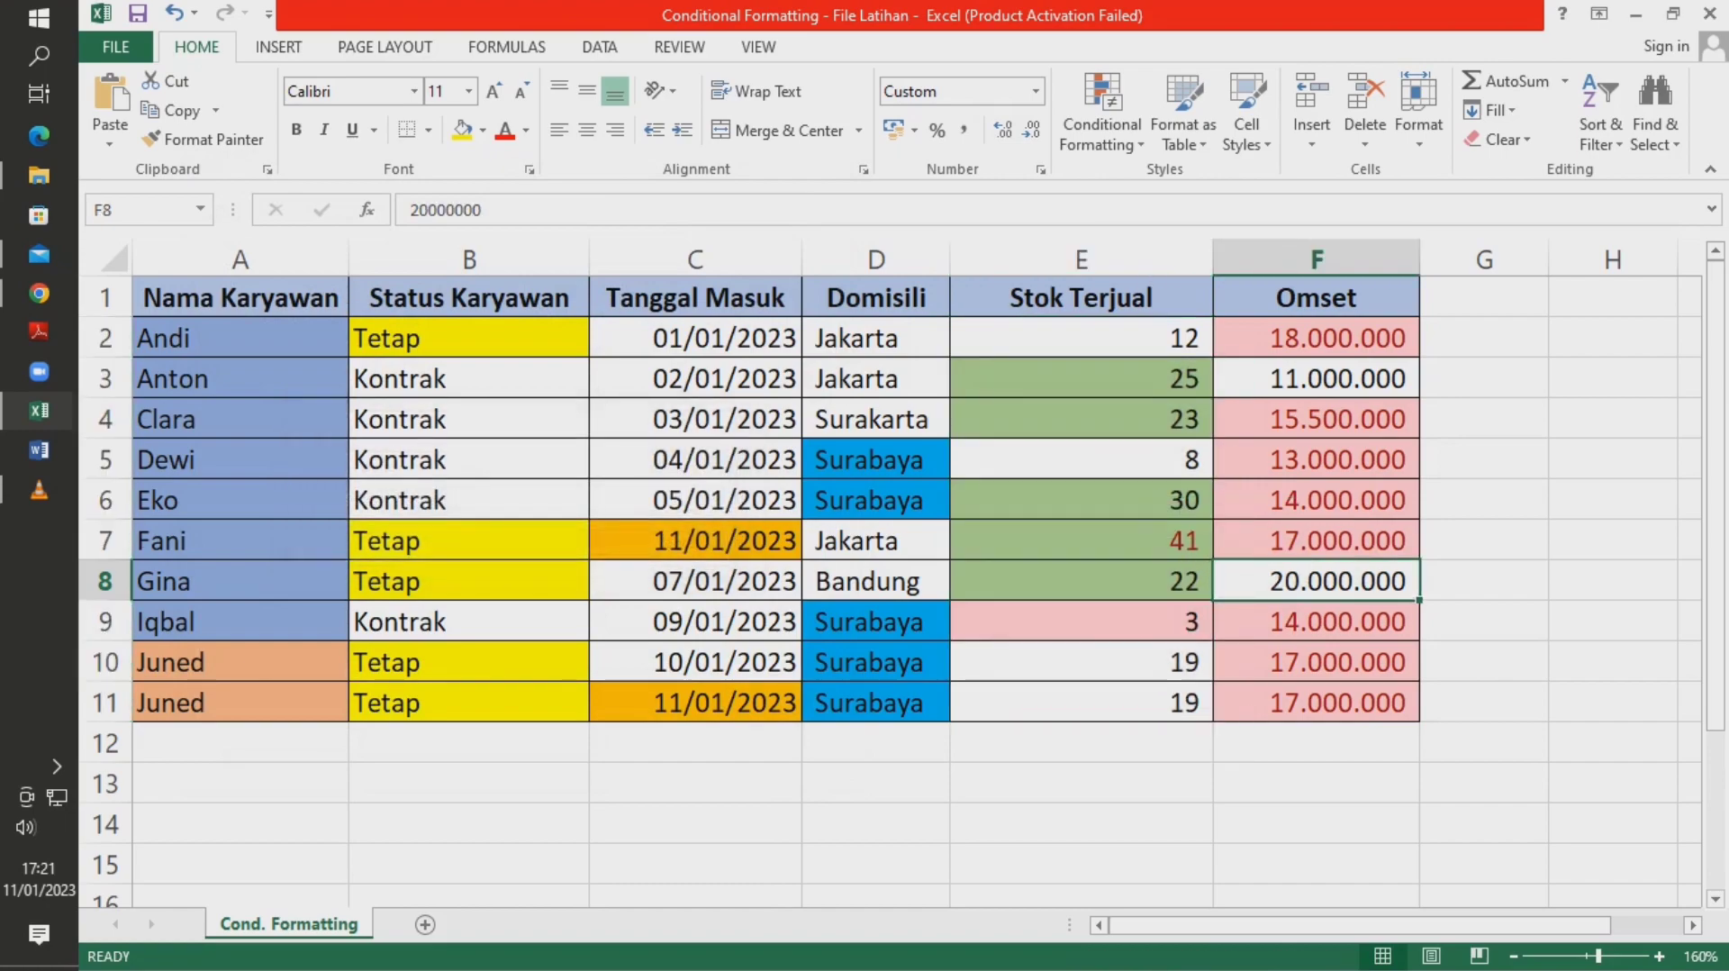
{"action": "left_click_drag", "start_coordinate": [1081, 379], "coordinate": [1080, 418]}
{"action": "left_click_drag", "start_coordinate": [1080, 499], "coordinate": [1081, 581]}
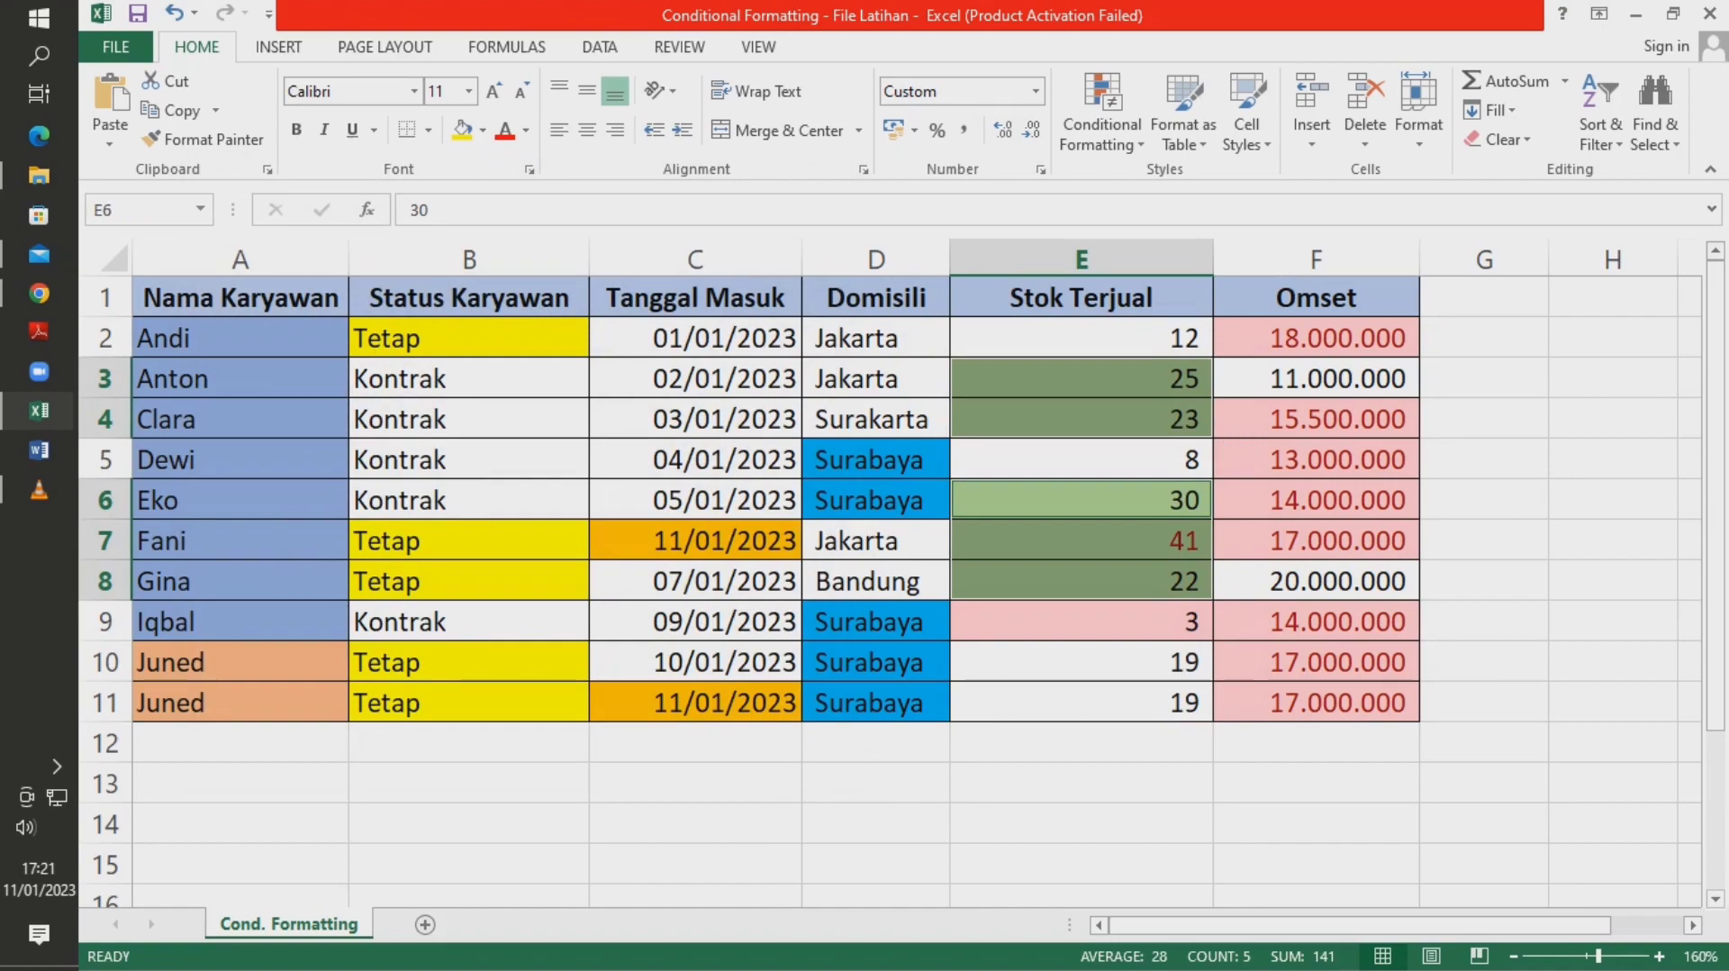
{"action": "left_click", "coordinate": [1612, 538]}
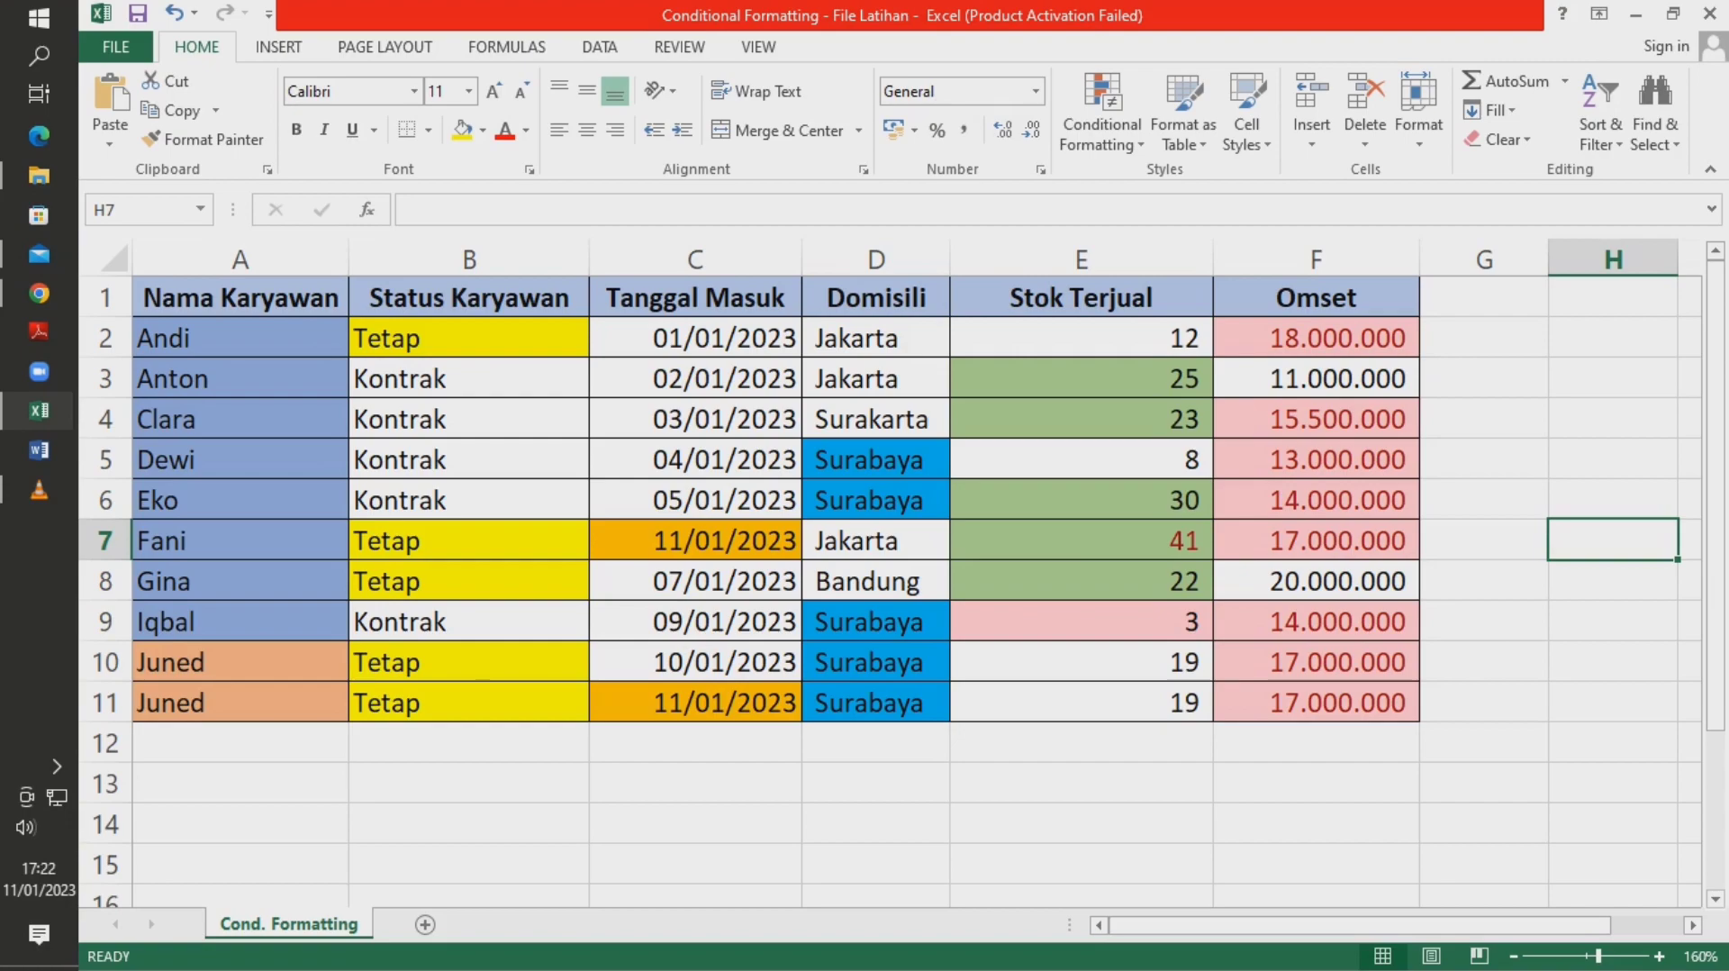
- Clear all Top/Bottom rules from the selected Stok Terjual cells E2:E11
{"action": "left_click_drag", "start_coordinate": [1081, 338], "coordinate": [1081, 703]}
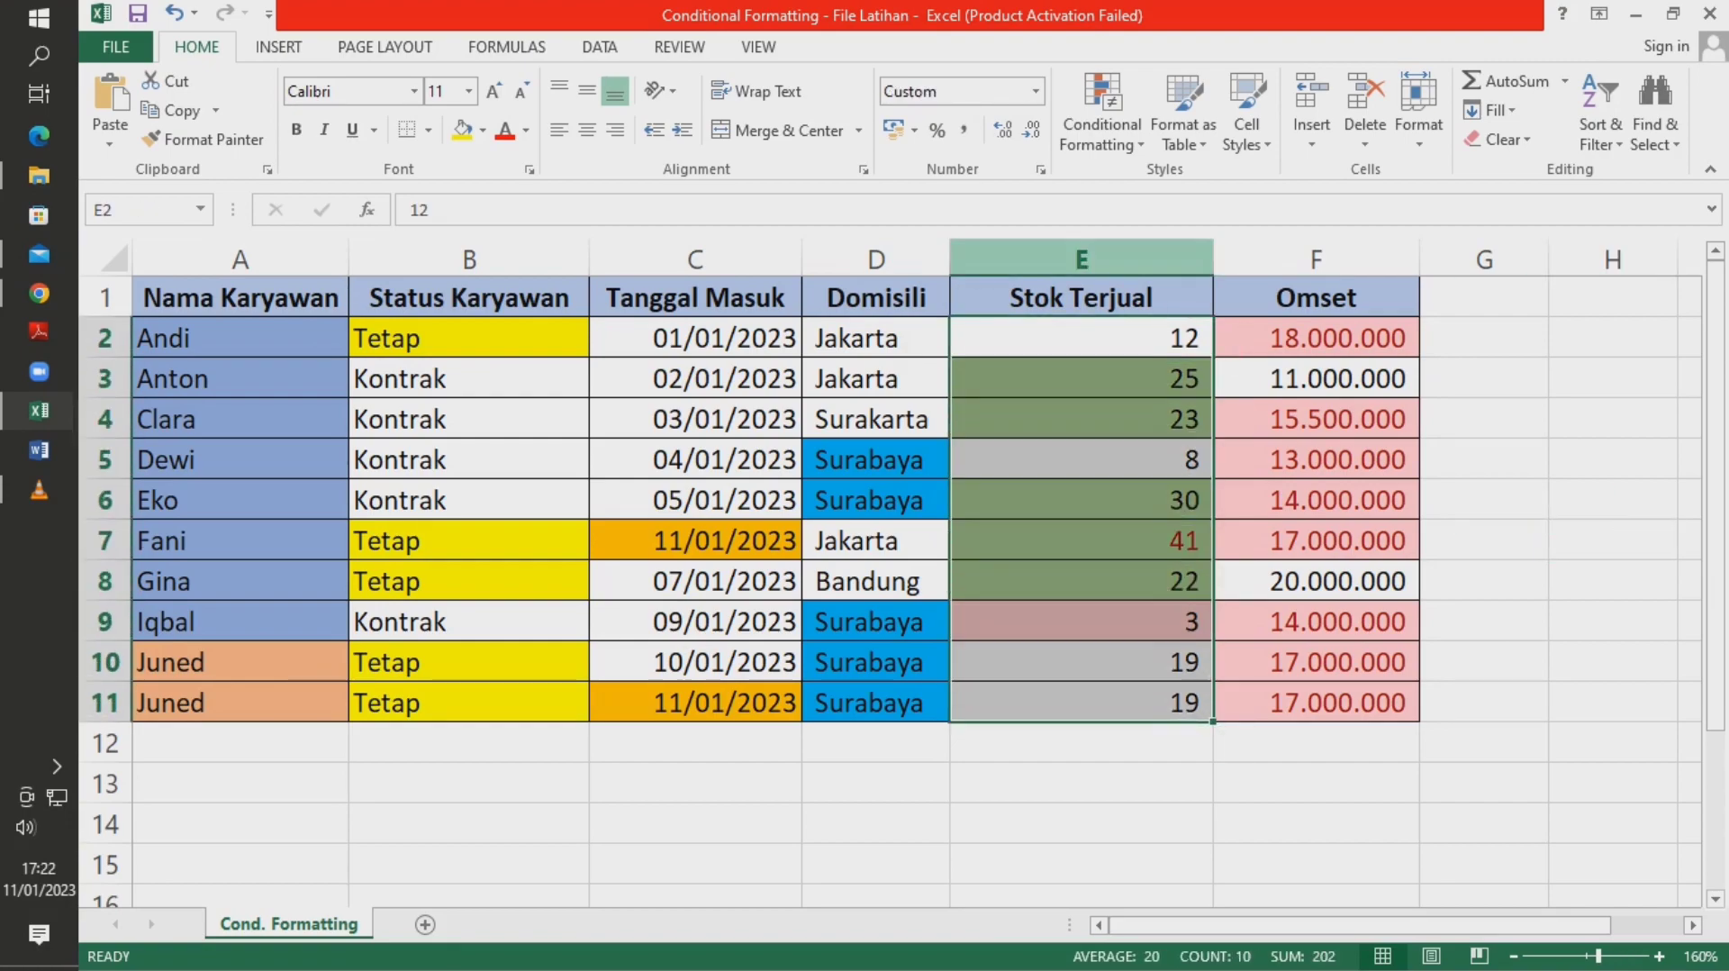
{"action": "left_click", "coordinate": [1102, 117]}
{"action": "mouse_move", "coordinate": [1171, 484]}
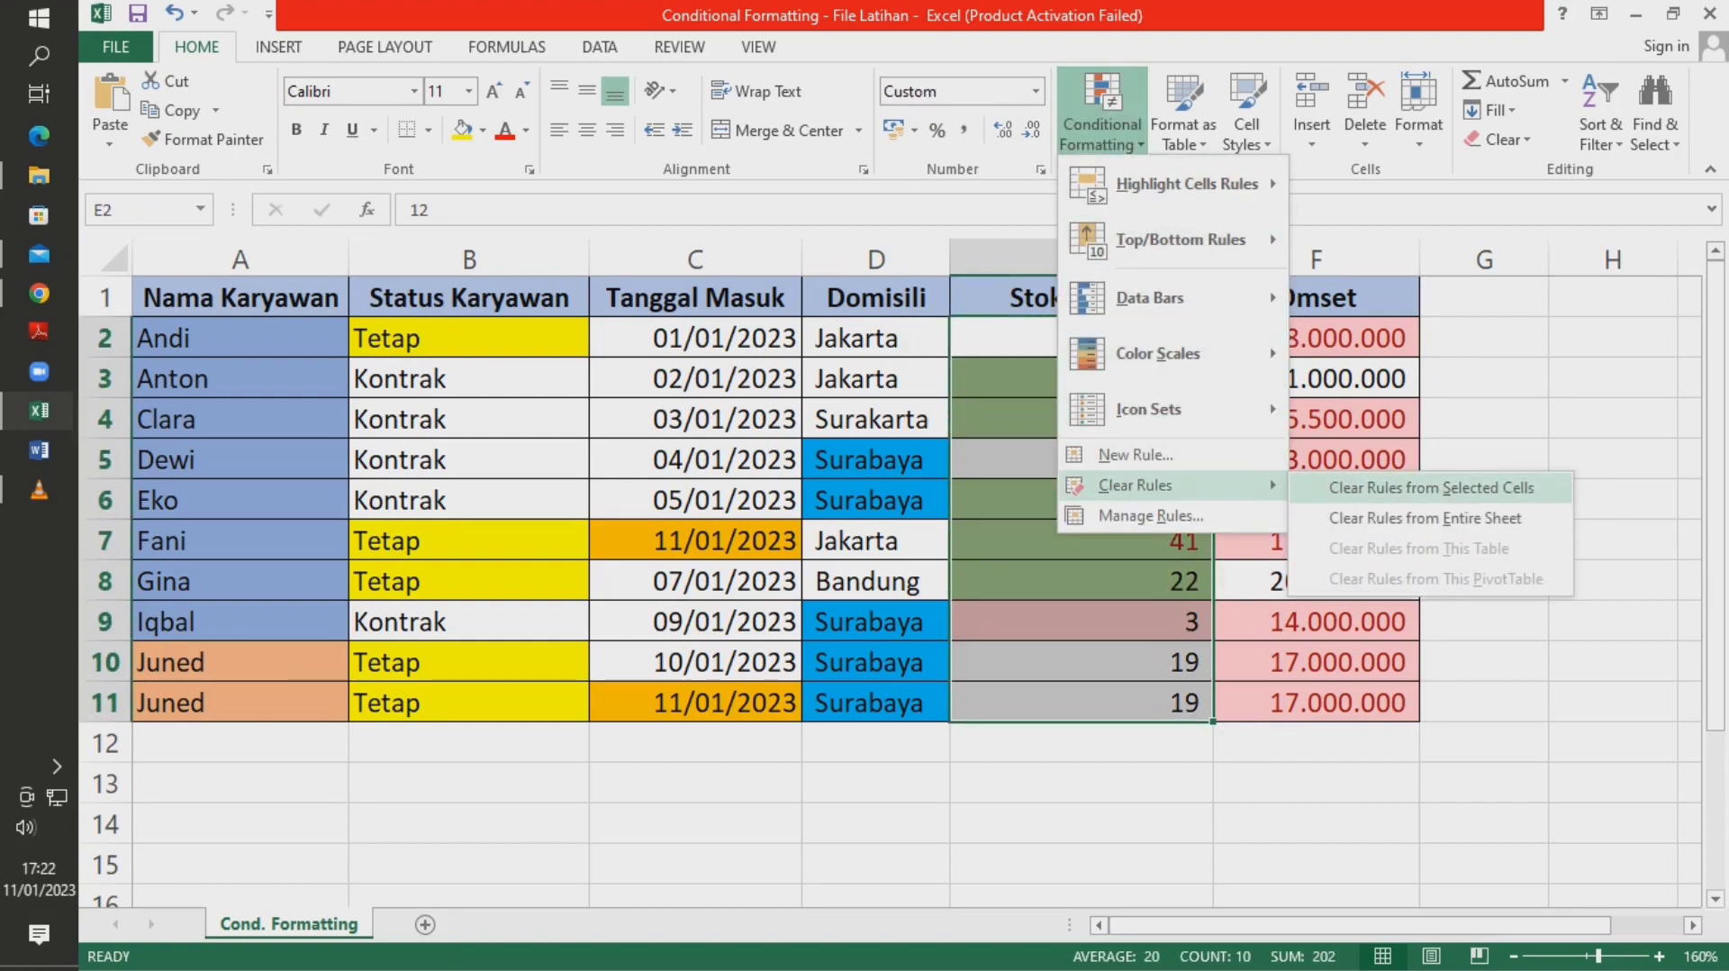
{"action": "left_click", "coordinate": [1432, 487]}
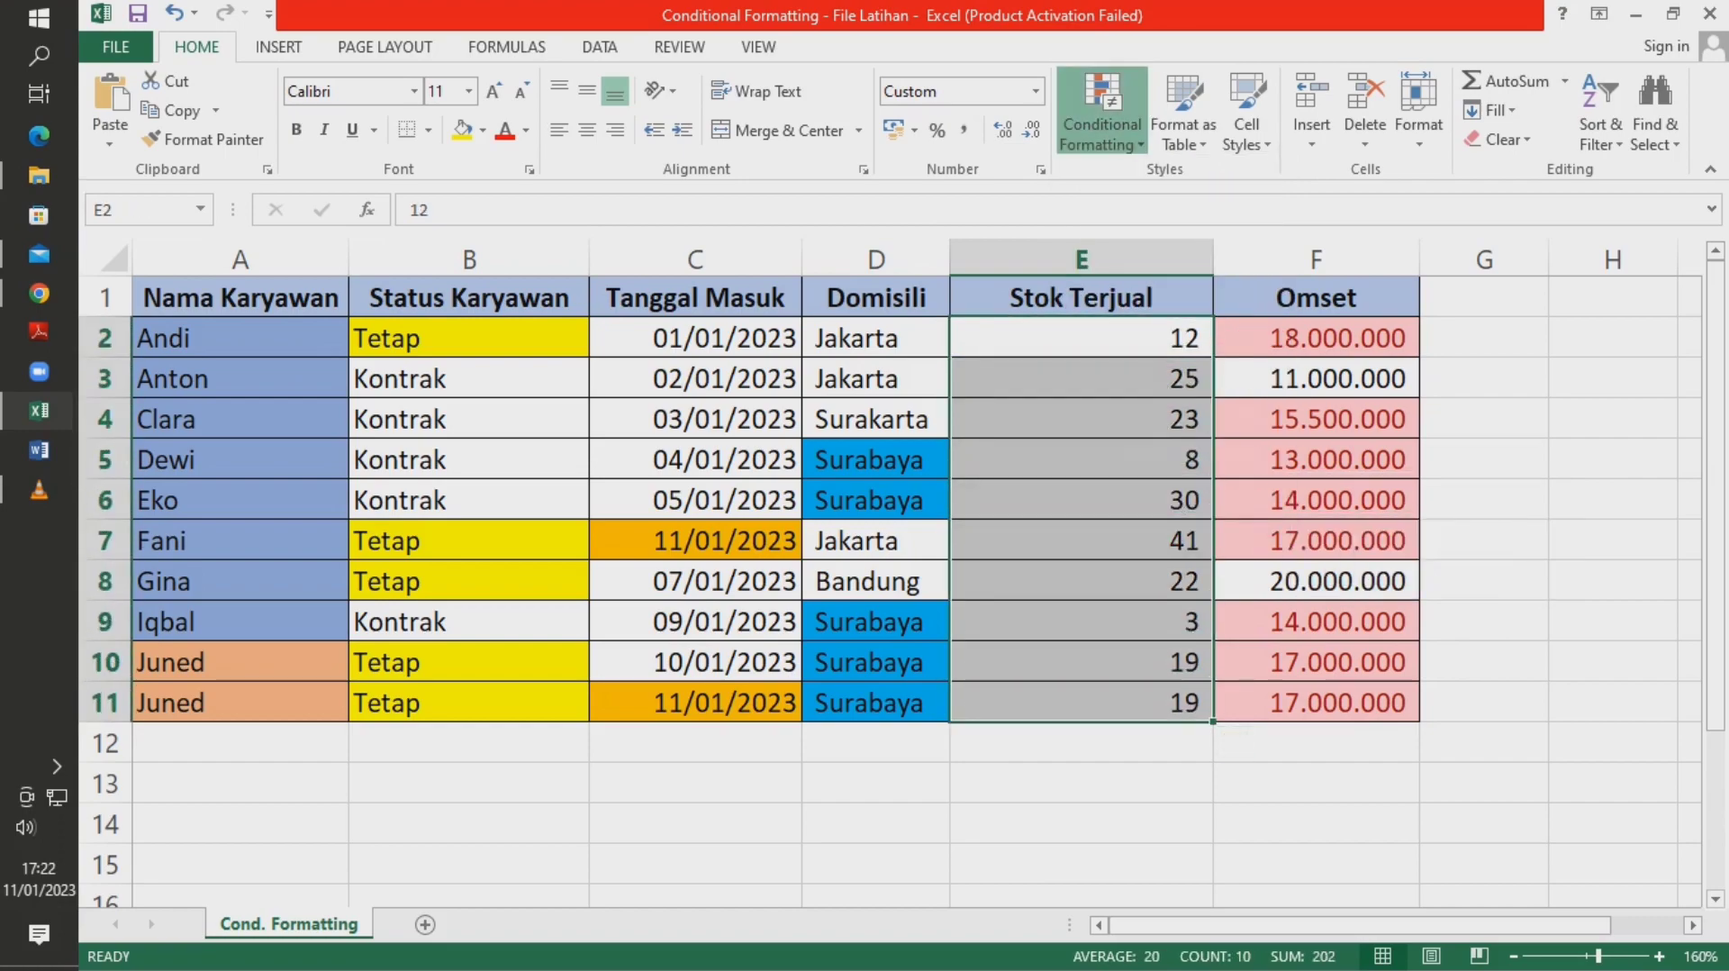
- Apply solid-fill Blue Data Bars to the Stok Terjual cells E2:E11 and inspect the bar in E7
{"action": "left_click", "coordinate": [1102, 117]}
{"action": "mouse_move", "coordinate": [1153, 297]}
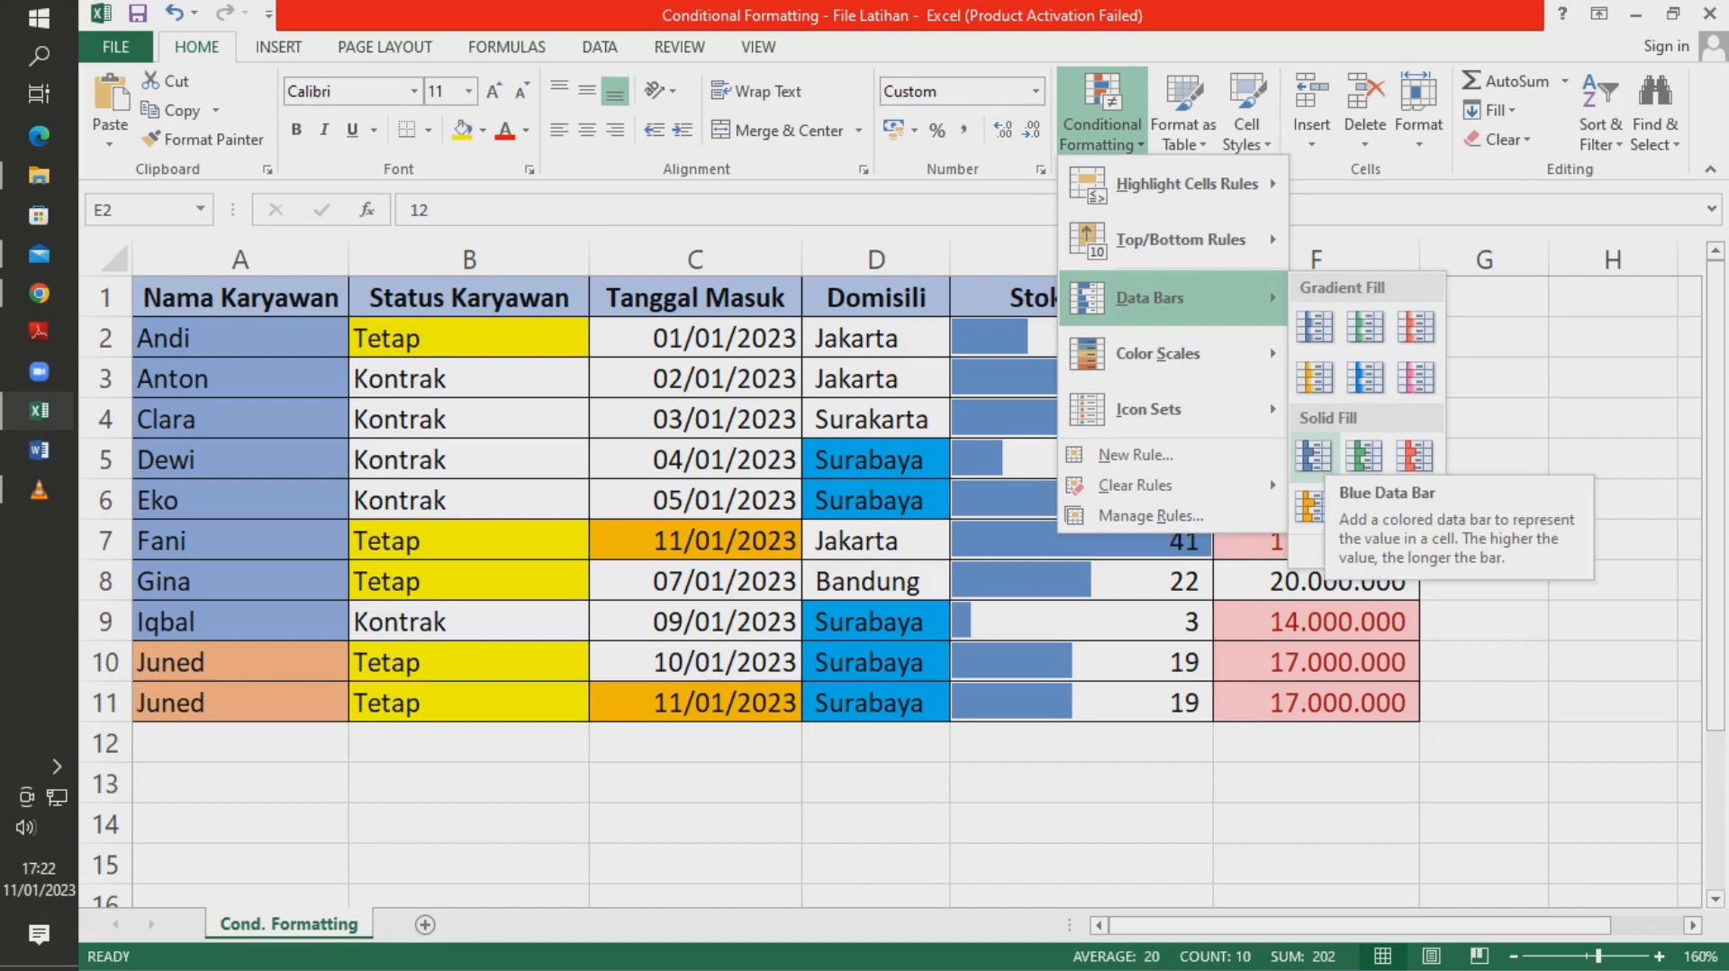
{"action": "left_click", "coordinate": [1314, 455]}
{"action": "left_click", "coordinate": [1315, 540]}
{"action": "left_click", "coordinate": [1081, 541]}
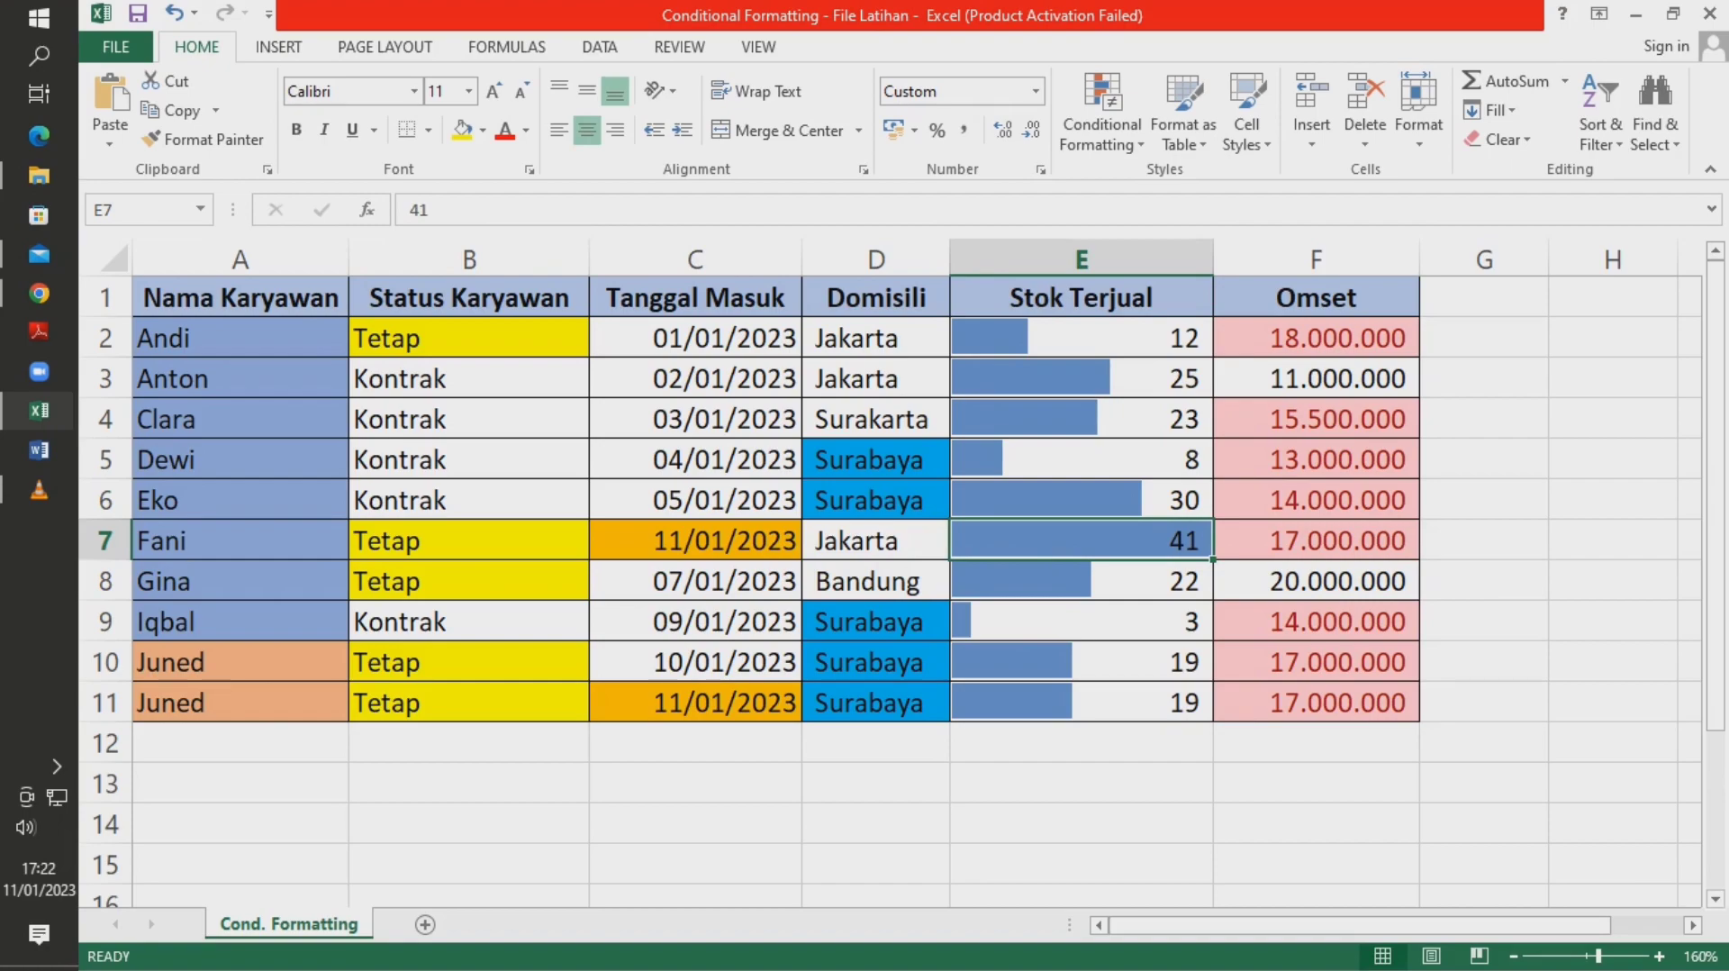
- Clear the data bar rules from the Stok Terjual cells E2:E11
{"action": "left_click_drag", "start_coordinate": [1080, 338], "coordinate": [1081, 703]}
{"action": "left_click", "coordinate": [1103, 108]}
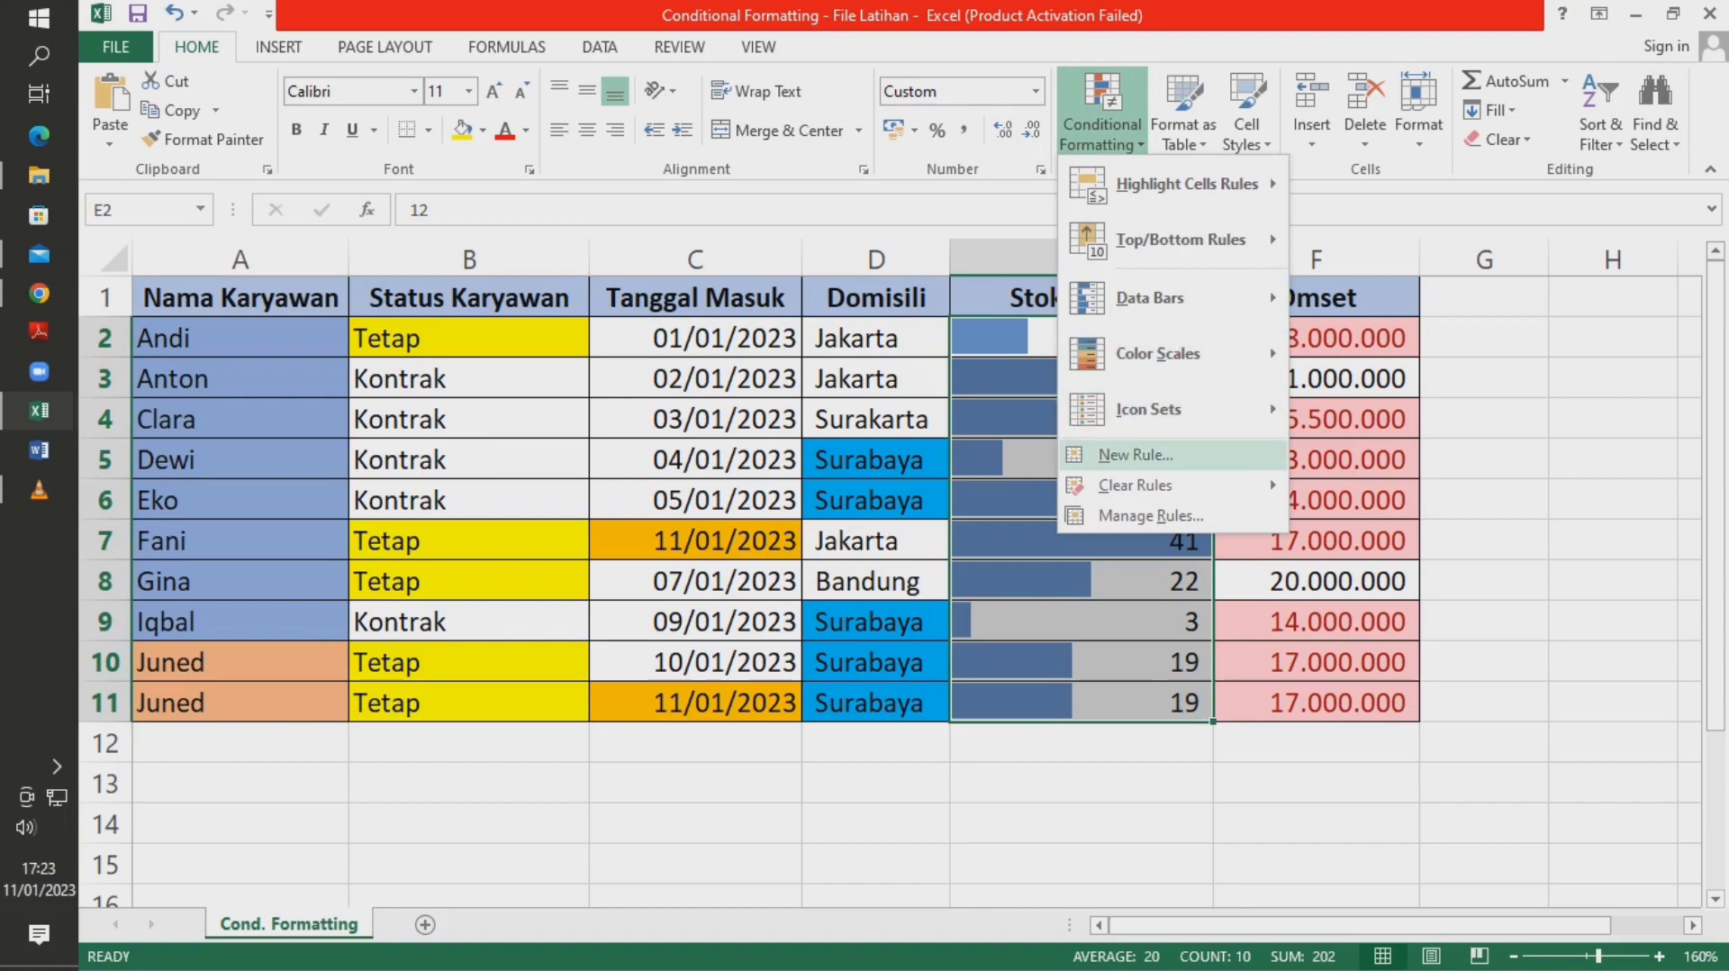
{"action": "key", "text": "Down"}
{"action": "key", "text": "Right"}
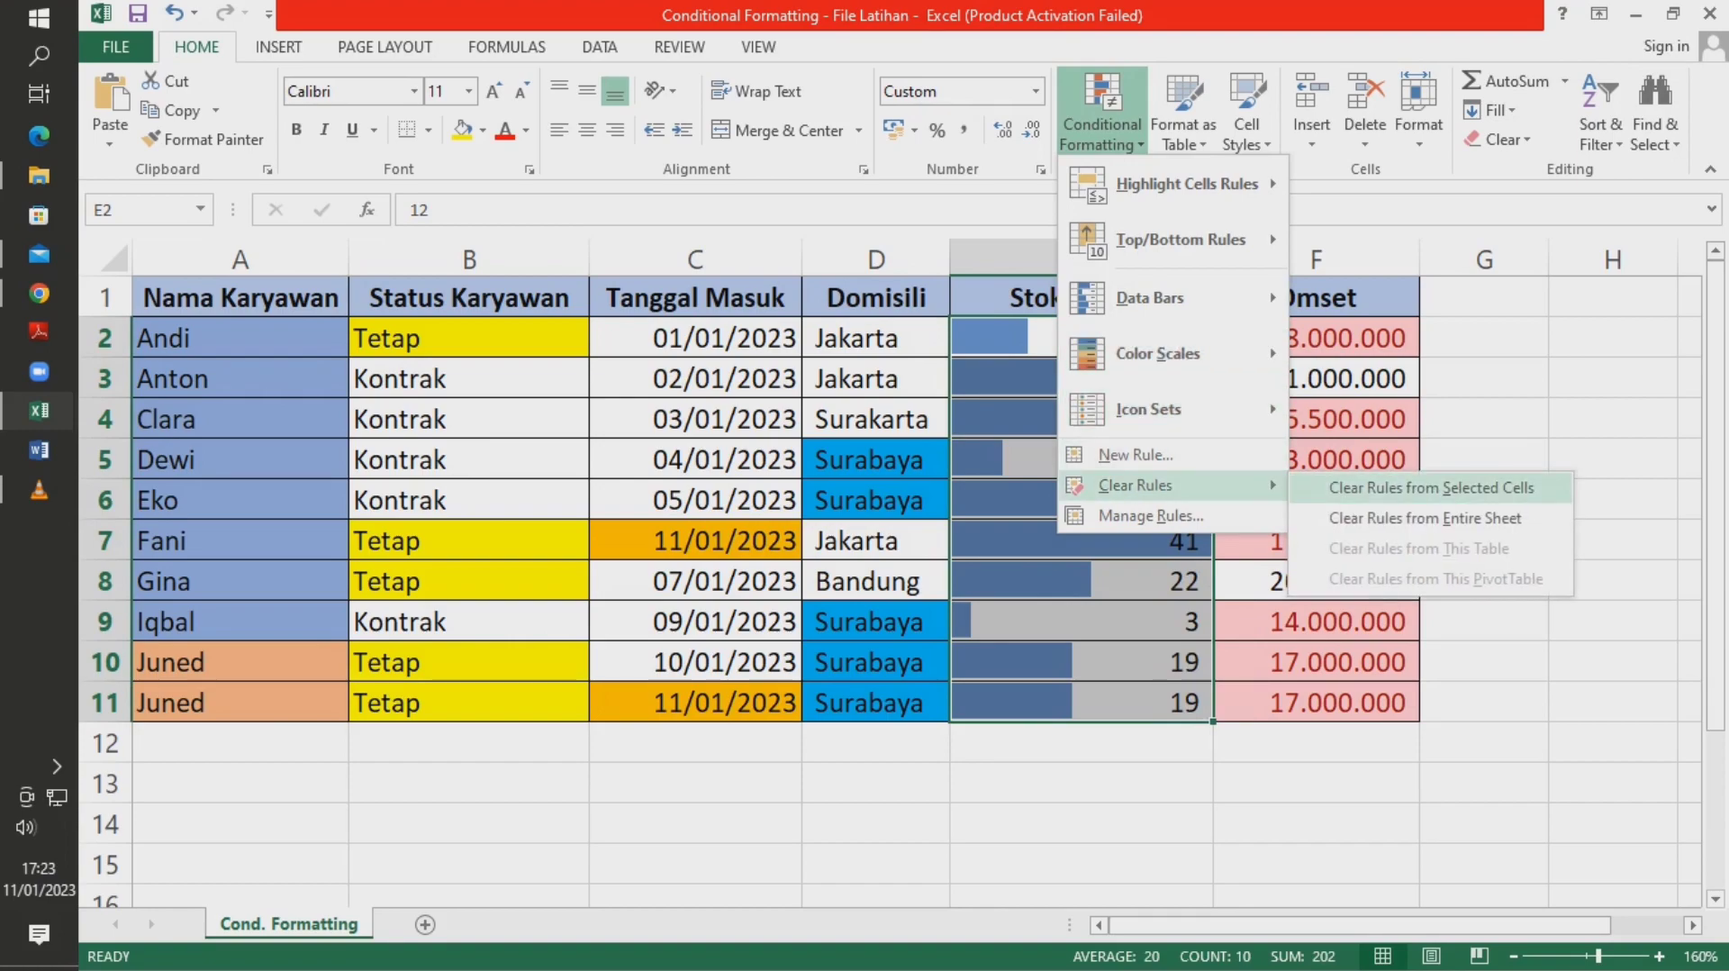
{"action": "key", "text": "Return"}
- Apply the Green-Yellow-Red color scale to the Stok Terjual cells E2:E11
{"action": "left_click_drag", "start_coordinate": [1080, 337], "coordinate": [1081, 702]}
{"action": "left_click", "coordinate": [1102, 108]}
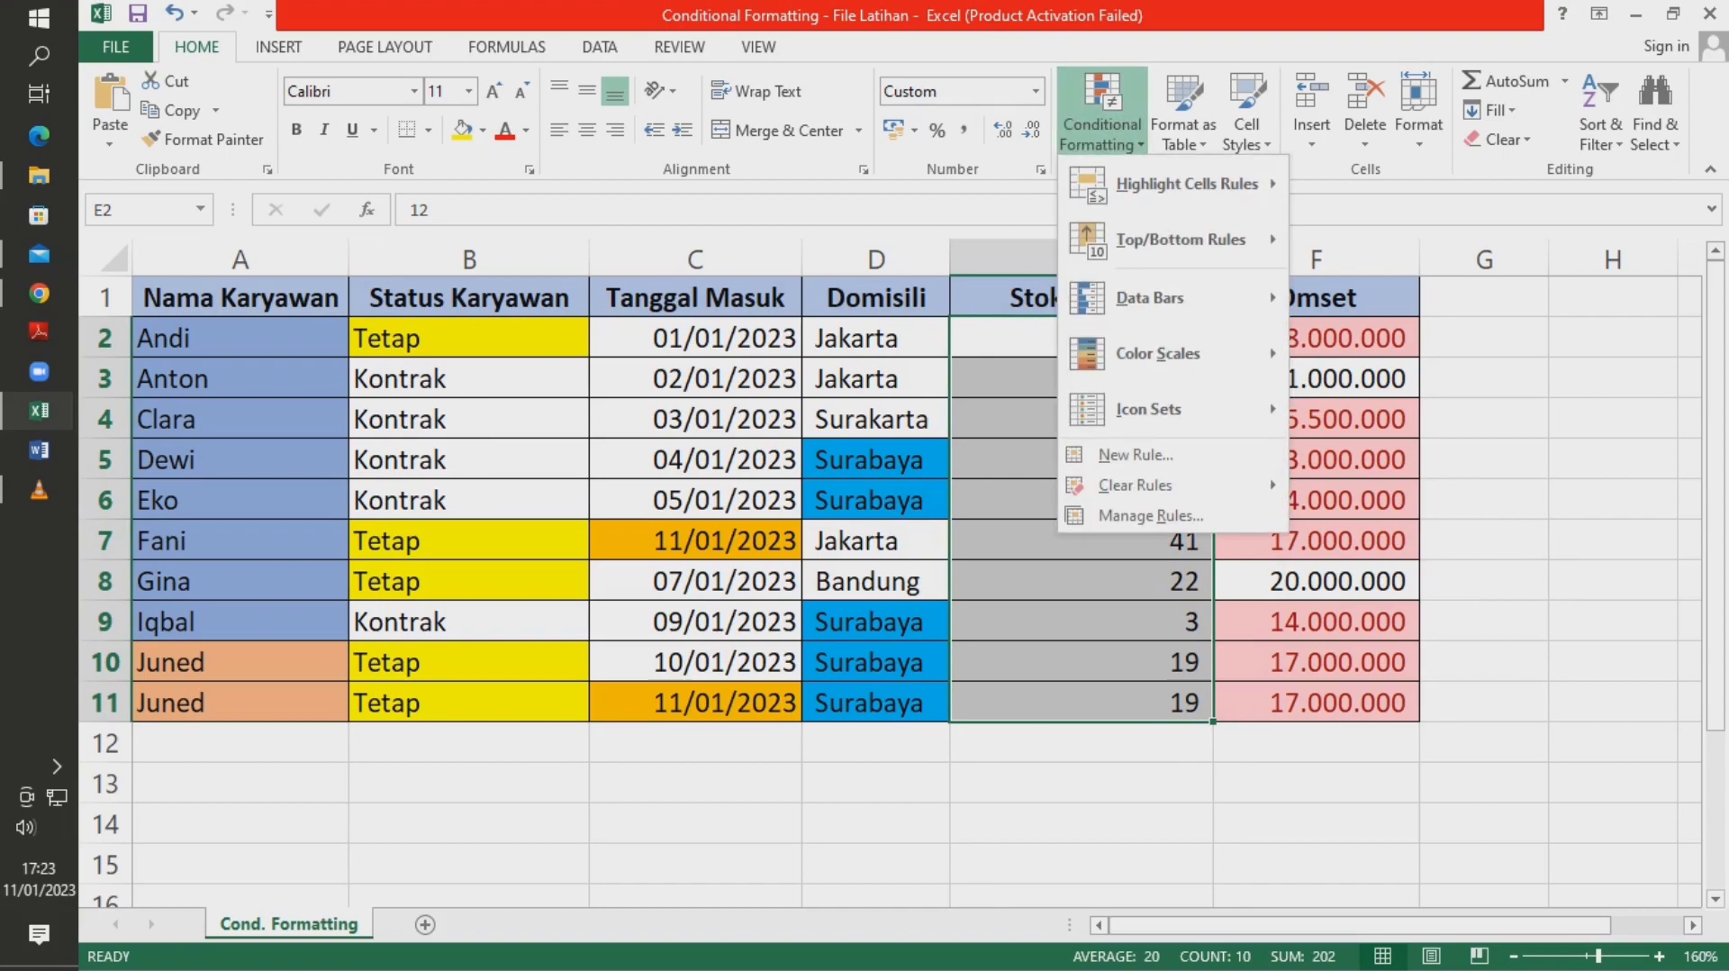
{"action": "mouse_move", "coordinate": [1158, 354]}
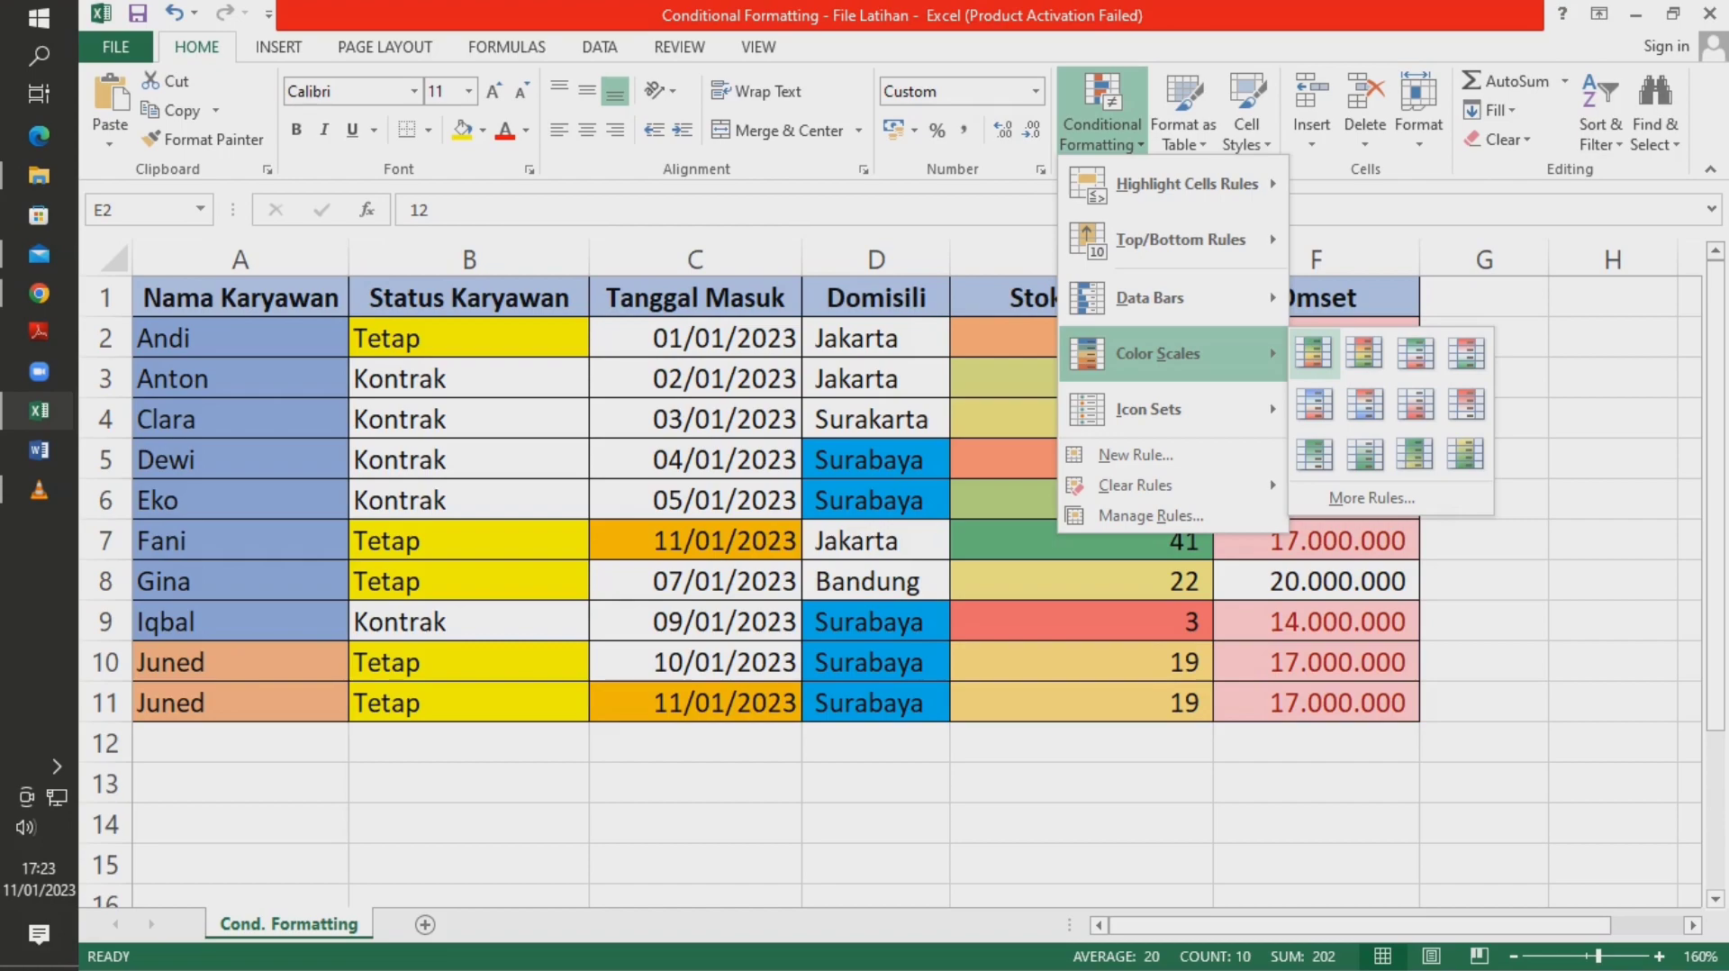
{"action": "left_click", "coordinate": [1313, 353]}
{"action": "left_click", "coordinate": [1316, 540]}
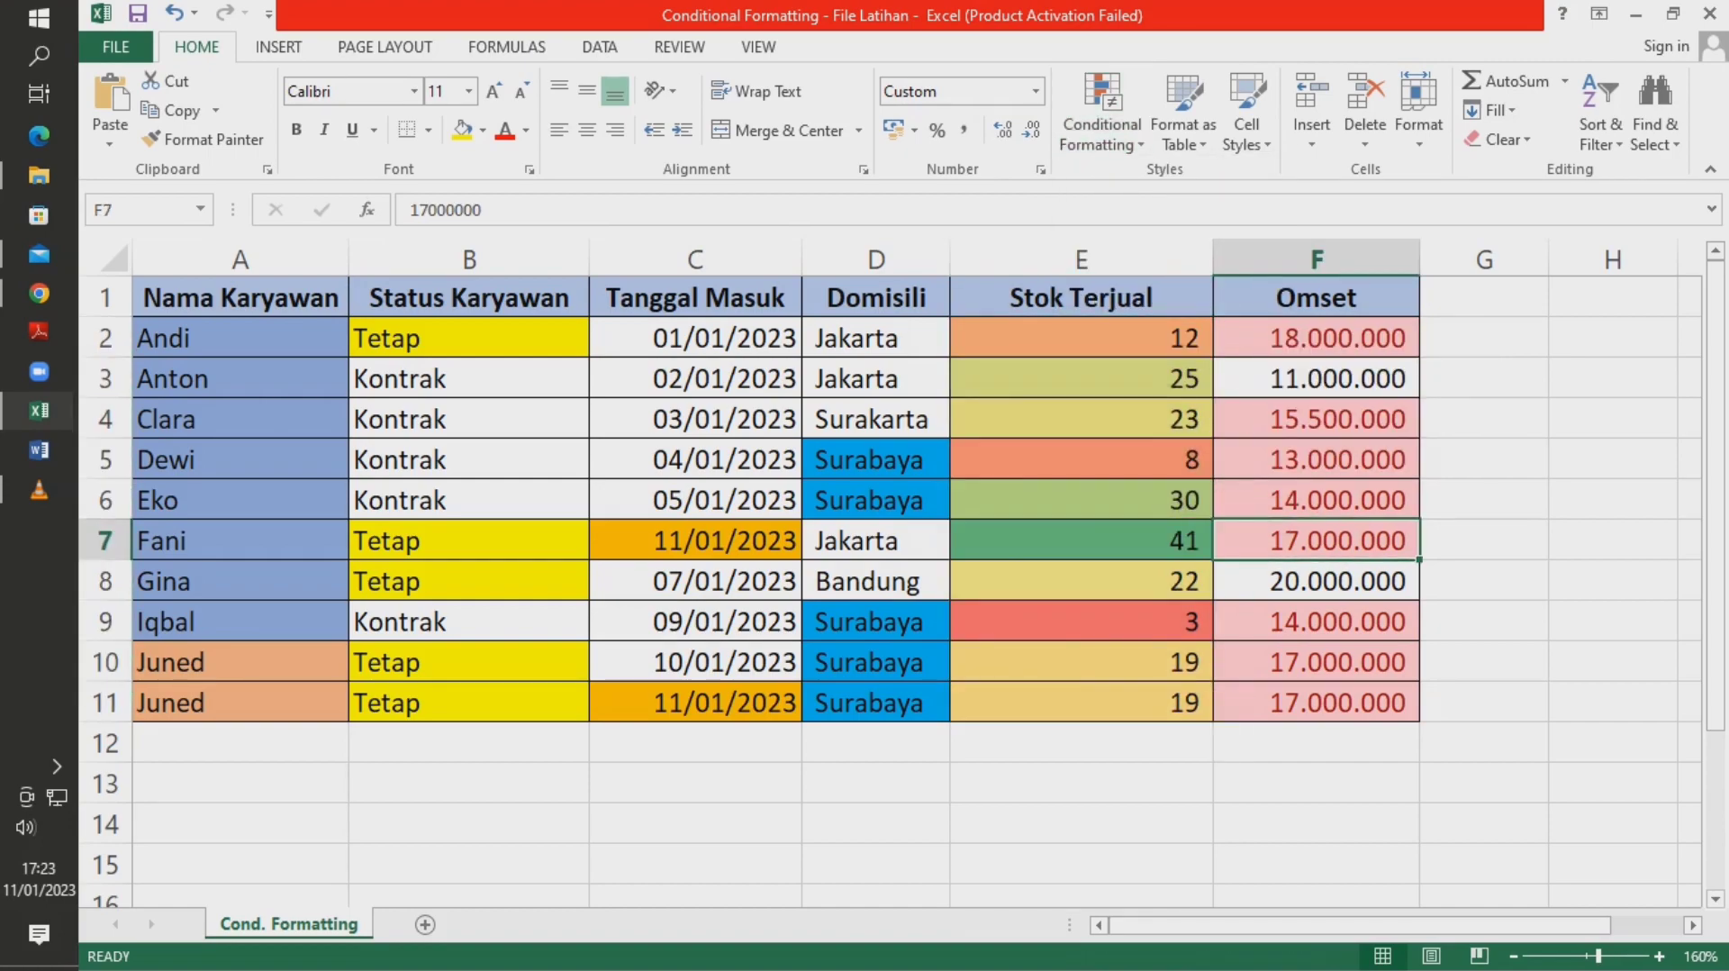
- Inspect the color scale shading of the highest and lowest Stok Terjual values in E7 and E9
{"action": "left_click", "coordinate": [1080, 540]}
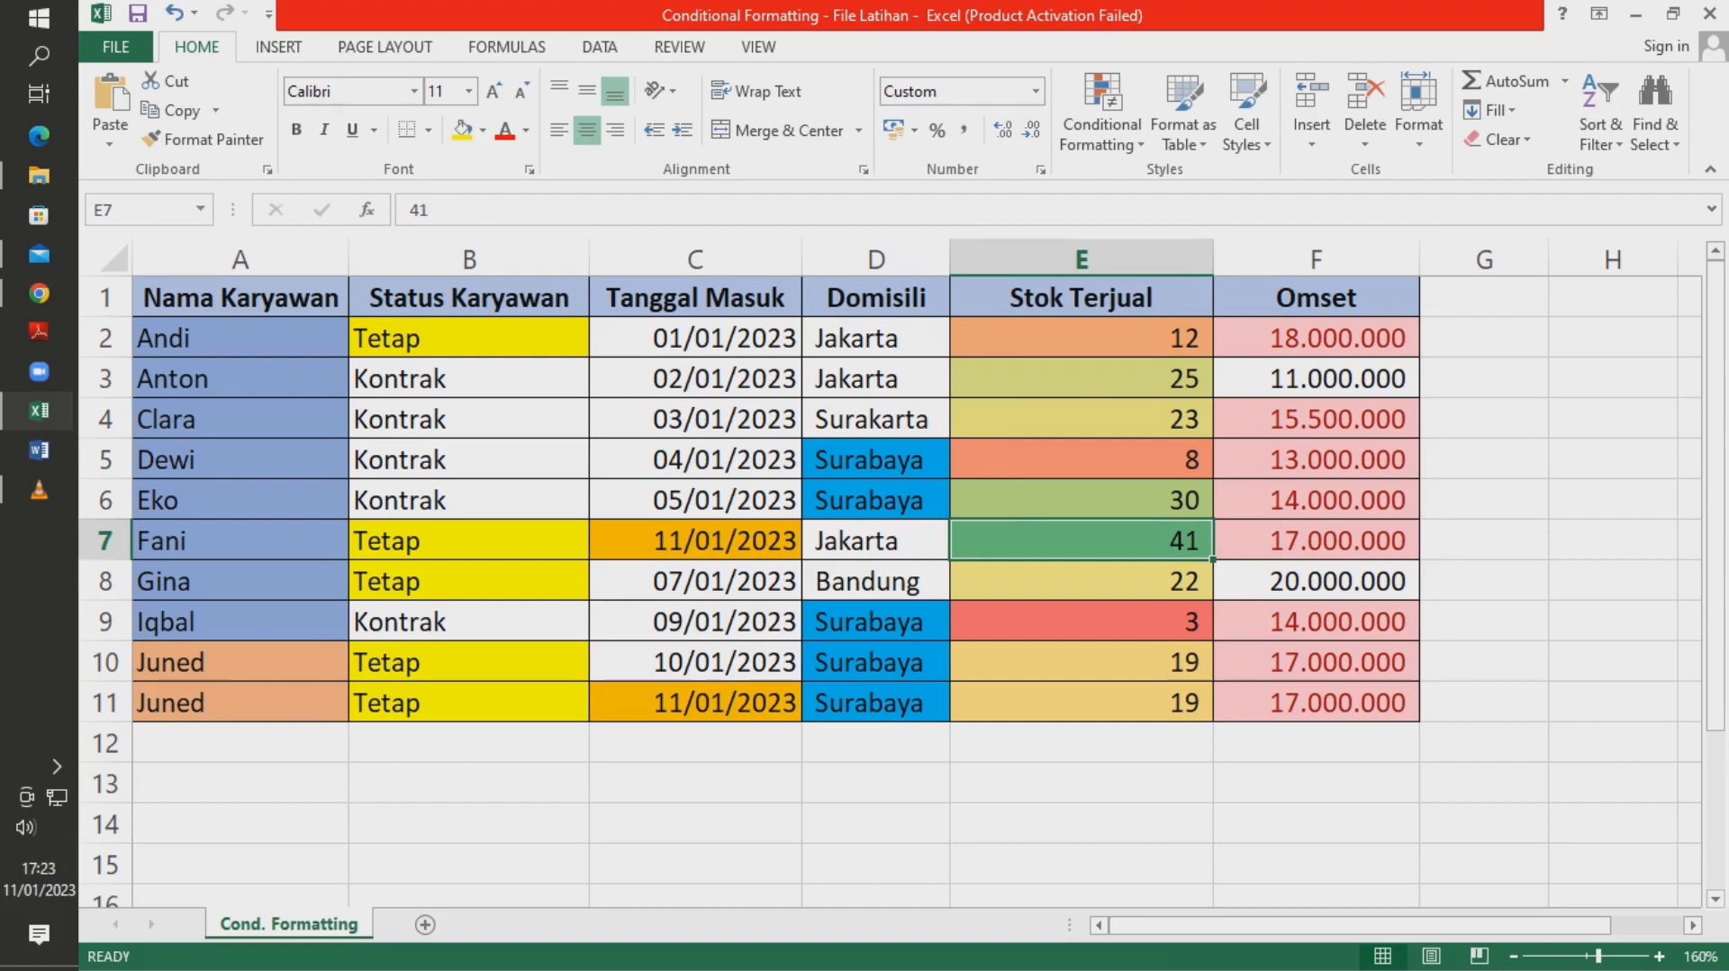
{"action": "left_click_drag", "start_coordinate": [1080, 378], "coordinate": [1081, 702]}
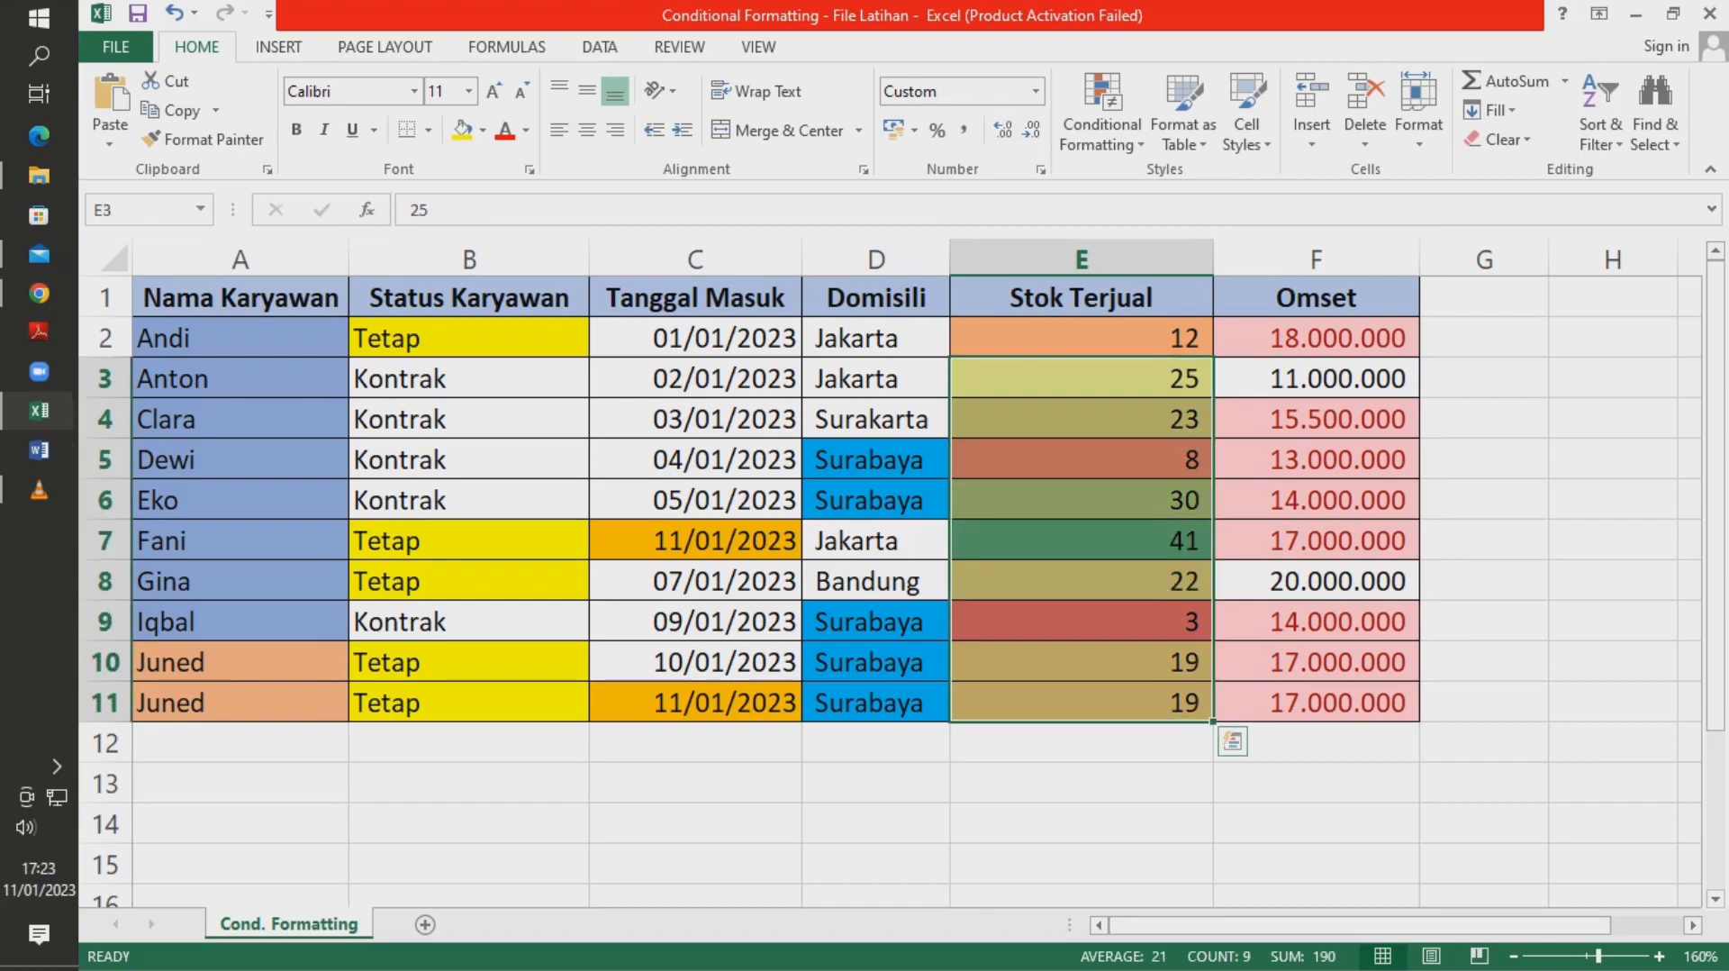
{"action": "left_click", "coordinate": [1080, 540]}
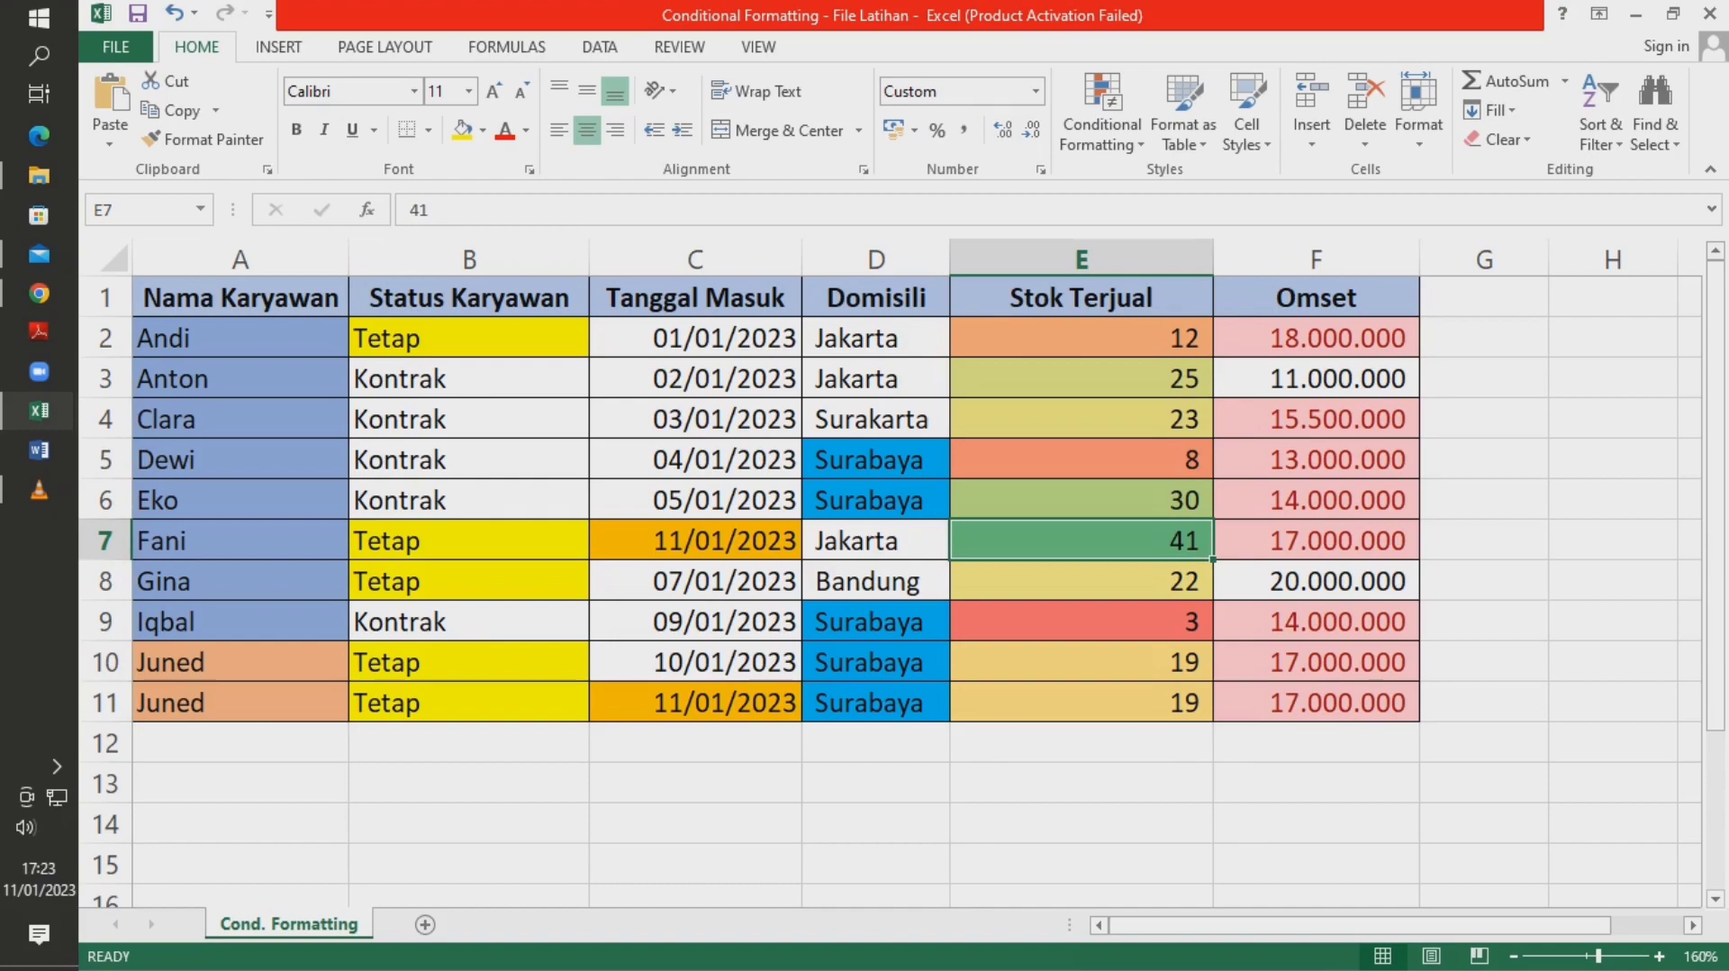
{"action": "left_click", "coordinate": [1080, 621]}
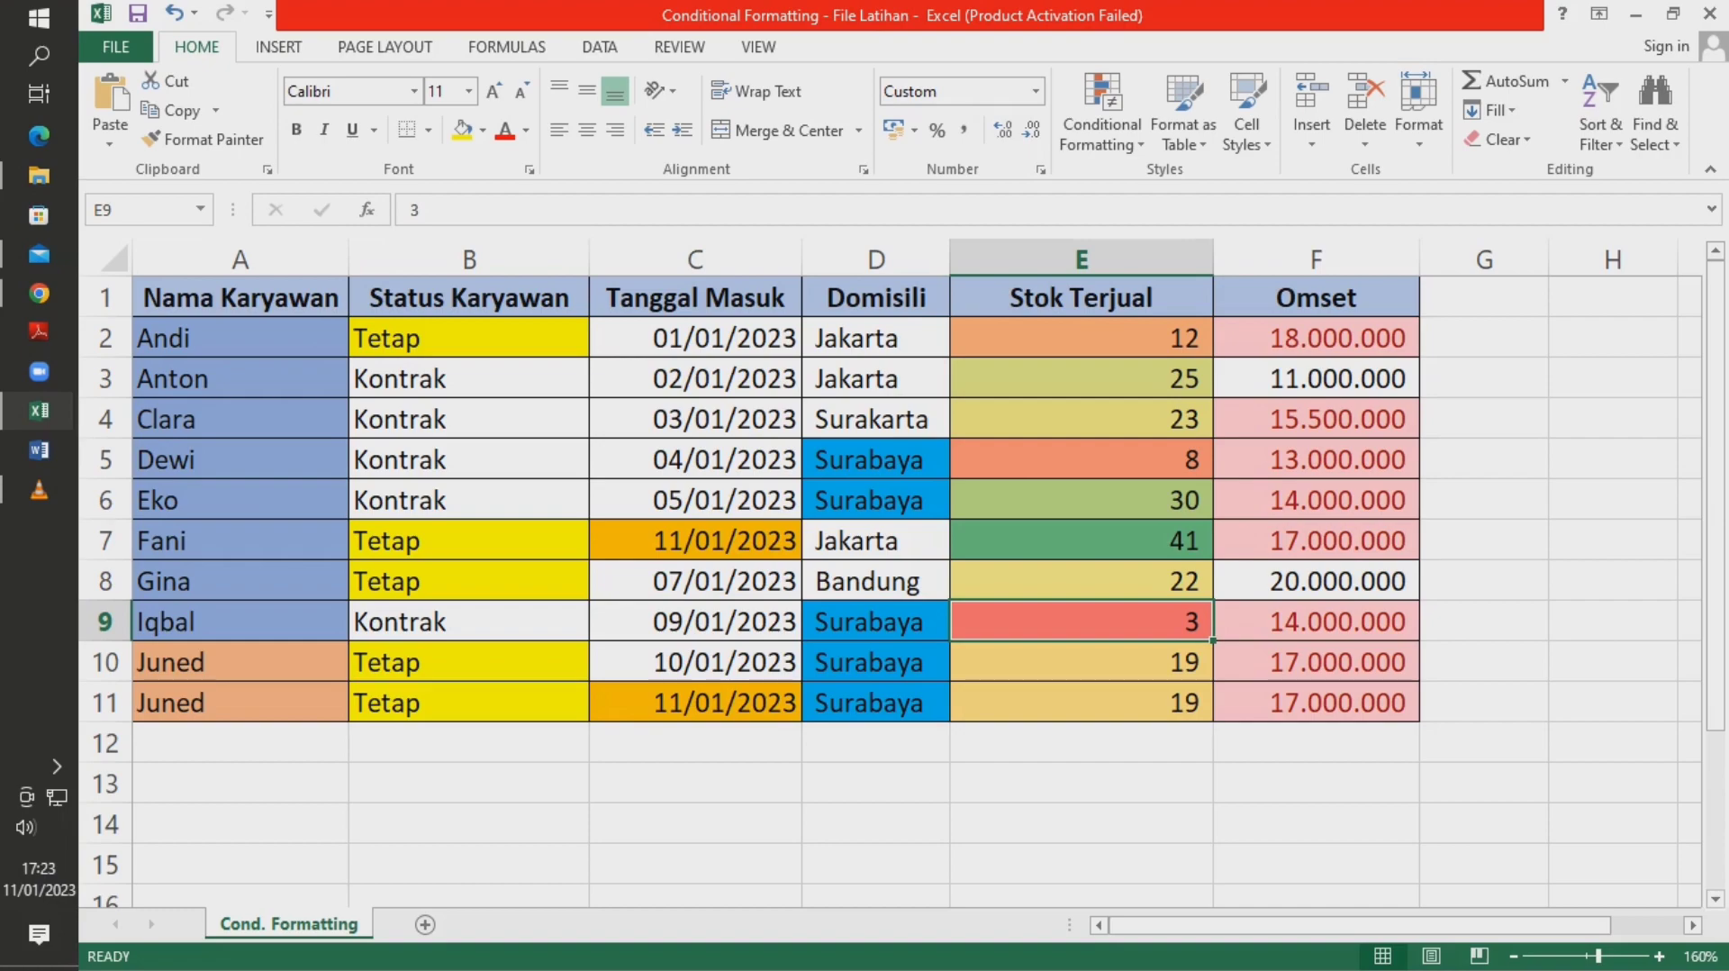
- Start a custom icon set rule for the Omset cells F2:F11 with the Green Up Arrow as the first icon
{"action": "left_click_drag", "start_coordinate": [1316, 338], "coordinate": [1316, 703]}
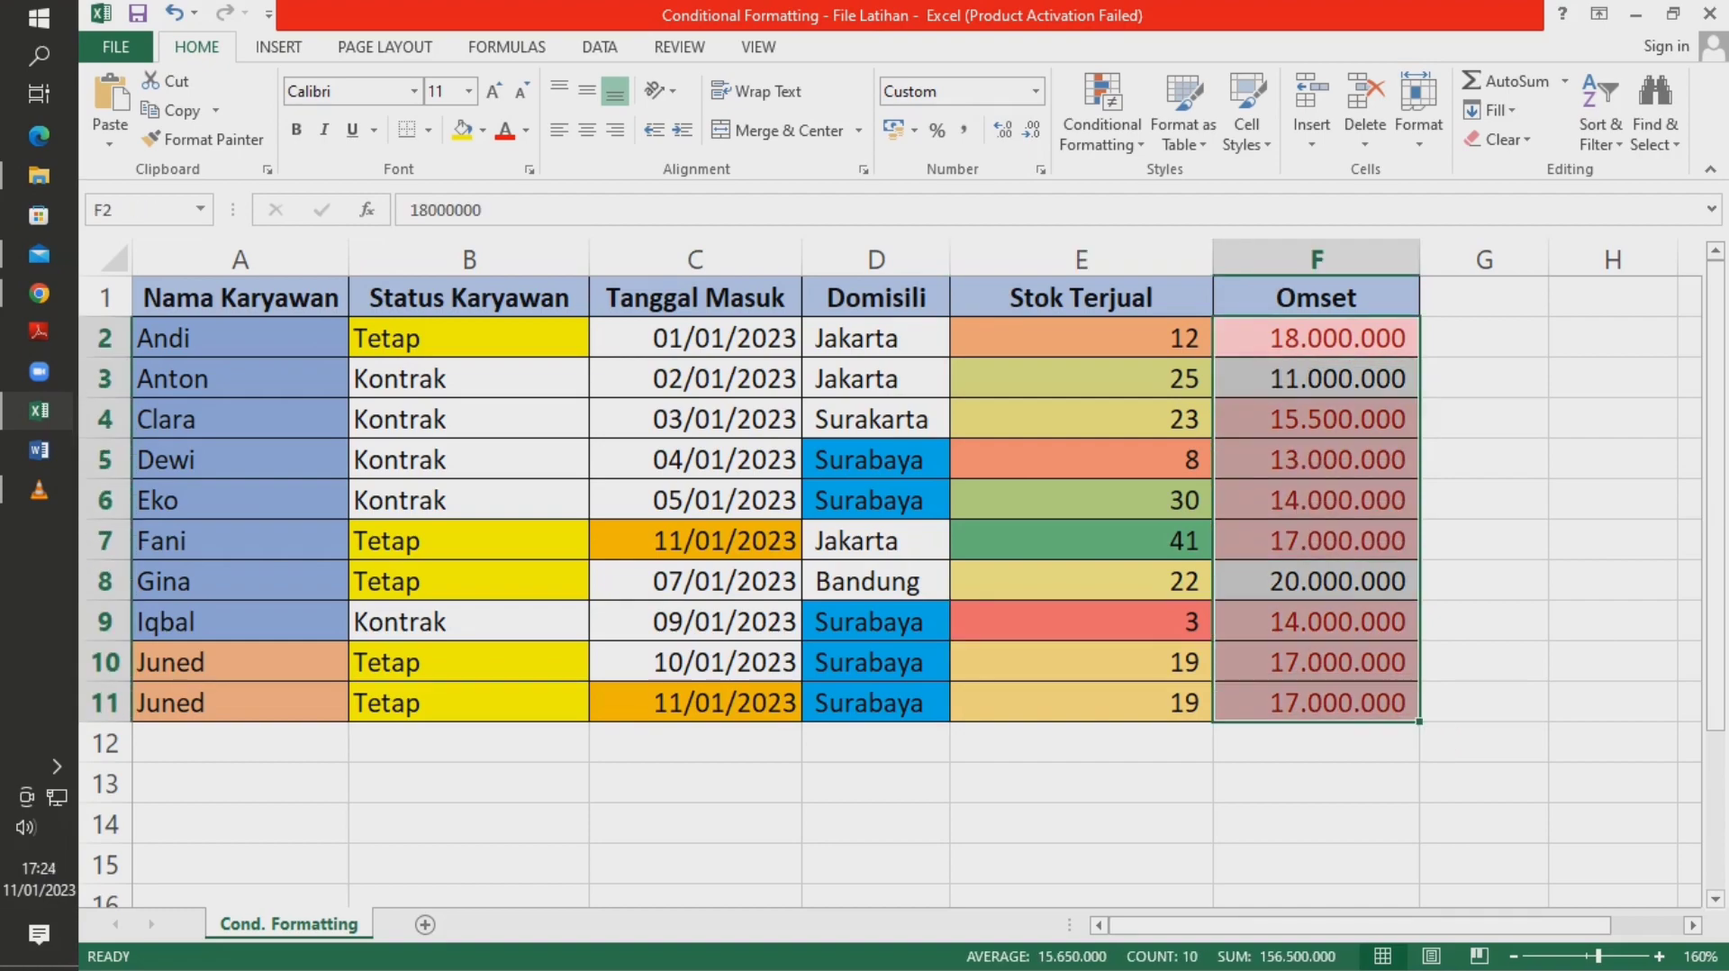
{"action": "left_click", "coordinate": [1103, 112]}
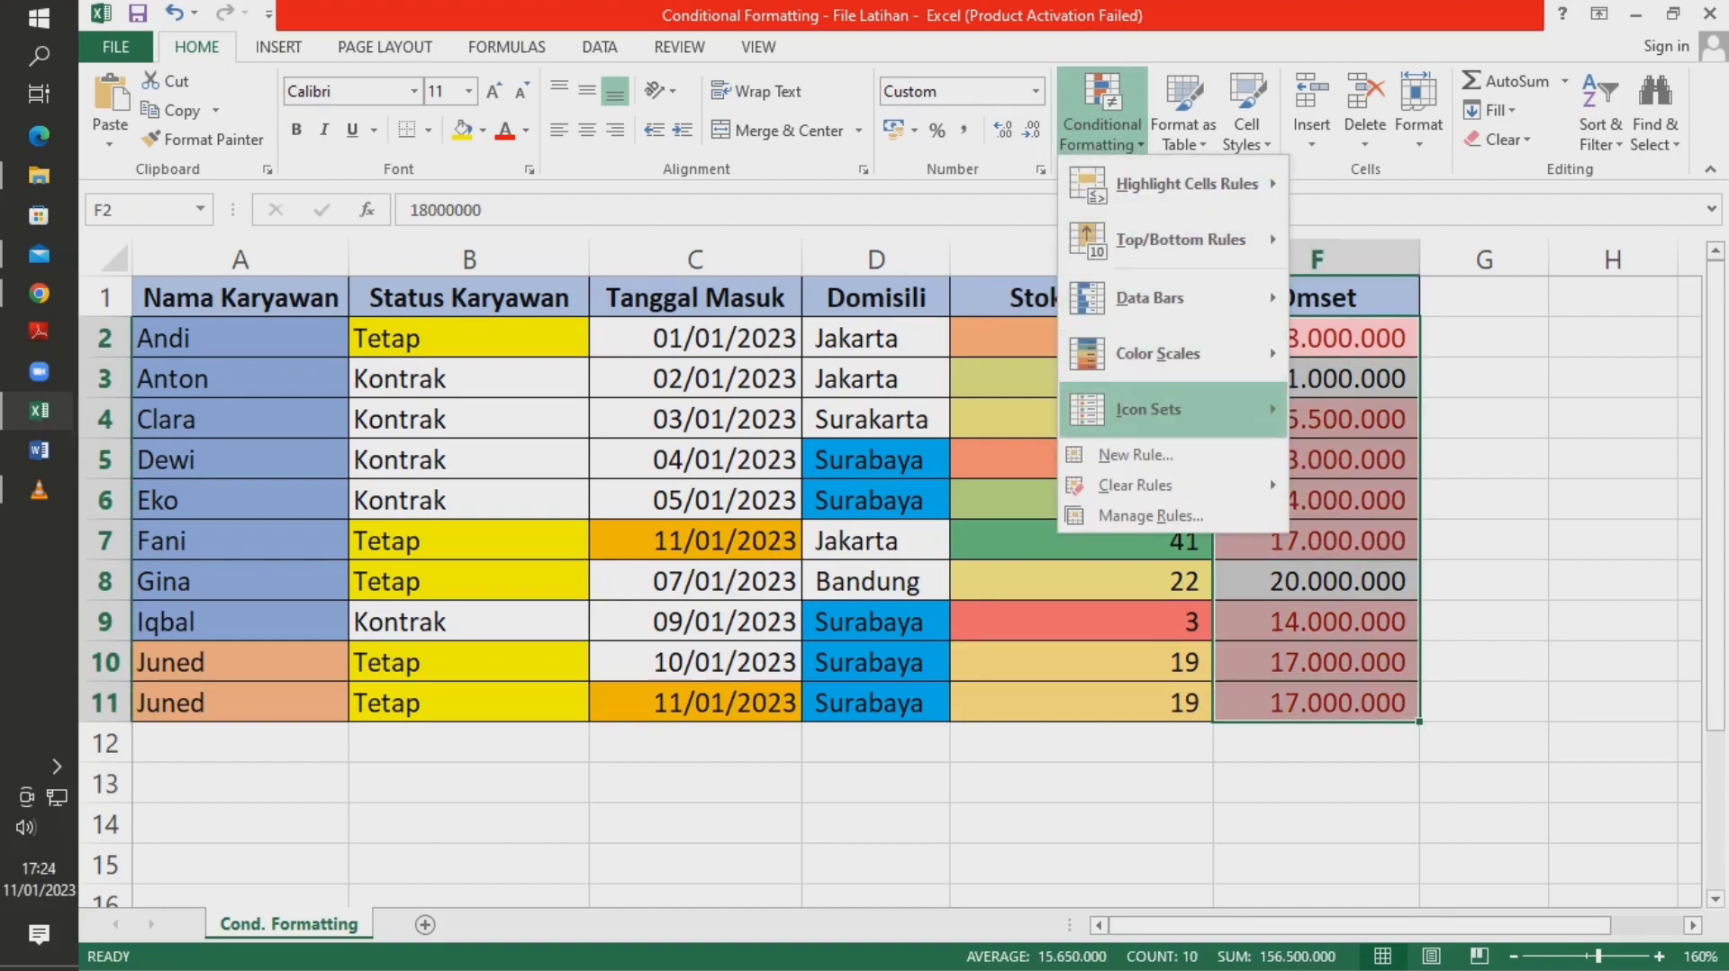
{"action": "mouse_move", "coordinate": [1162, 409]}
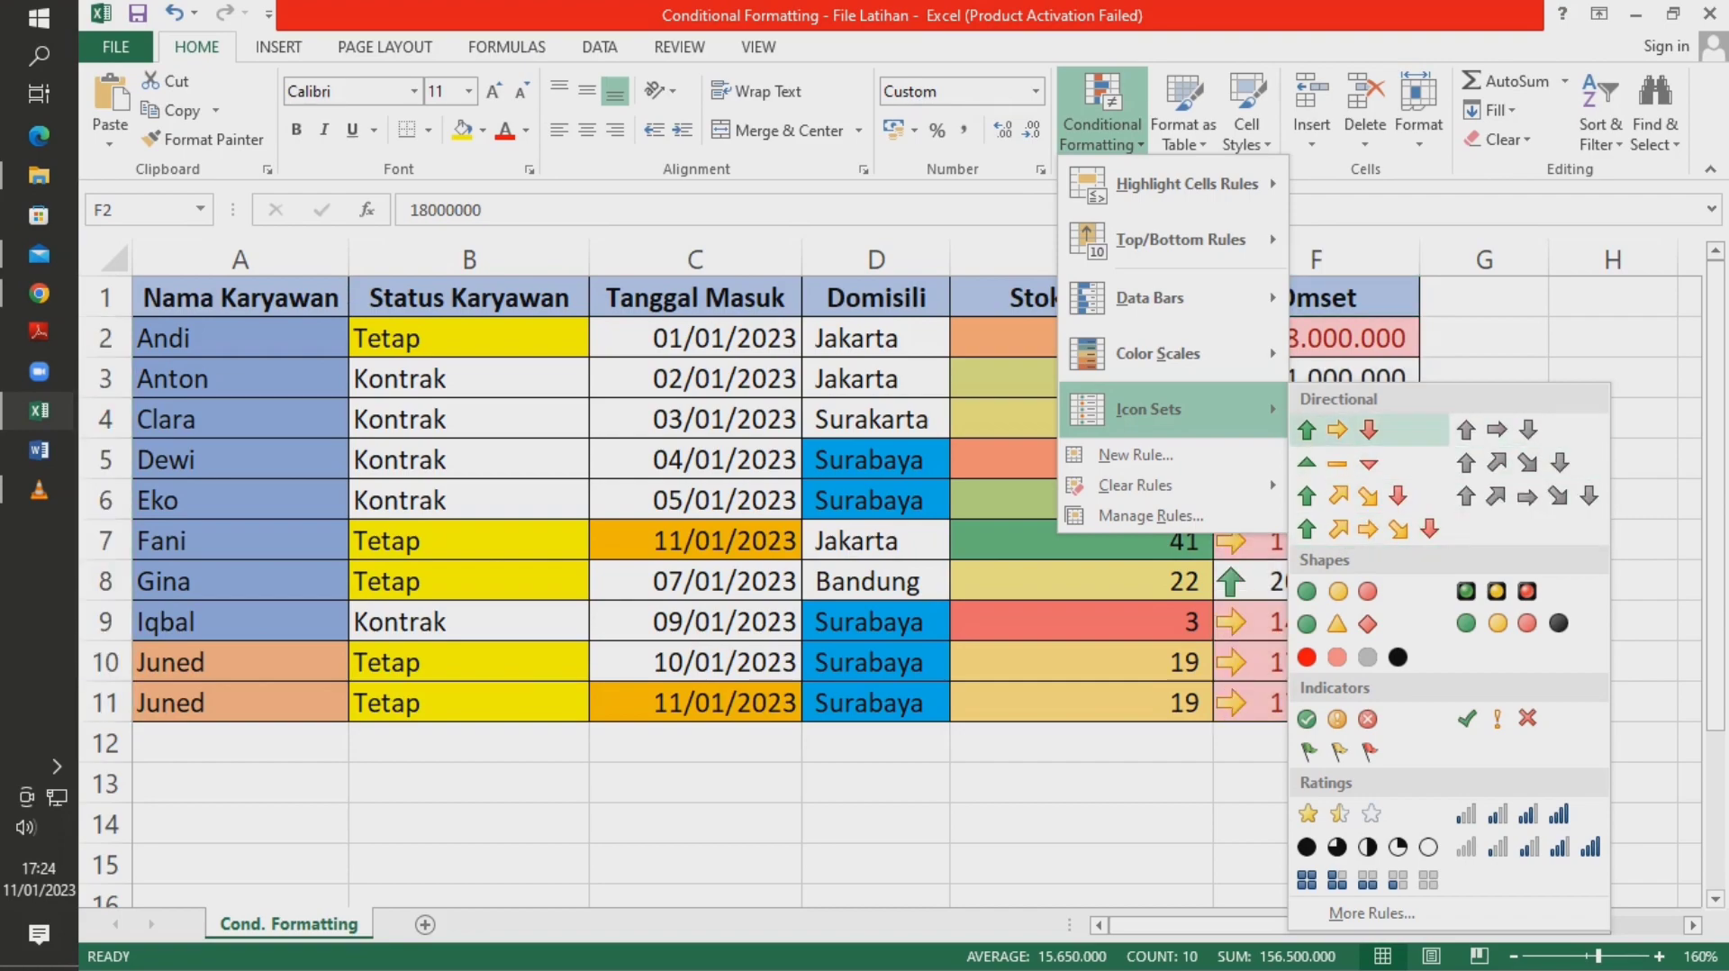
{"action": "left_click", "coordinate": [1371, 912]}
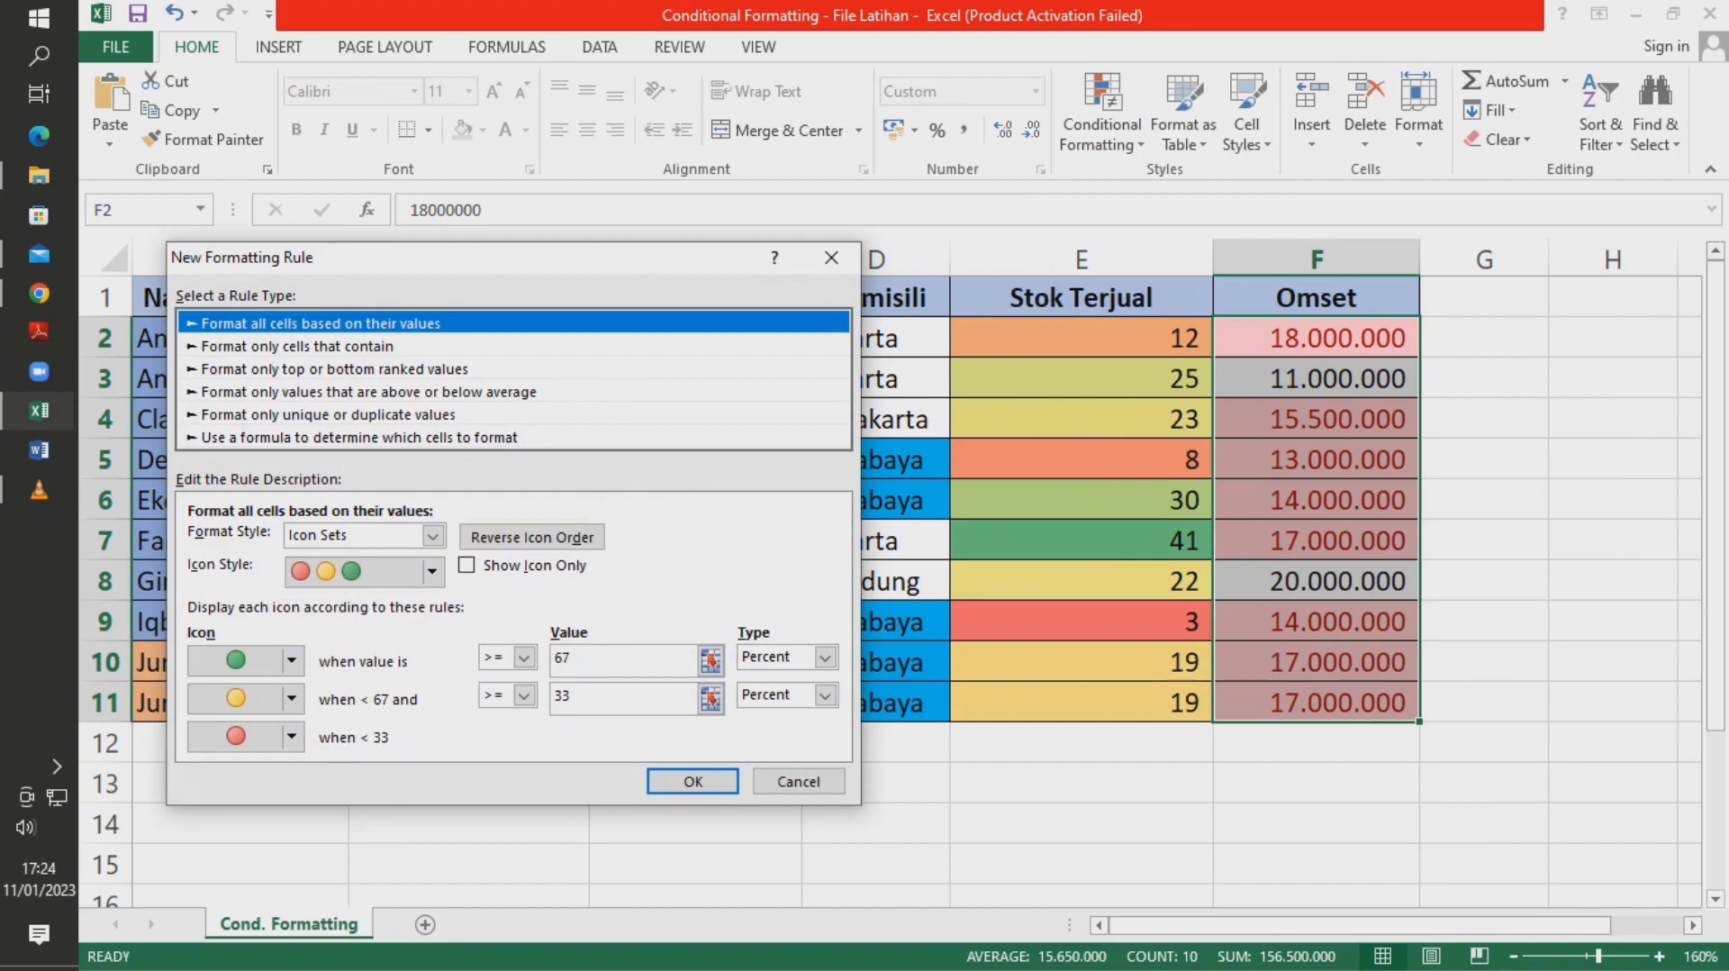
{"action": "left_click", "coordinate": [290, 660]}
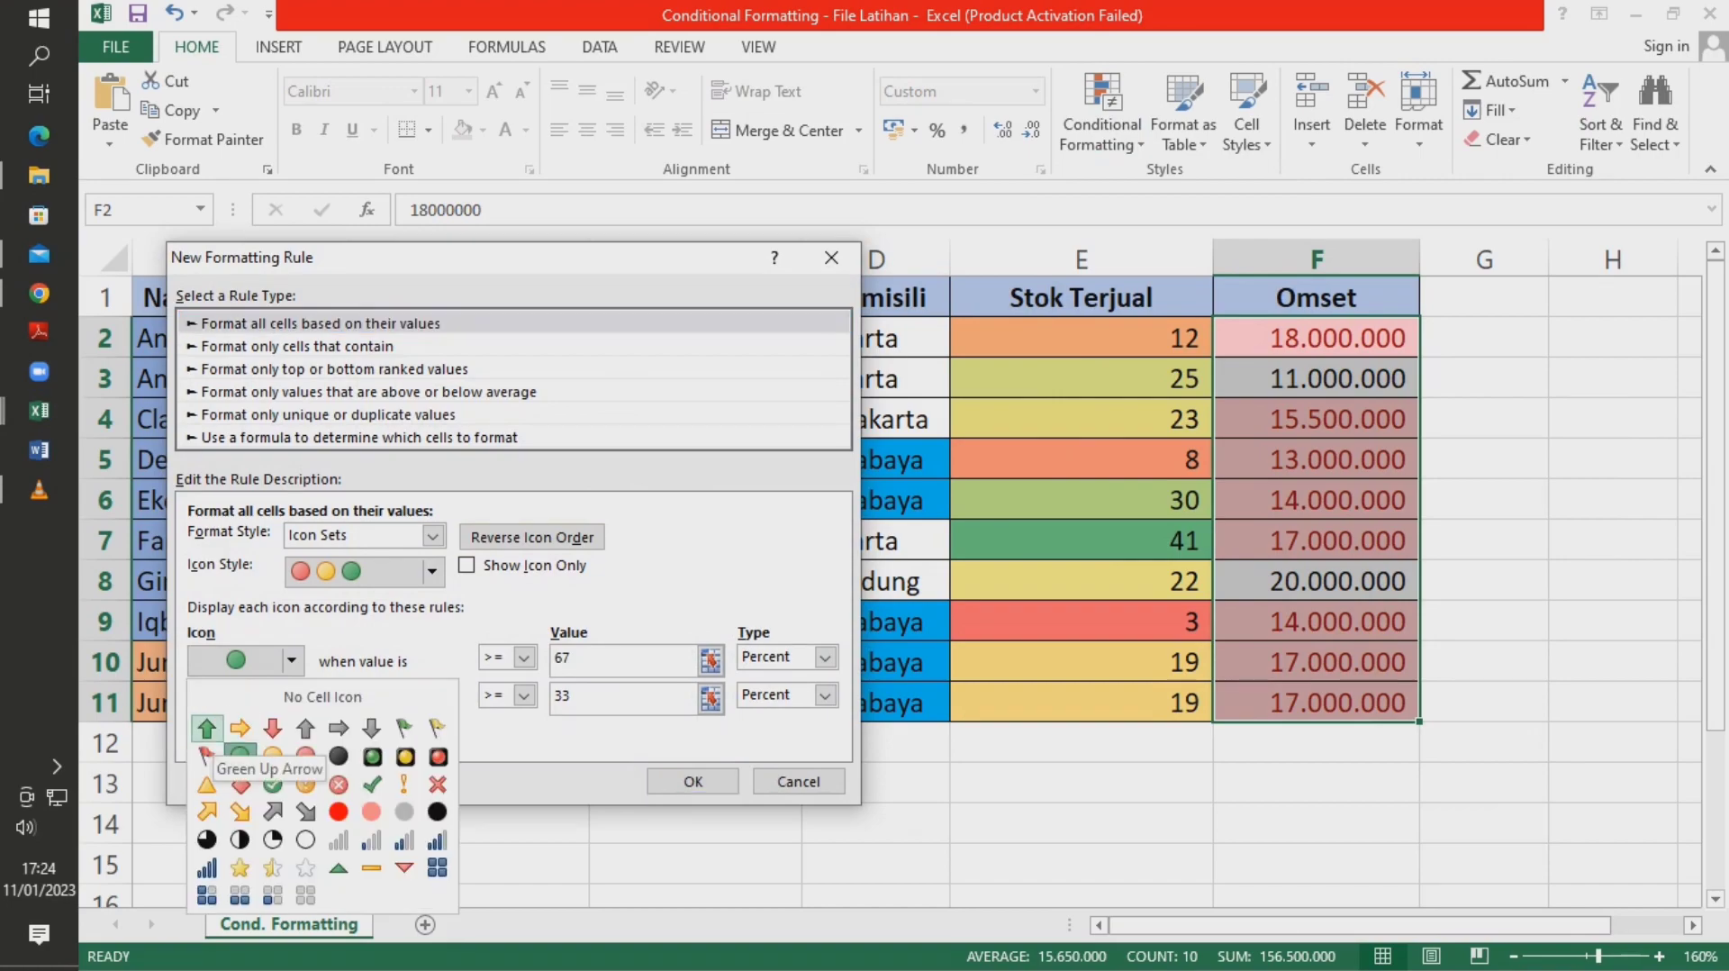
{"action": "left_click", "coordinate": [206, 727]}
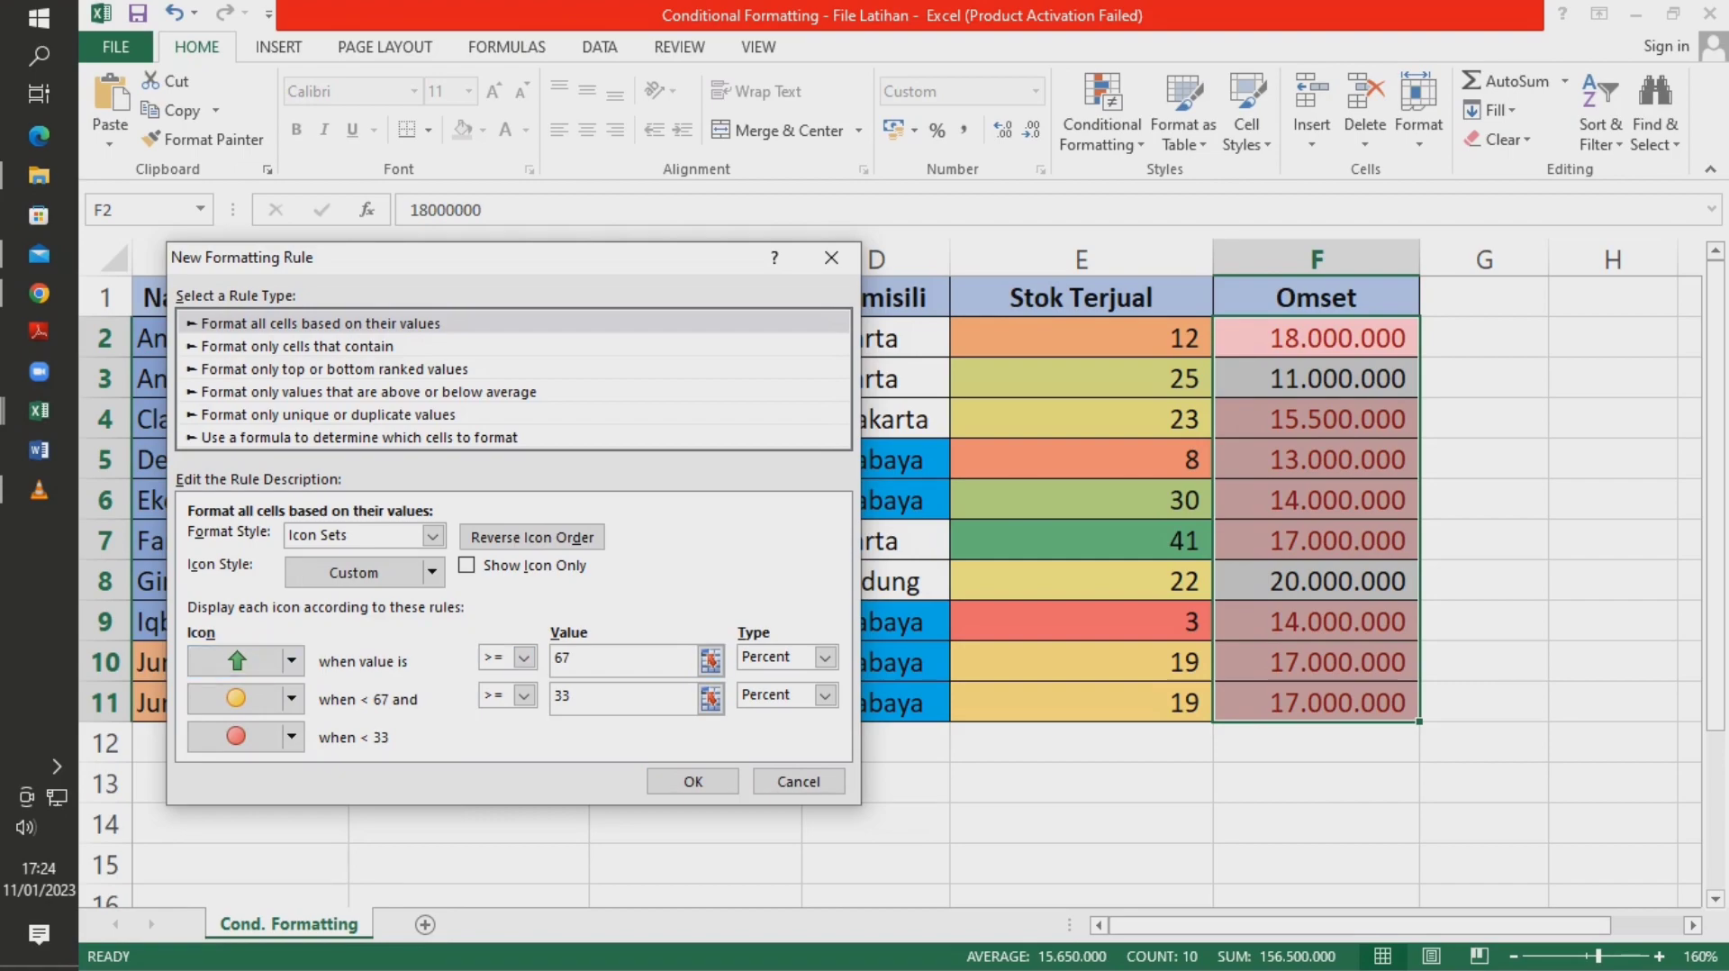
- Keep the >= comparison for the first icon and set both threshold types to Number
{"action": "left_click", "coordinate": [524, 657]}
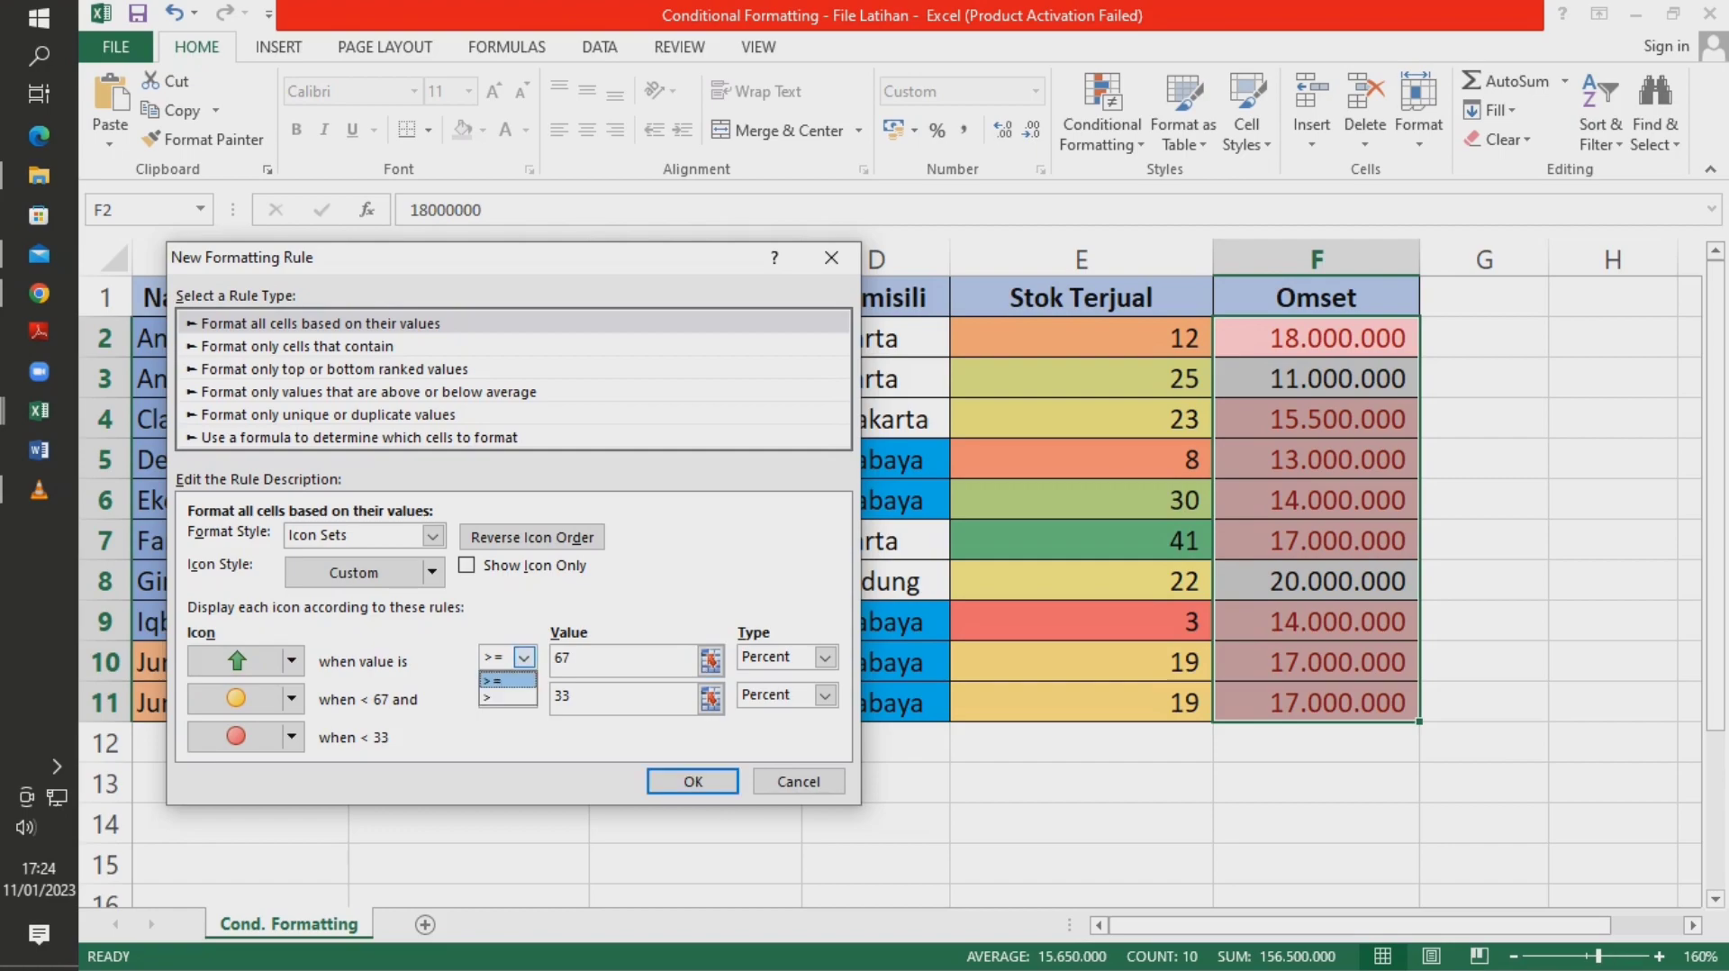
{"action": "key", "text": "Return"}
{"action": "key", "text": "Tab"}
{"action": "key", "text": "Tab"}
{"action": "key", "text": "Tab"}
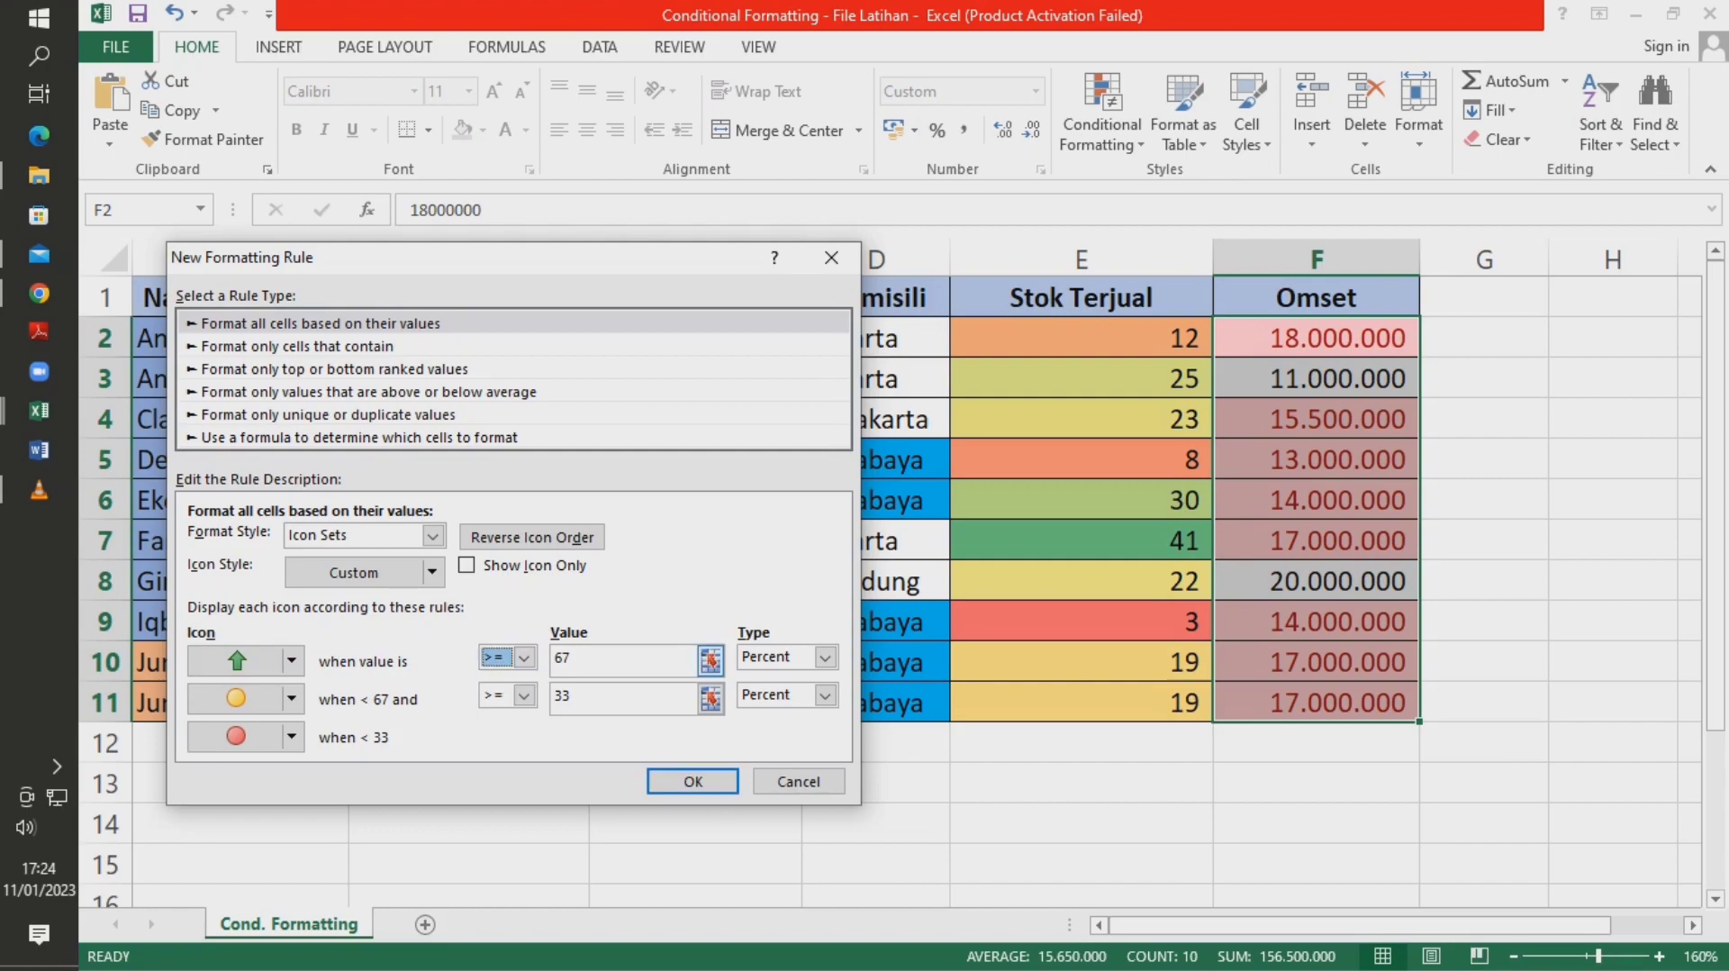
{"action": "key", "text": "alt+Down"}
{"action": "key", "text": "Up"}
{"action": "key", "text": "Return"}
{"action": "key", "text": "Tab"}
{"action": "key", "text": "Tab"}
{"action": "key", "text": "Tab"}
{"action": "key", "text": "Tab"}
{"action": "key", "text": "Tab"}
{"action": "key", "text": "alt+Down"}
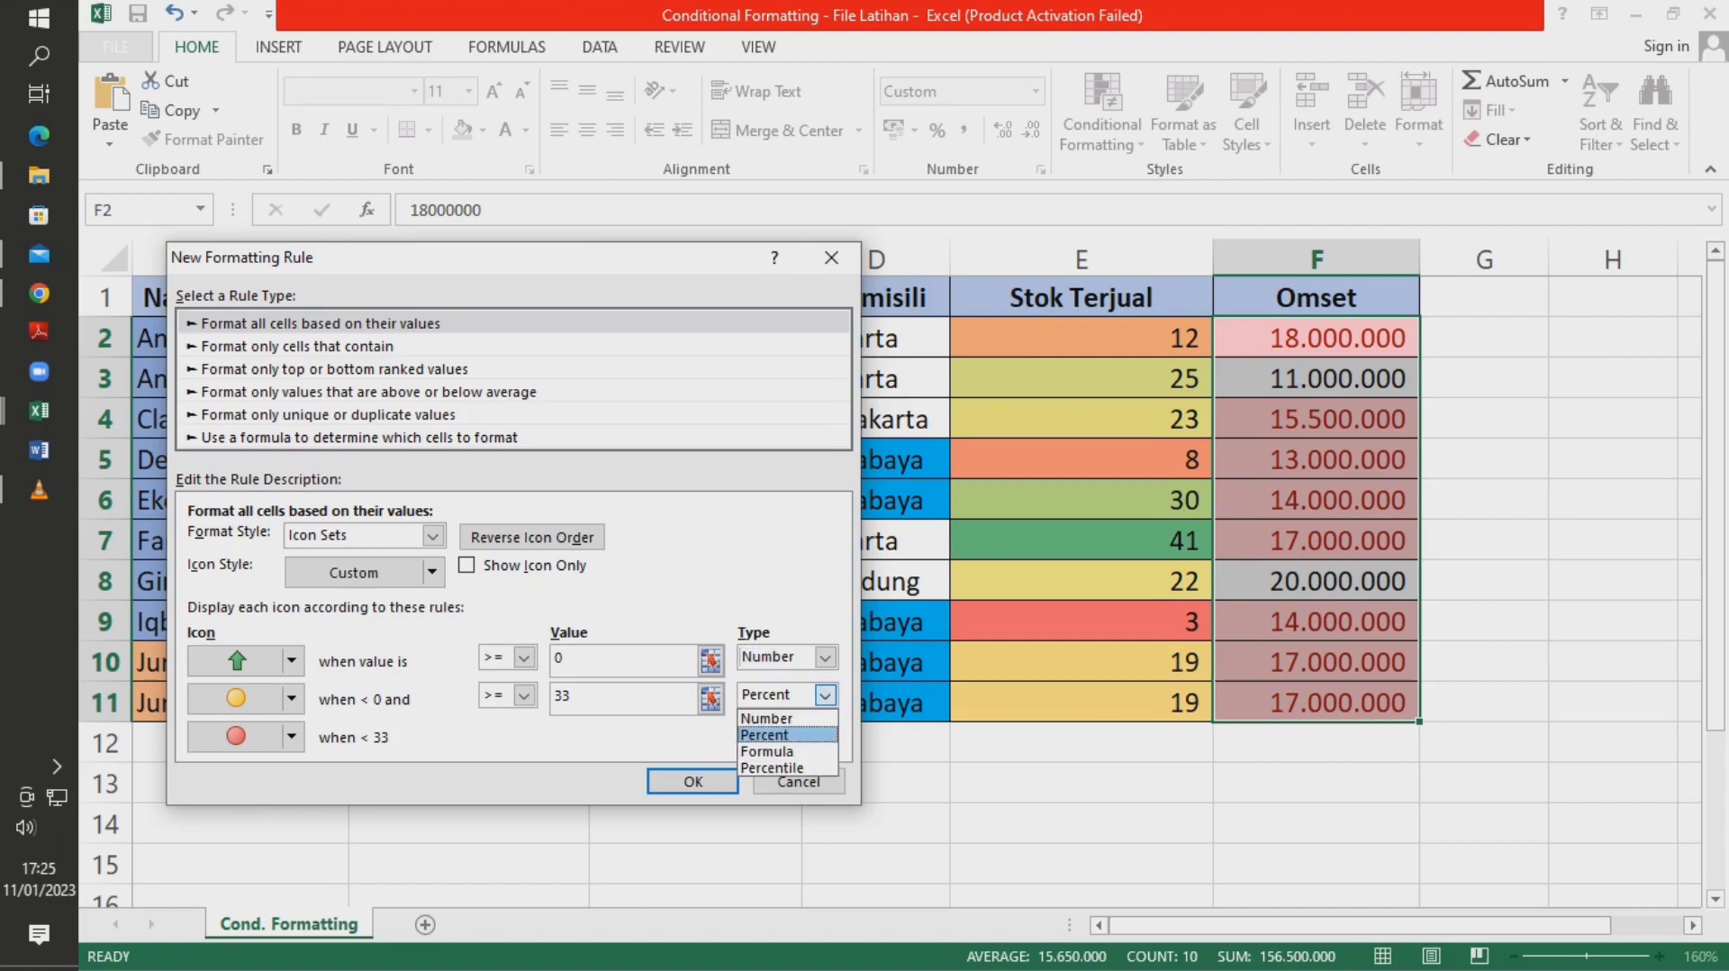
{"action": "key", "text": "Up"}
{"action": "key", "text": "Return"}
- Set the icon thresholds to 17000000 for the first icon and 14000000 for the second
{"action": "key", "text": "shift+Tab"}
{"action": "key", "text": "shift+Tab"}
{"action": "key", "text": "shift+Tab"}
{"action": "key", "text": "shift+Tab"}
{"action": "key", "text": "shift+Tab"}
{"action": "key", "text": "shift+Tab"}
{"action": "key", "text": "shift+Tab"}
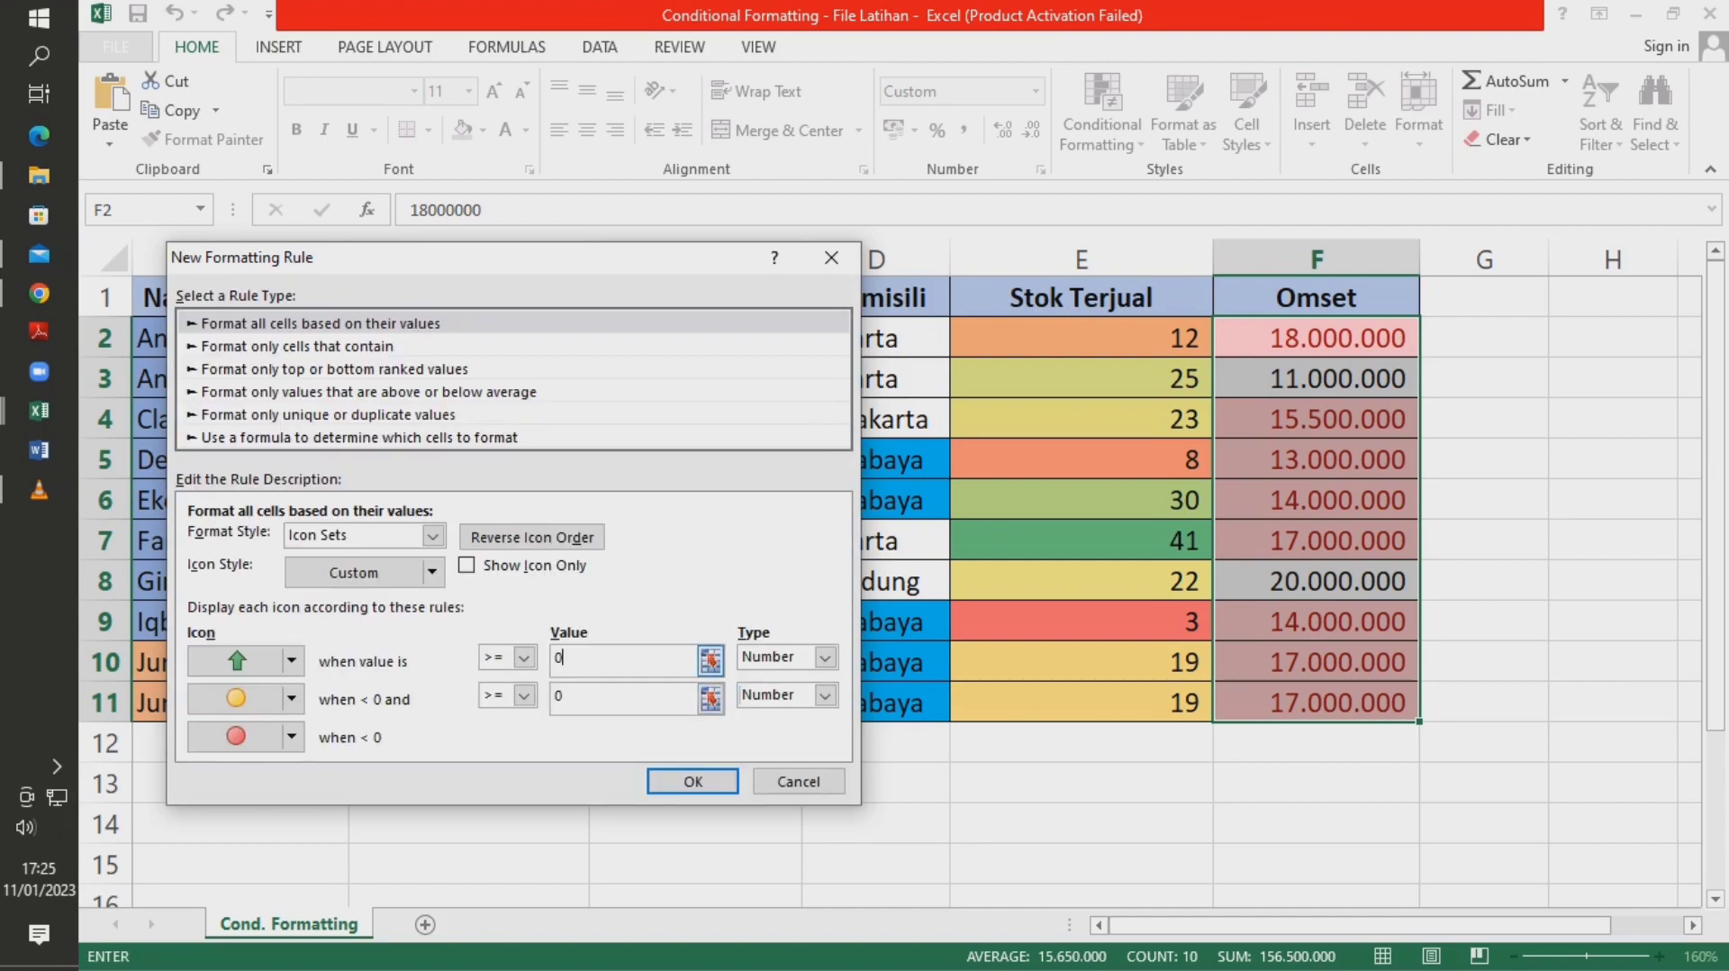
{"action": "type", "text": "17000000"}
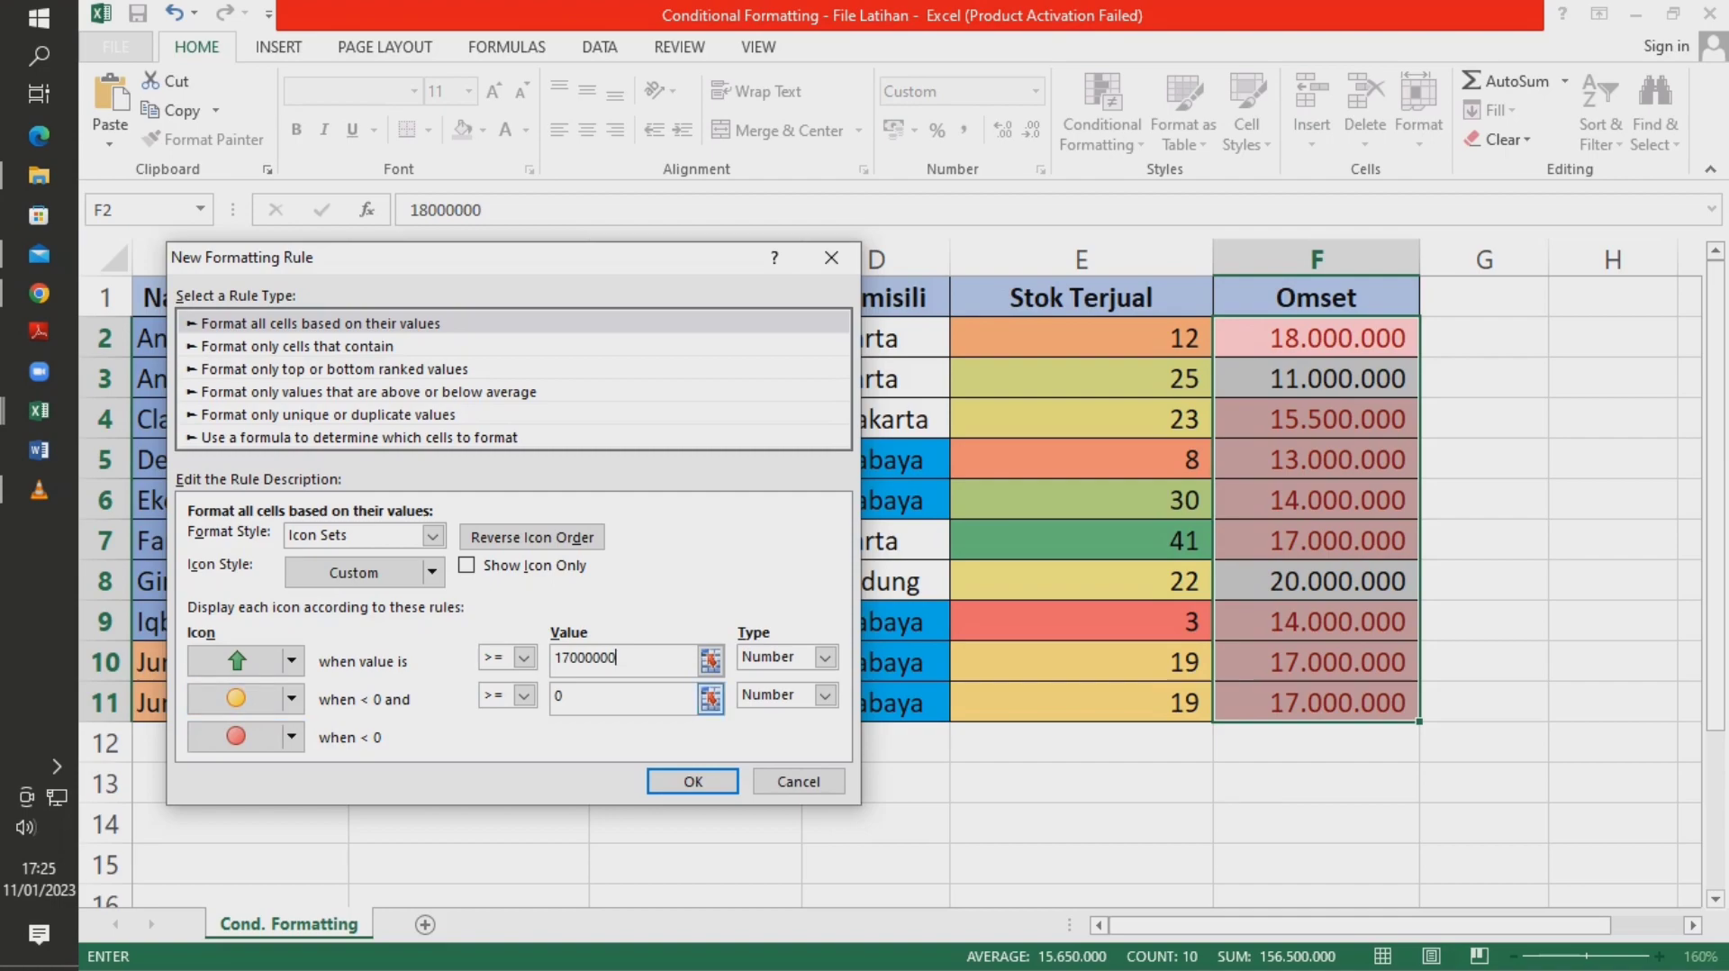
{"action": "double_click", "coordinate": [560, 697]}
{"action": "type", "text": "14000000"}
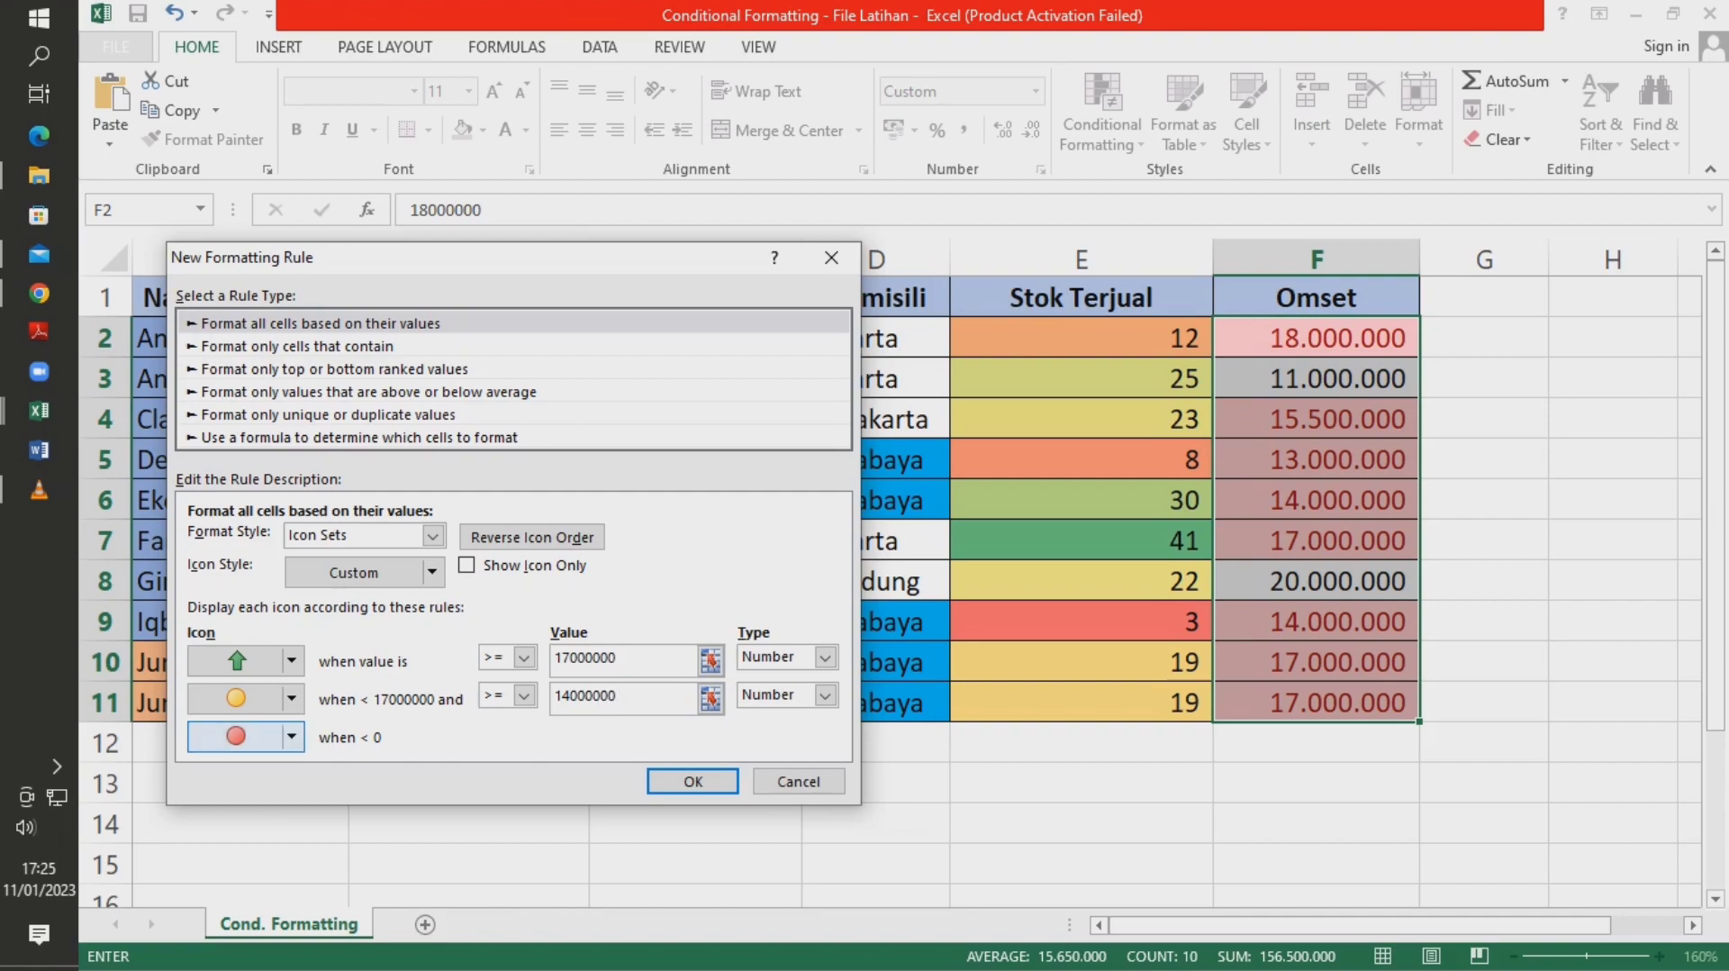
- Assign the red down arrow to the lowest Omset range and apply the icon set rule
{"action": "left_click", "coordinate": [271, 736]}
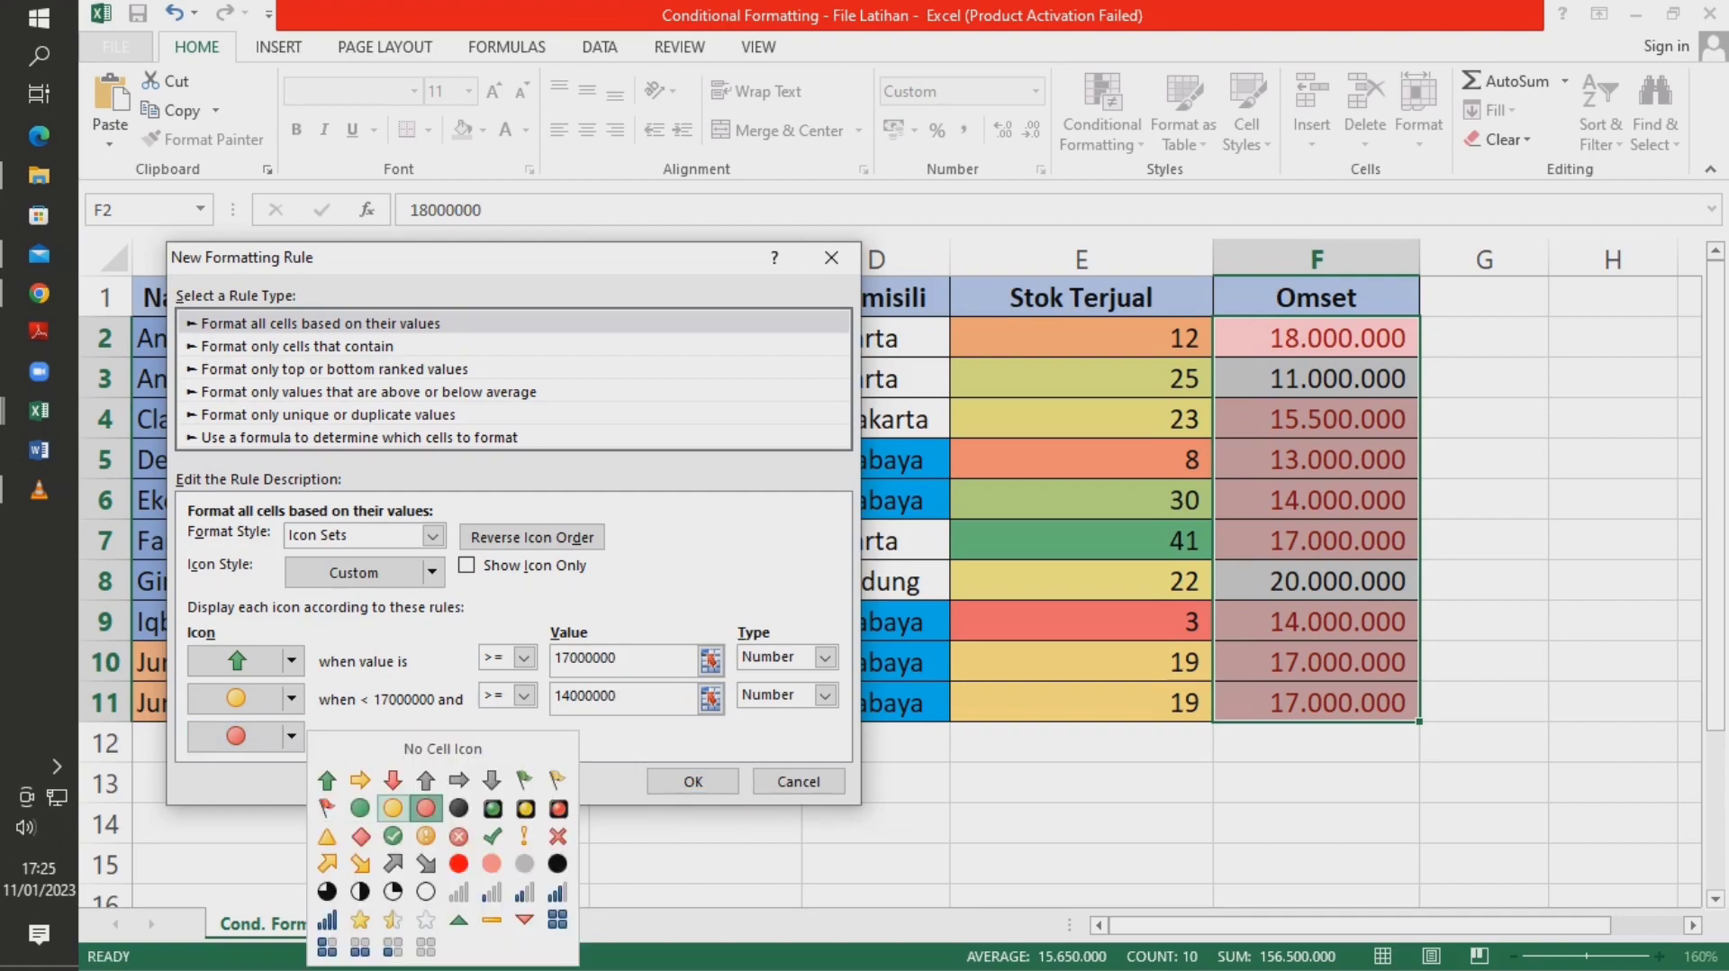
{"action": "left_click", "coordinate": [393, 780]}
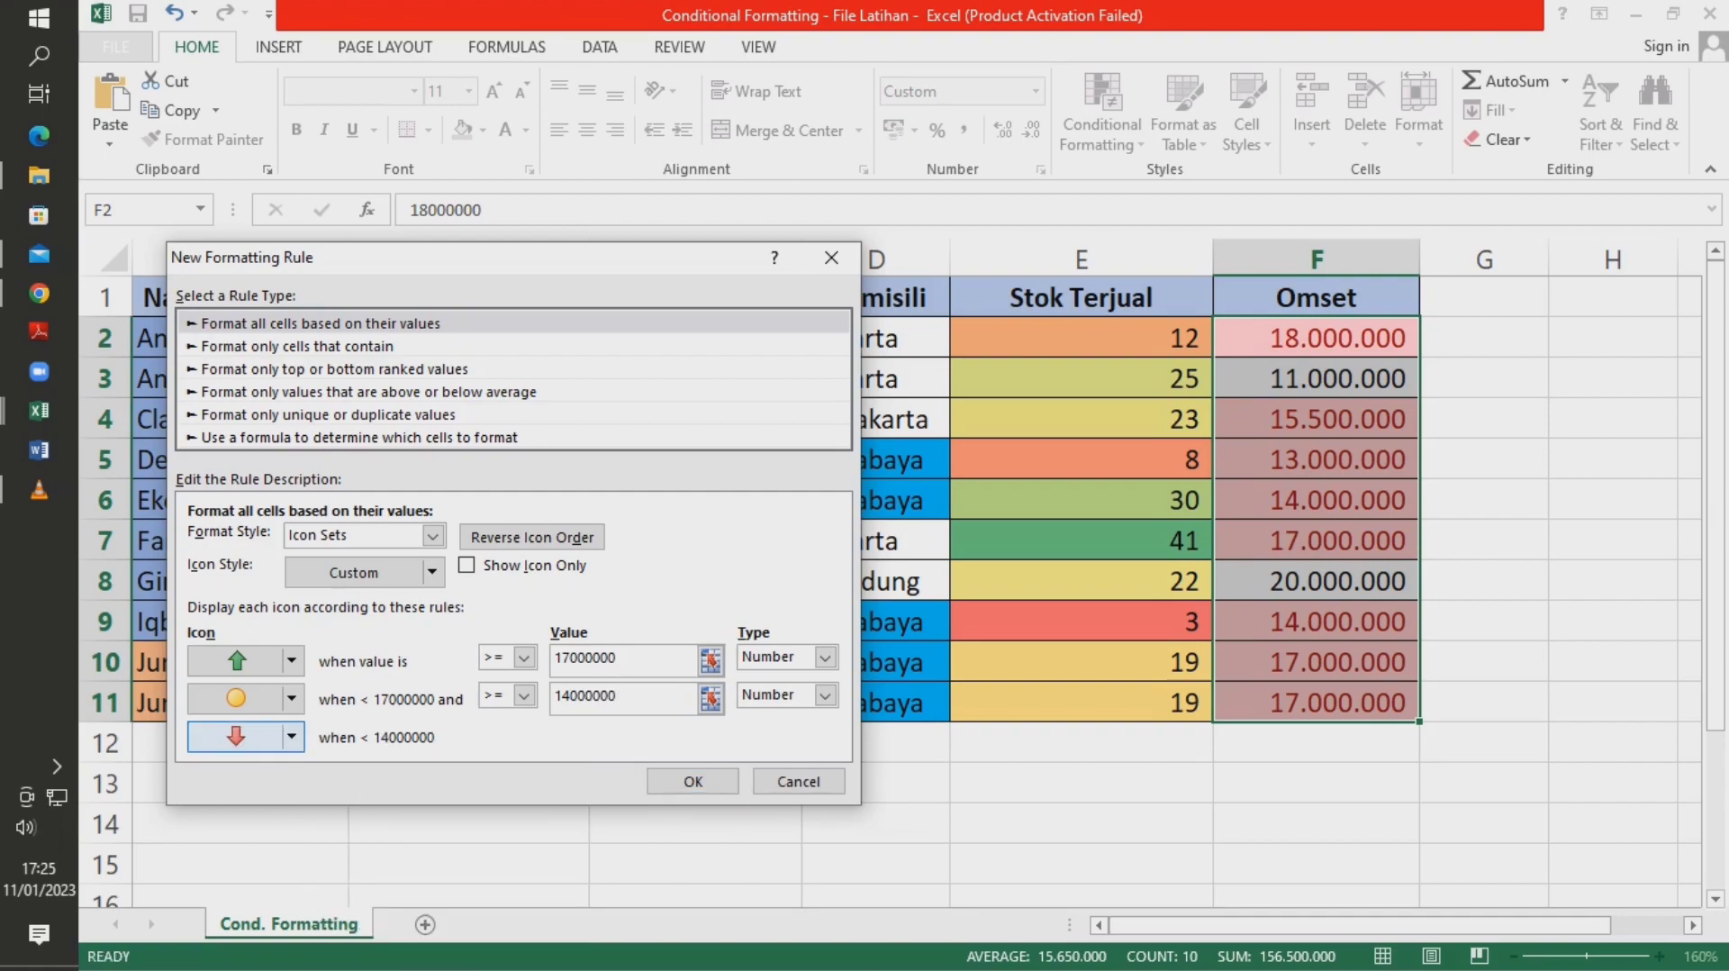
{"action": "left_click", "coordinate": [693, 780]}
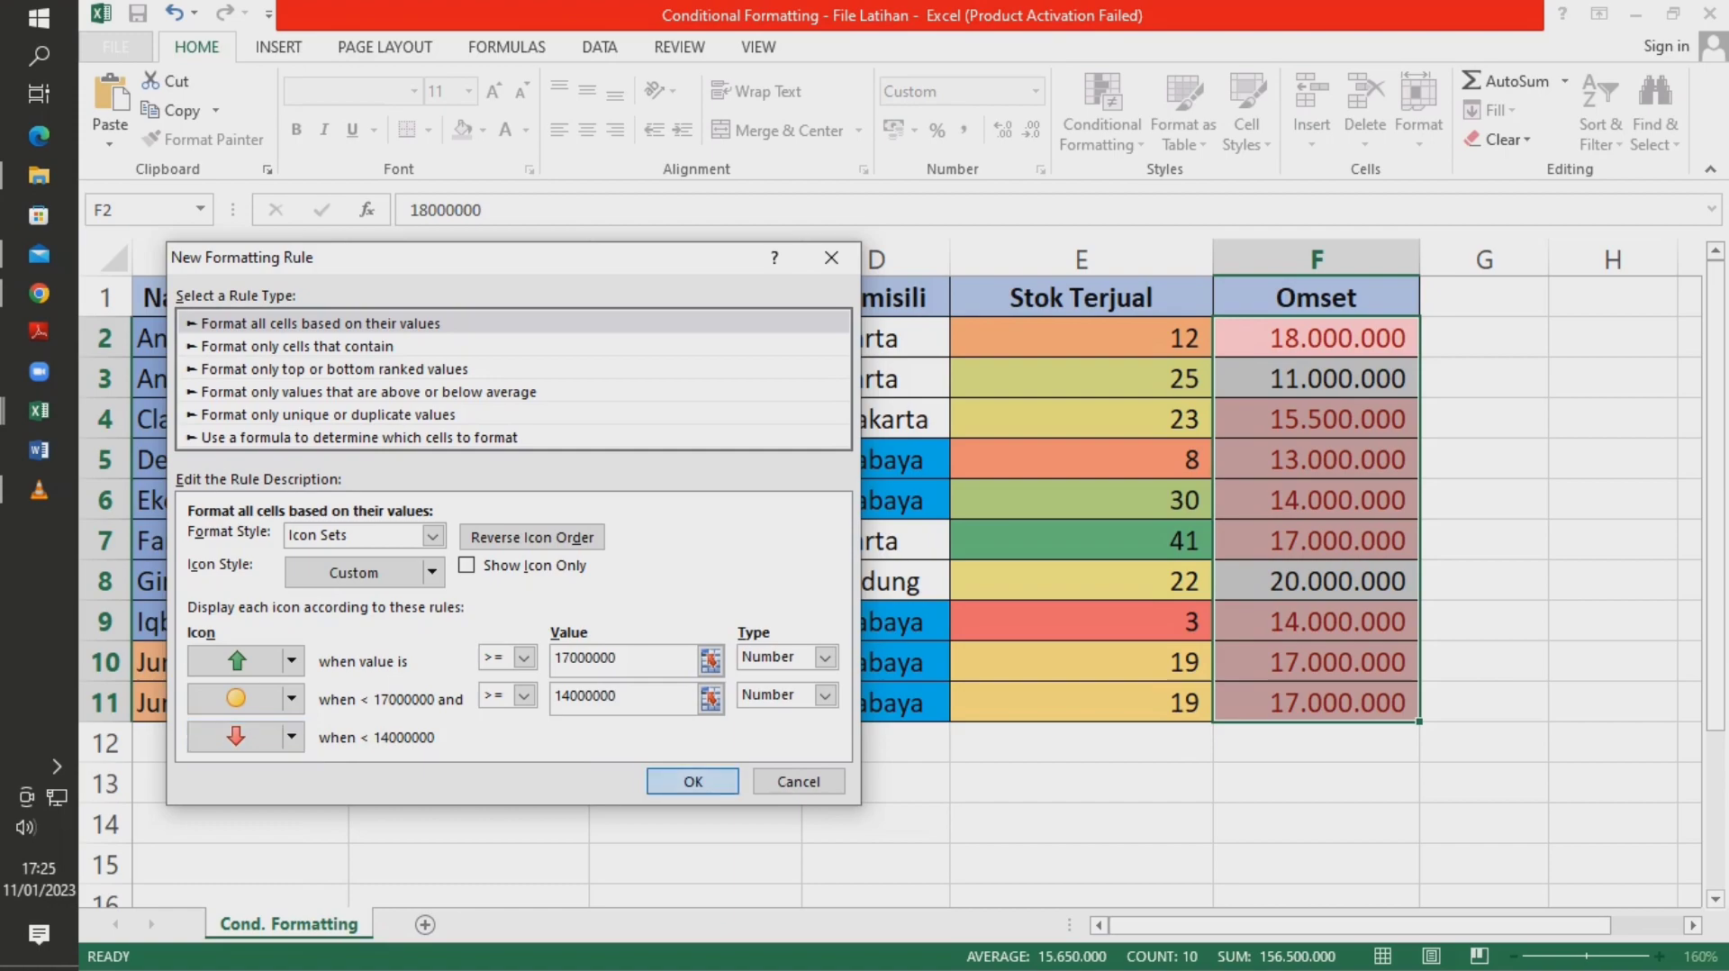
{"action": "left_click", "coordinate": [1484, 541]}
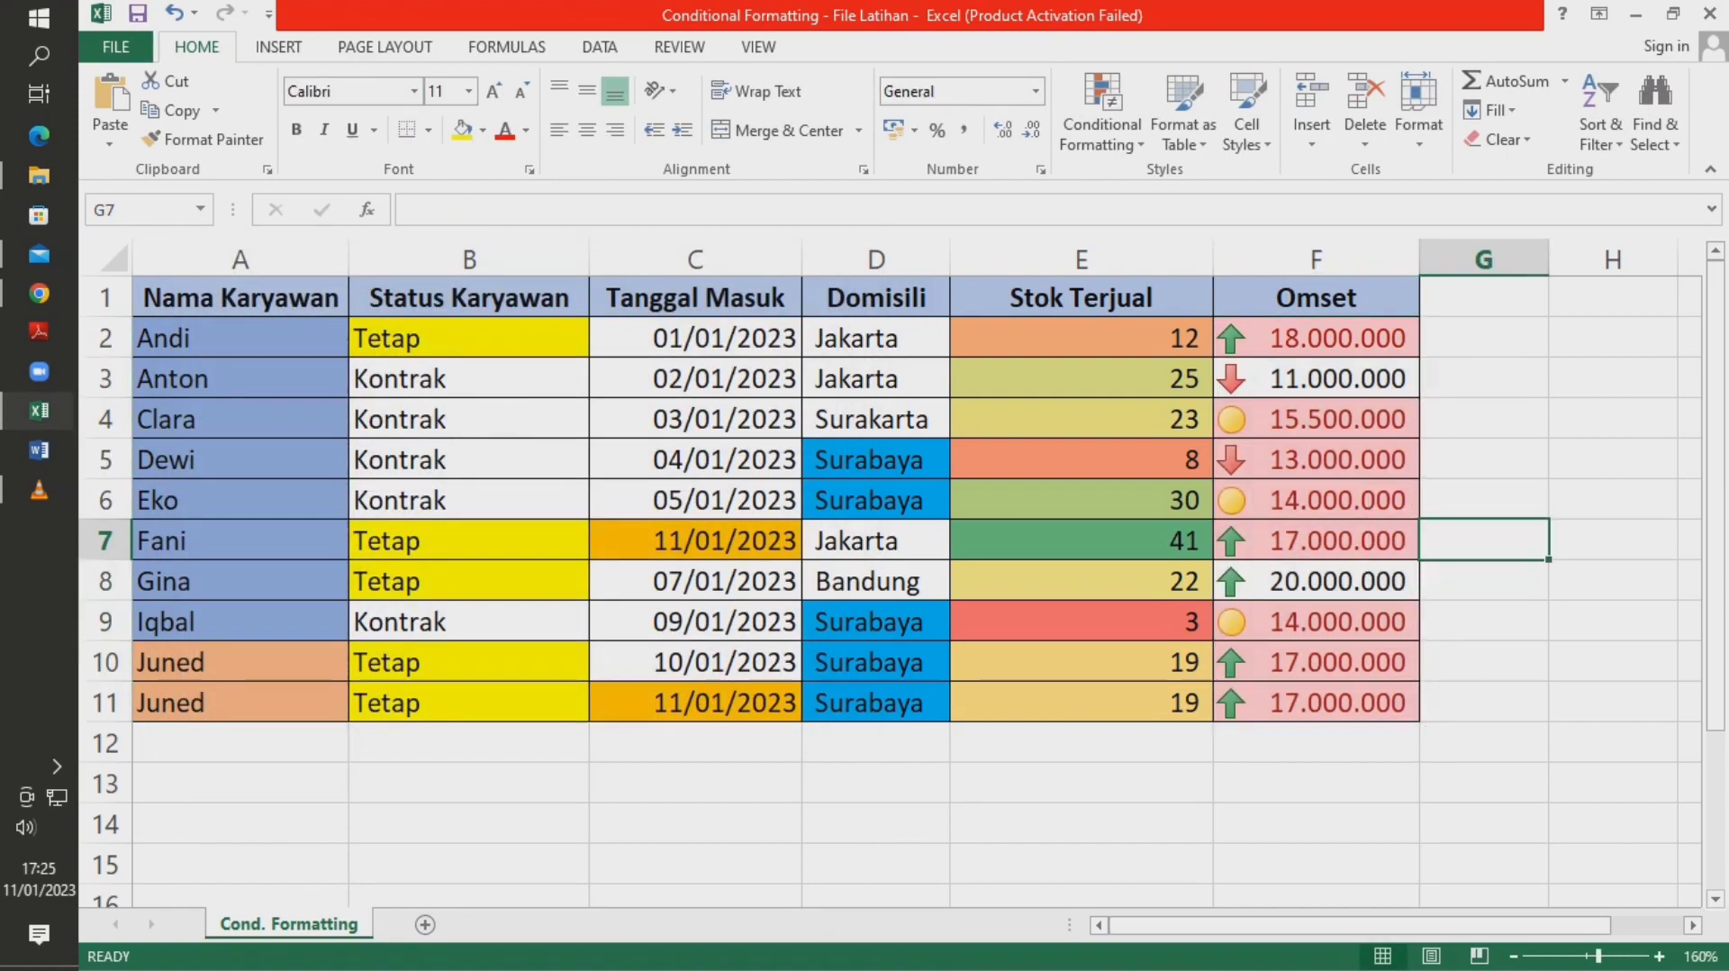
- Check the green-arrow Omset values by selecting F2, F7, F8, F10 and F11 together
{"action": "left_click", "coordinate": [1316, 337]}
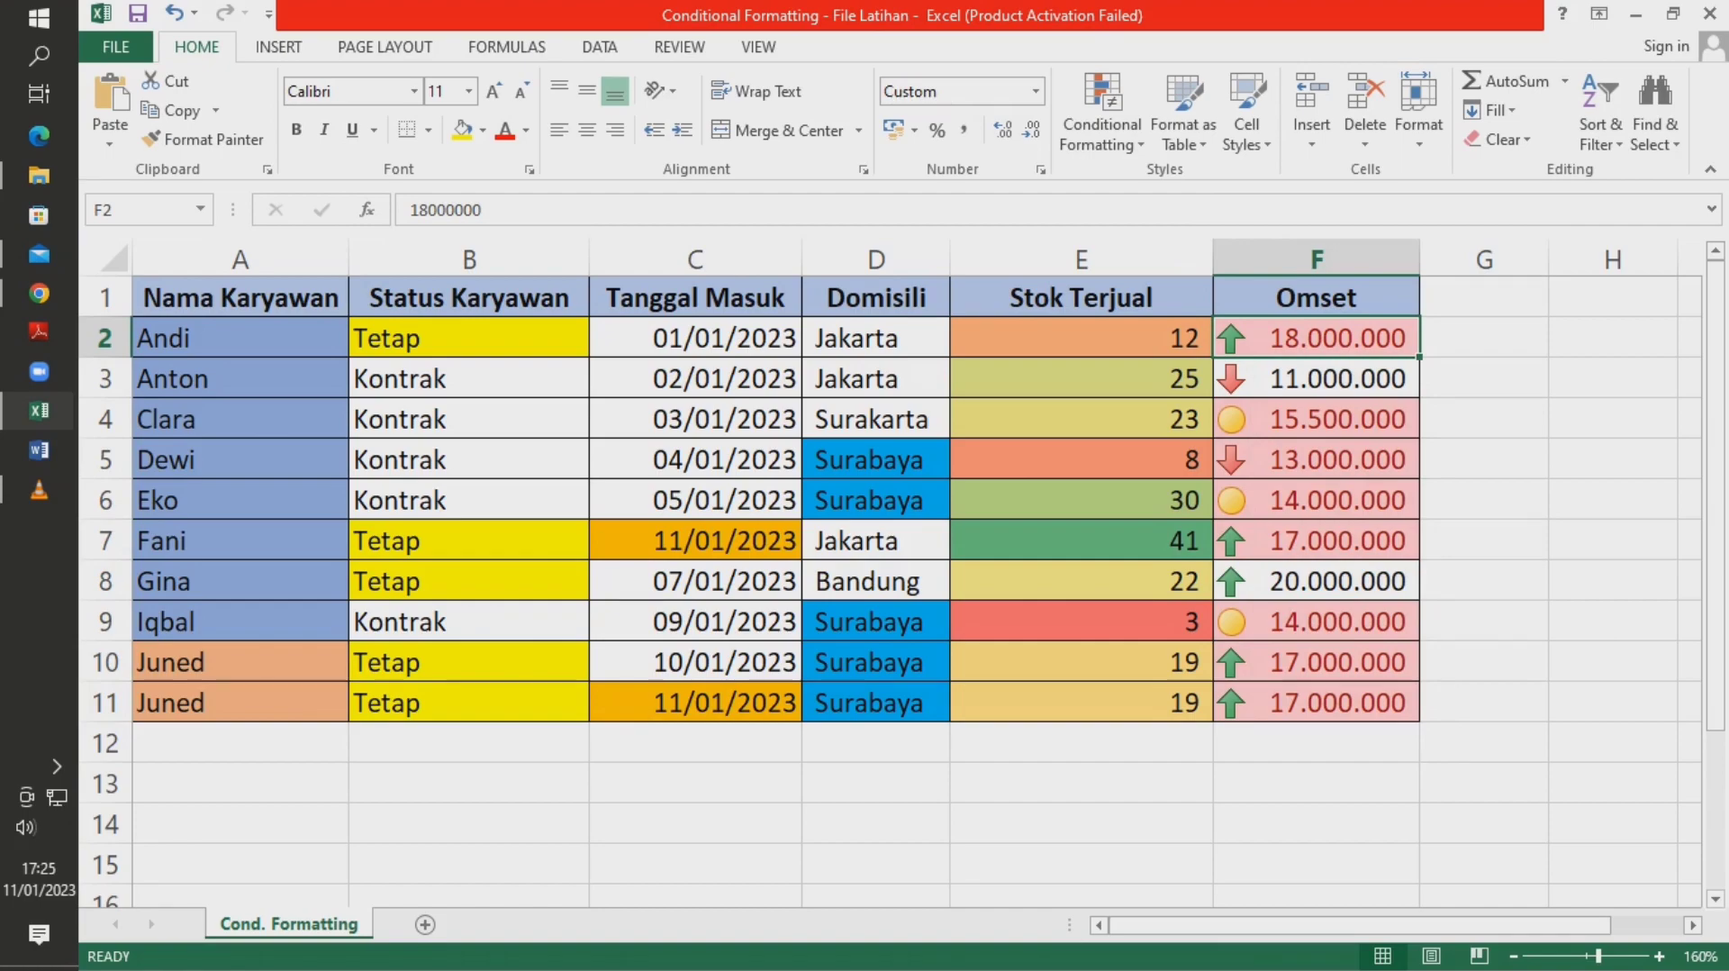
{"action": "left_click", "coordinate": [1315, 540], "text": "ctrl"}
{"action": "left_click", "coordinate": [1316, 581], "text": "ctrl"}
{"action": "left_click", "coordinate": [1316, 662], "text": "ctrl"}
{"action": "left_click", "coordinate": [1316, 702], "text": "ctrl"}
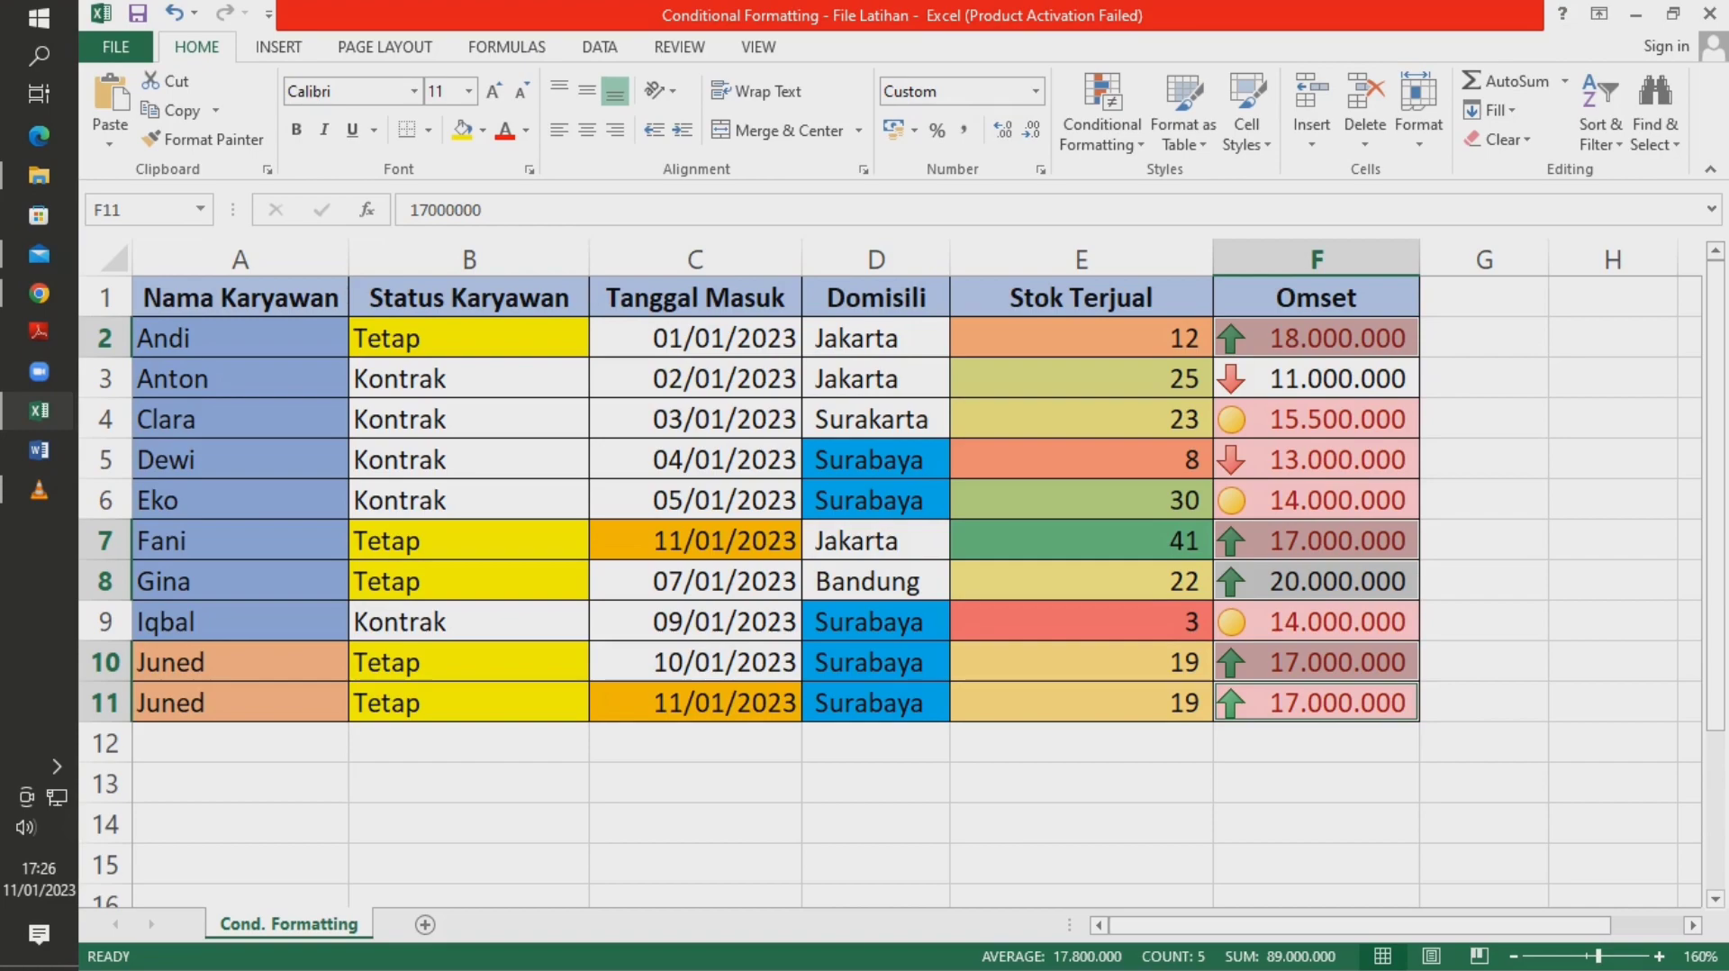
{"action": "left_click", "coordinate": [1316, 540]}
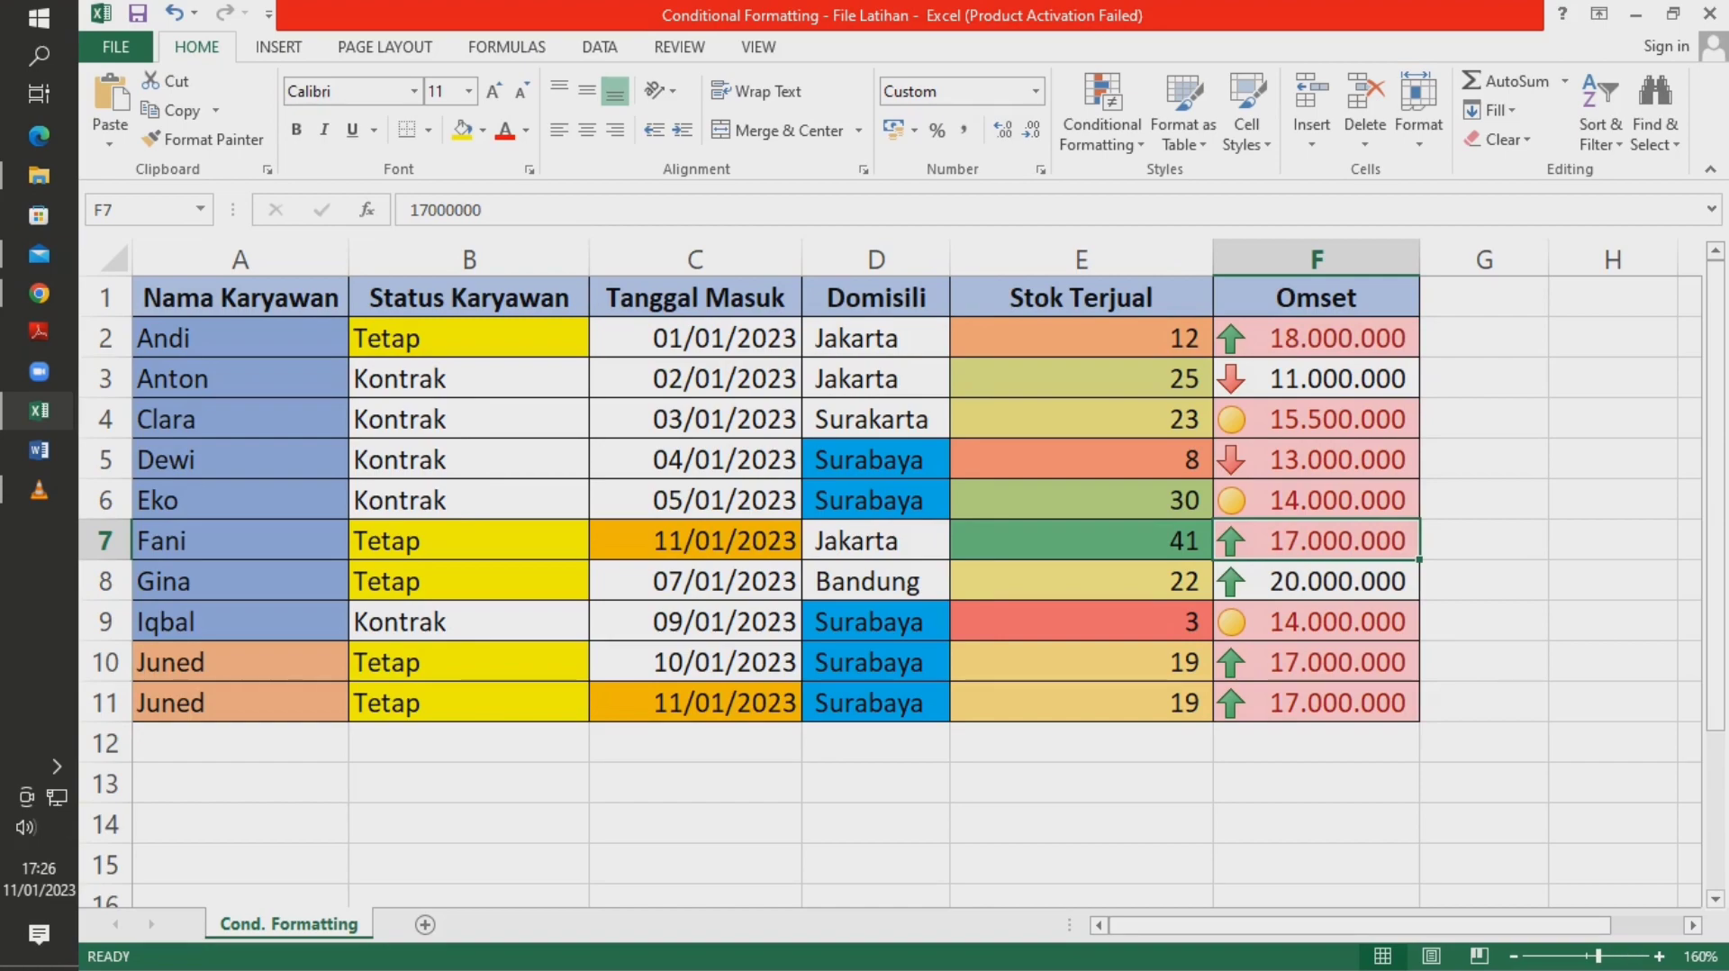
- Check the Omset values marked with a yellow circle in F4, F6 and F9
{"action": "left_click", "coordinate": [1316, 419]}
{"action": "left_click", "coordinate": [1316, 500]}
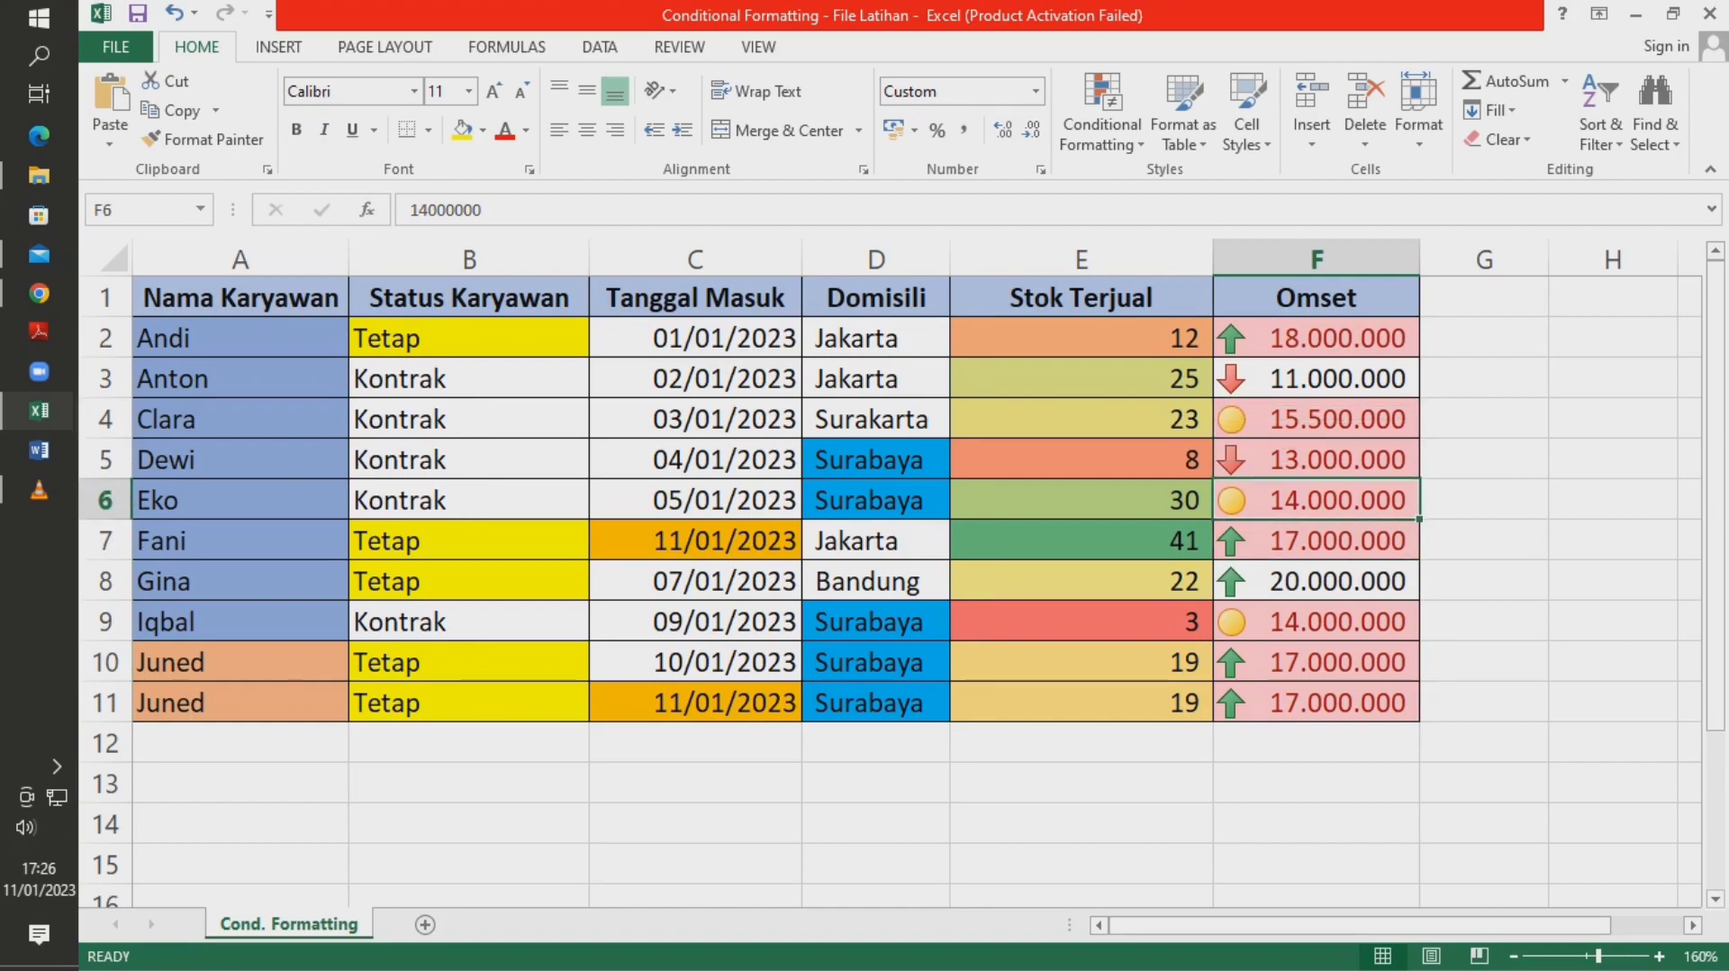
{"action": "left_click", "coordinate": [1316, 622]}
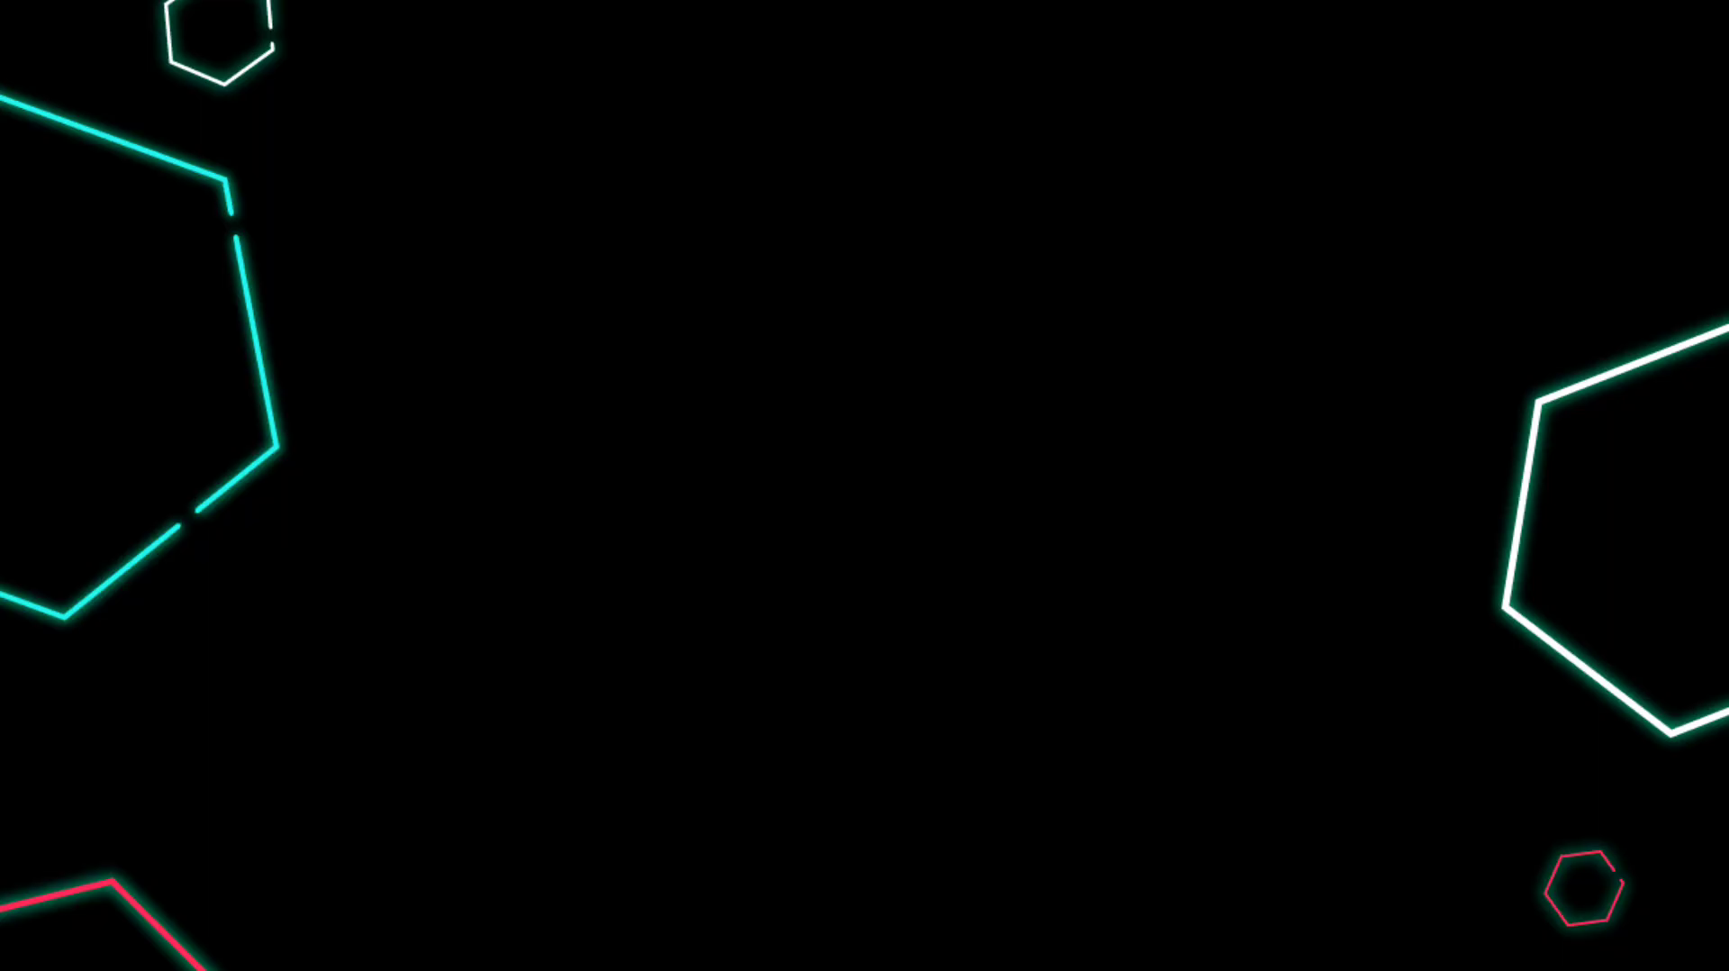